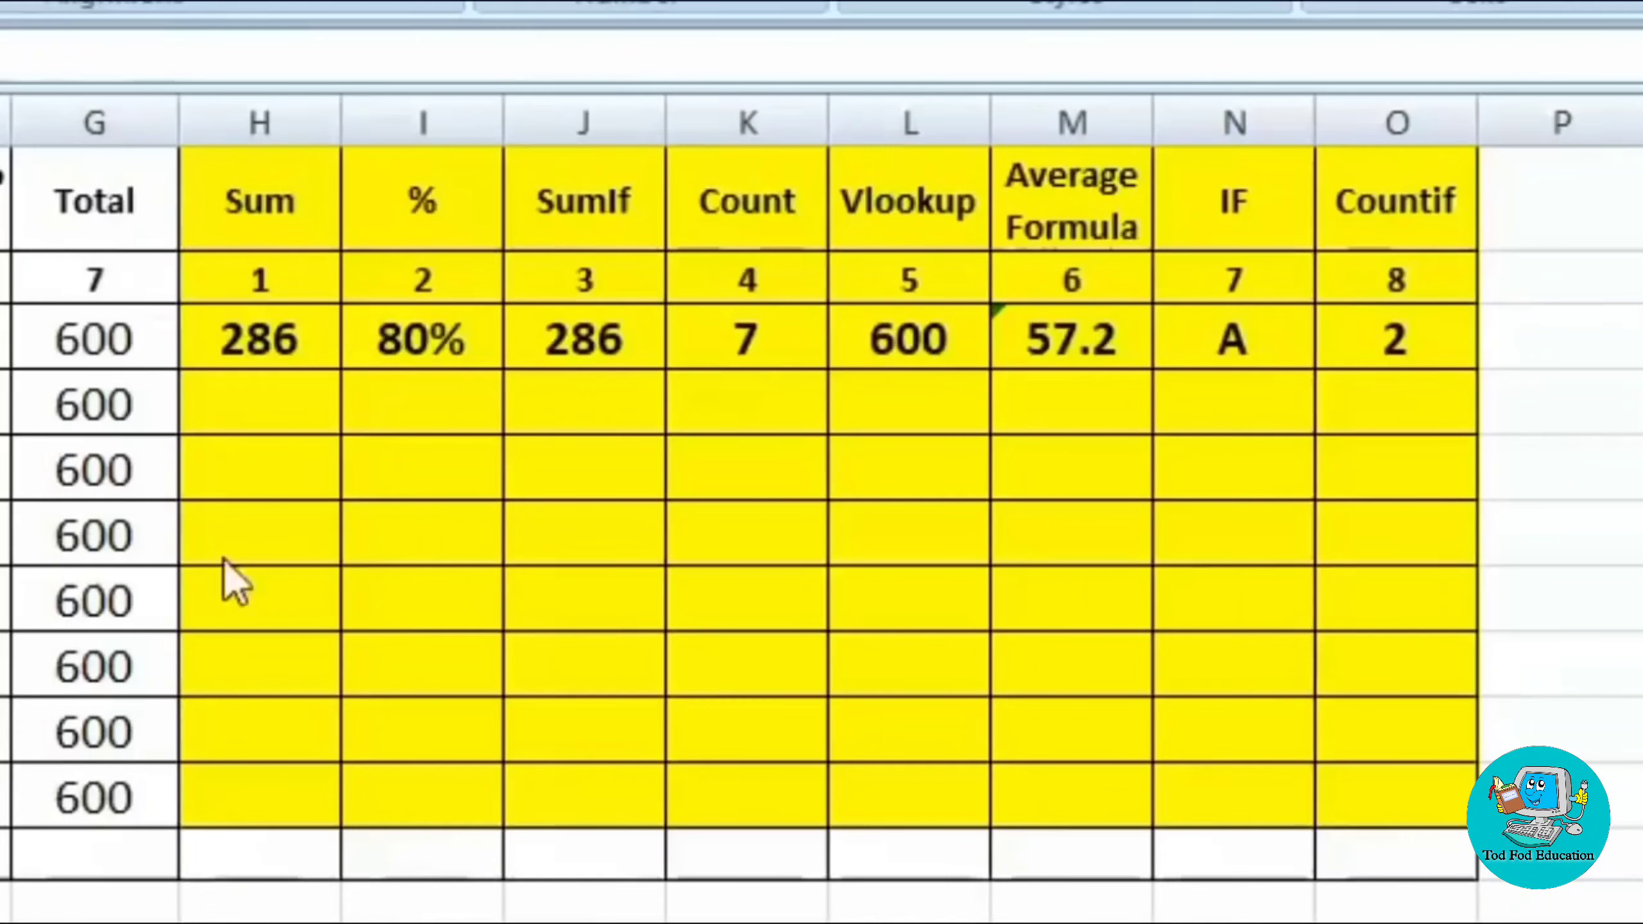
Step: Total the second student's marks B4:F4 in H4 with AutoSum, giving 208
click(703, 252)
click(251, 420)
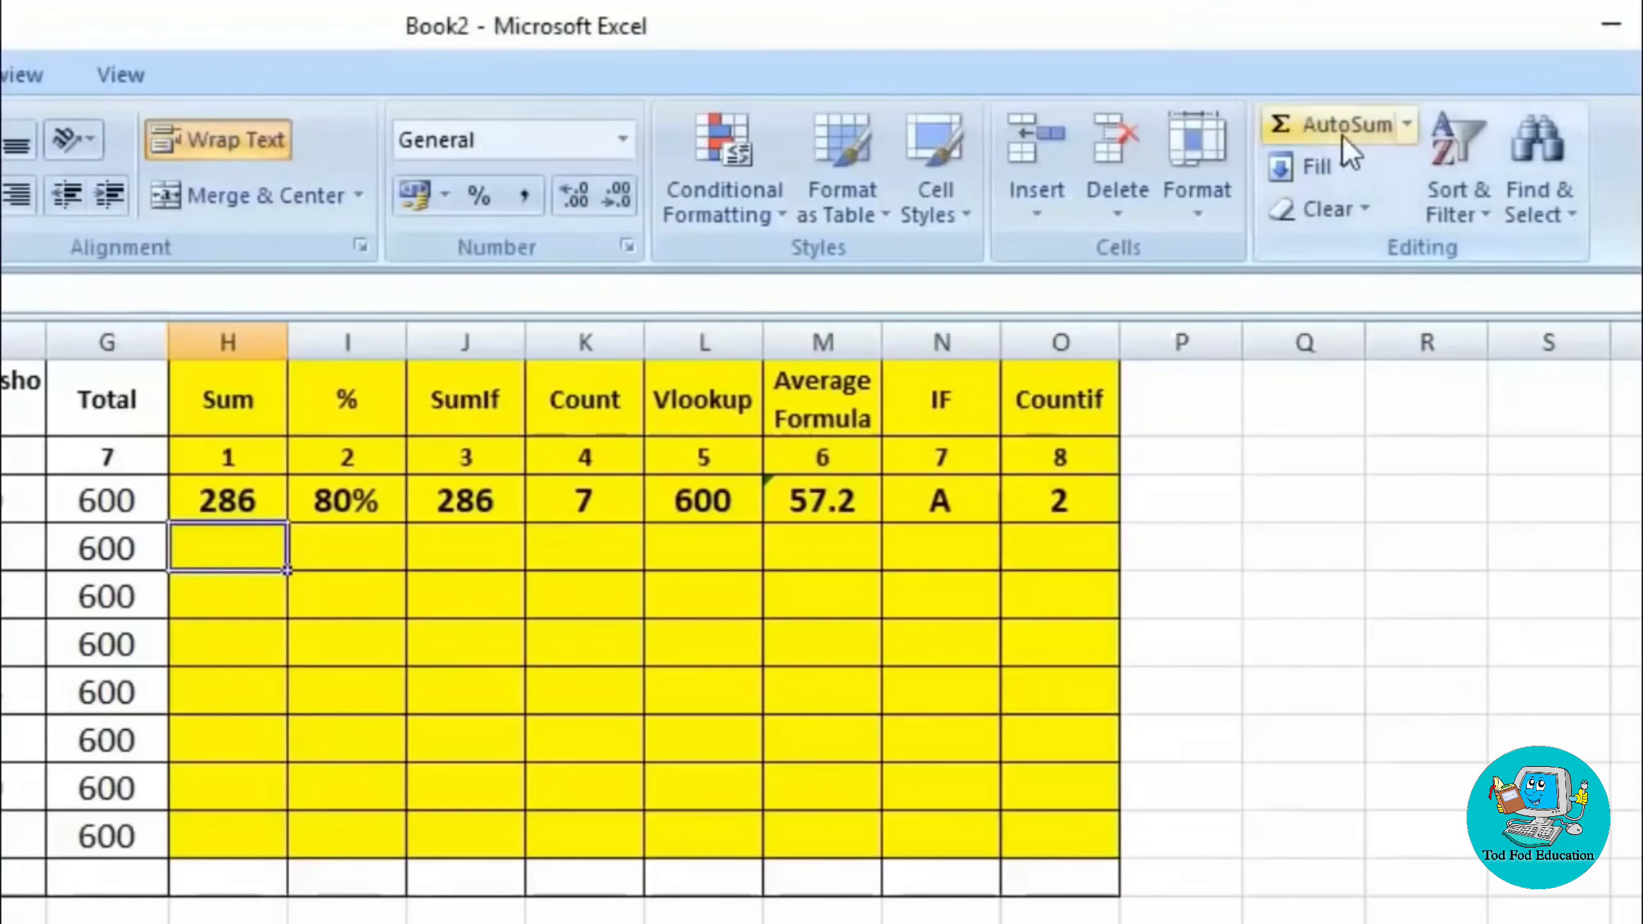
click(1341, 131)
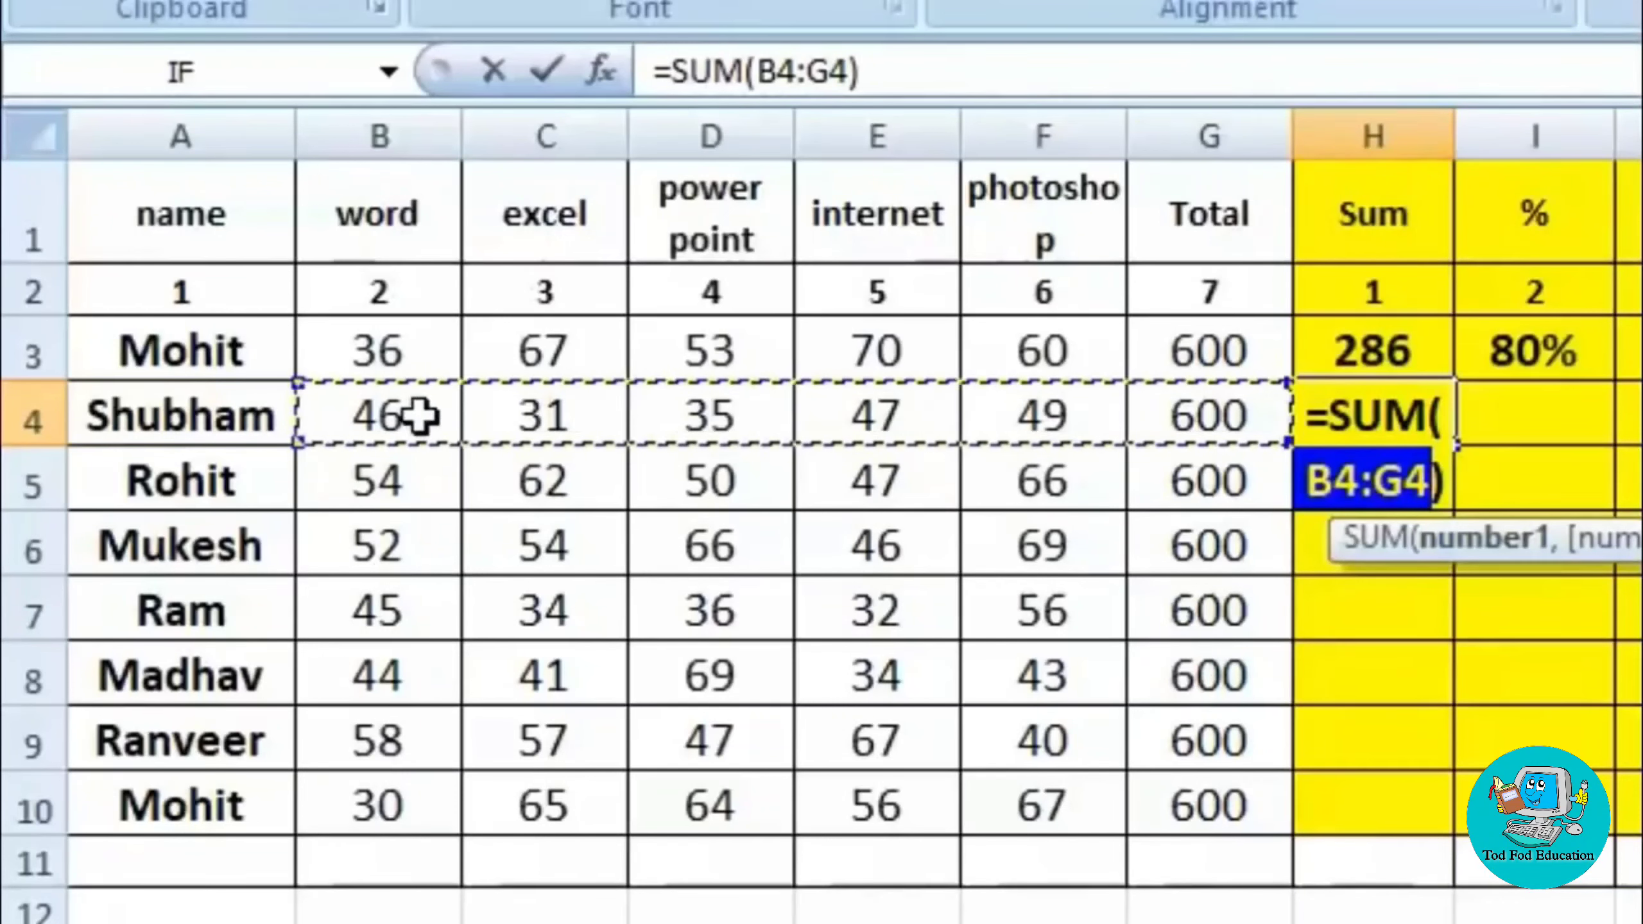
drag(380, 419, 1043, 420)
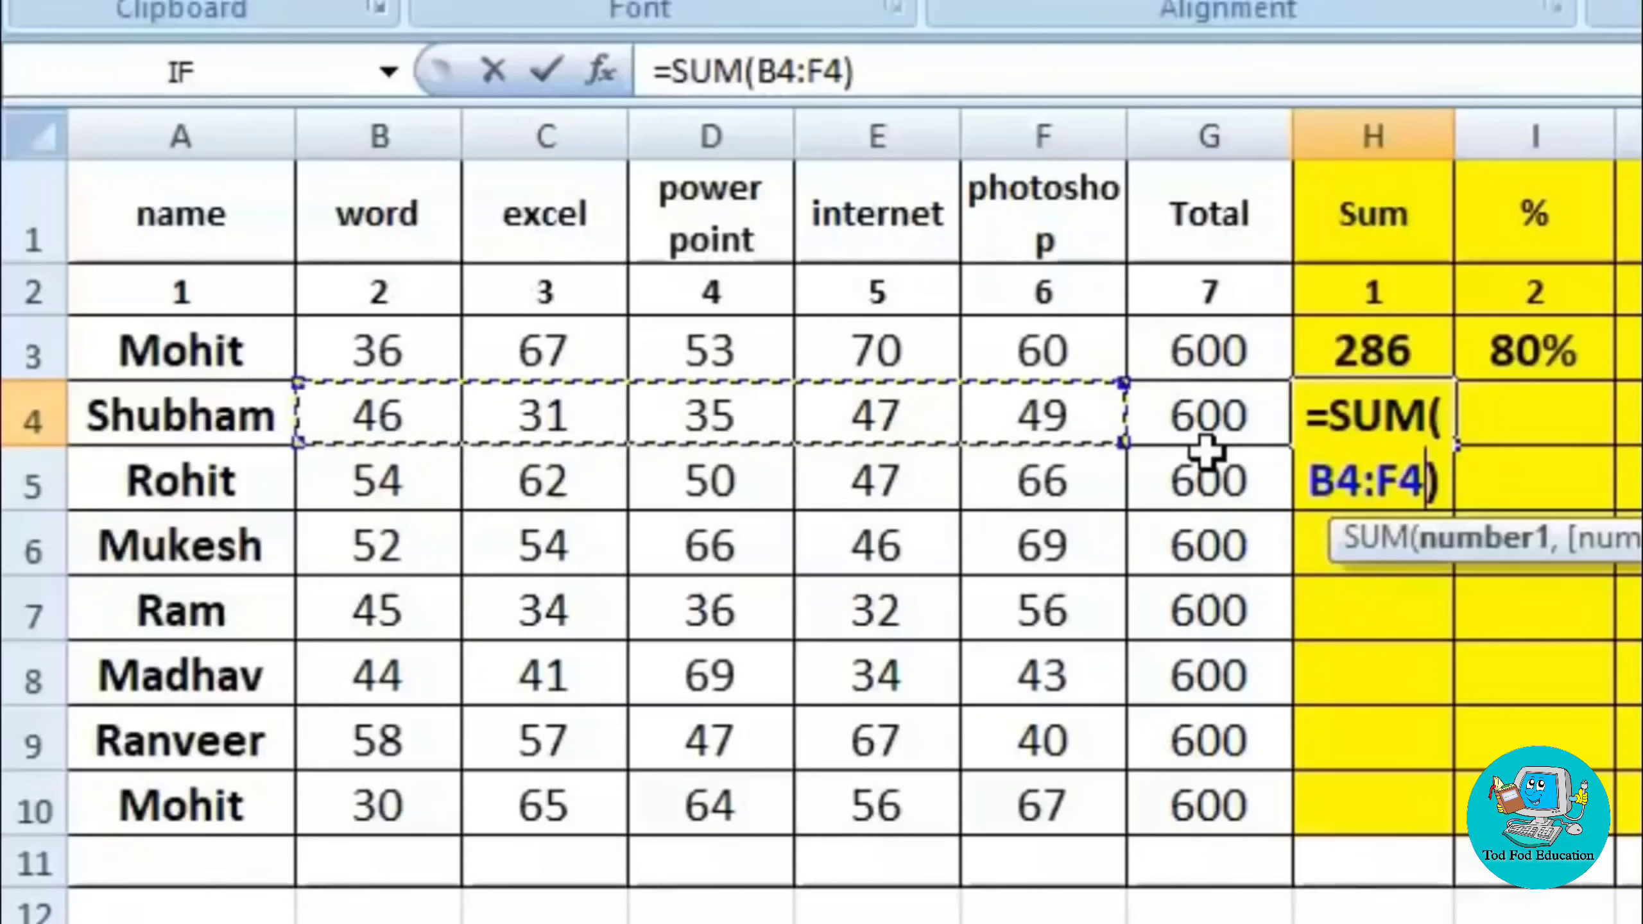
key(Return)
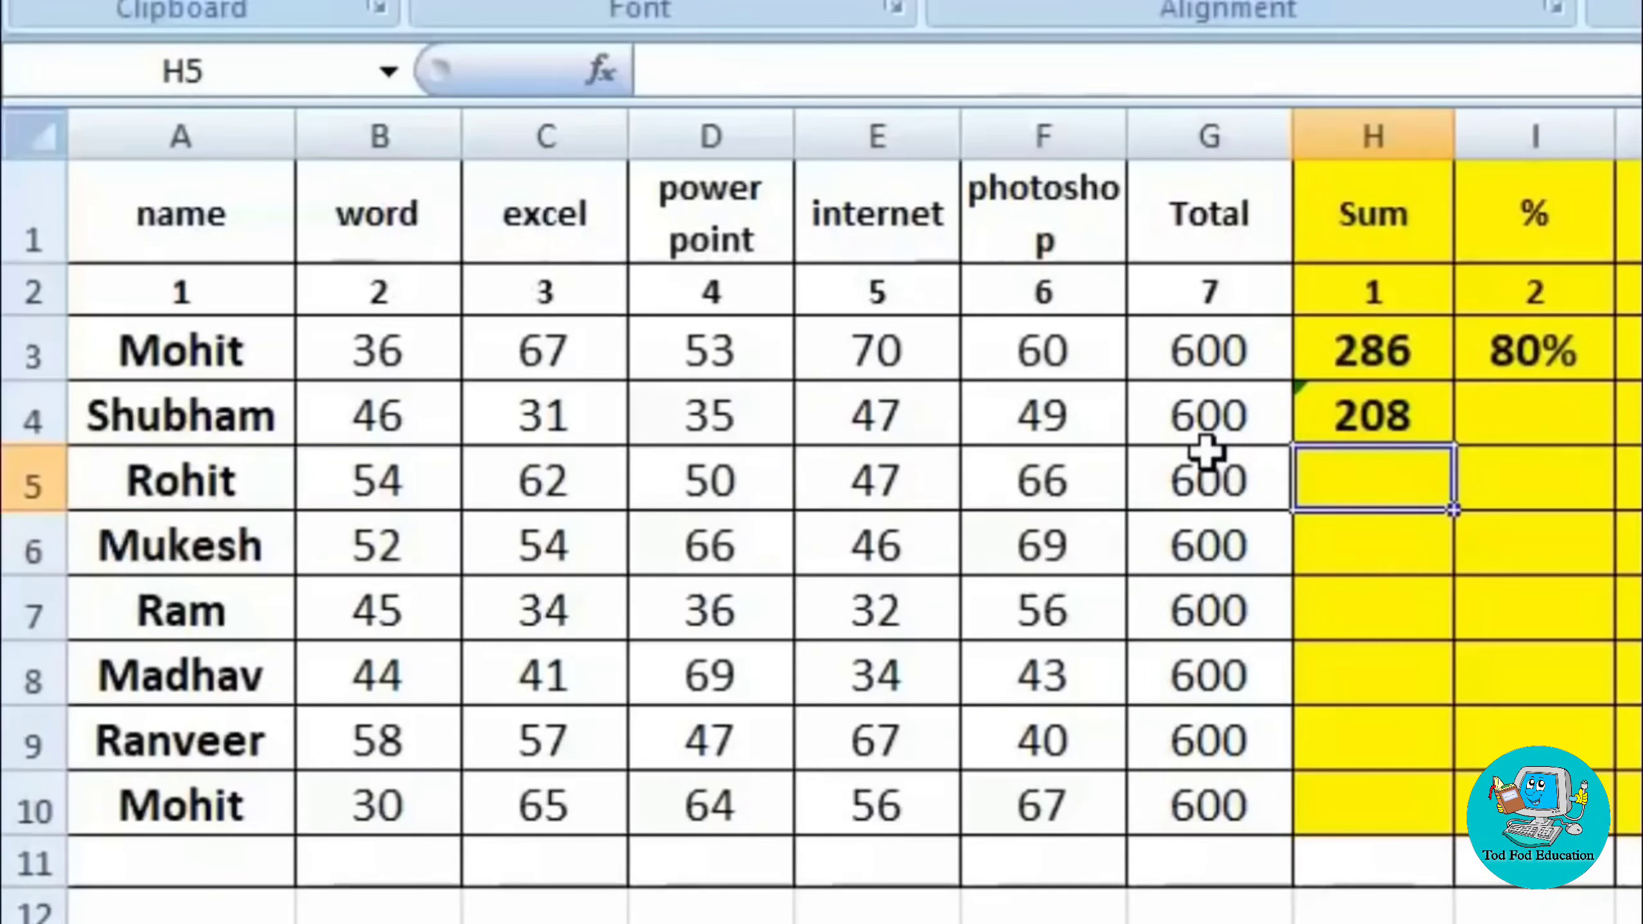
Step: Enter =SUM(B5:F5) in H5 for the third student, showing 279
text(=s)
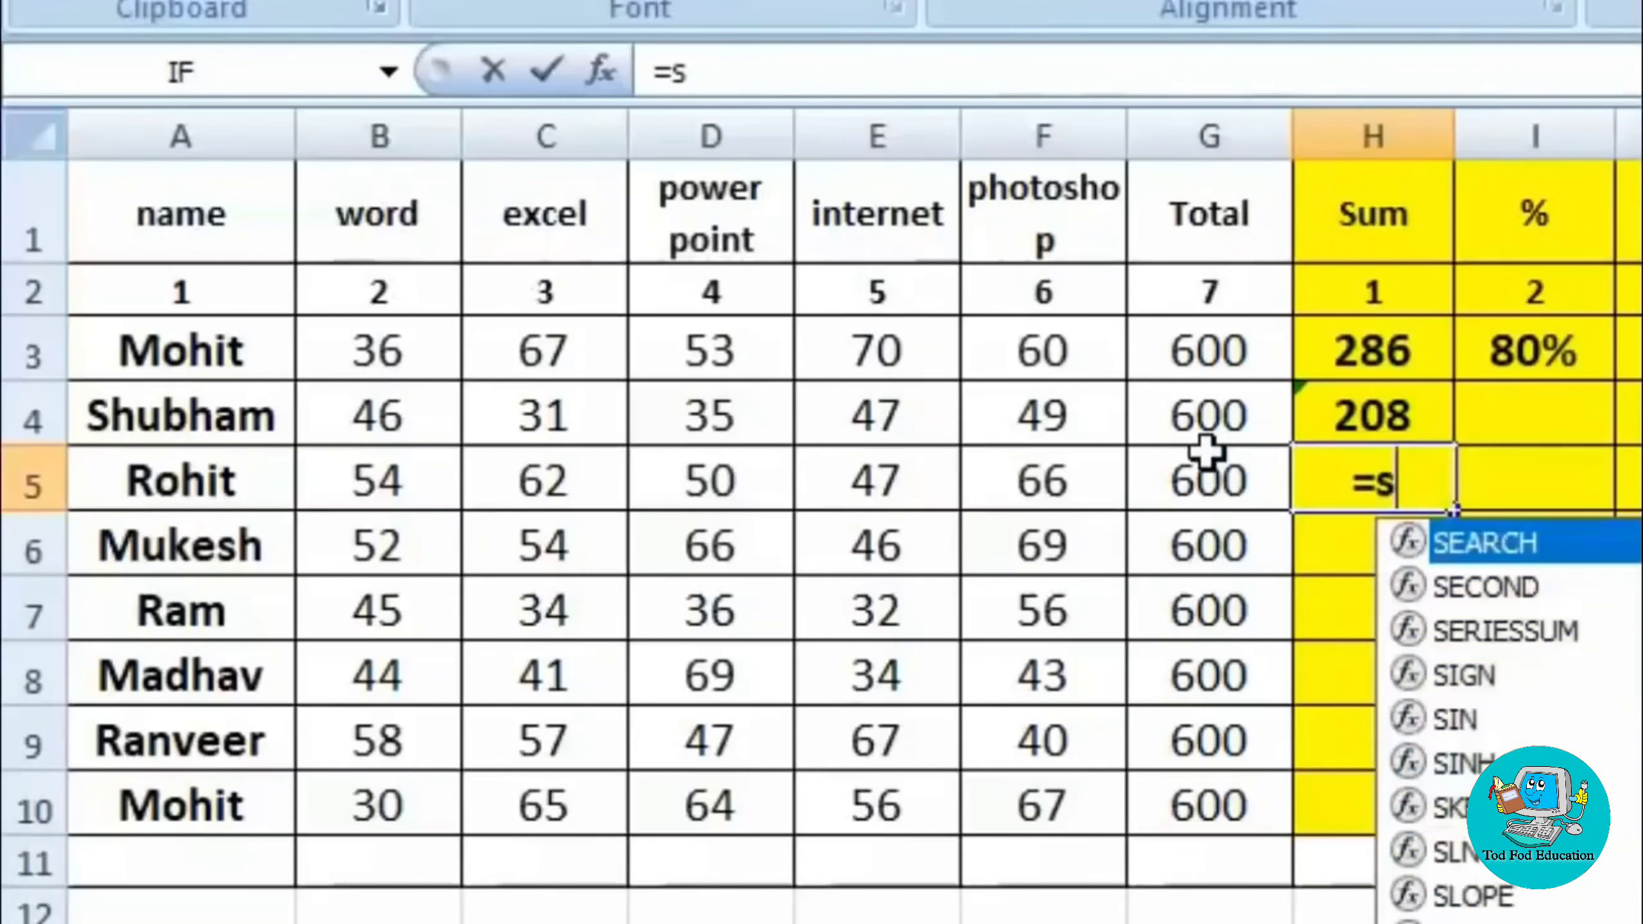
text(um()
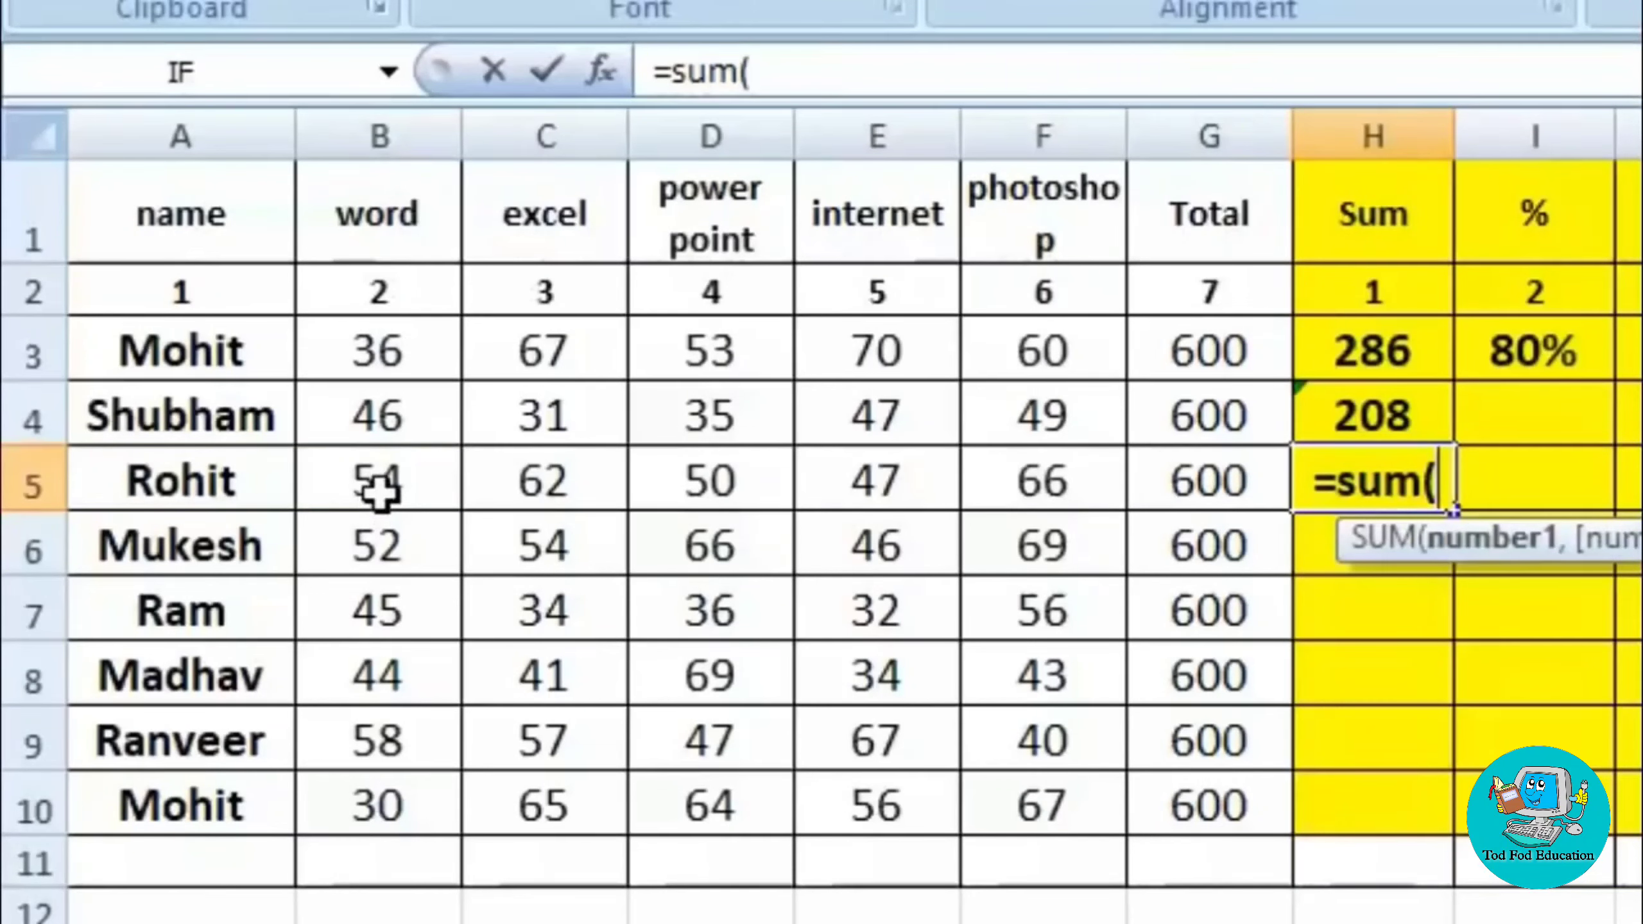
text(b5:)
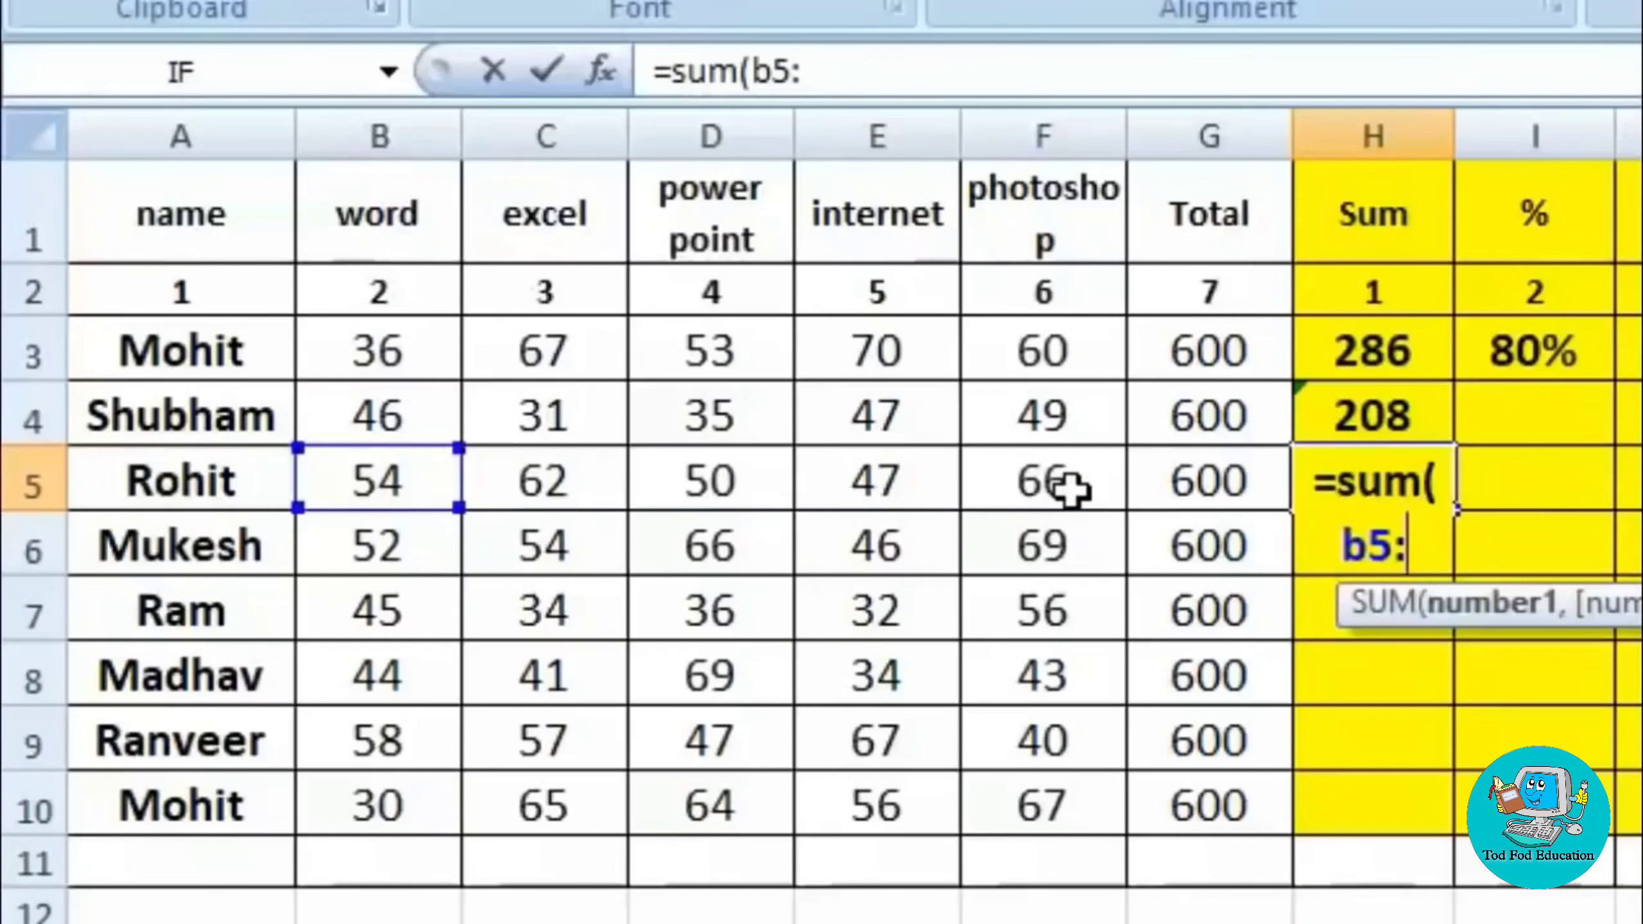
text(f5))
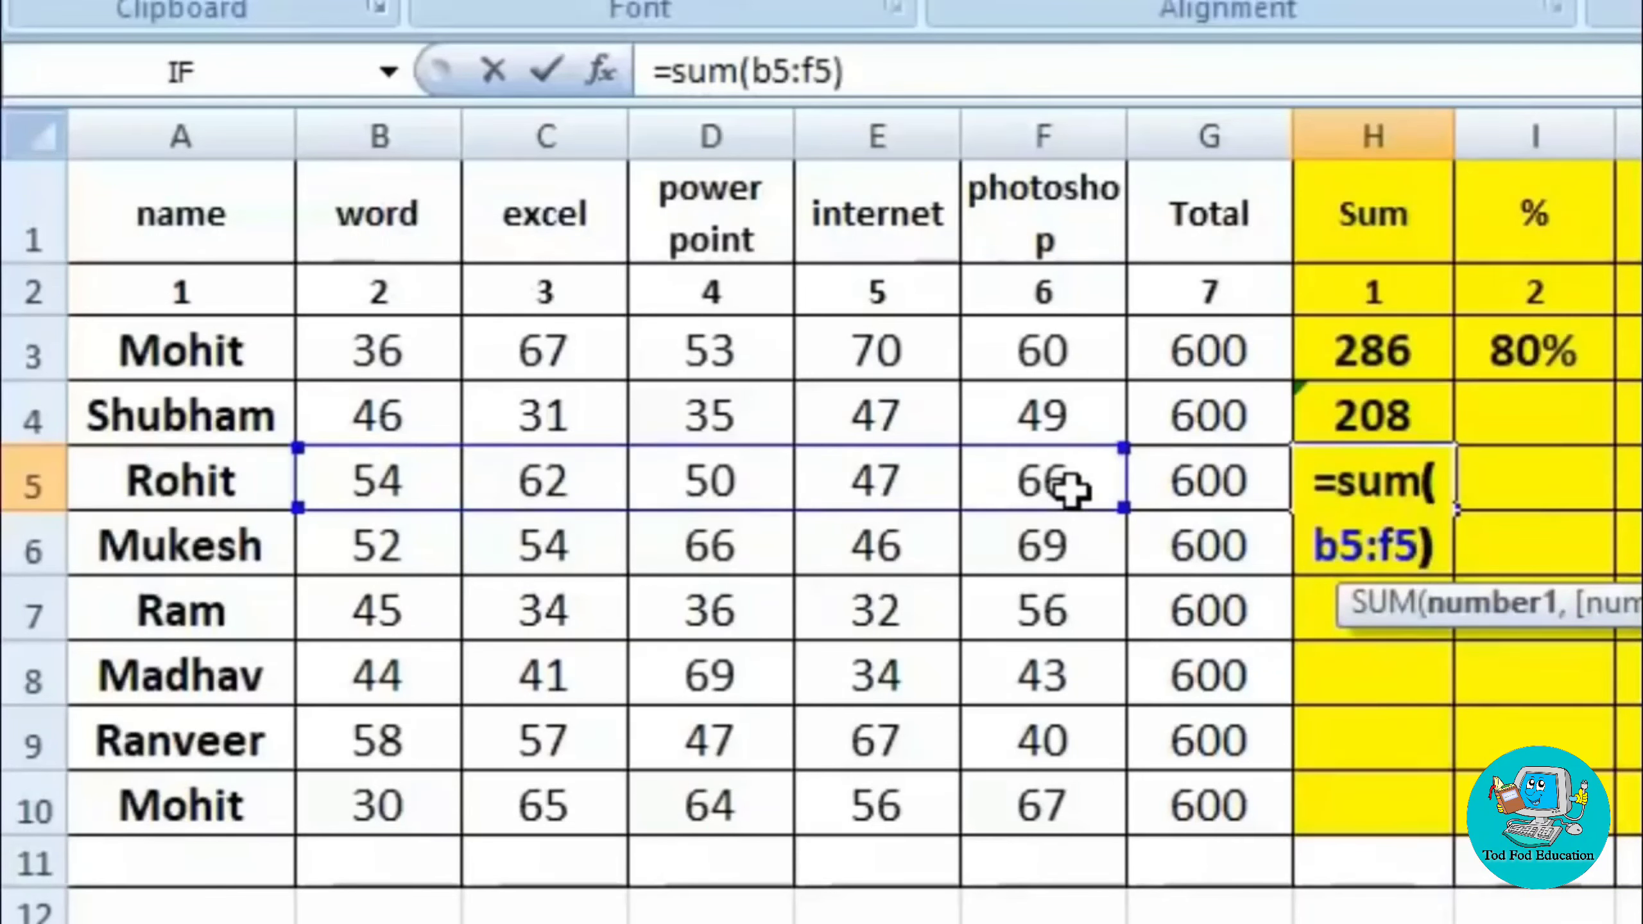
key(Return)
key(Up)
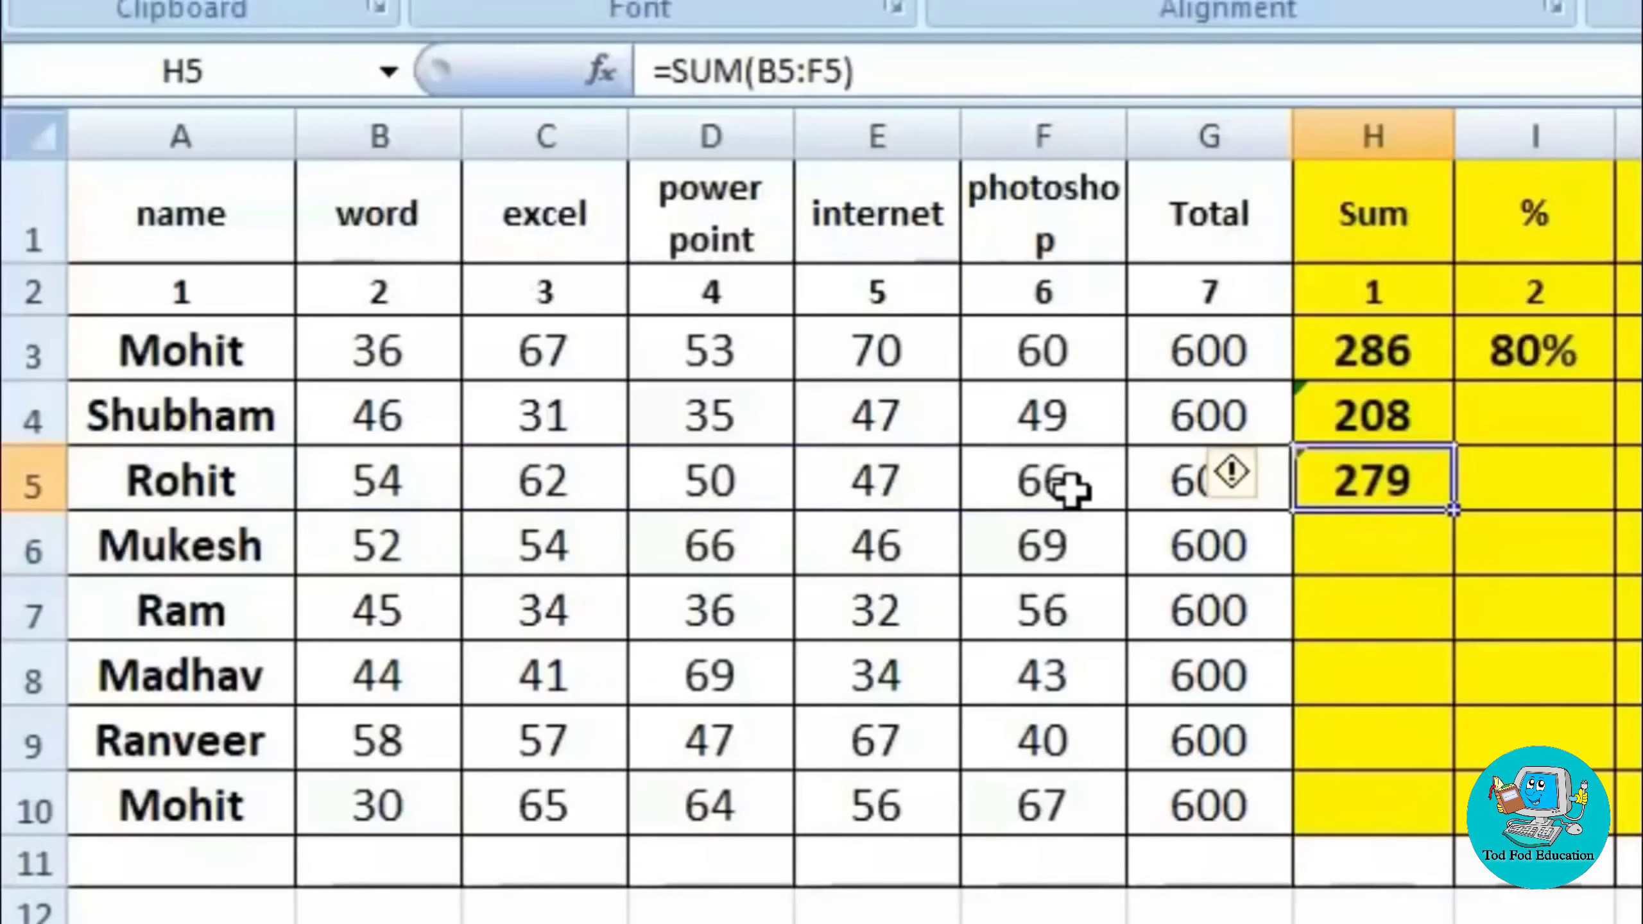
key(Down)
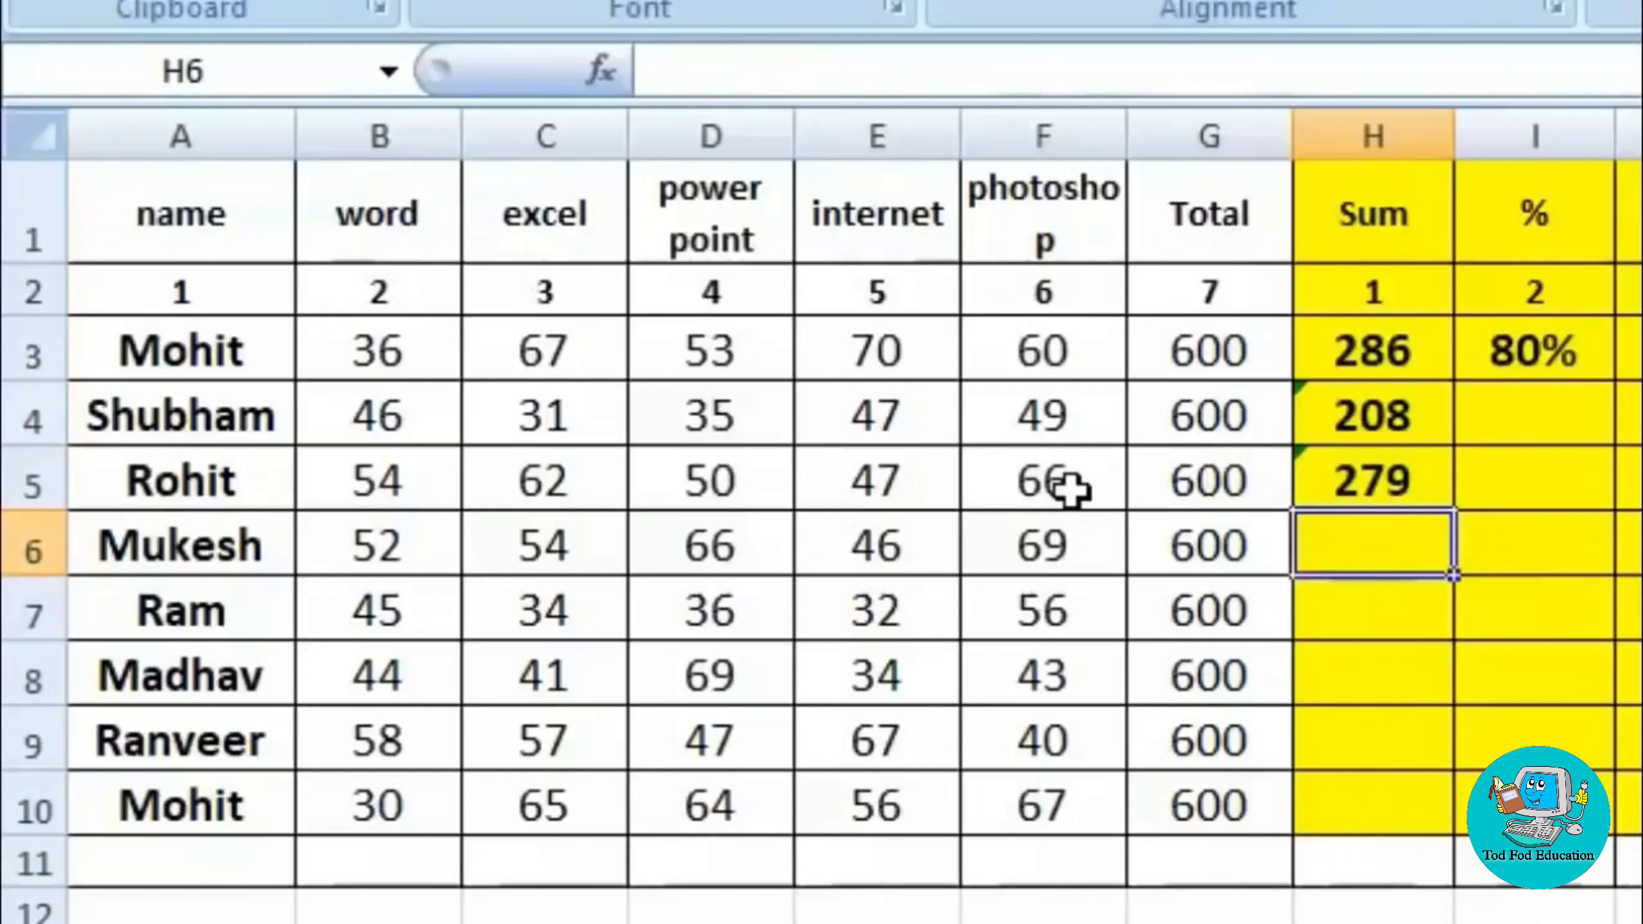
Step: Build the row-6 total in H6 by adding B6, C6, E6 and F6
text(=)
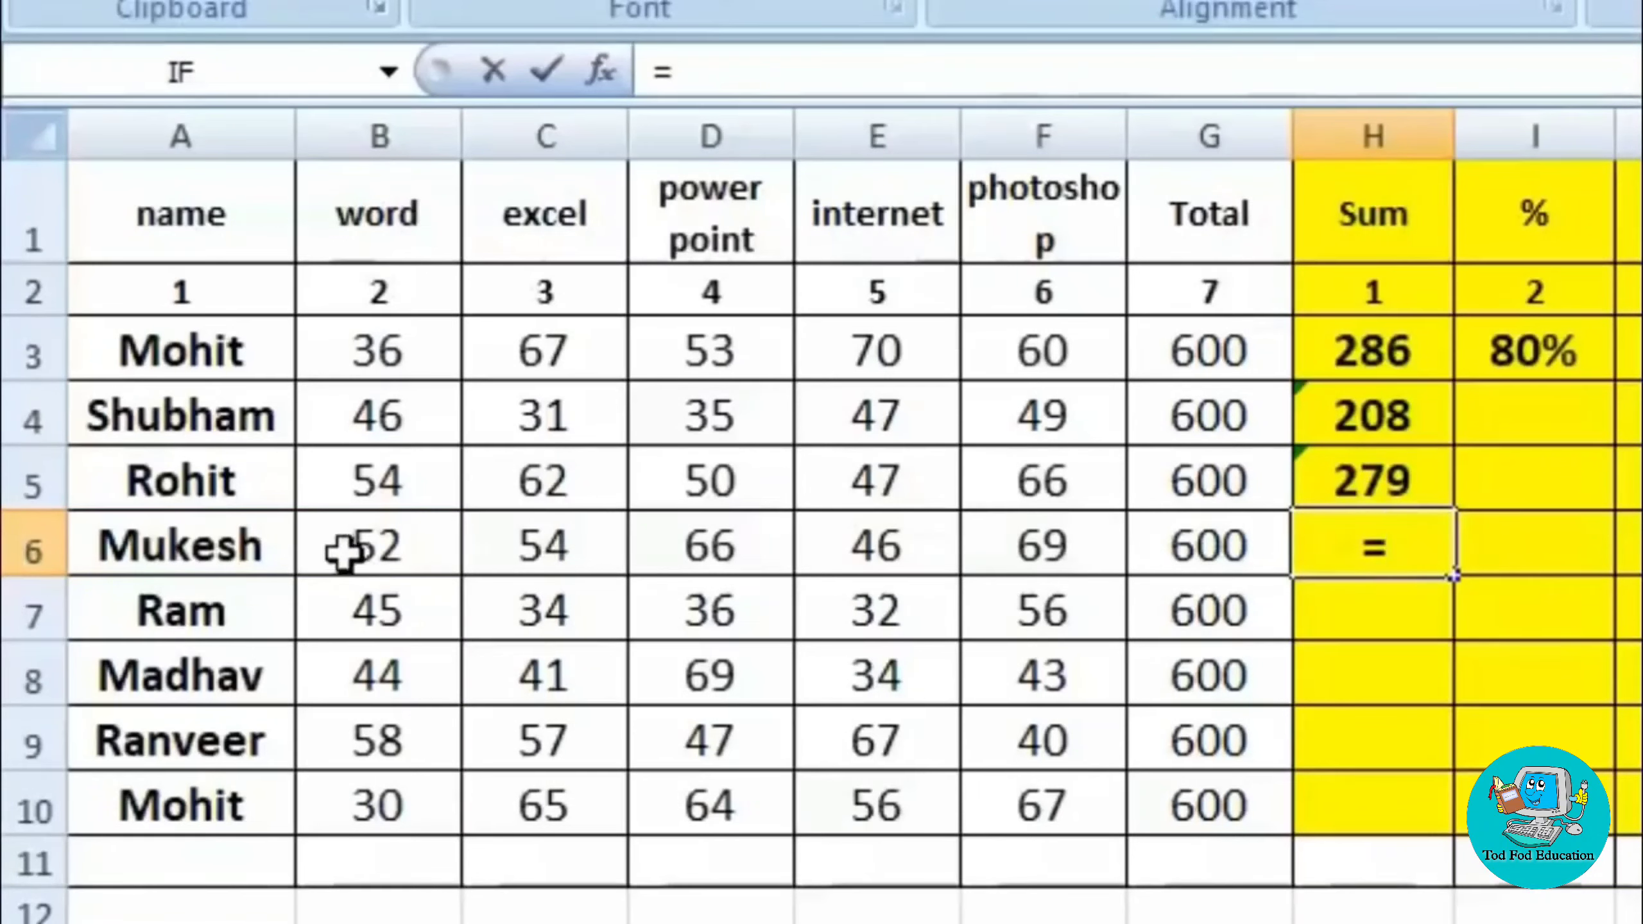
click(376, 550)
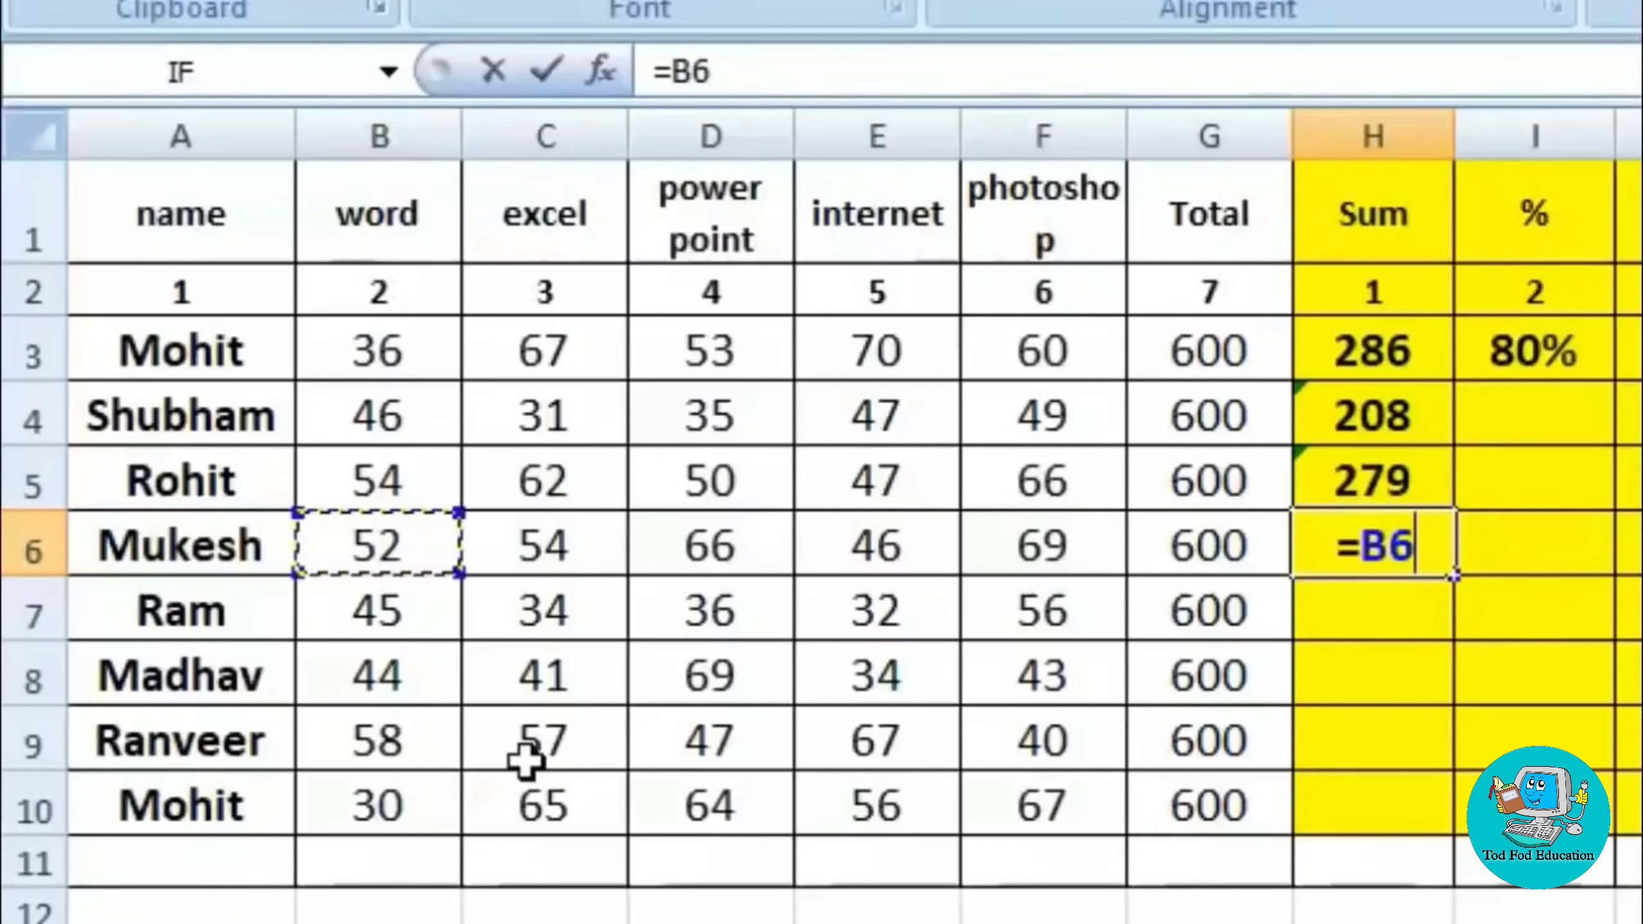
text(+)
click(547, 550)
text(+)
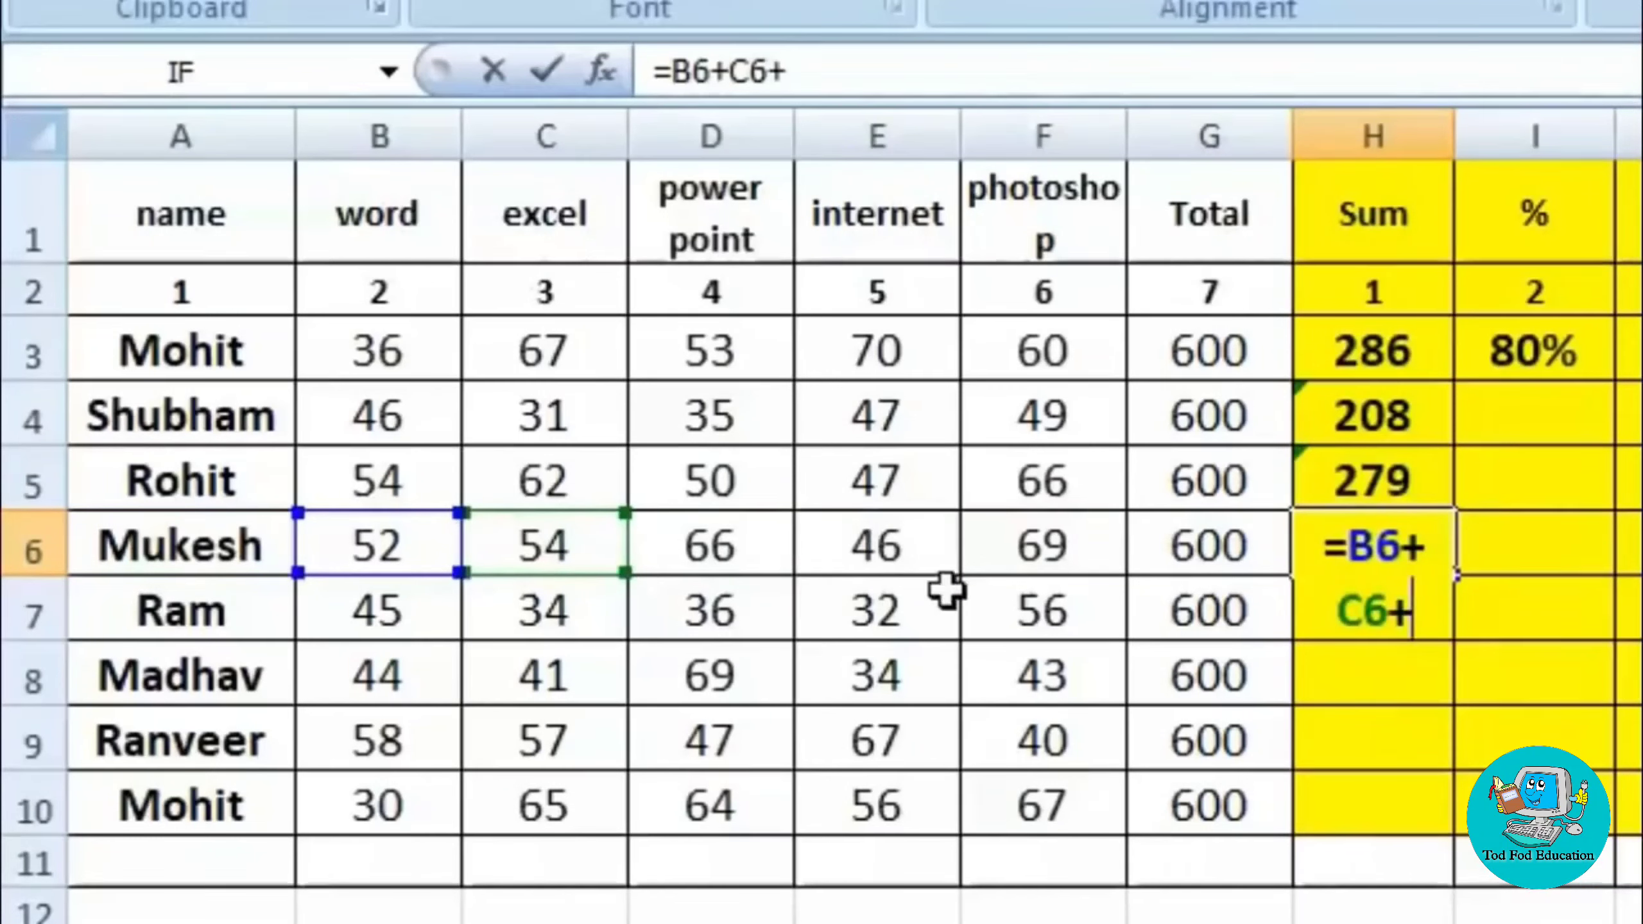
click(837, 545)
text(+)
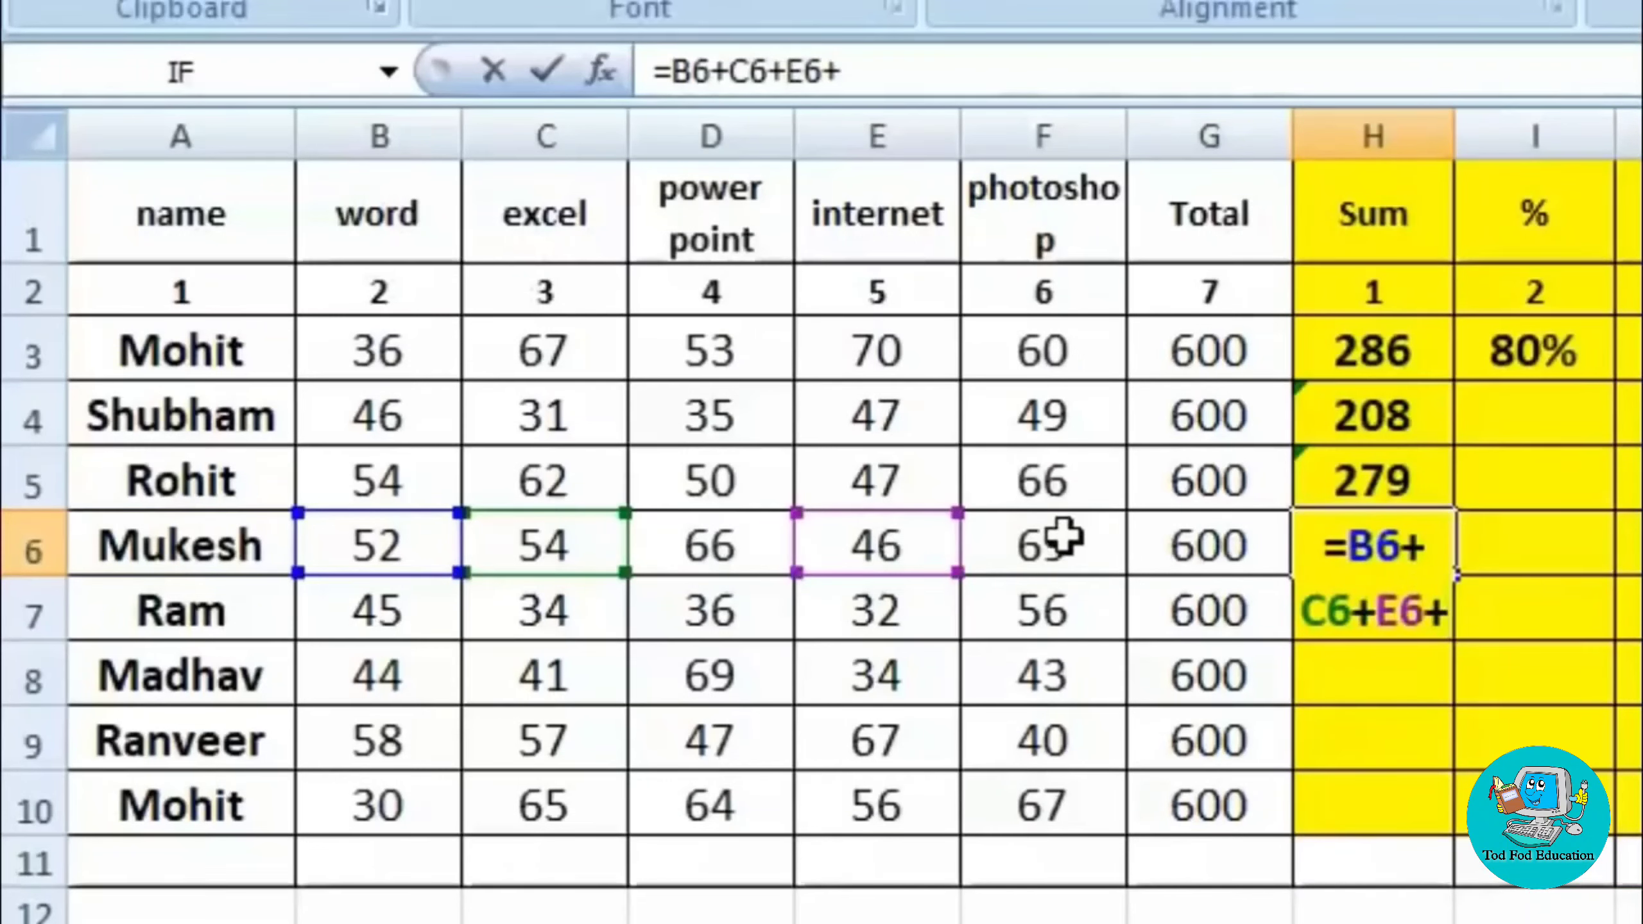
click(1063, 540)
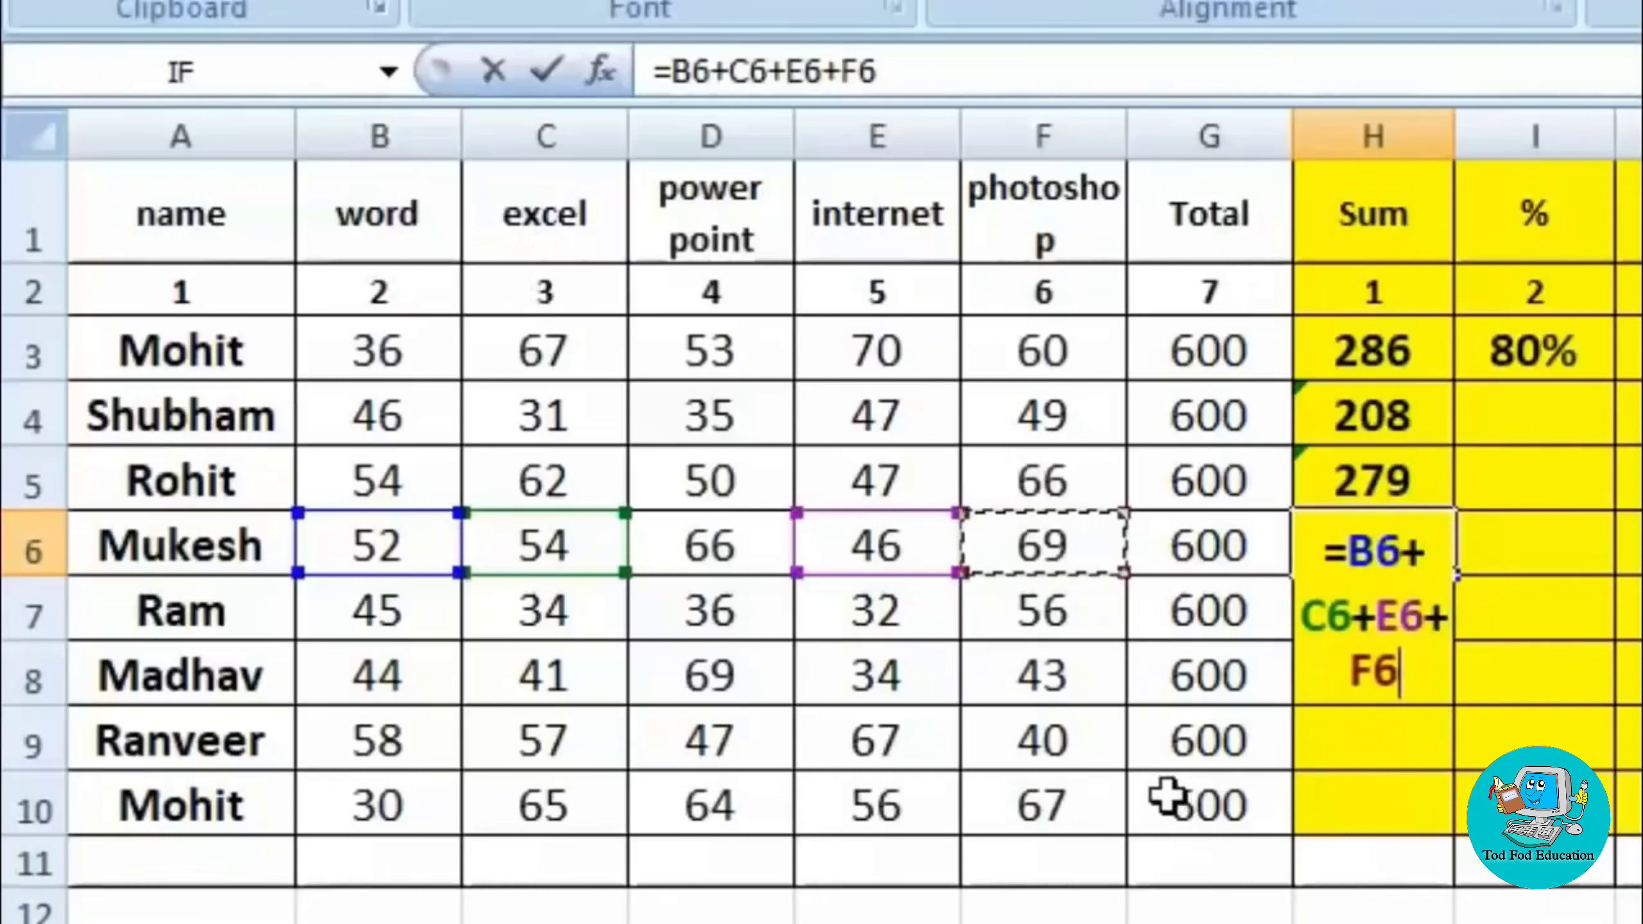
key(Return)
Step: Check the sum formulas in H6, H4 and H8 against the row marks
click(1357, 542)
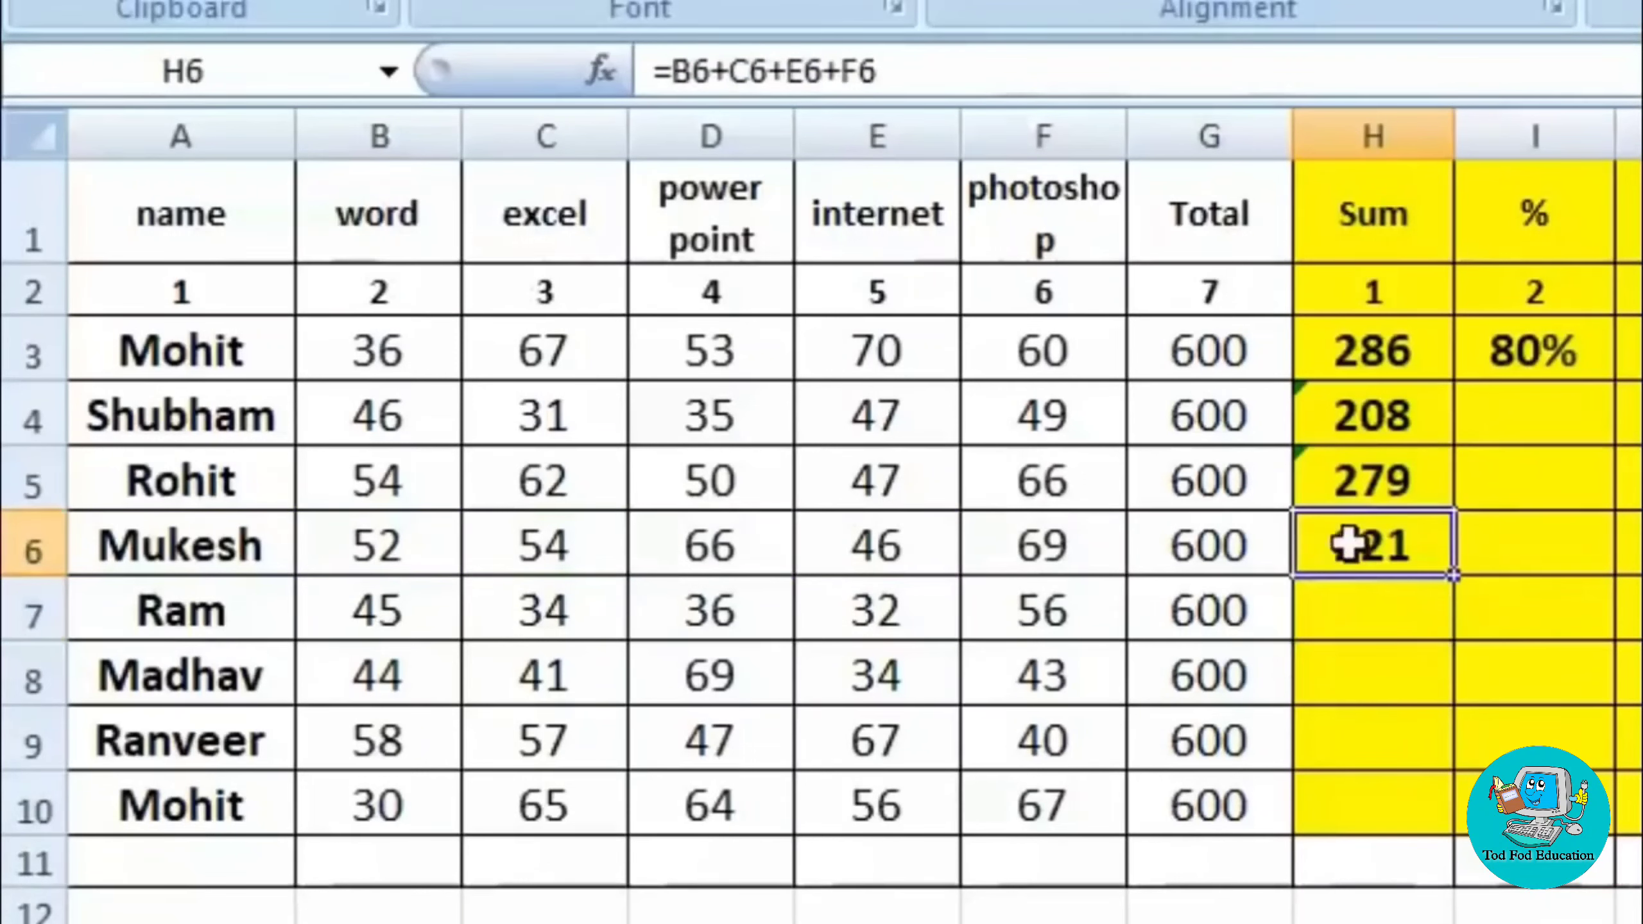
click(864, 542)
click(1397, 550)
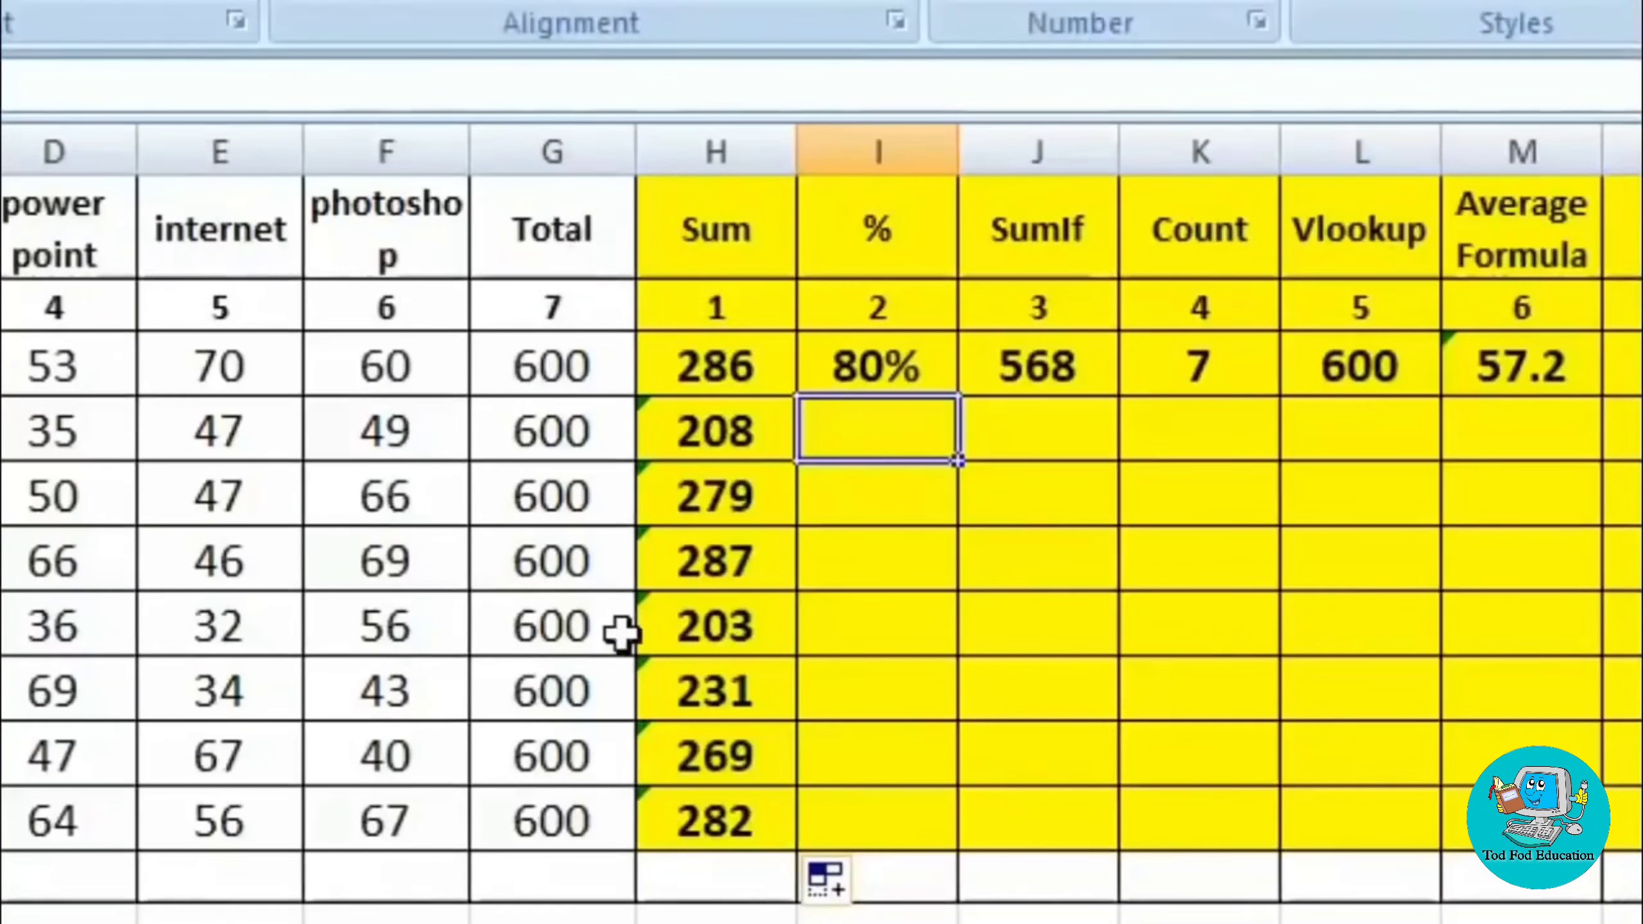
click(737, 428)
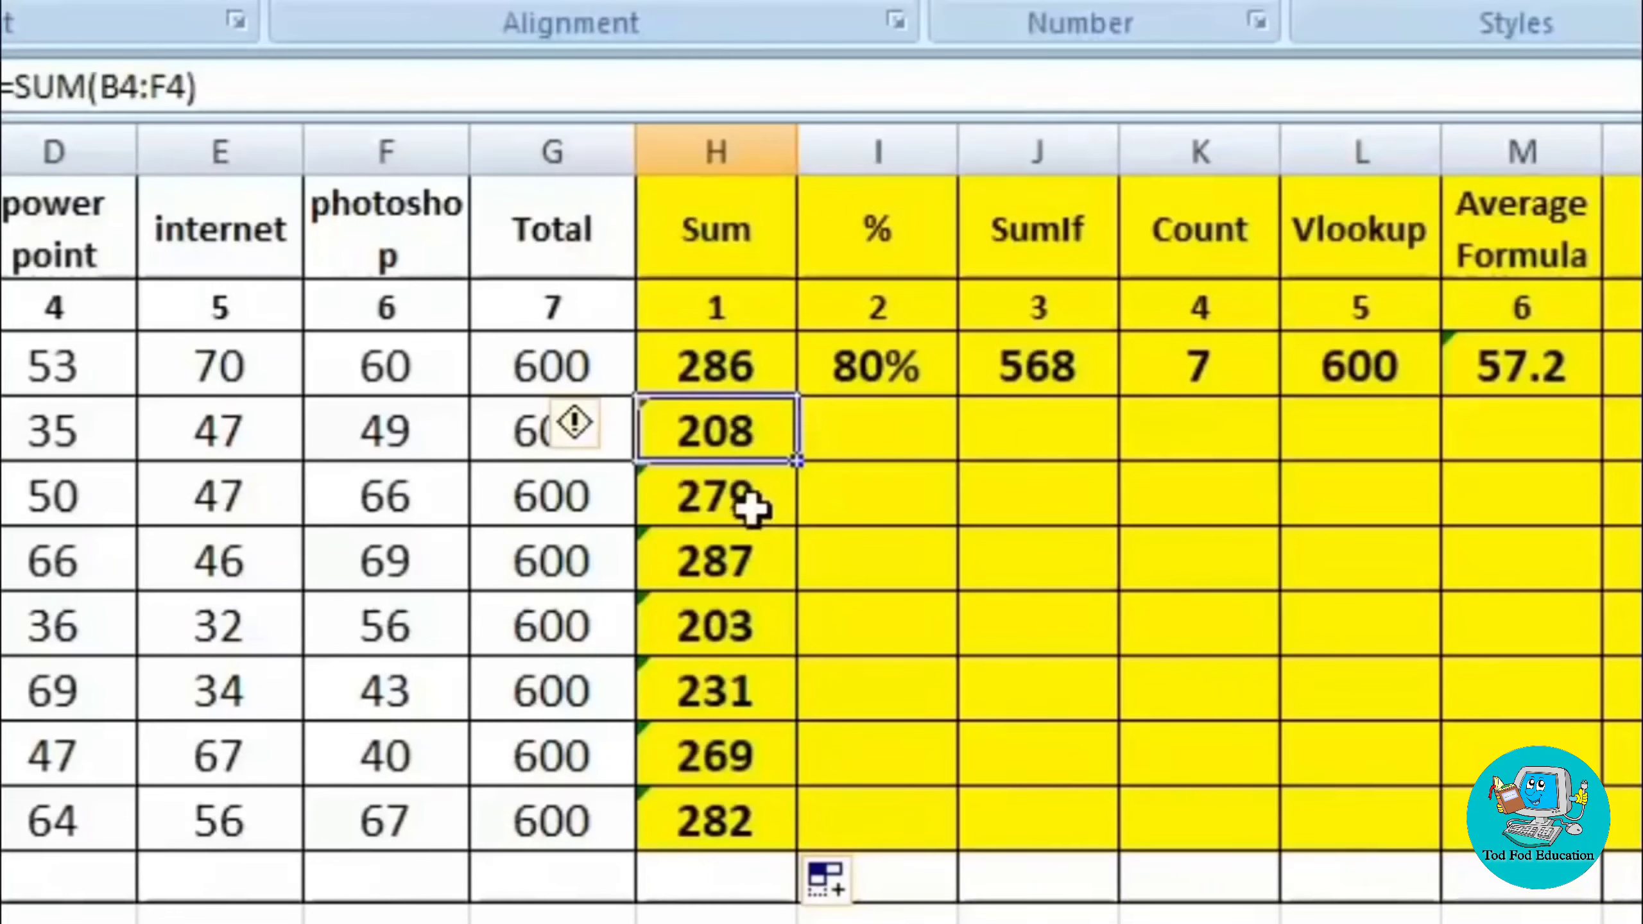
click(744, 683)
click(877, 428)
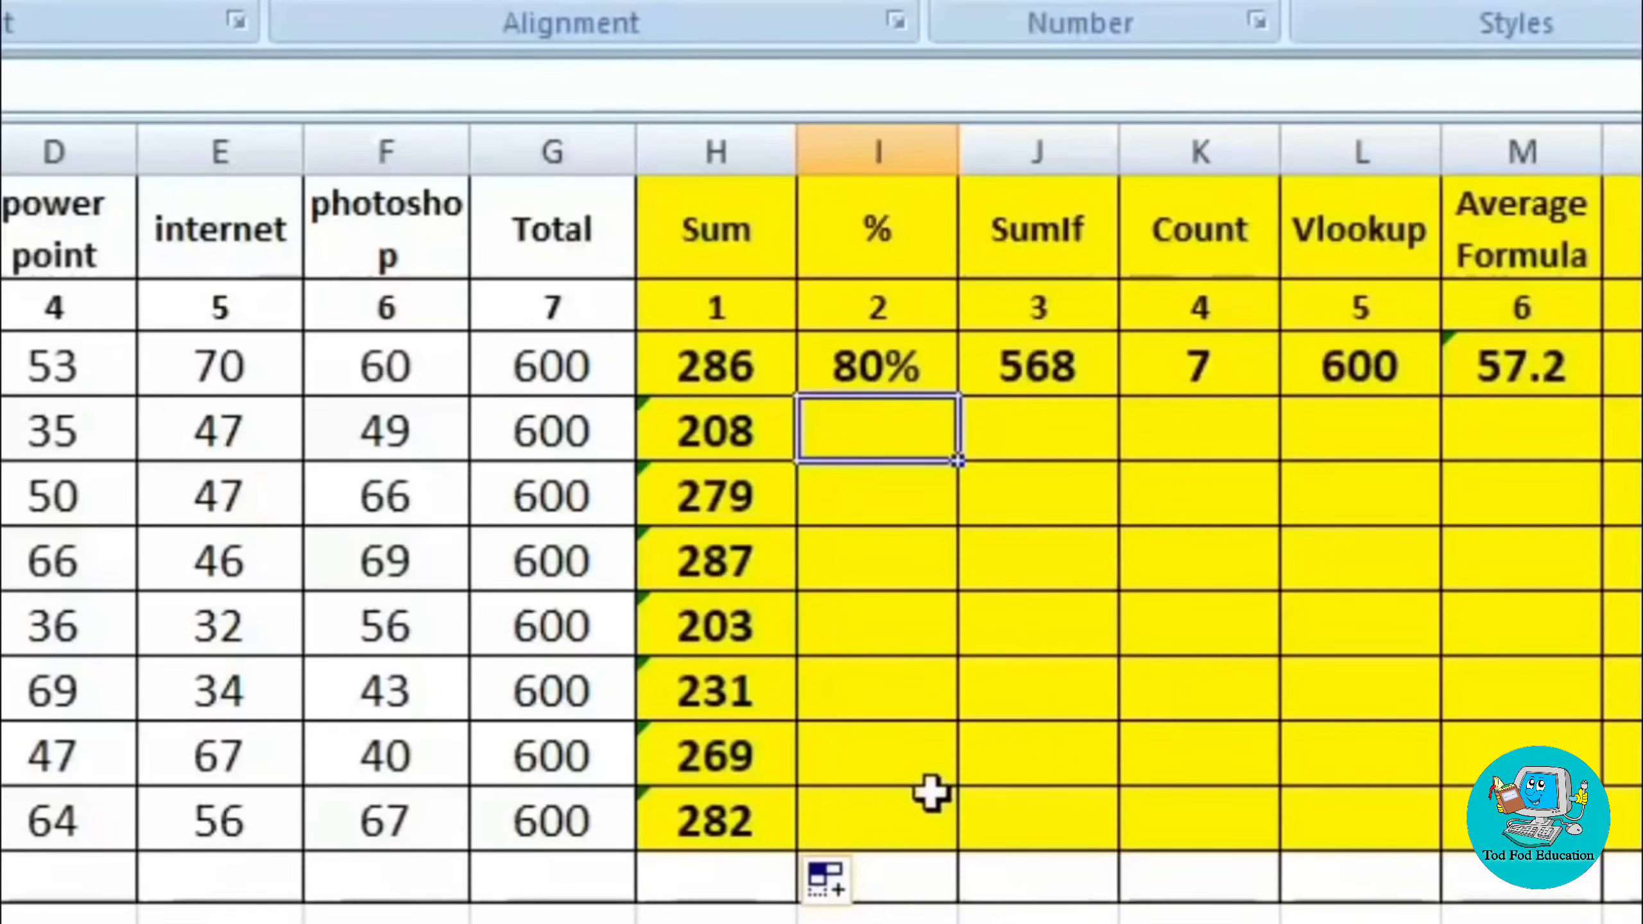
Step: Enter =H4*100/G4 in I4, giving the second student's percentage of 34.67
text(=)
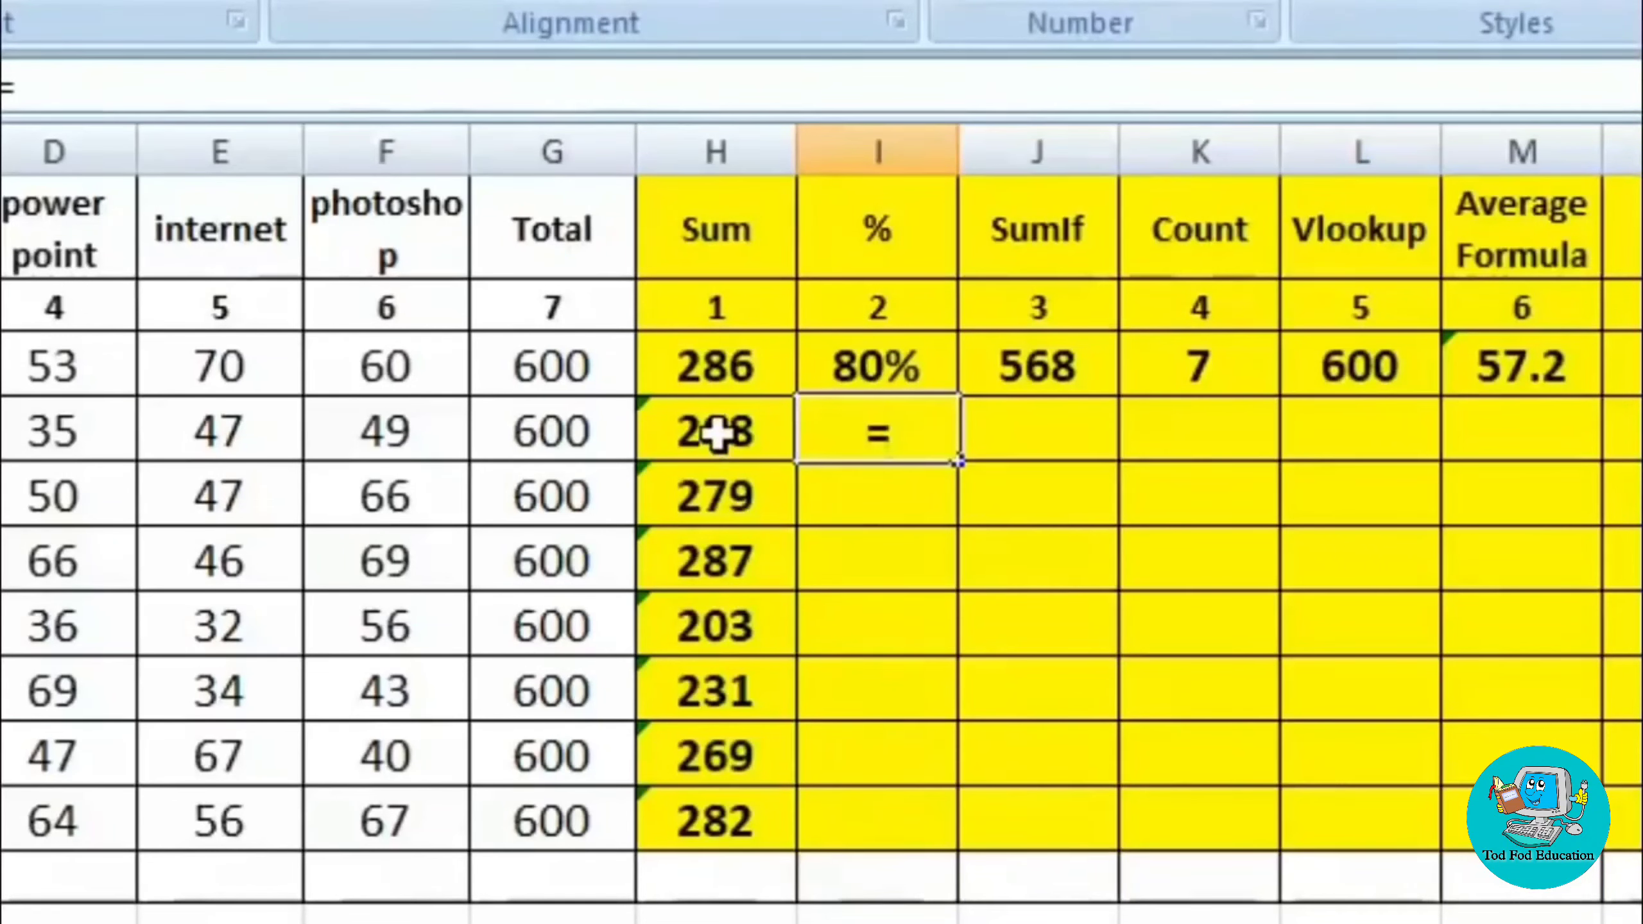
click(718, 434)
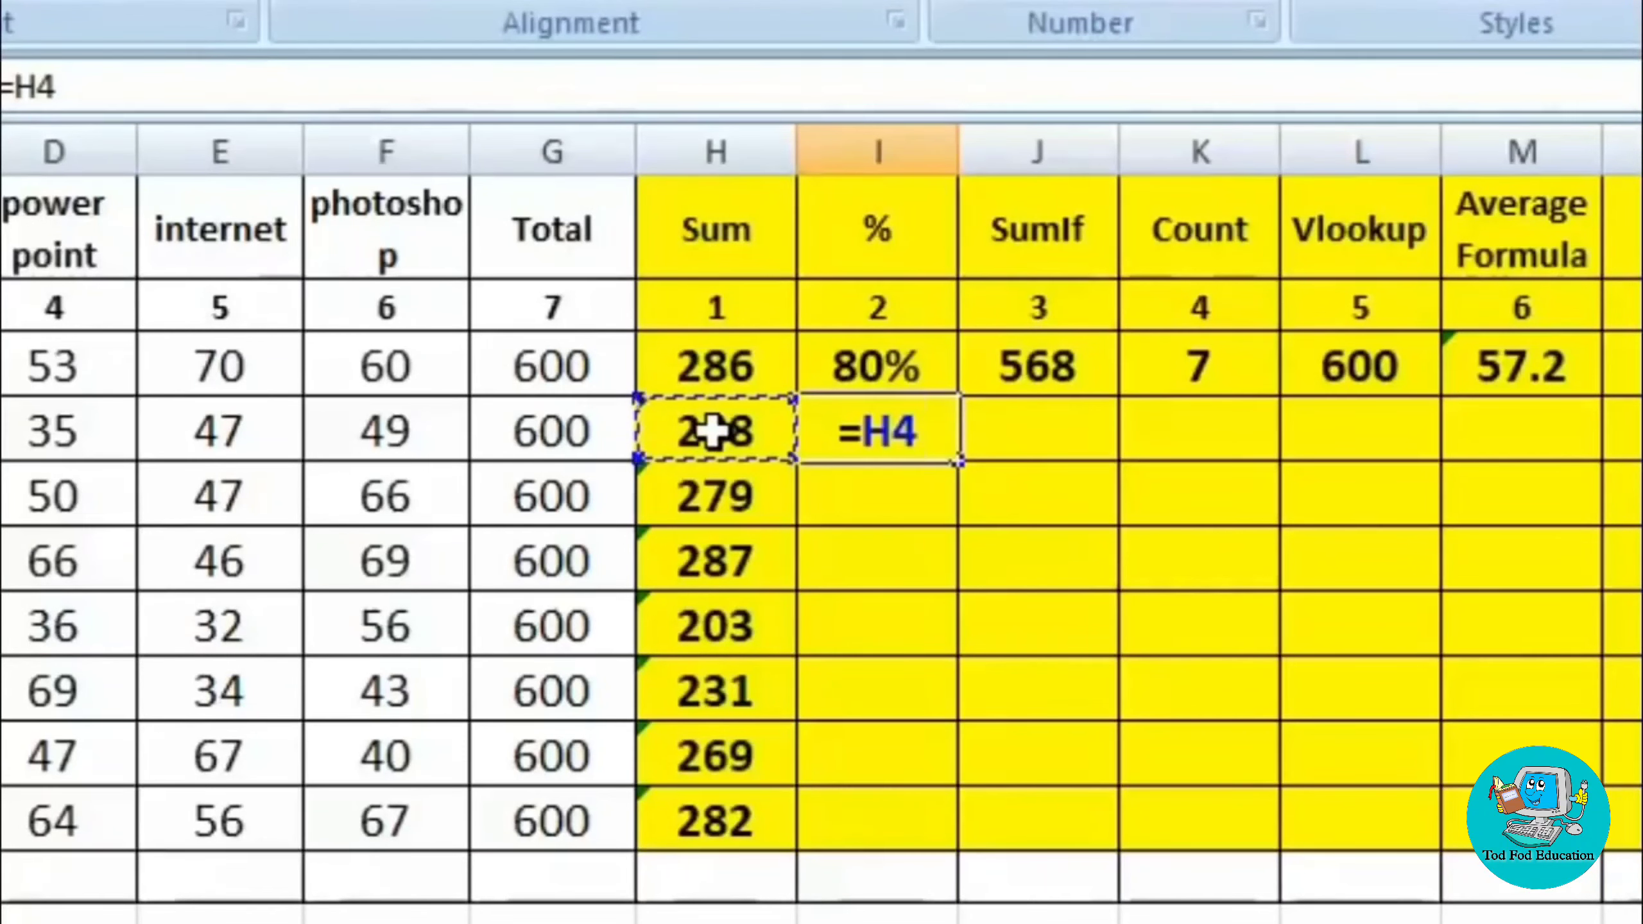
text(*)
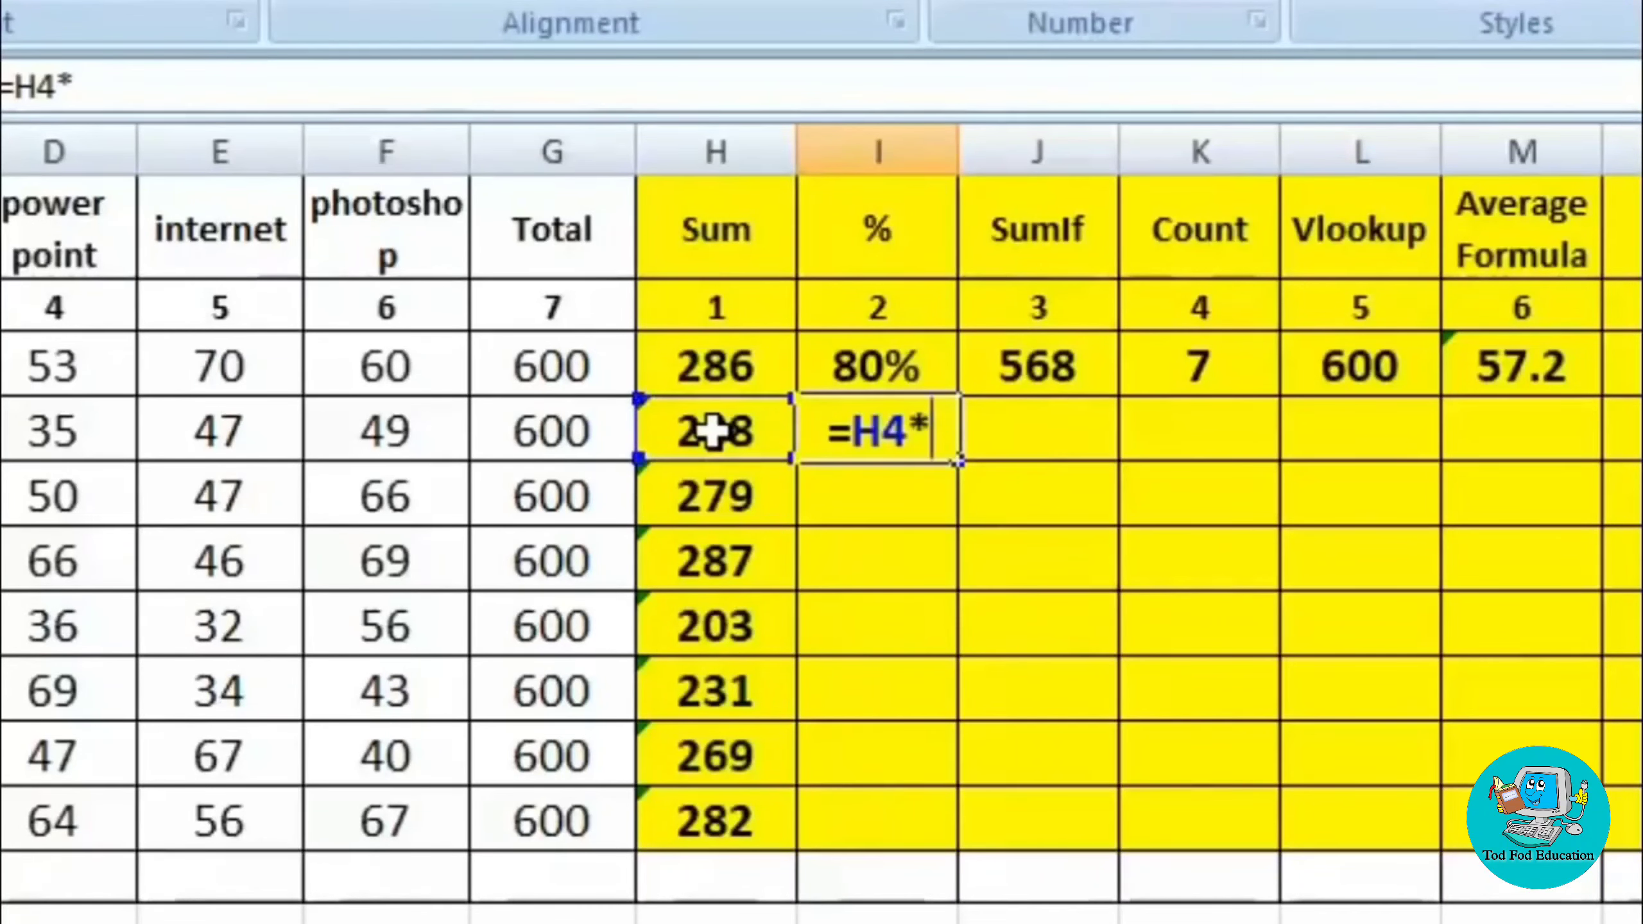
text(100)
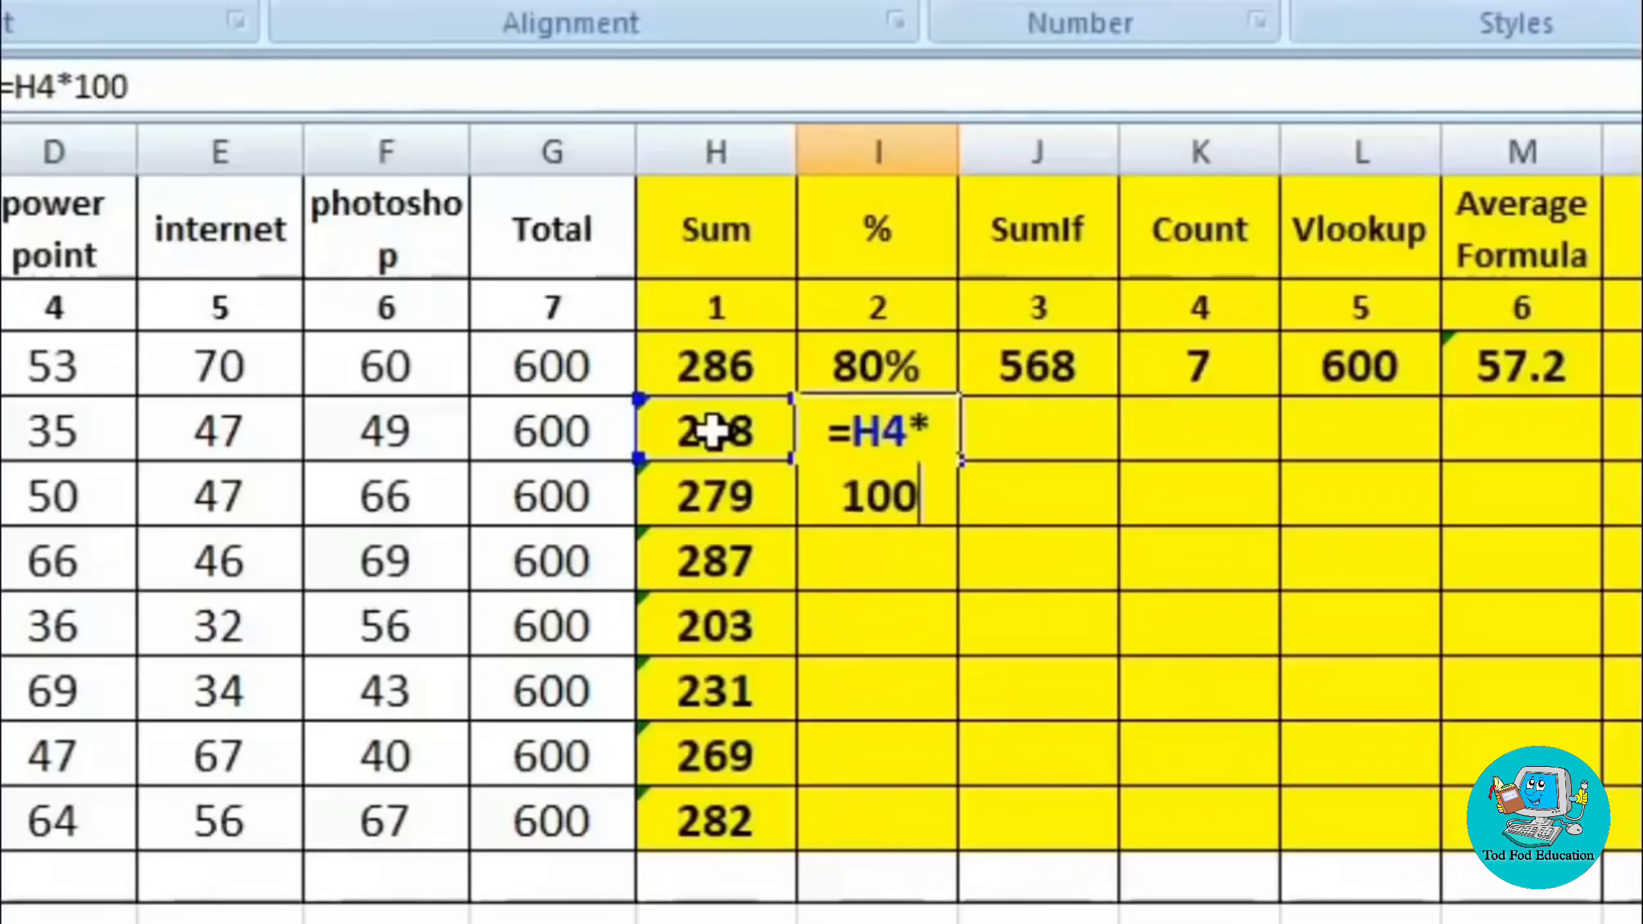
text(/)
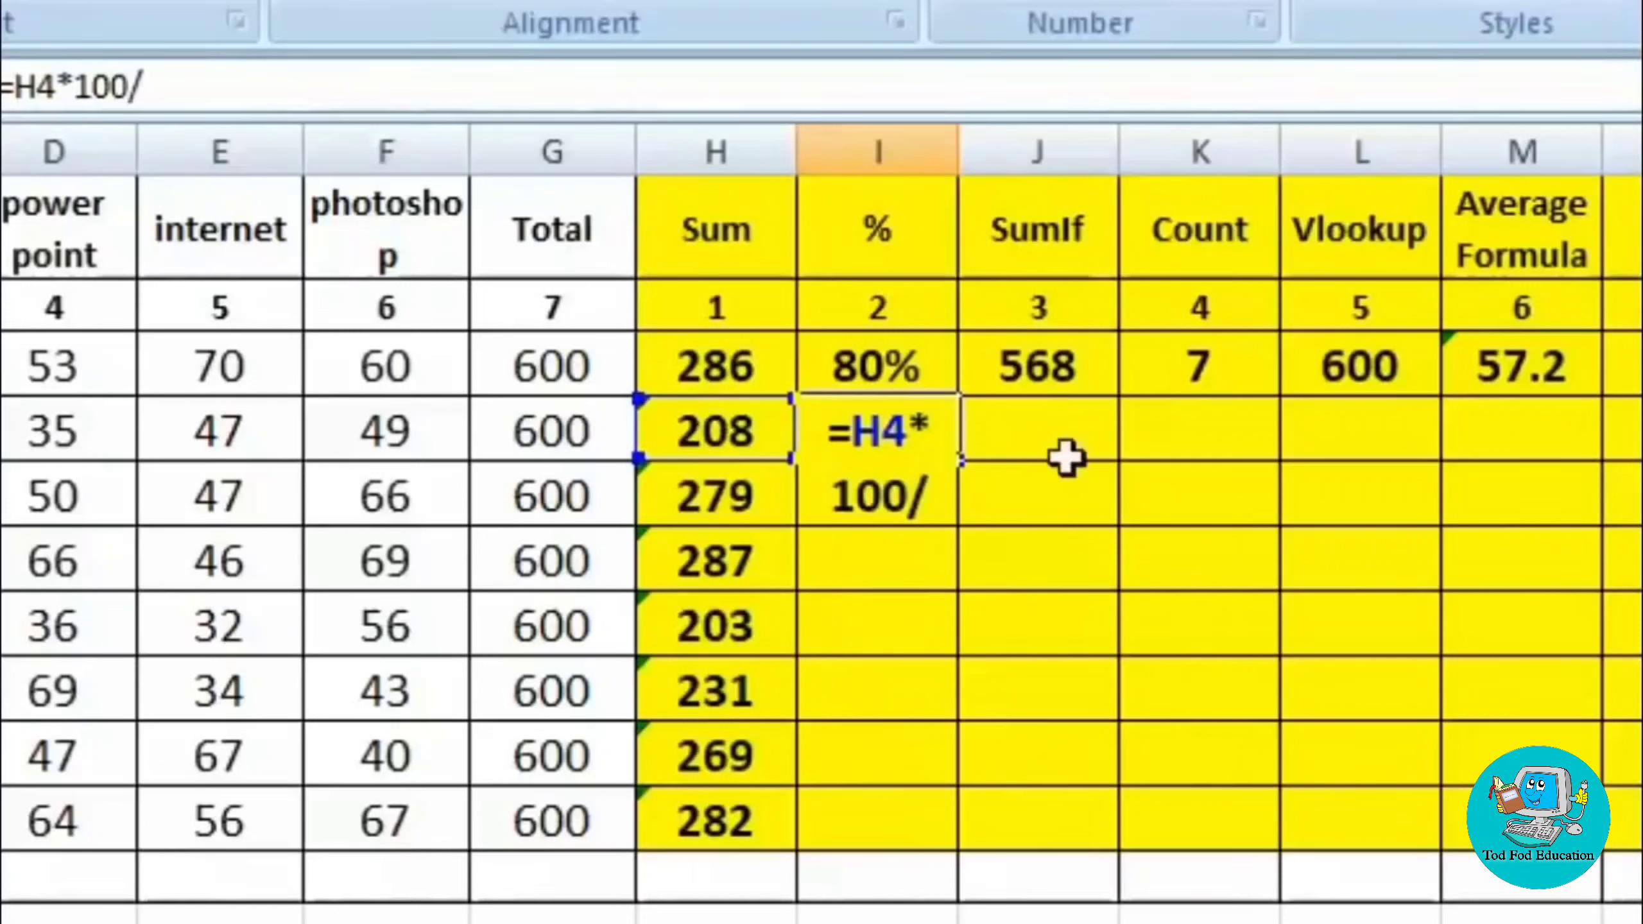
click(525, 433)
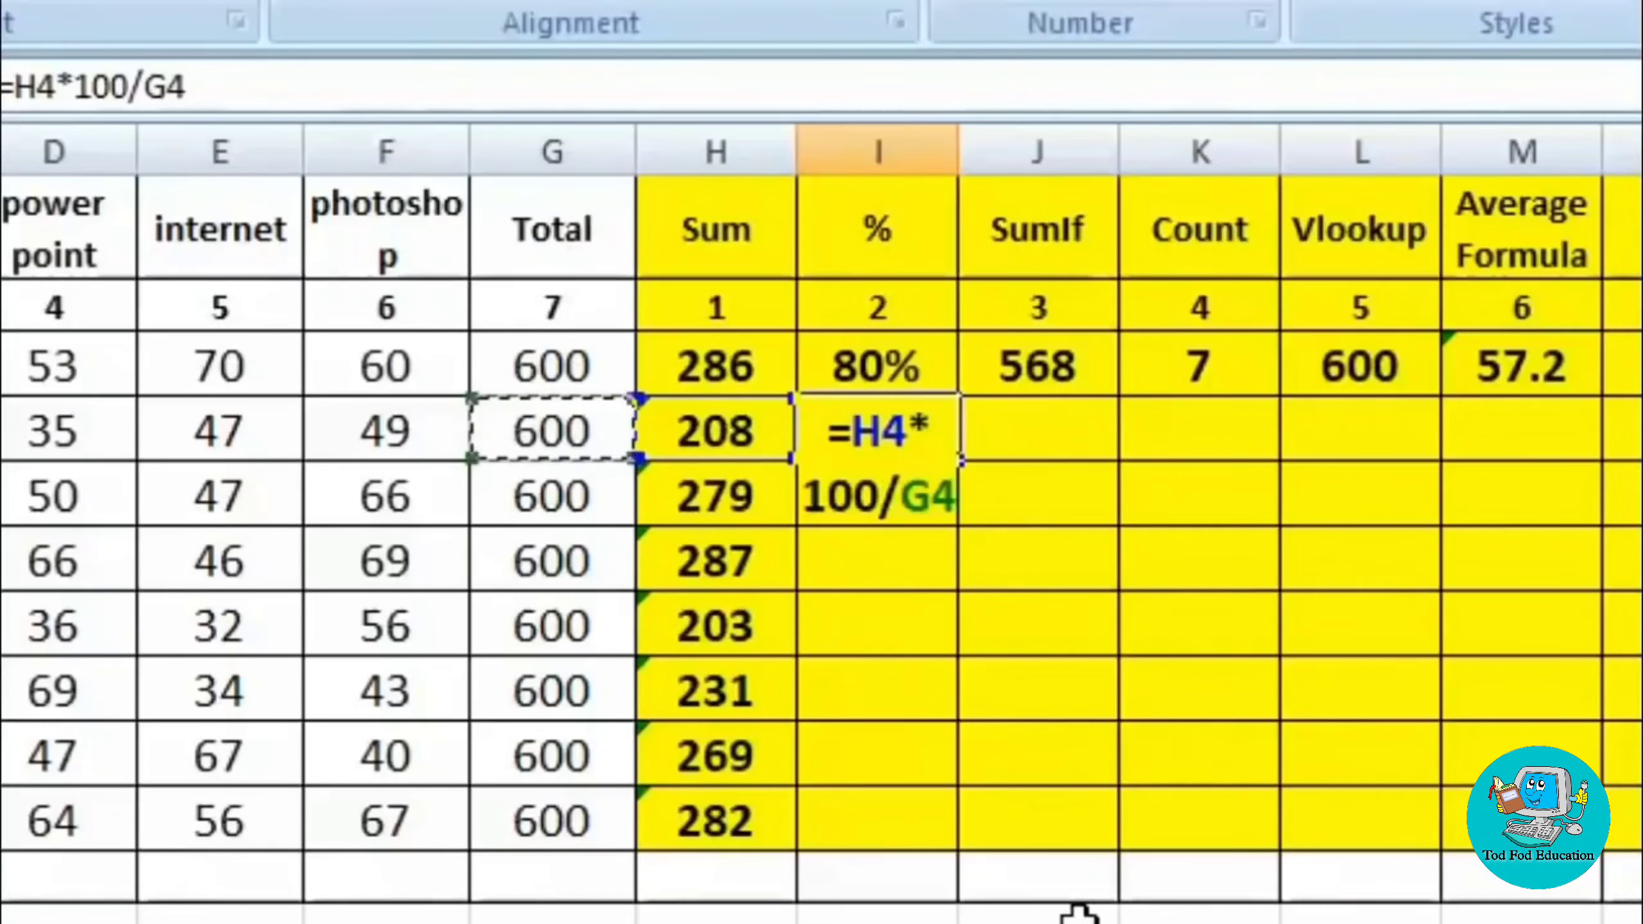
key(Return)
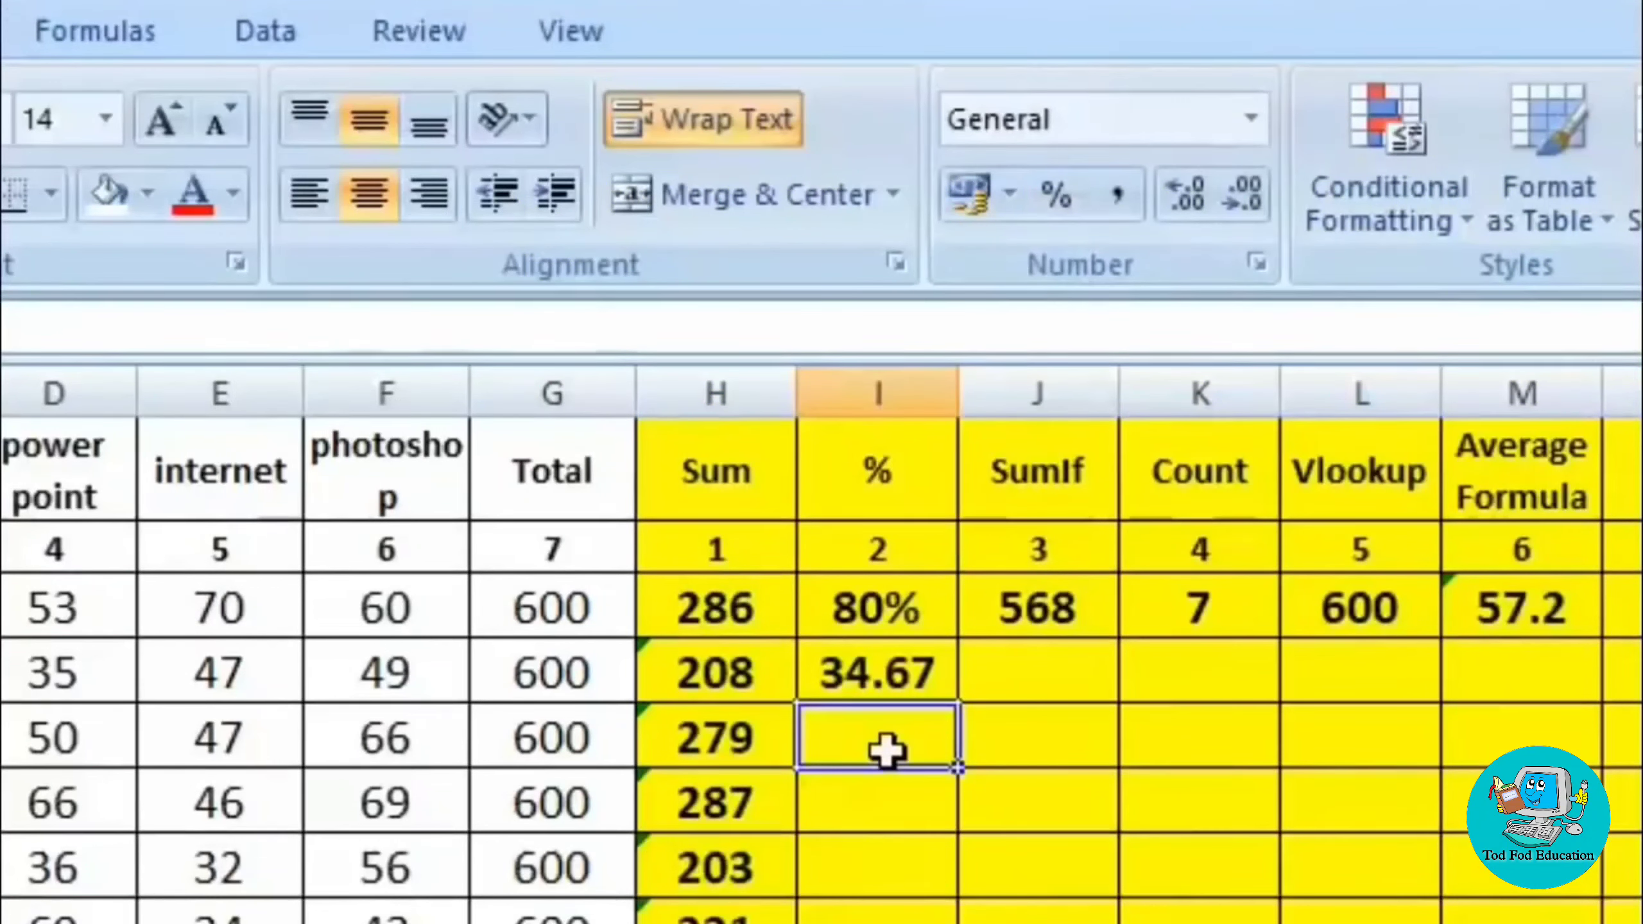
Step: Format I5 as a percentage and enter =H5/G5, showing 47%
click(1055, 189)
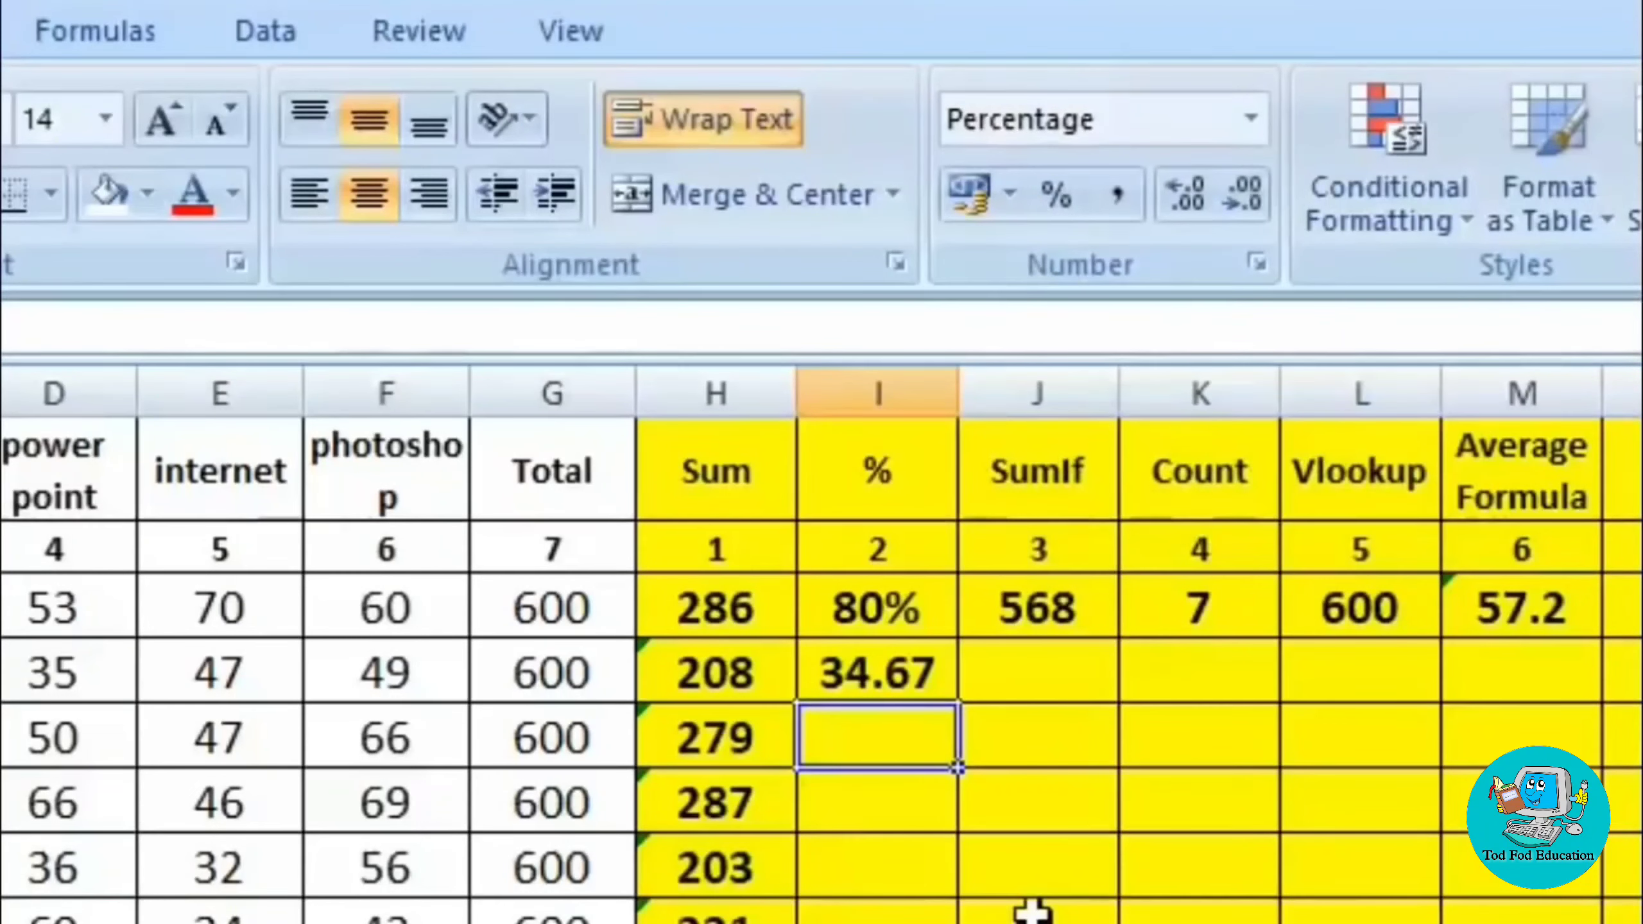
text(=)
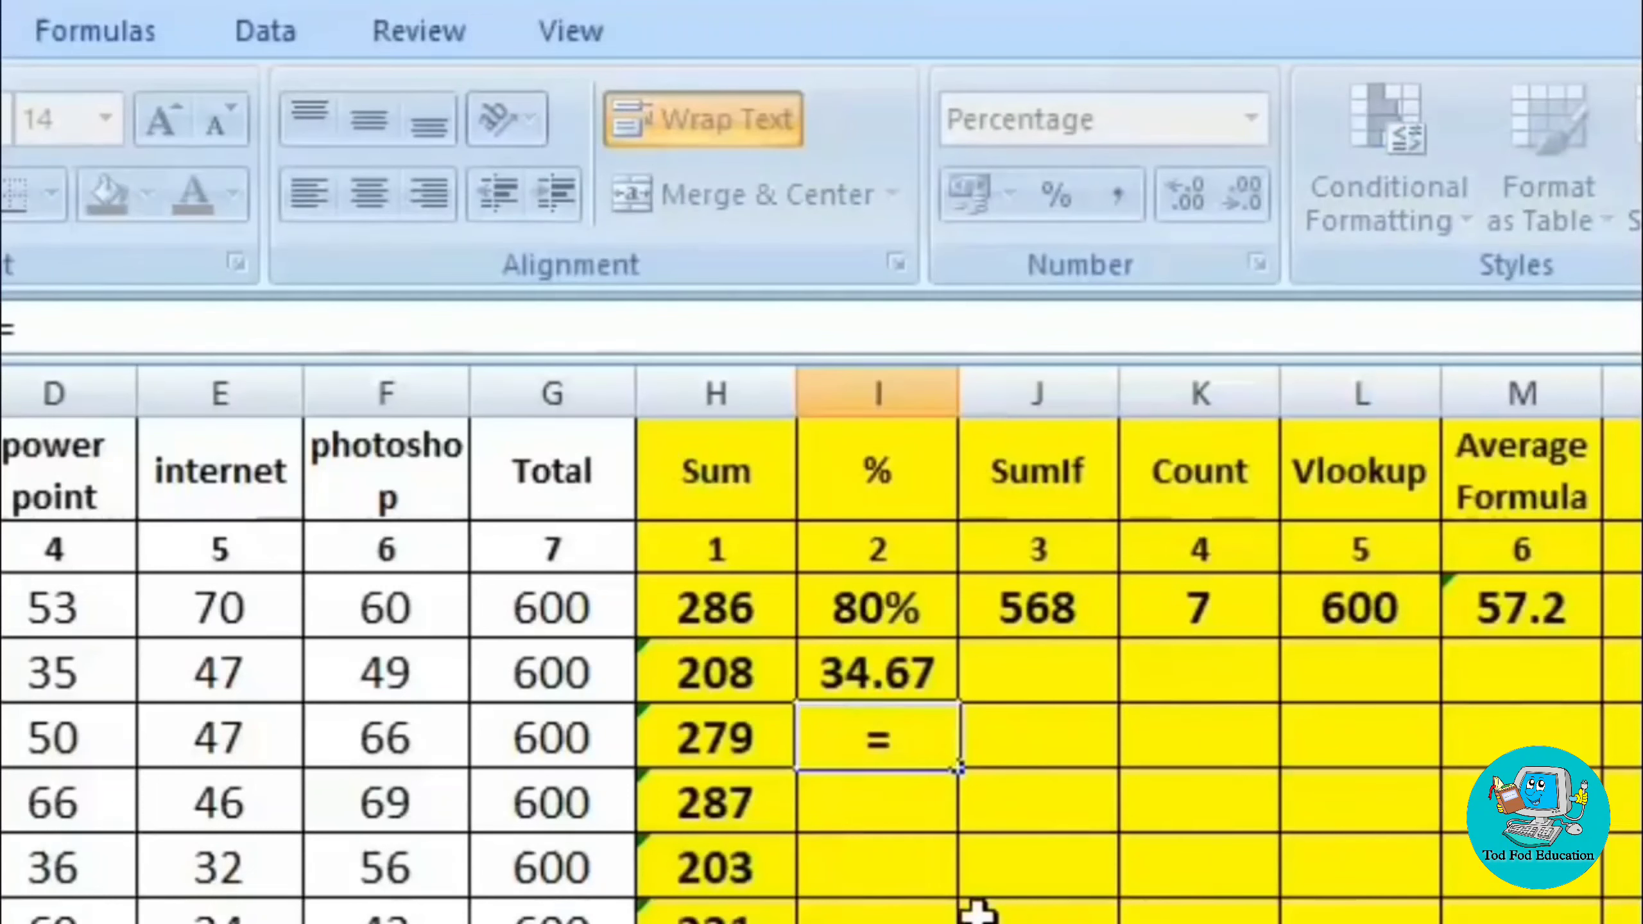
click(740, 745)
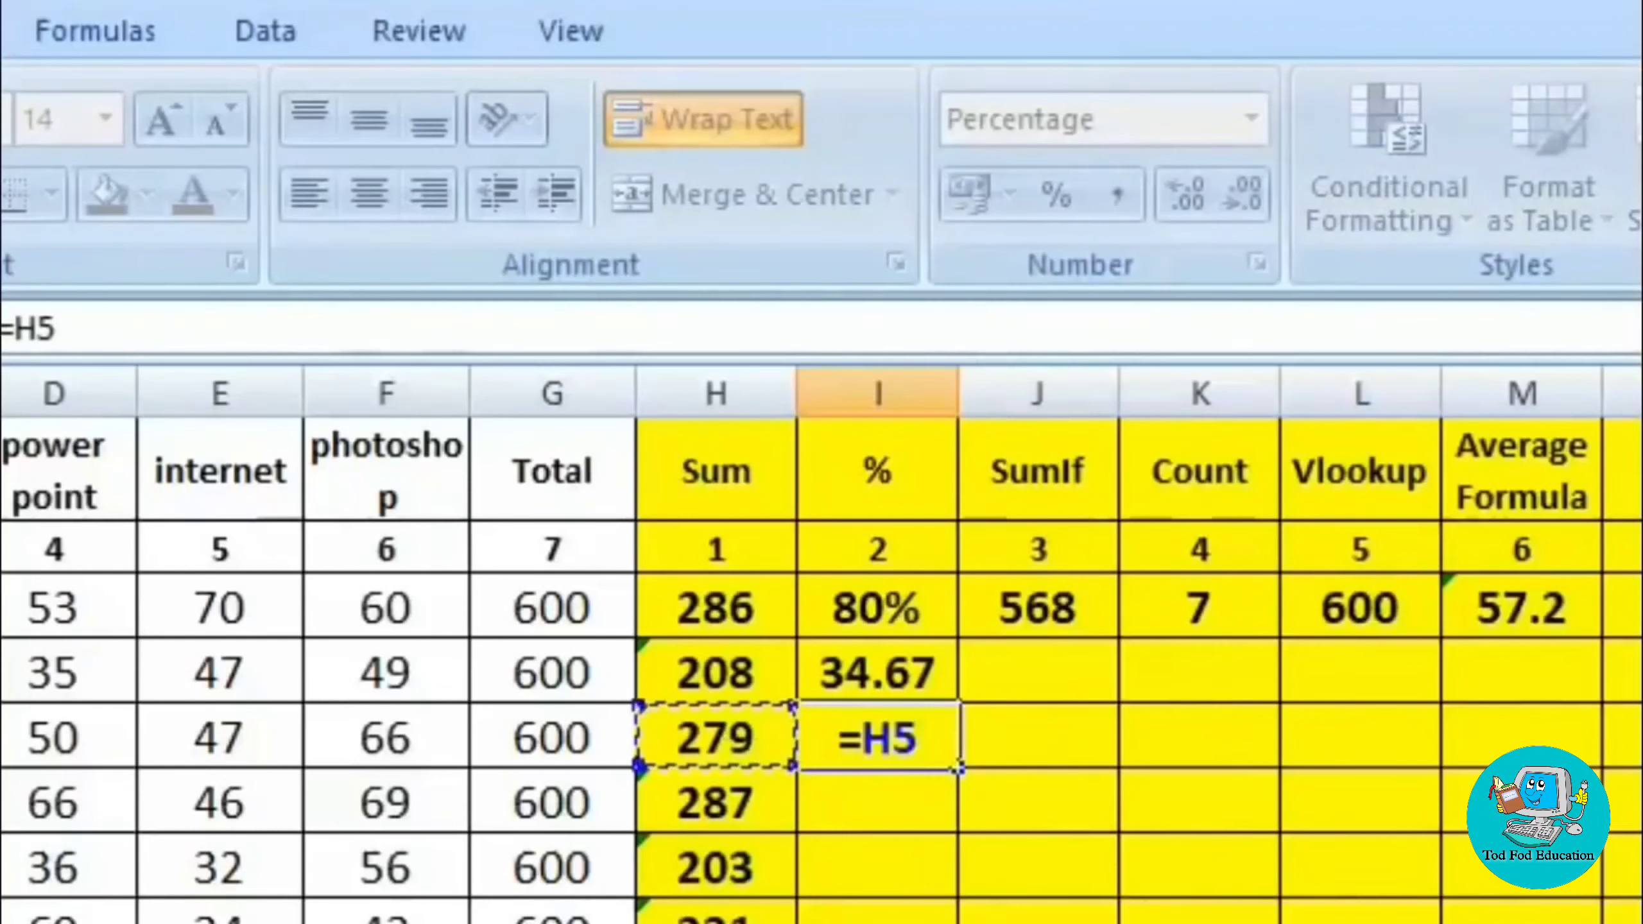
text(/)
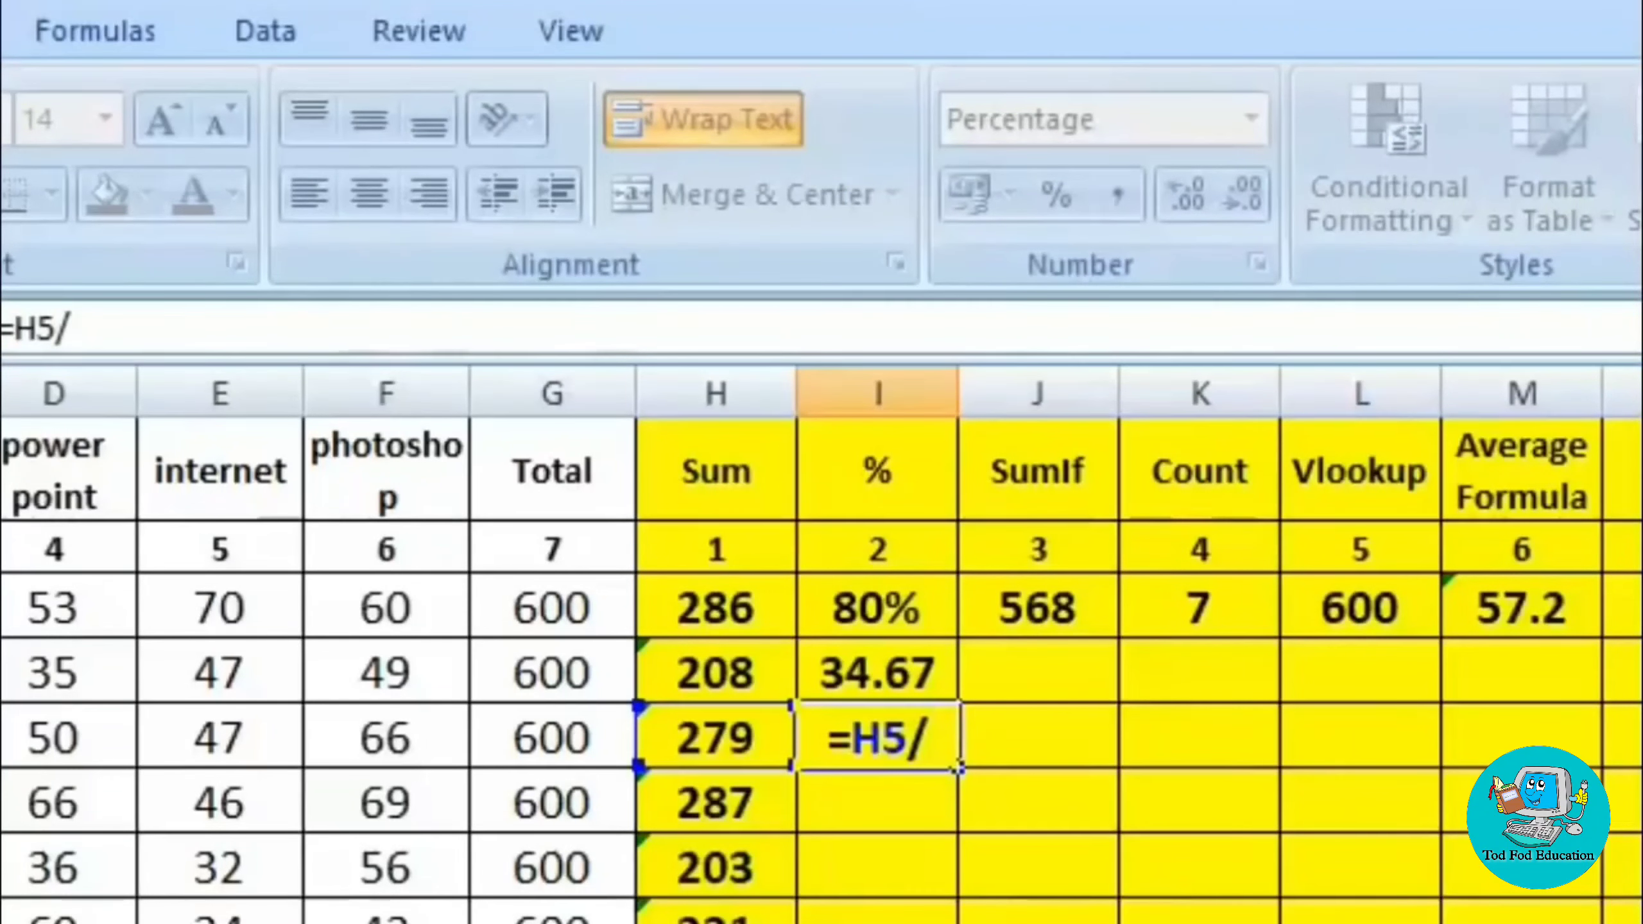
click(566, 745)
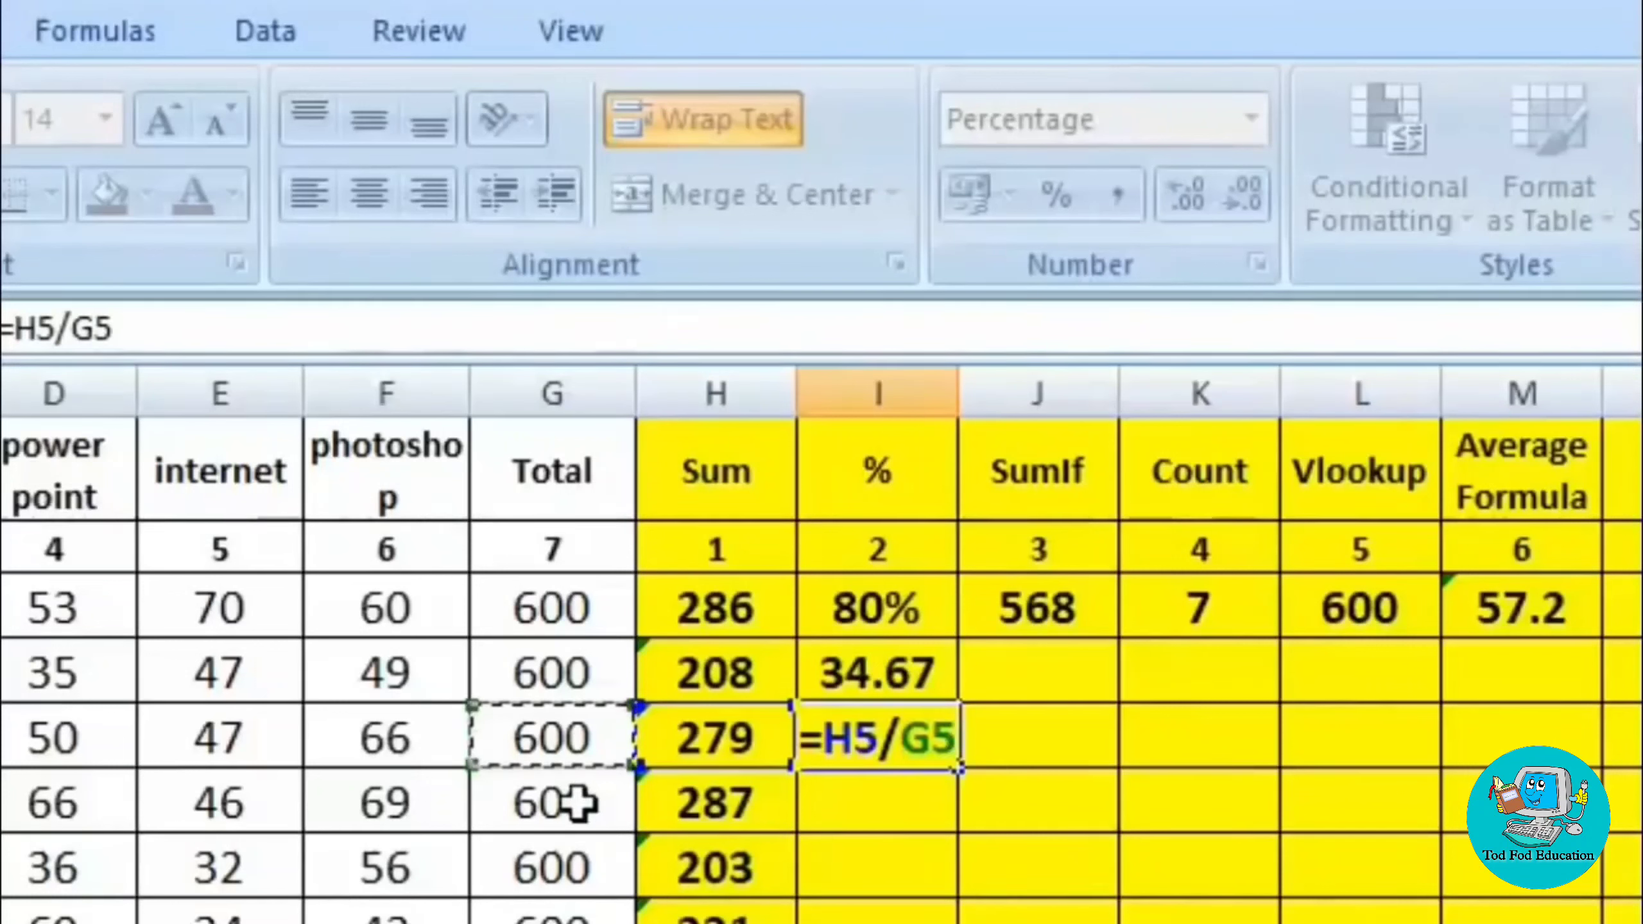
key(Return)
key(Up)
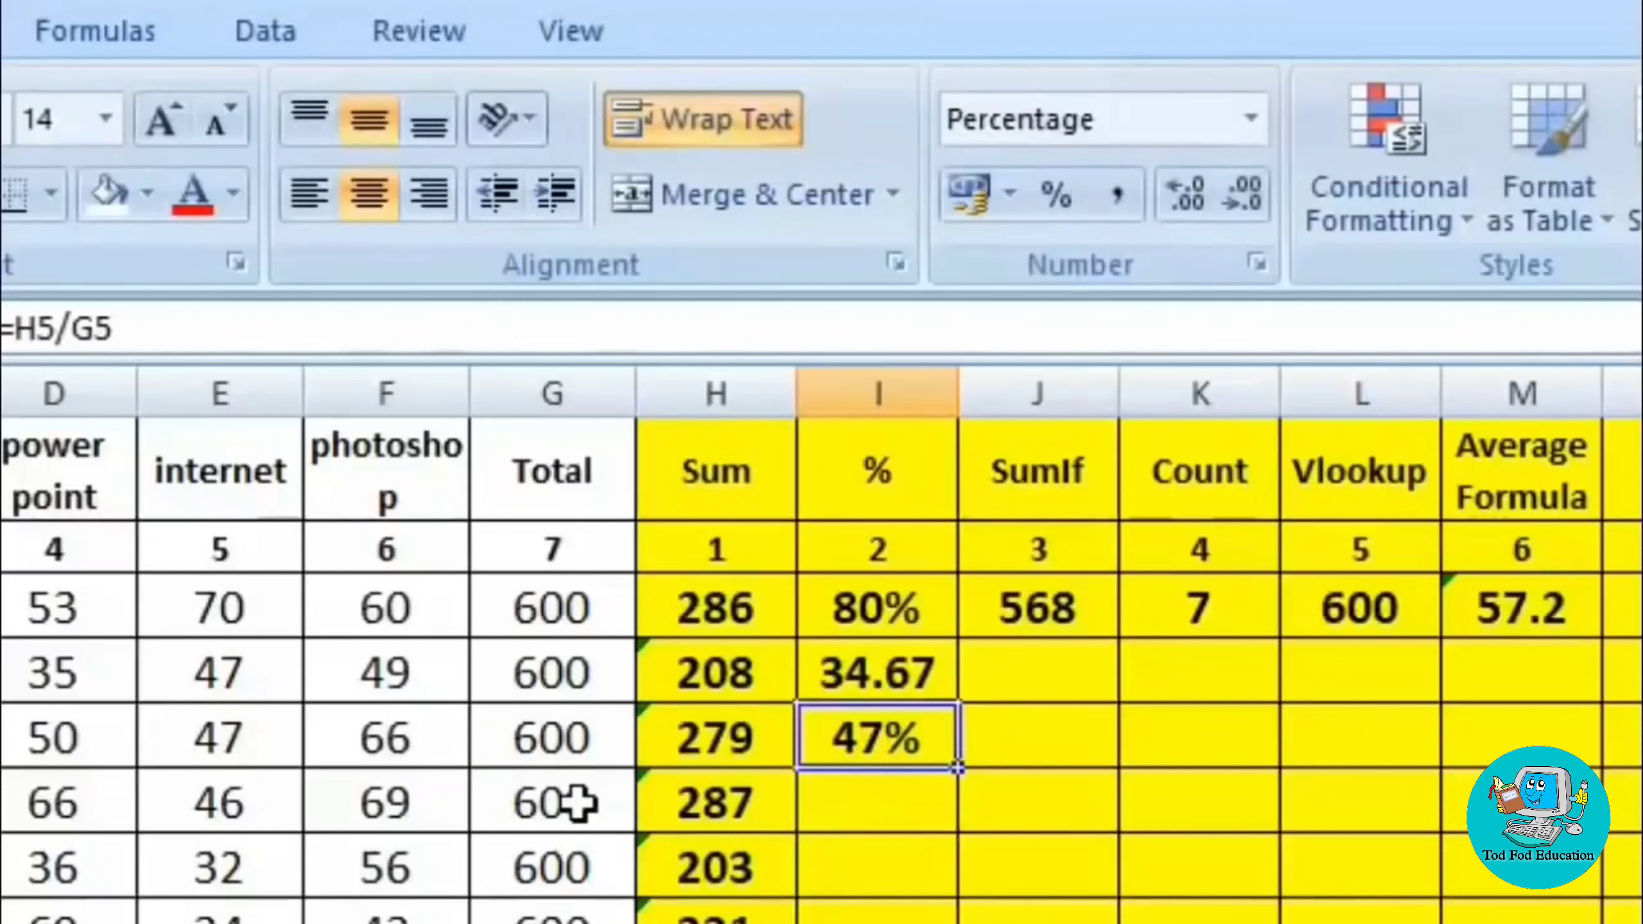
key(Up)
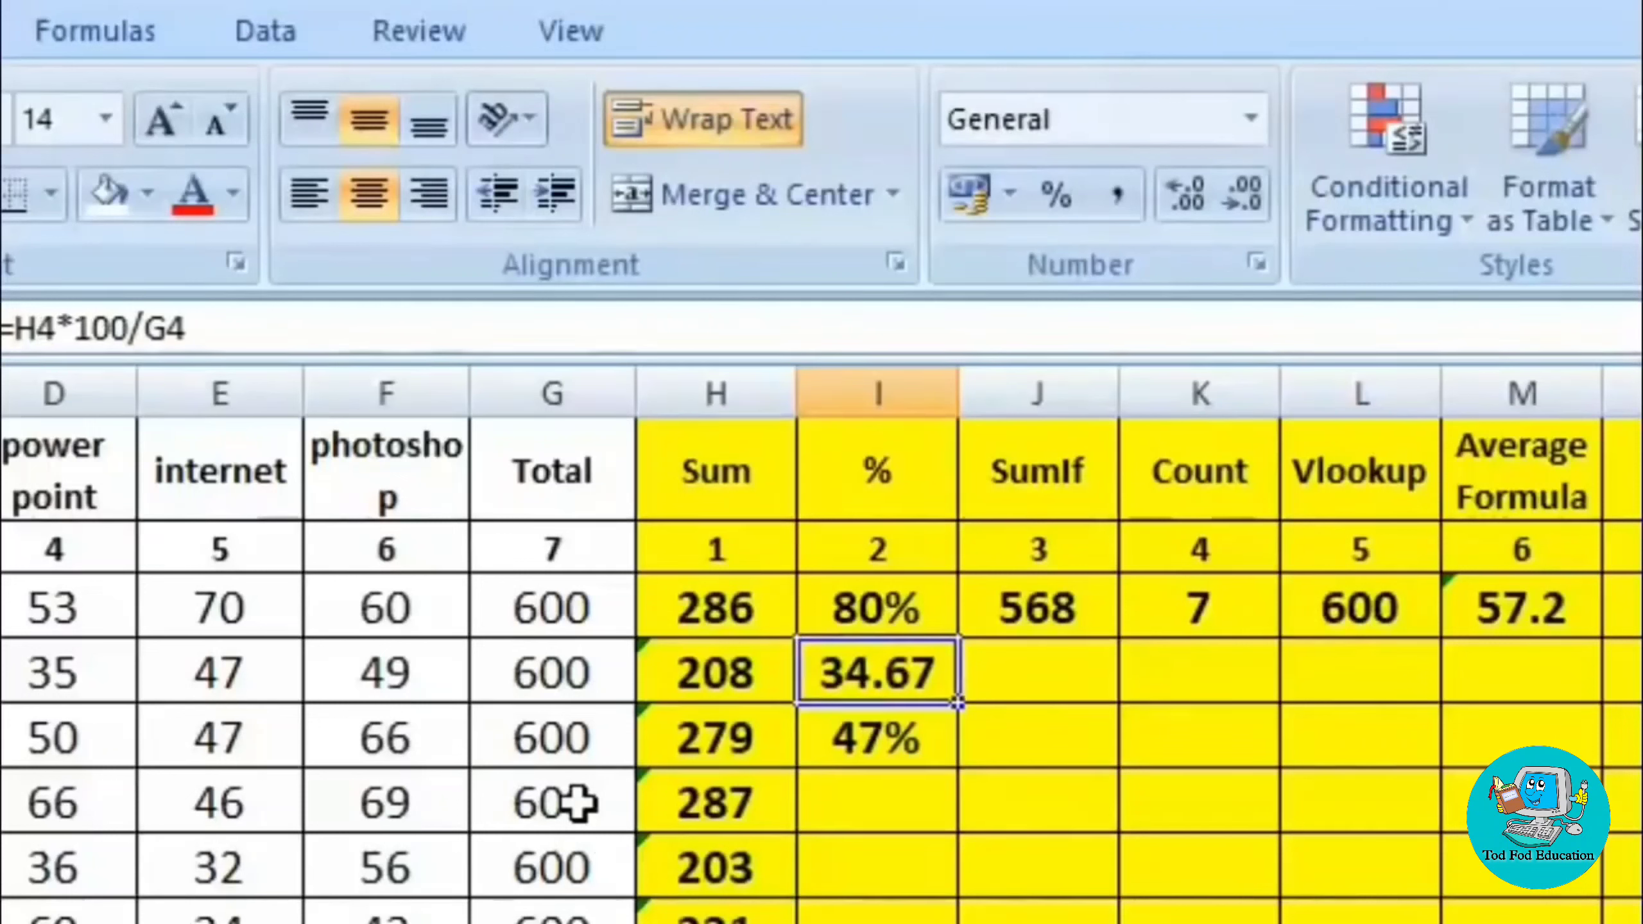
key(Down)
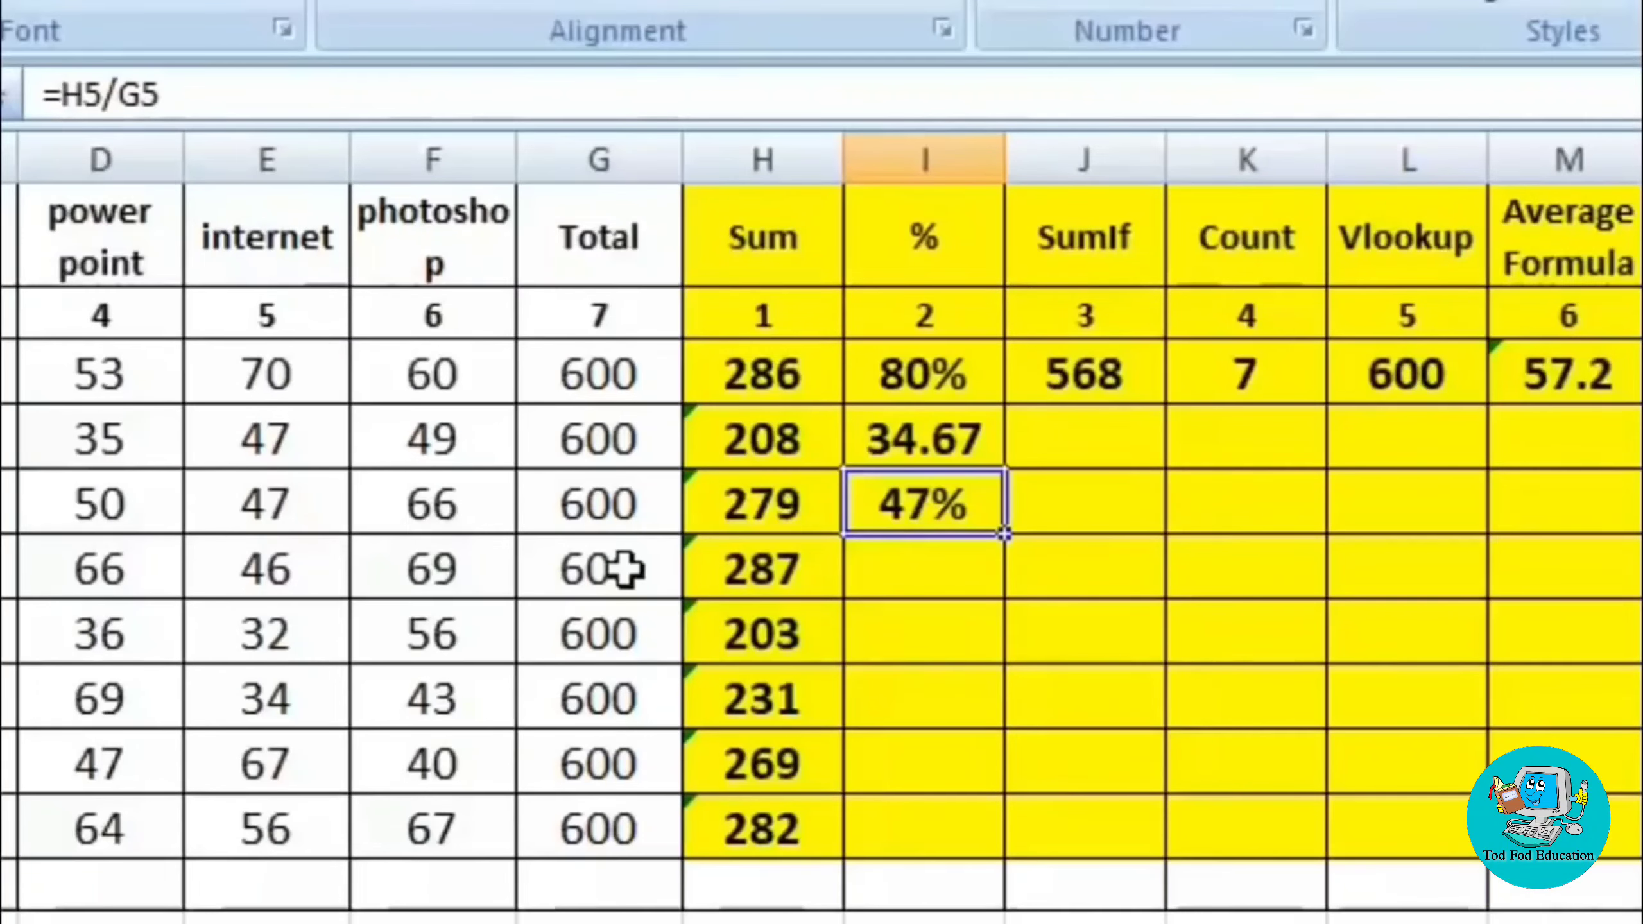
Step: Fill the percentage formula down from I5 to I10
drag(1004, 535, 1018, 842)
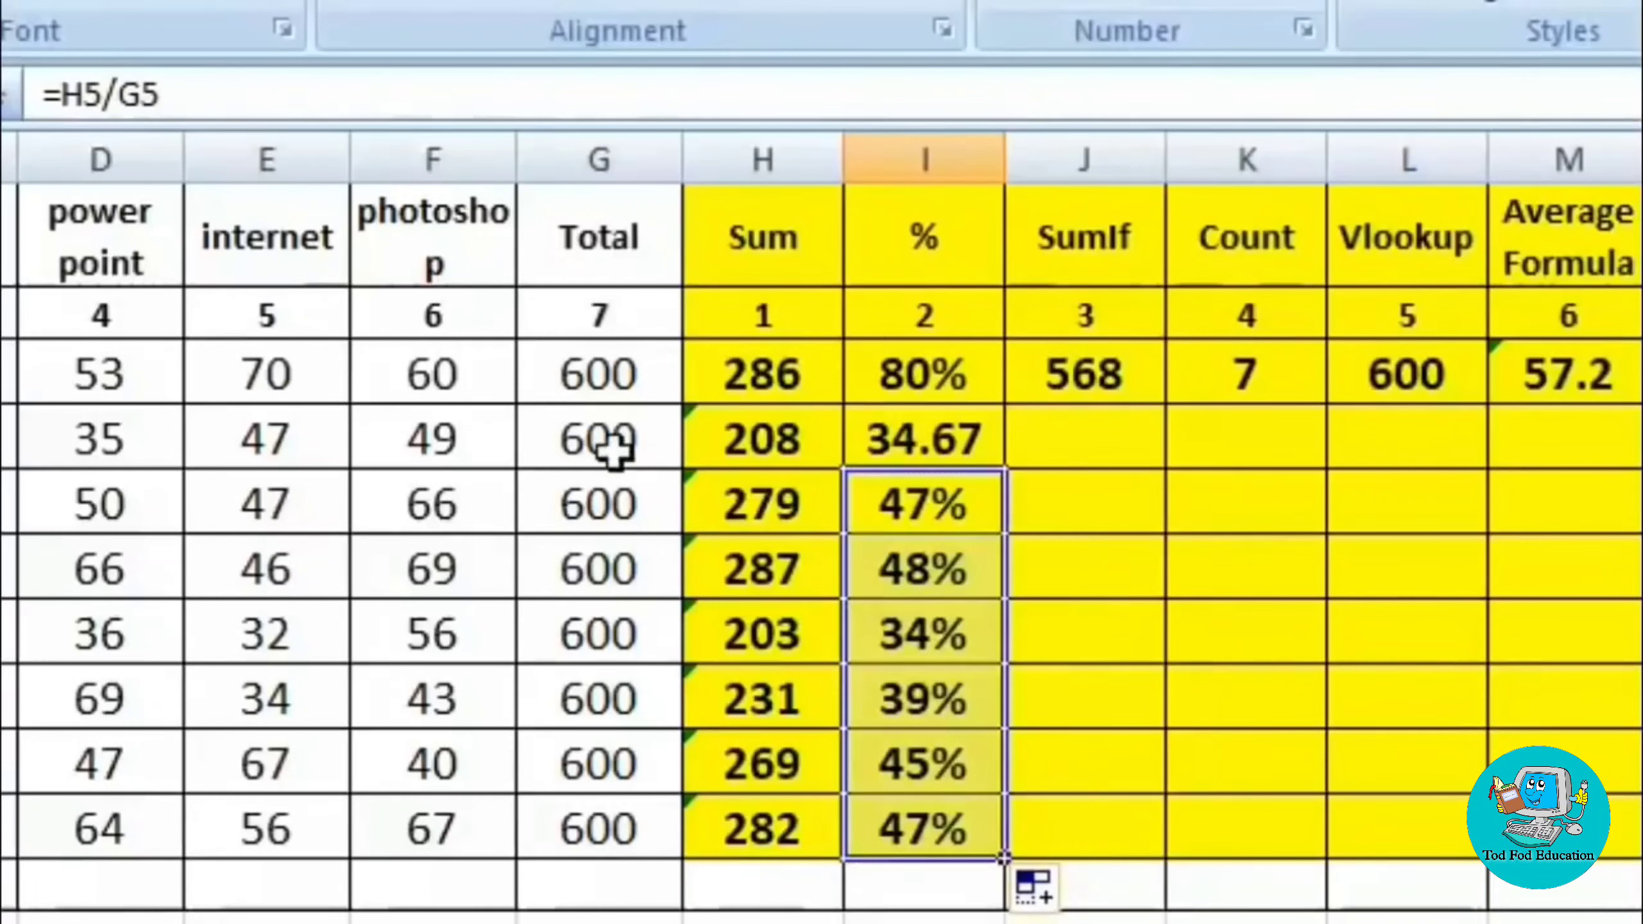
click(1012, 568)
key(Up)
key(Up)
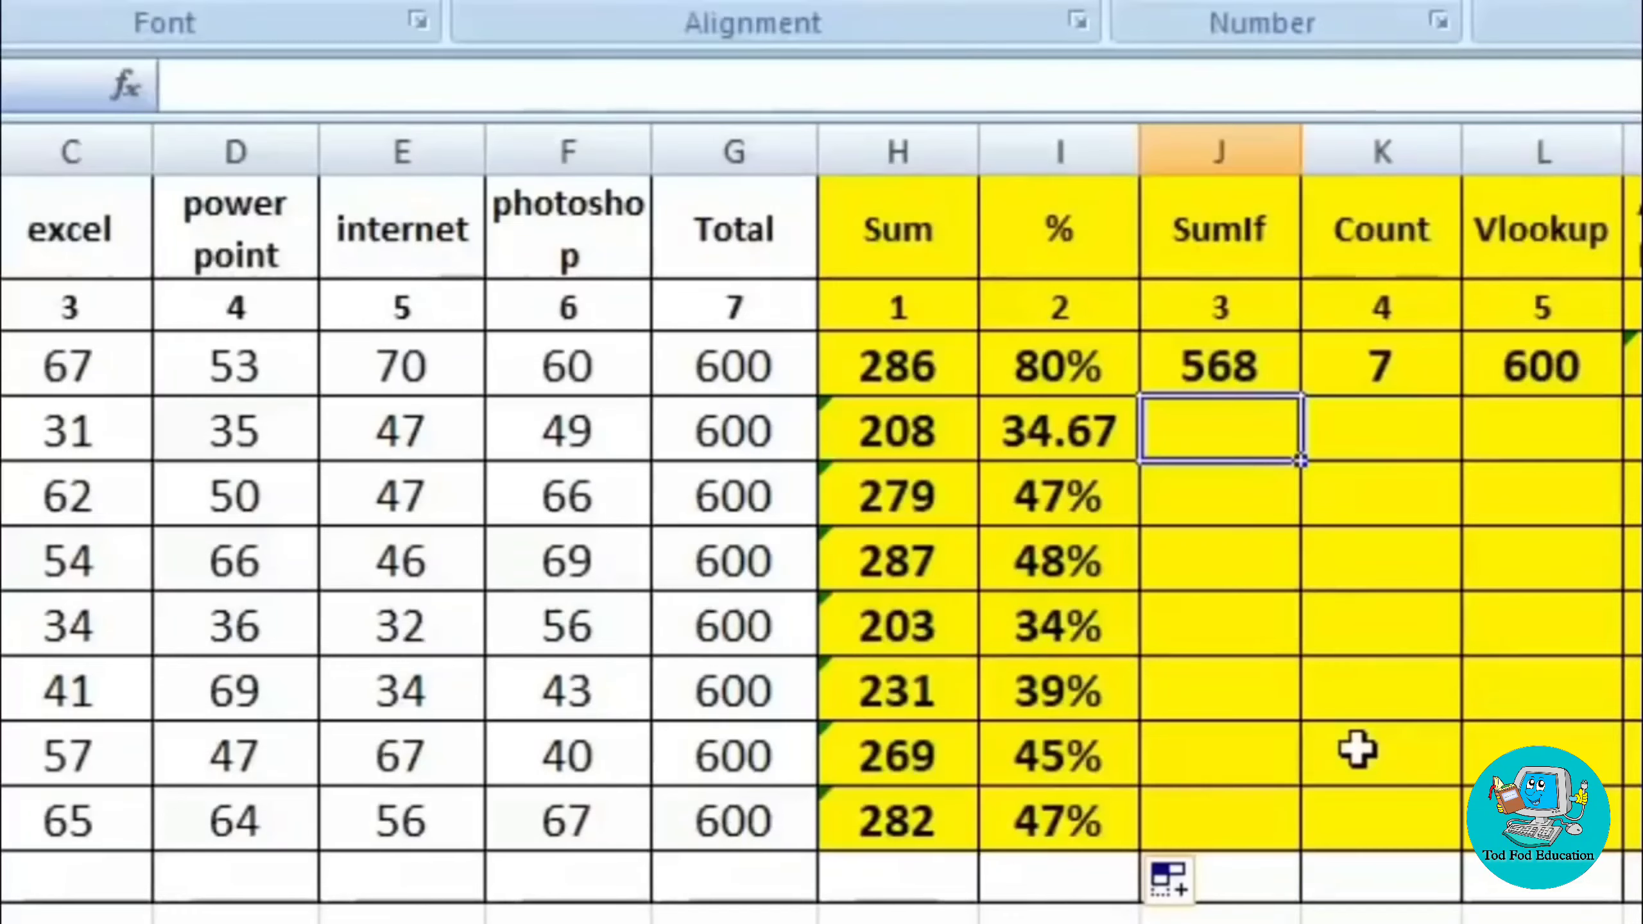
Step: Enter a SUMIF in J4 over names A3:A10 and sums H3:H10, using a student's name as criterion, returning 568
text(=)
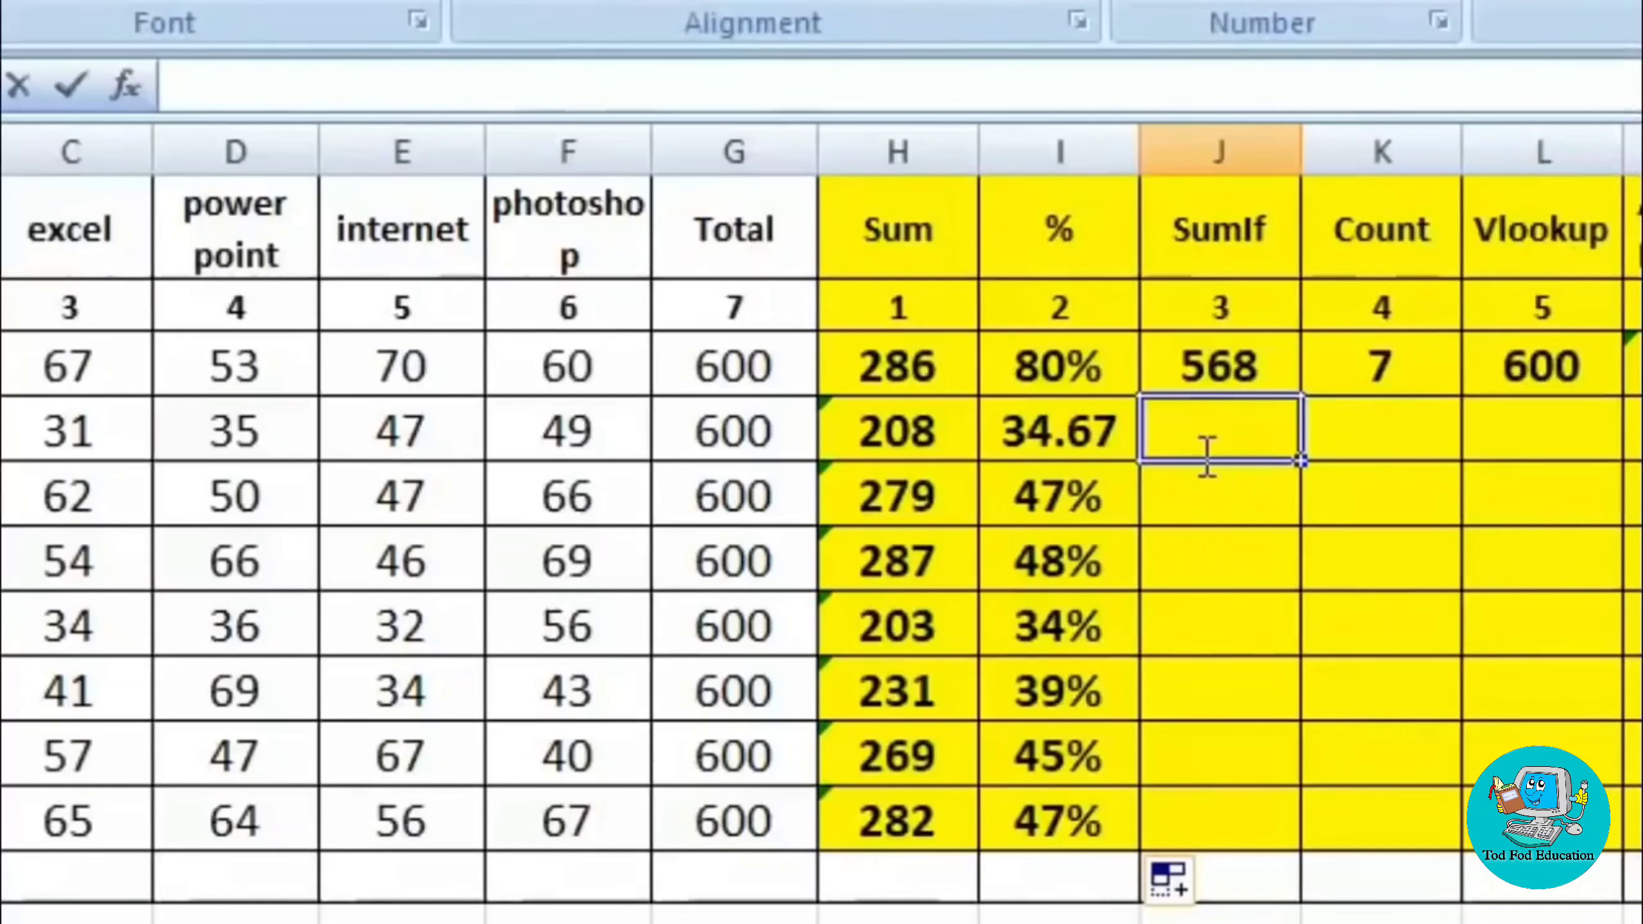
text(sumi)
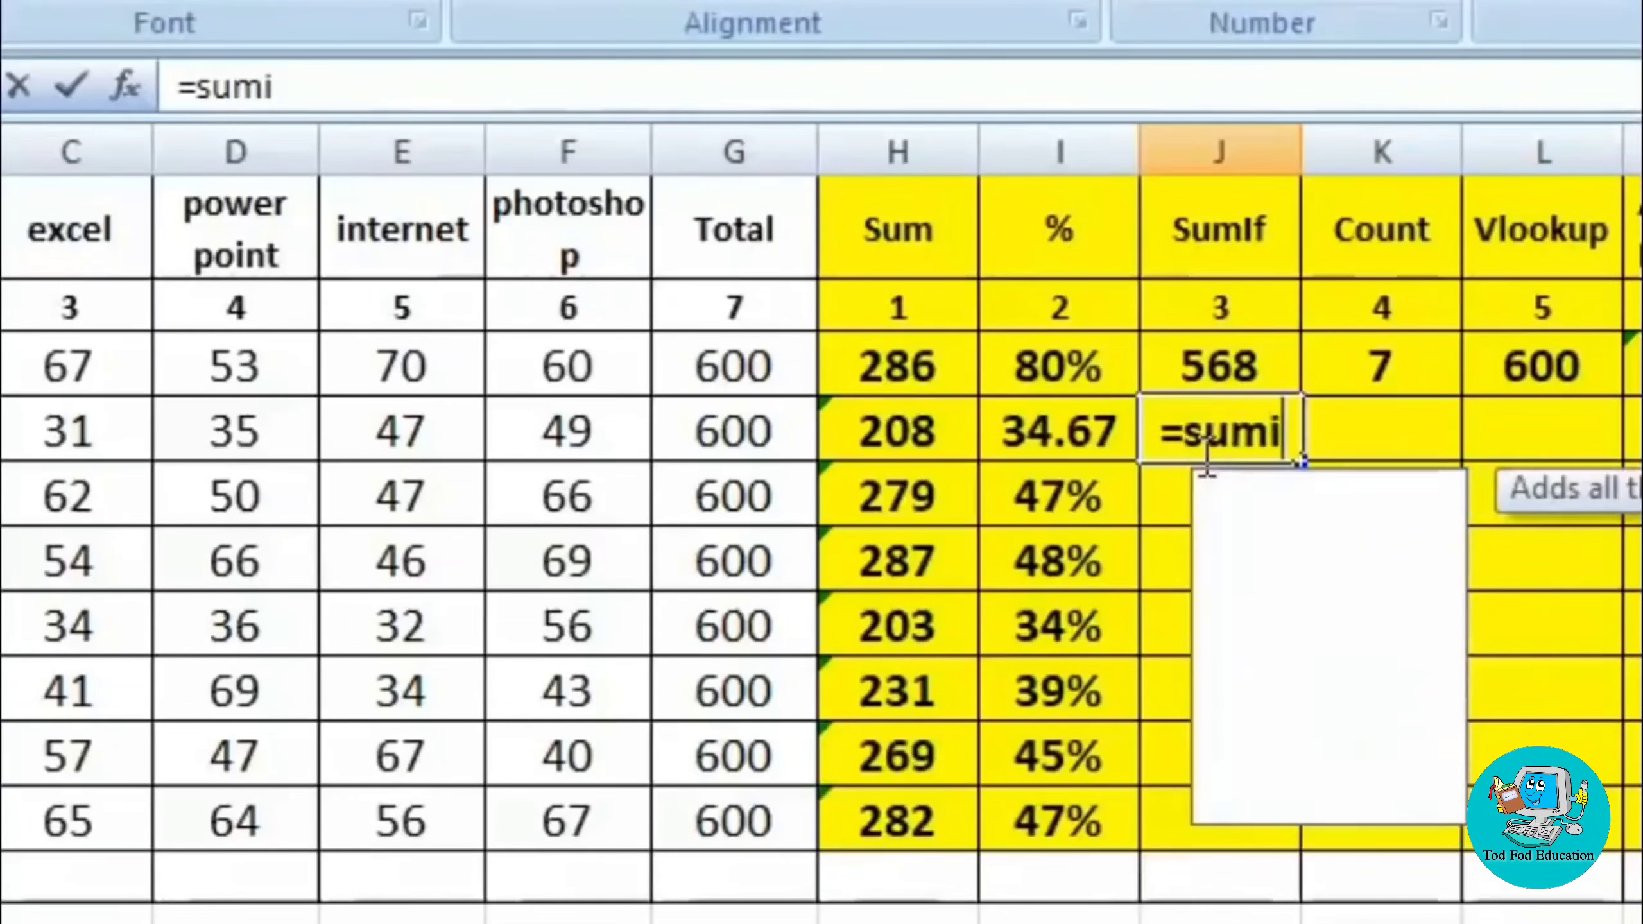
text(f()
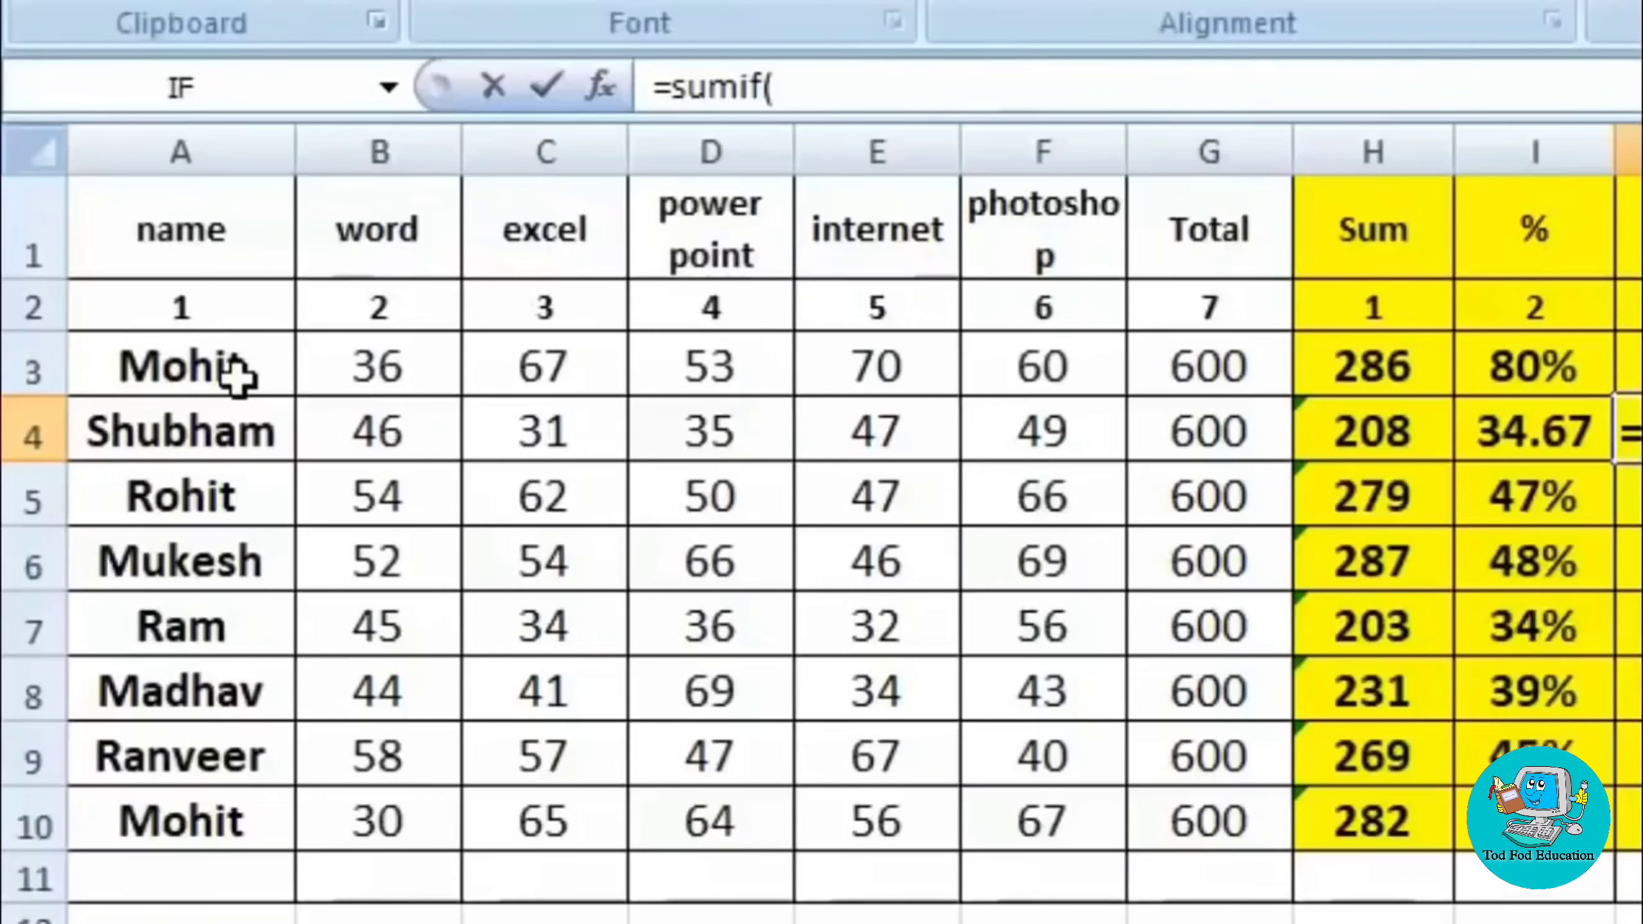
click(233, 372)
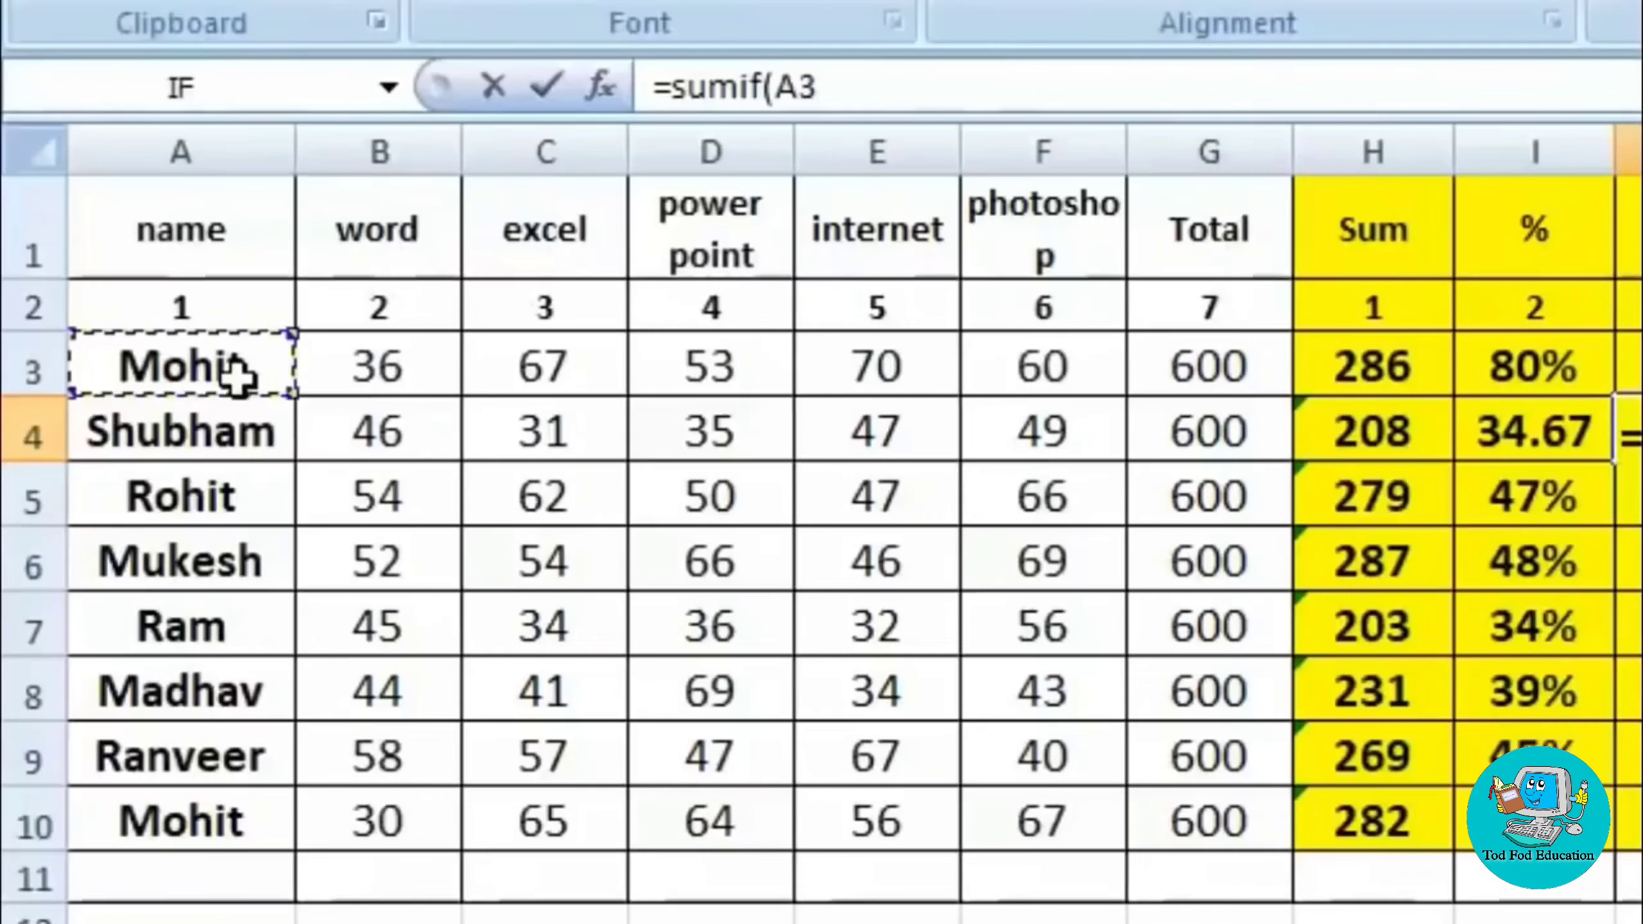
drag(233, 372, 238, 817)
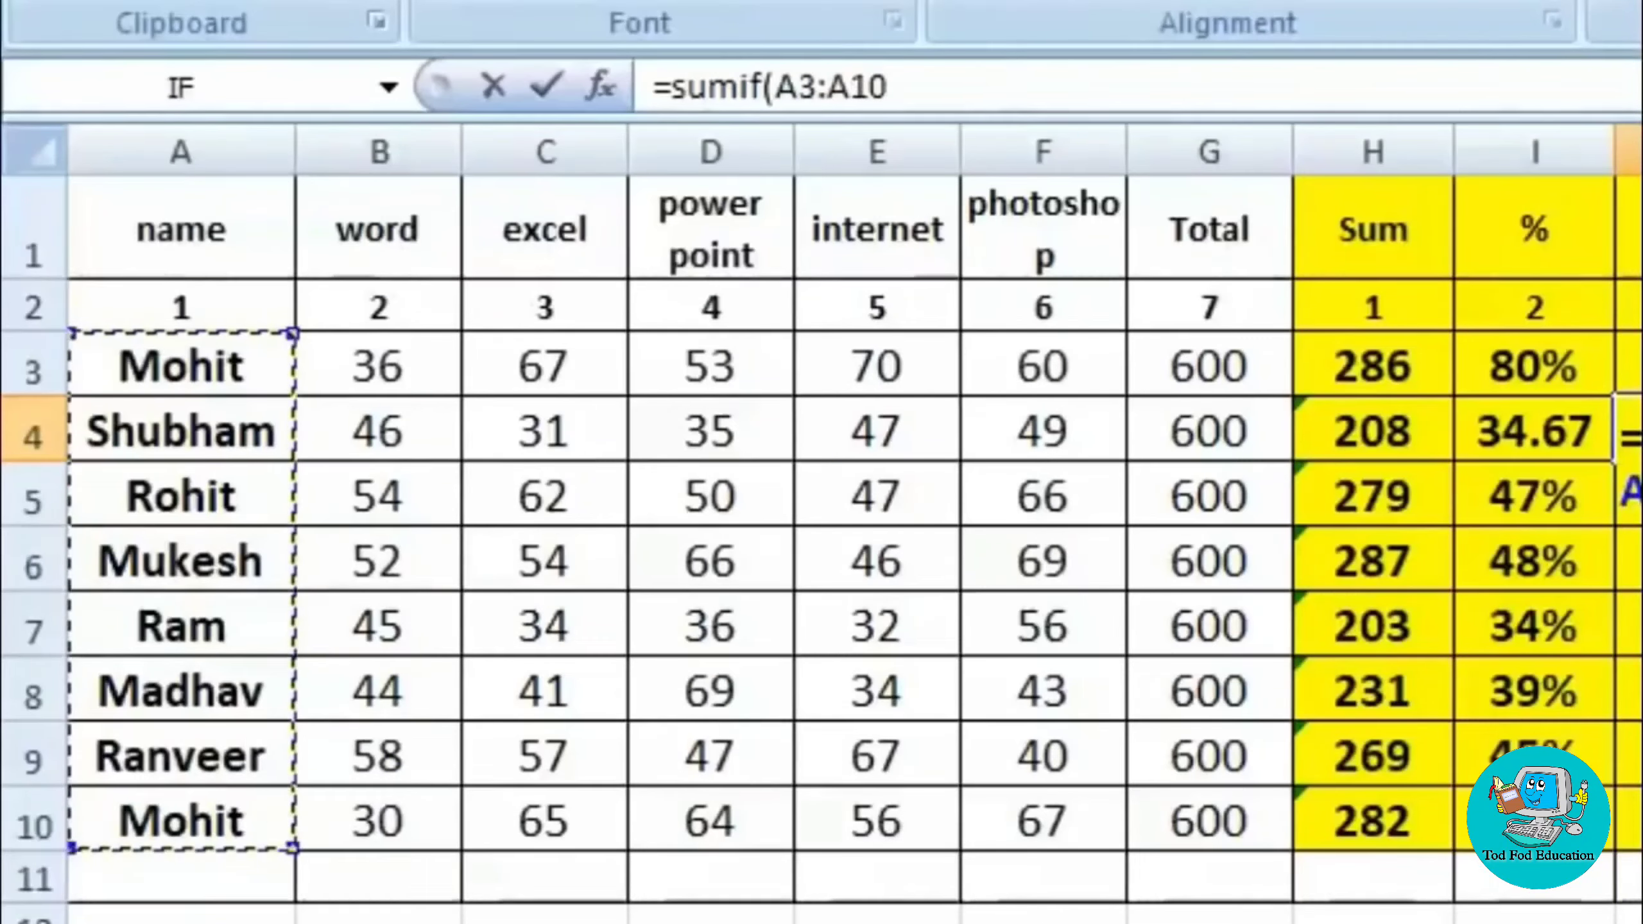
text(,)
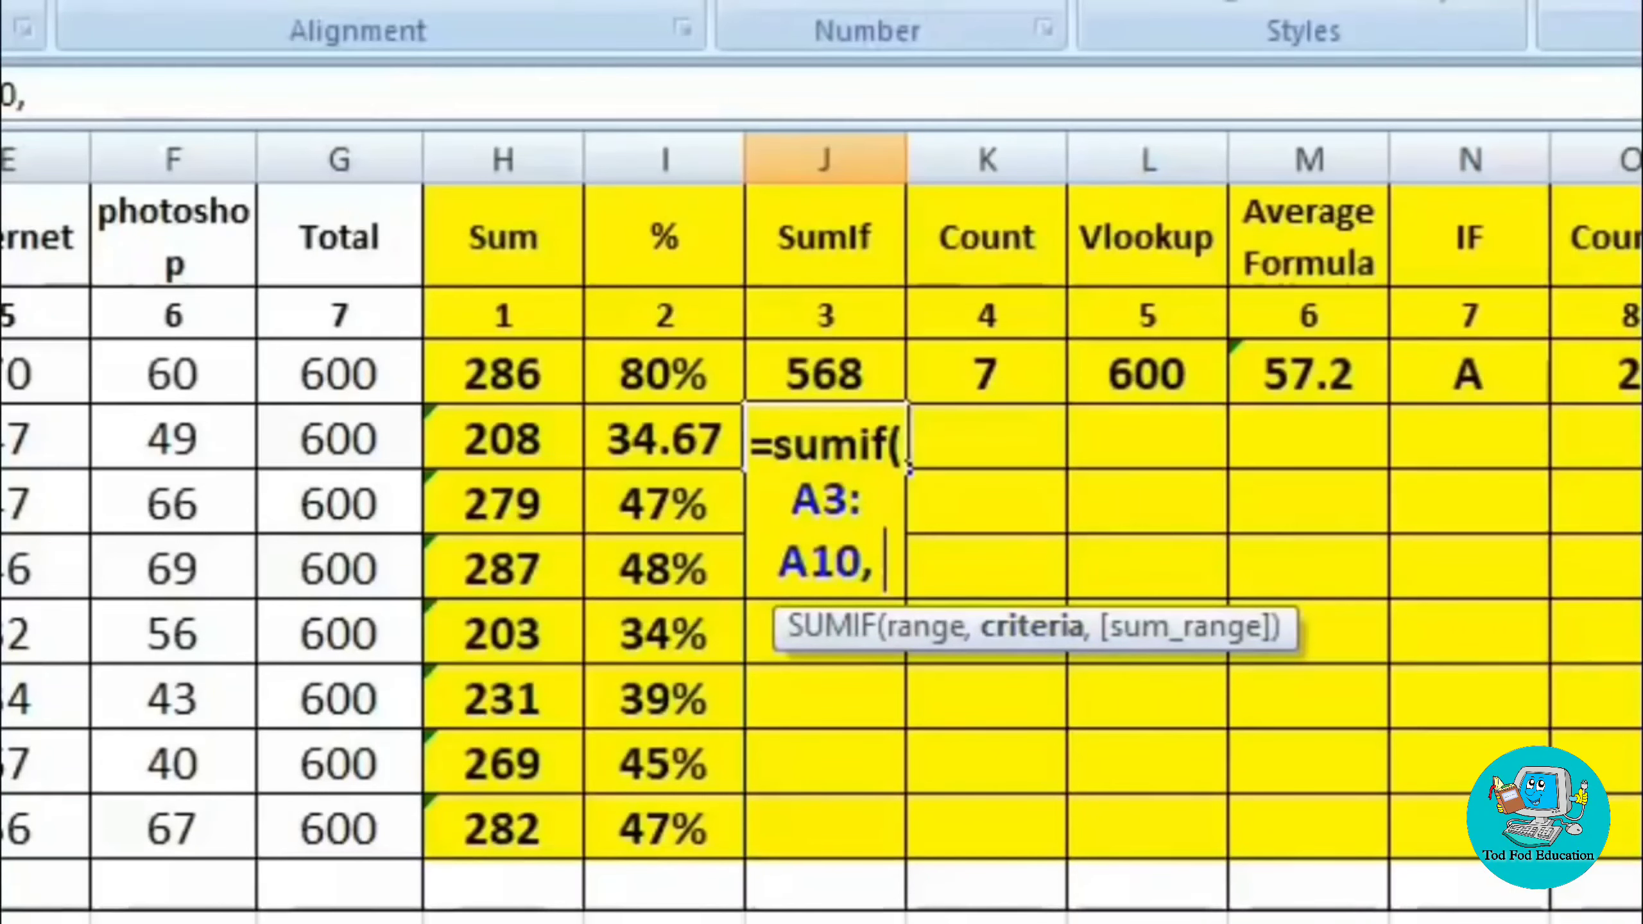
text("Mohit",)
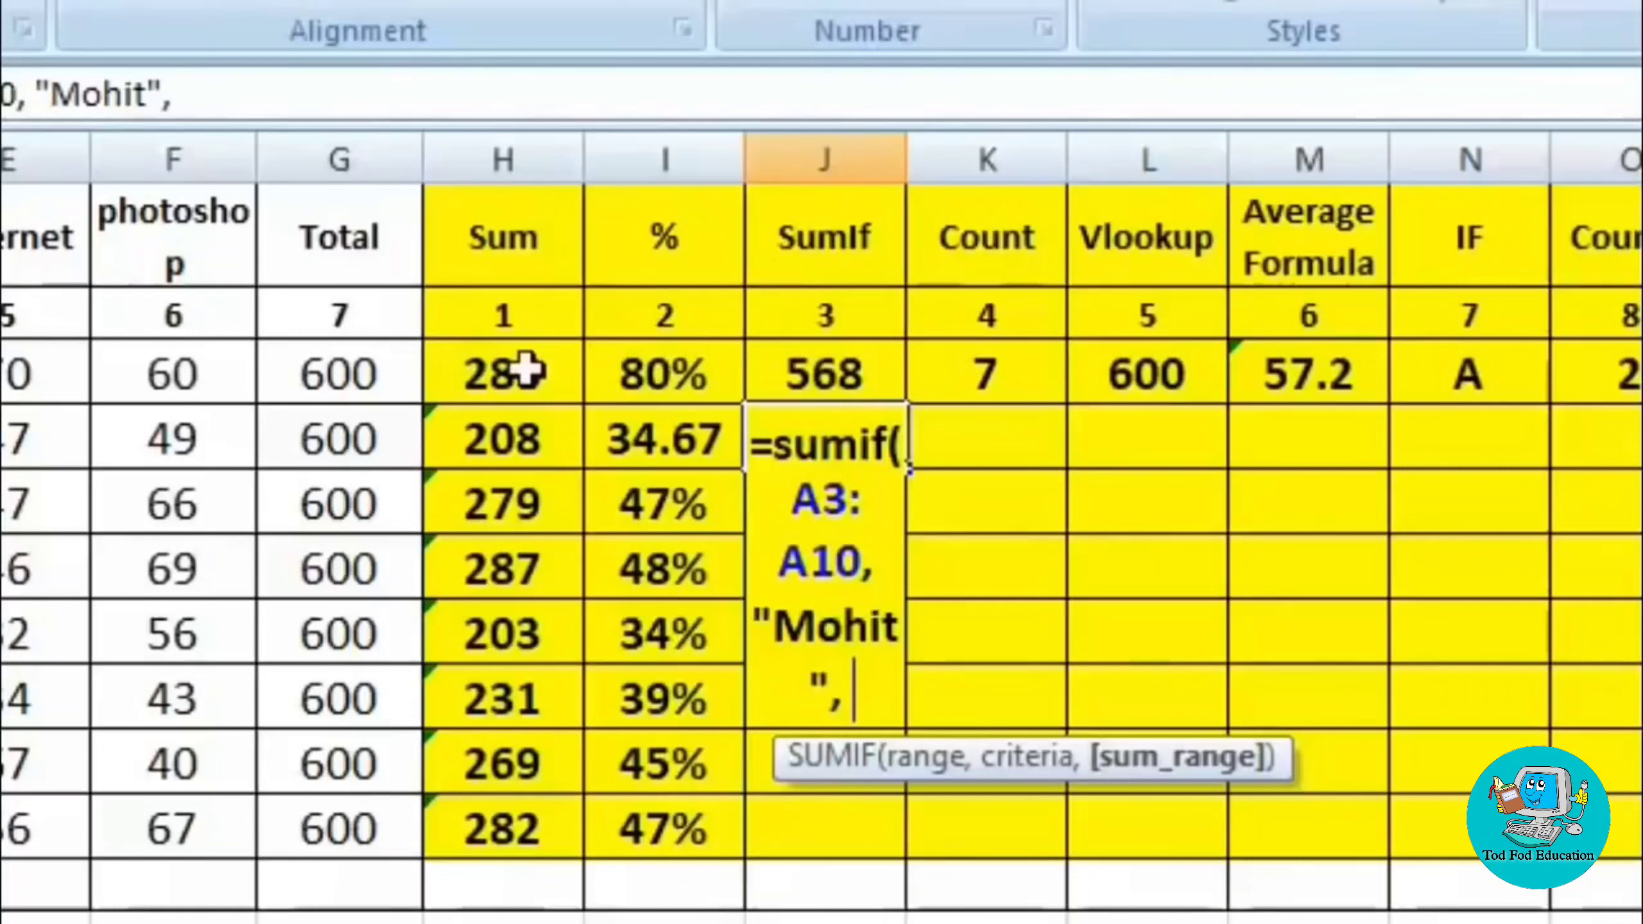
drag(527, 370, 504, 829)
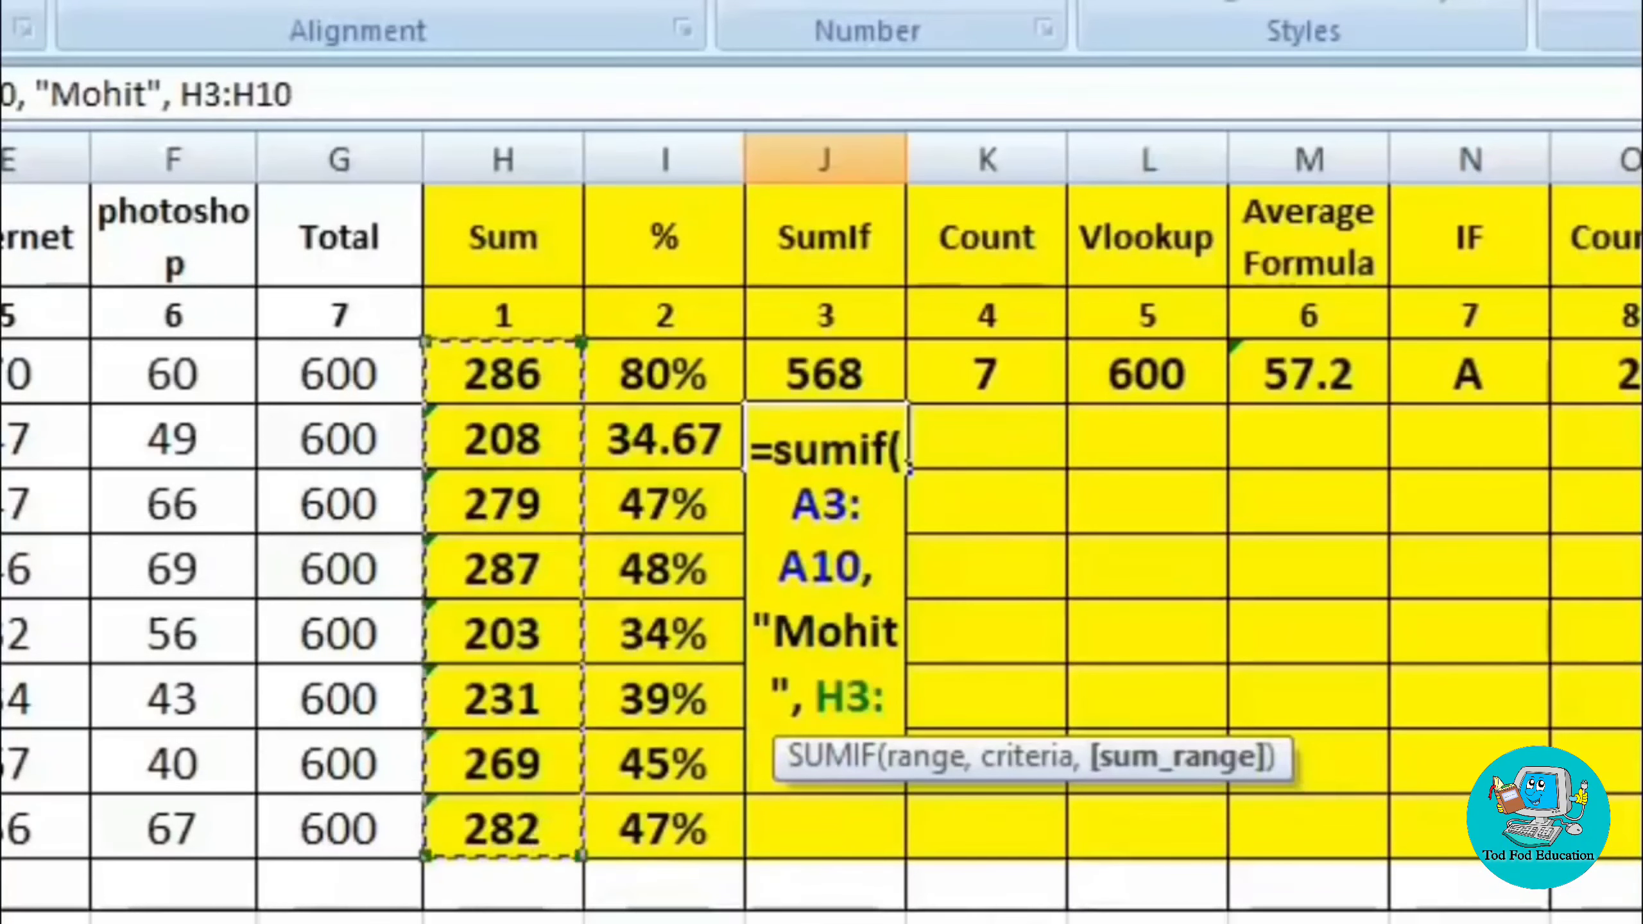
text())
key(Return)
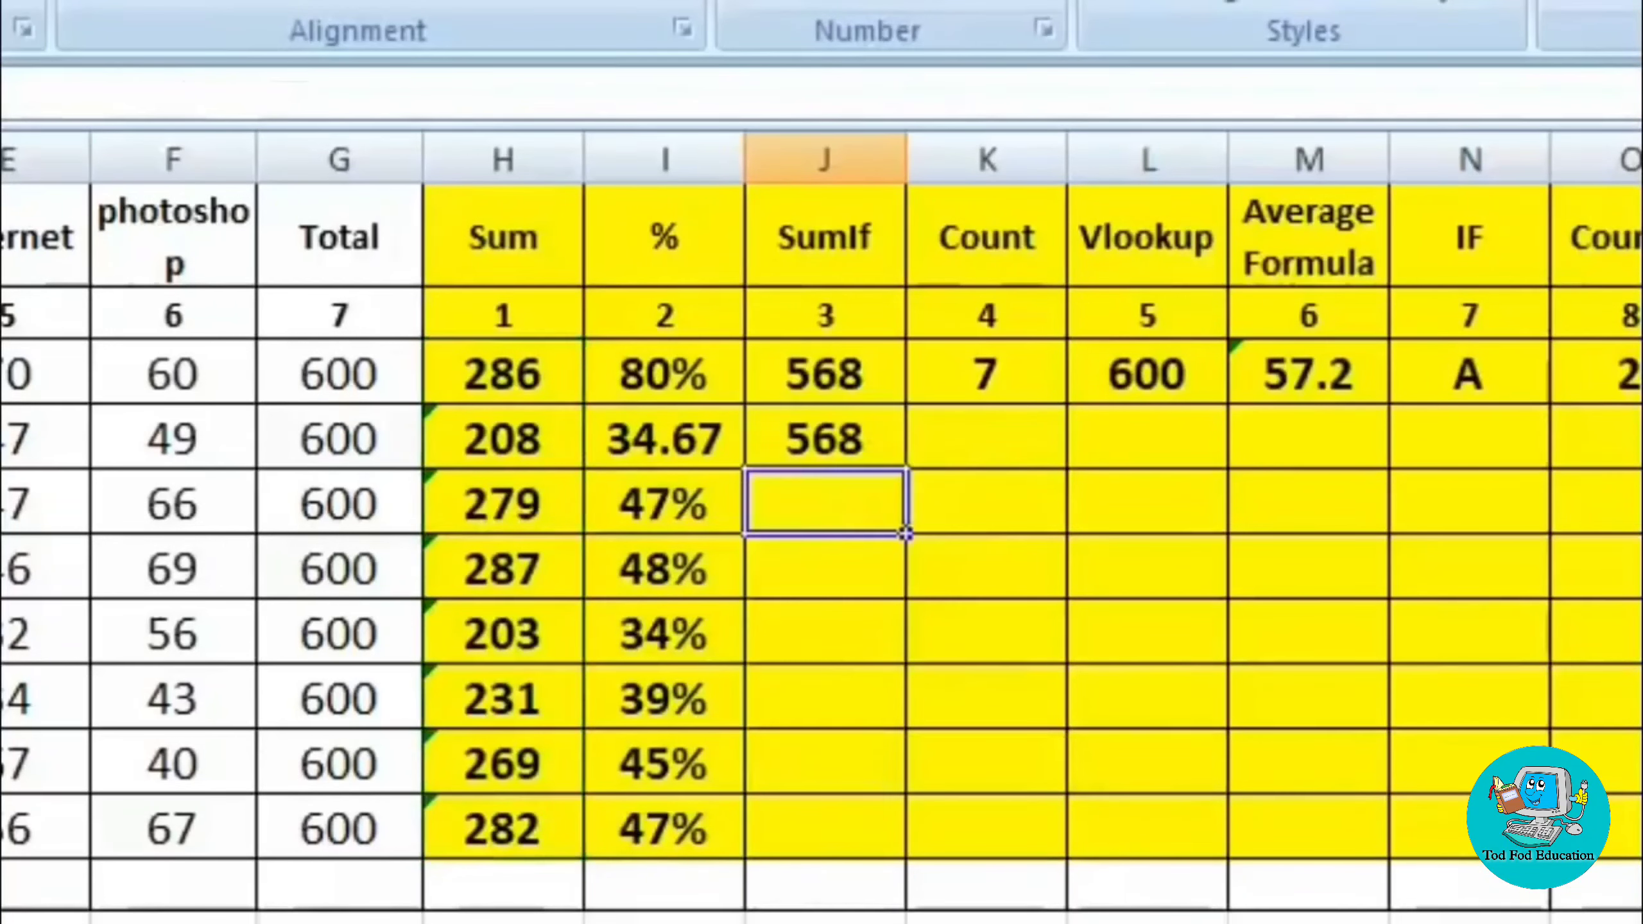
click(815, 434)
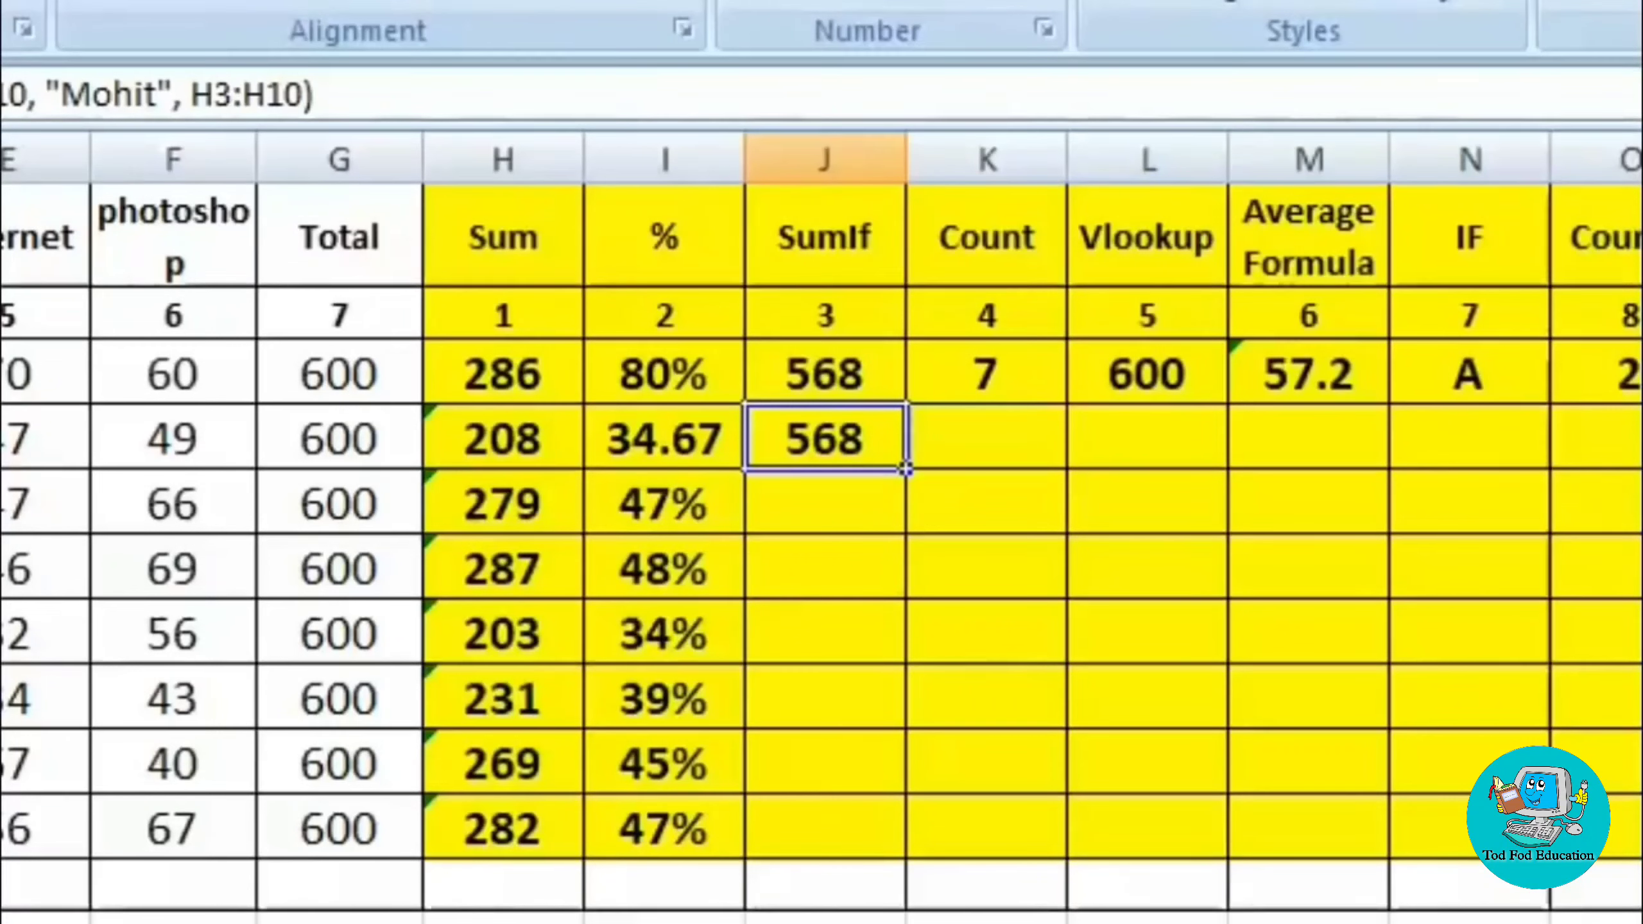
click(986, 437)
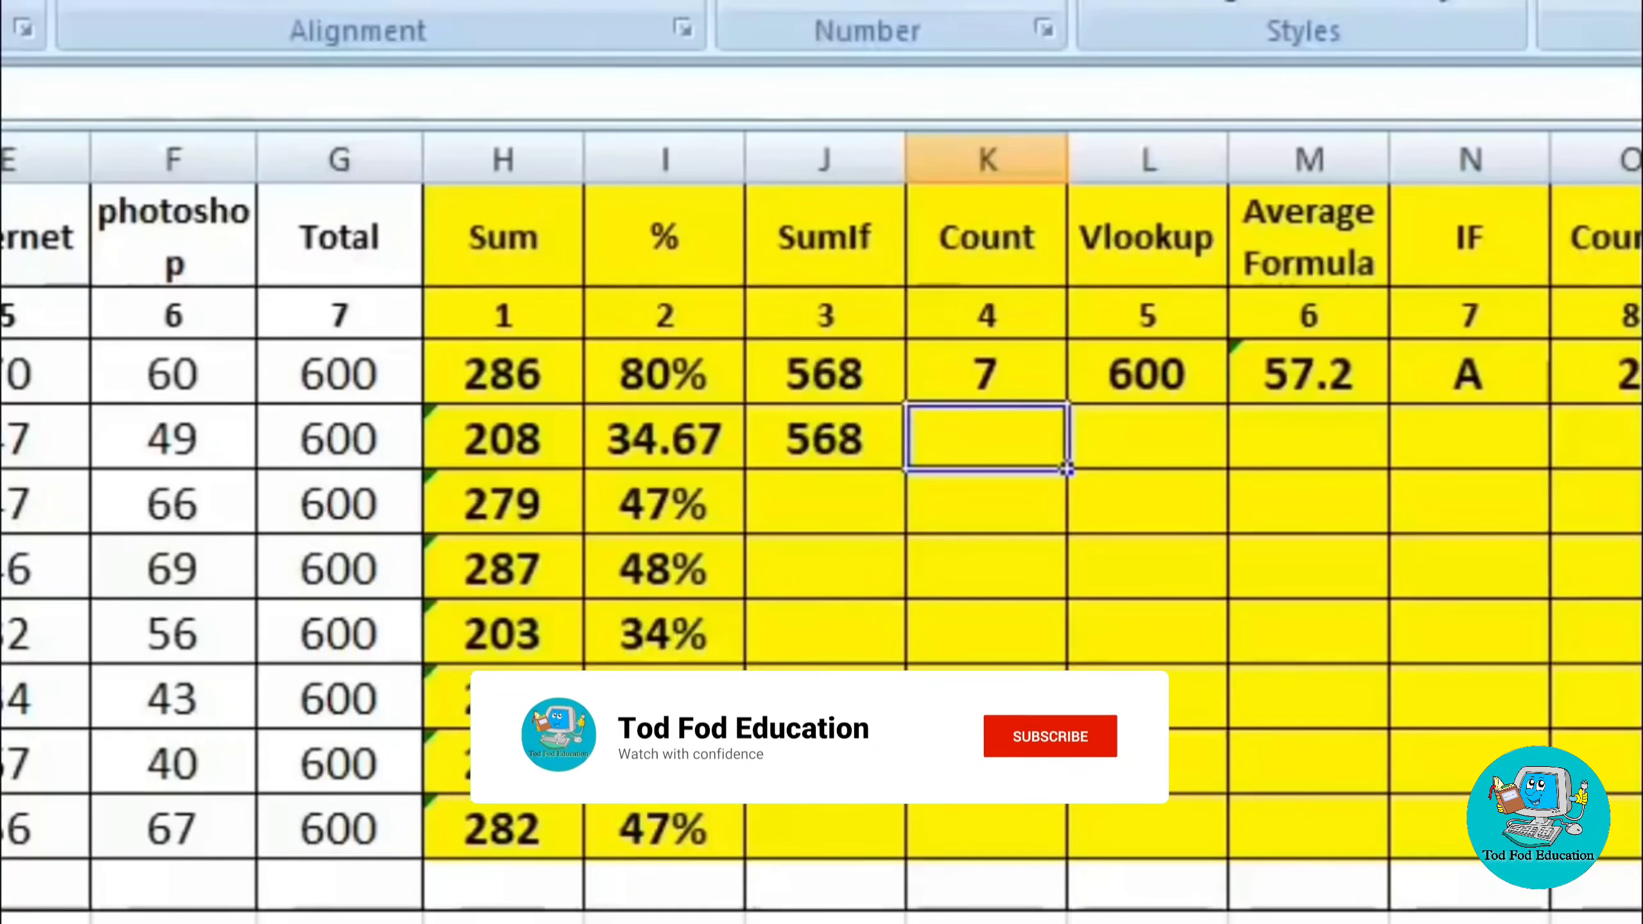
Step: Enter =COUNT(A4:G4) in K4, counting 6 numeric cells
text(=)
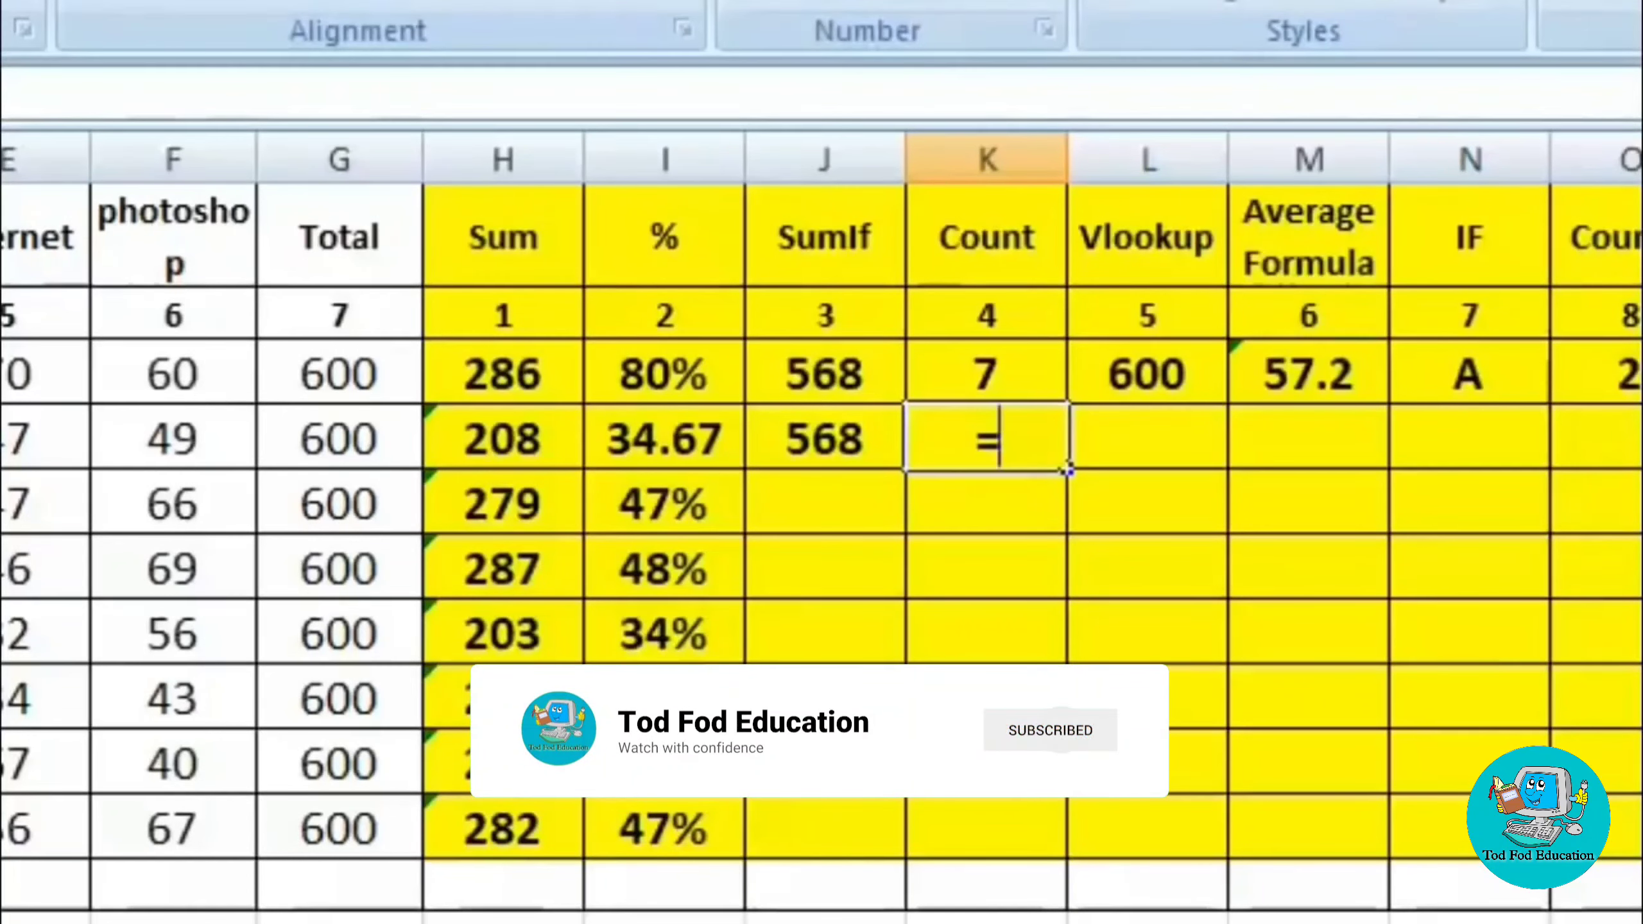
text(count)
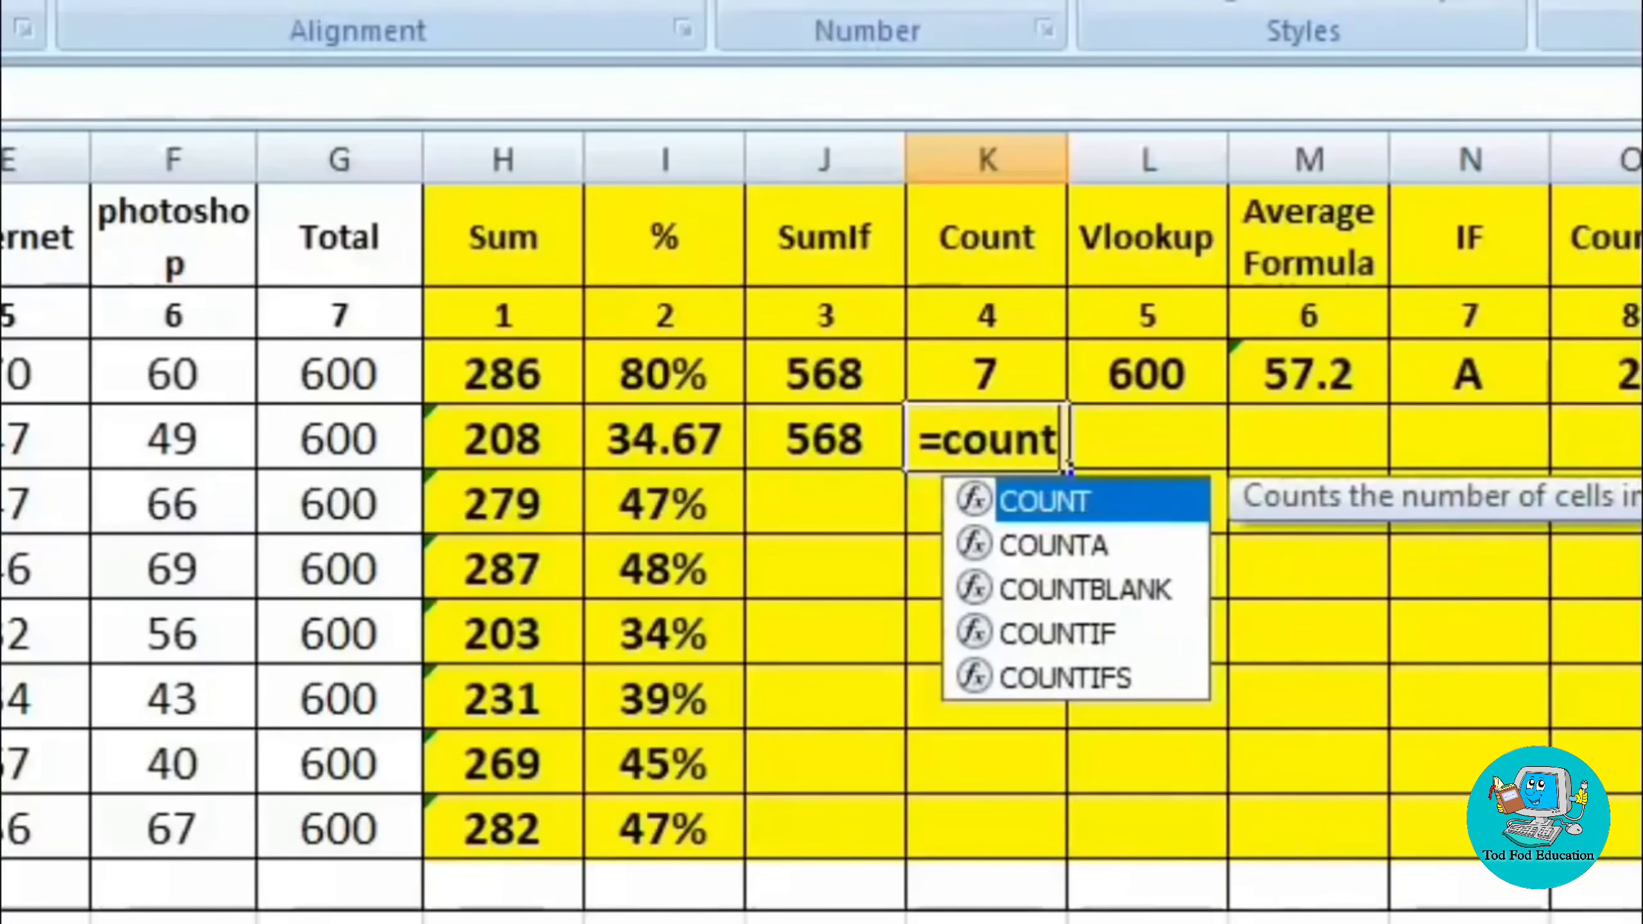
text(()
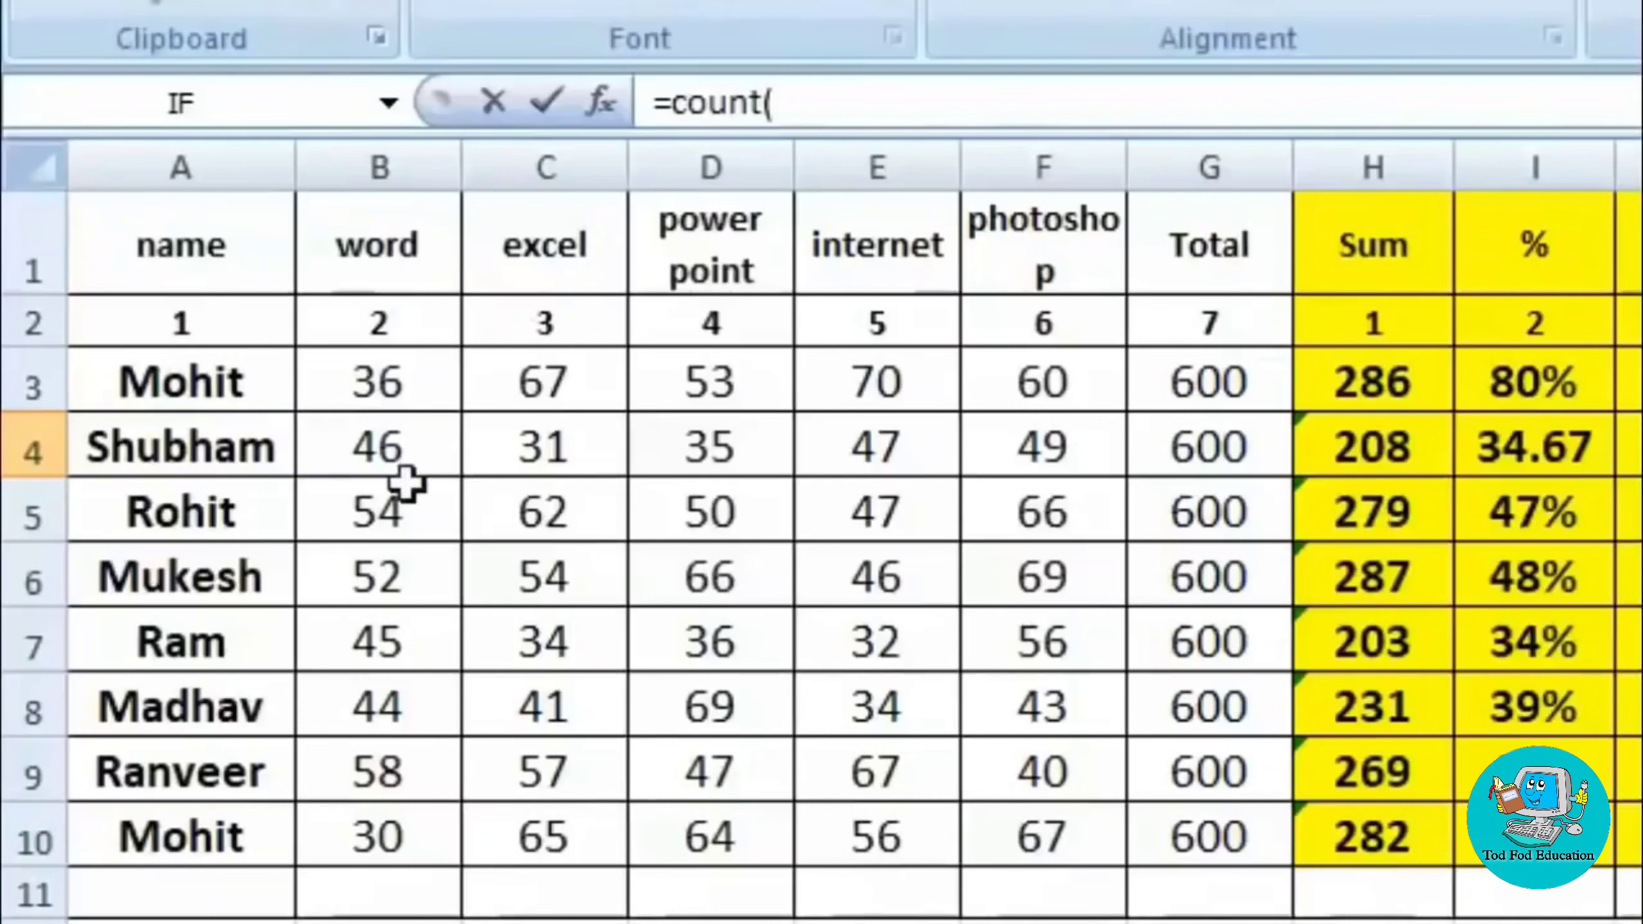
drag(116, 450, 1205, 452)
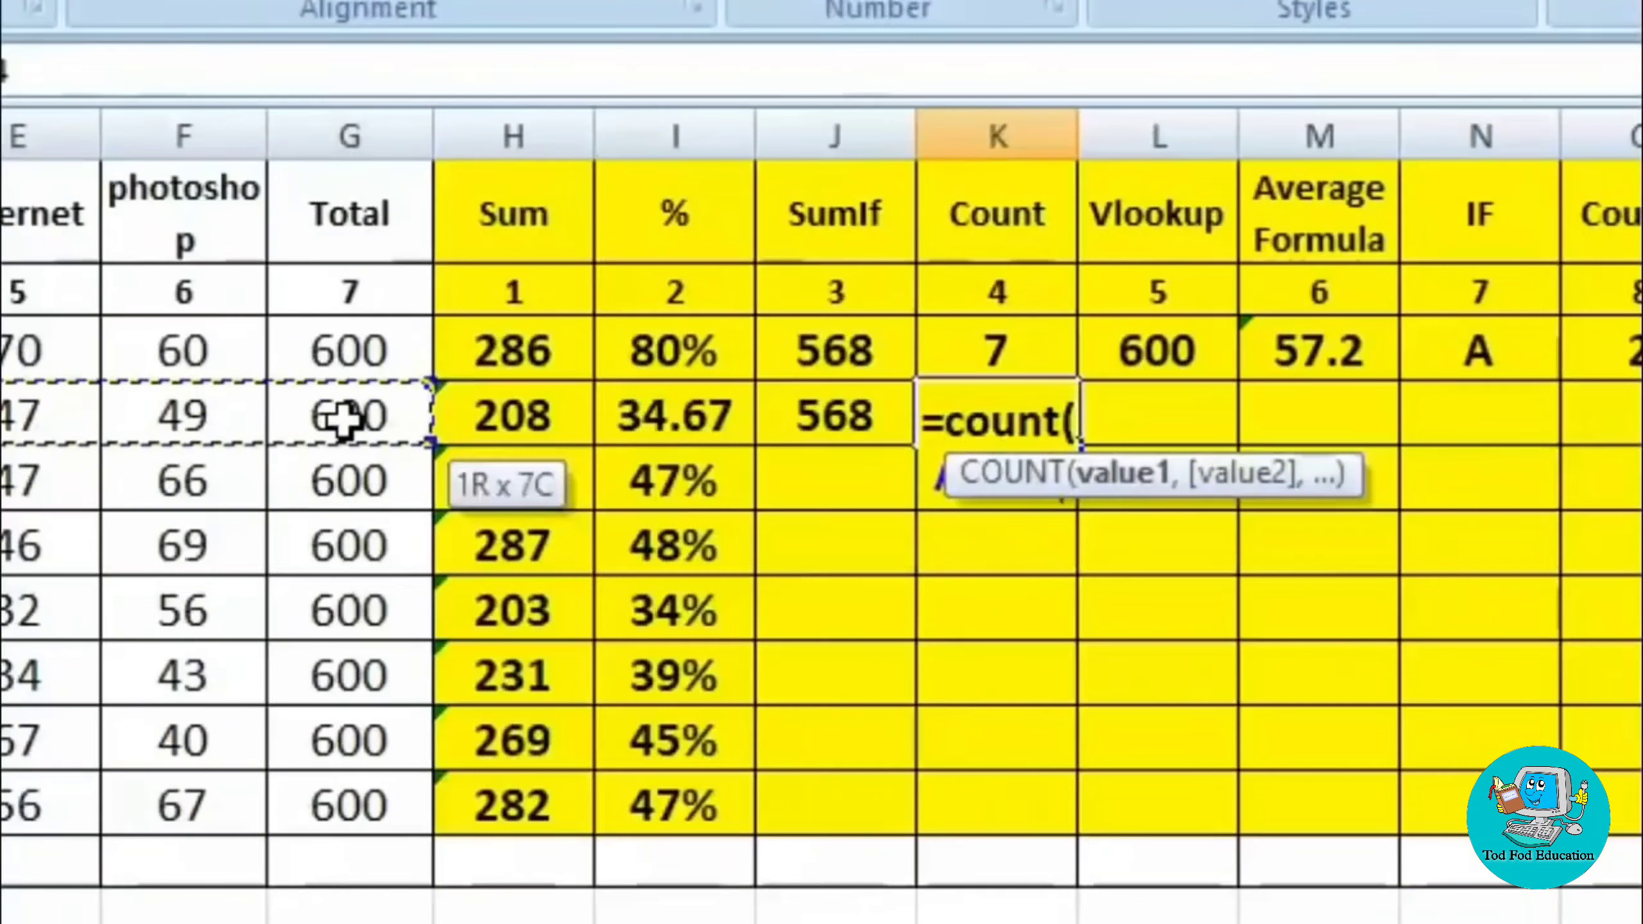
key(Return)
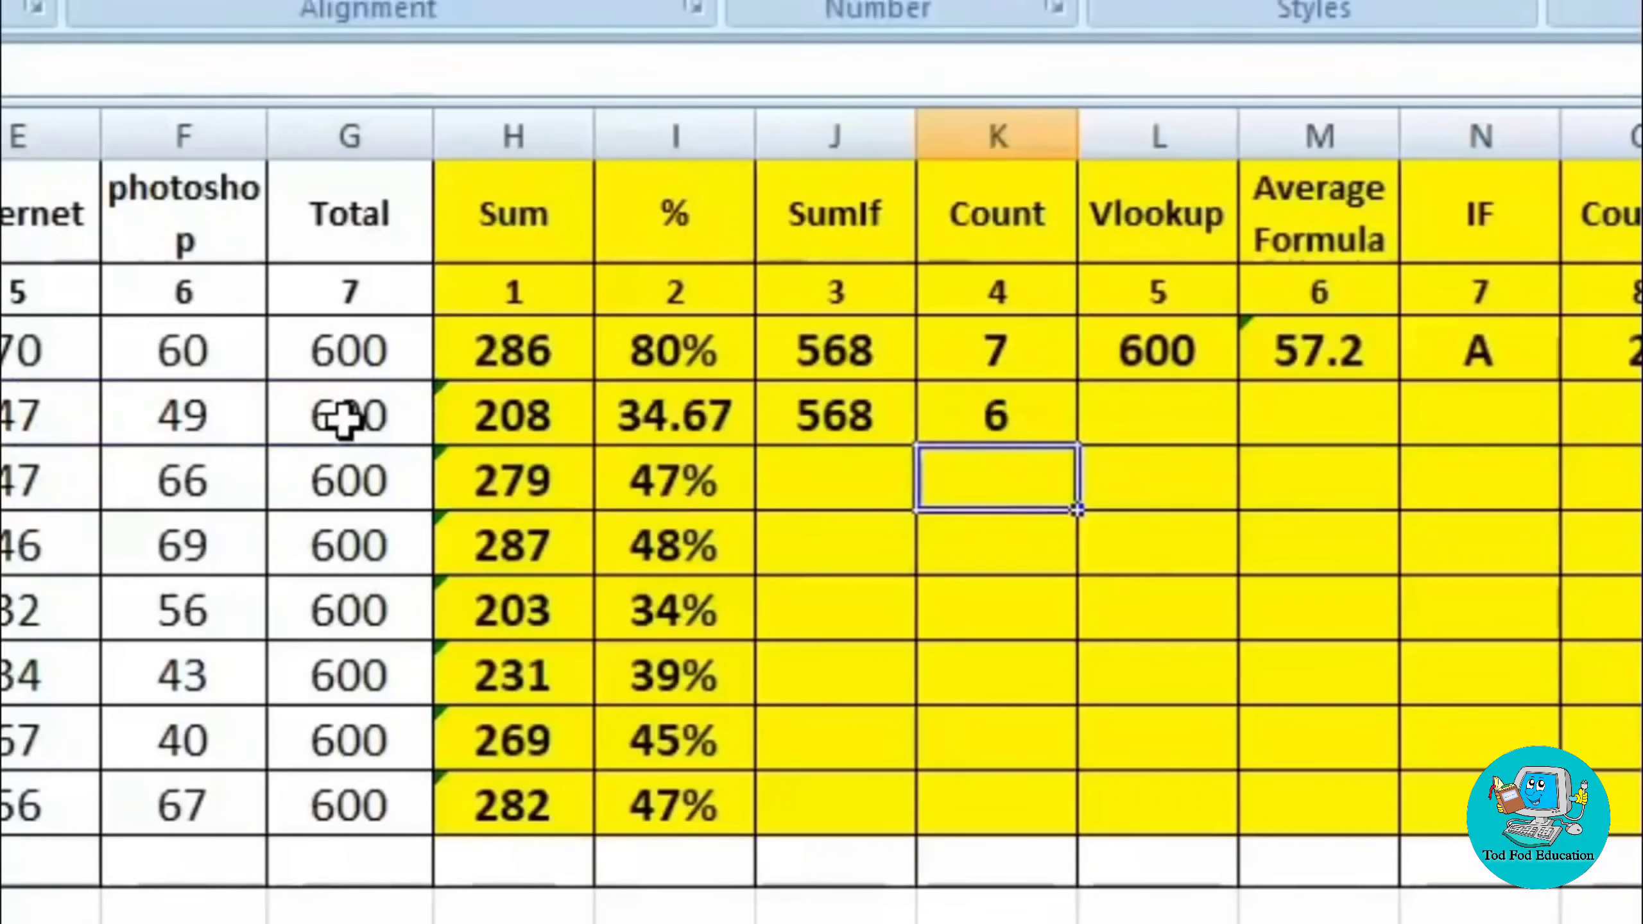
click(1051, 404)
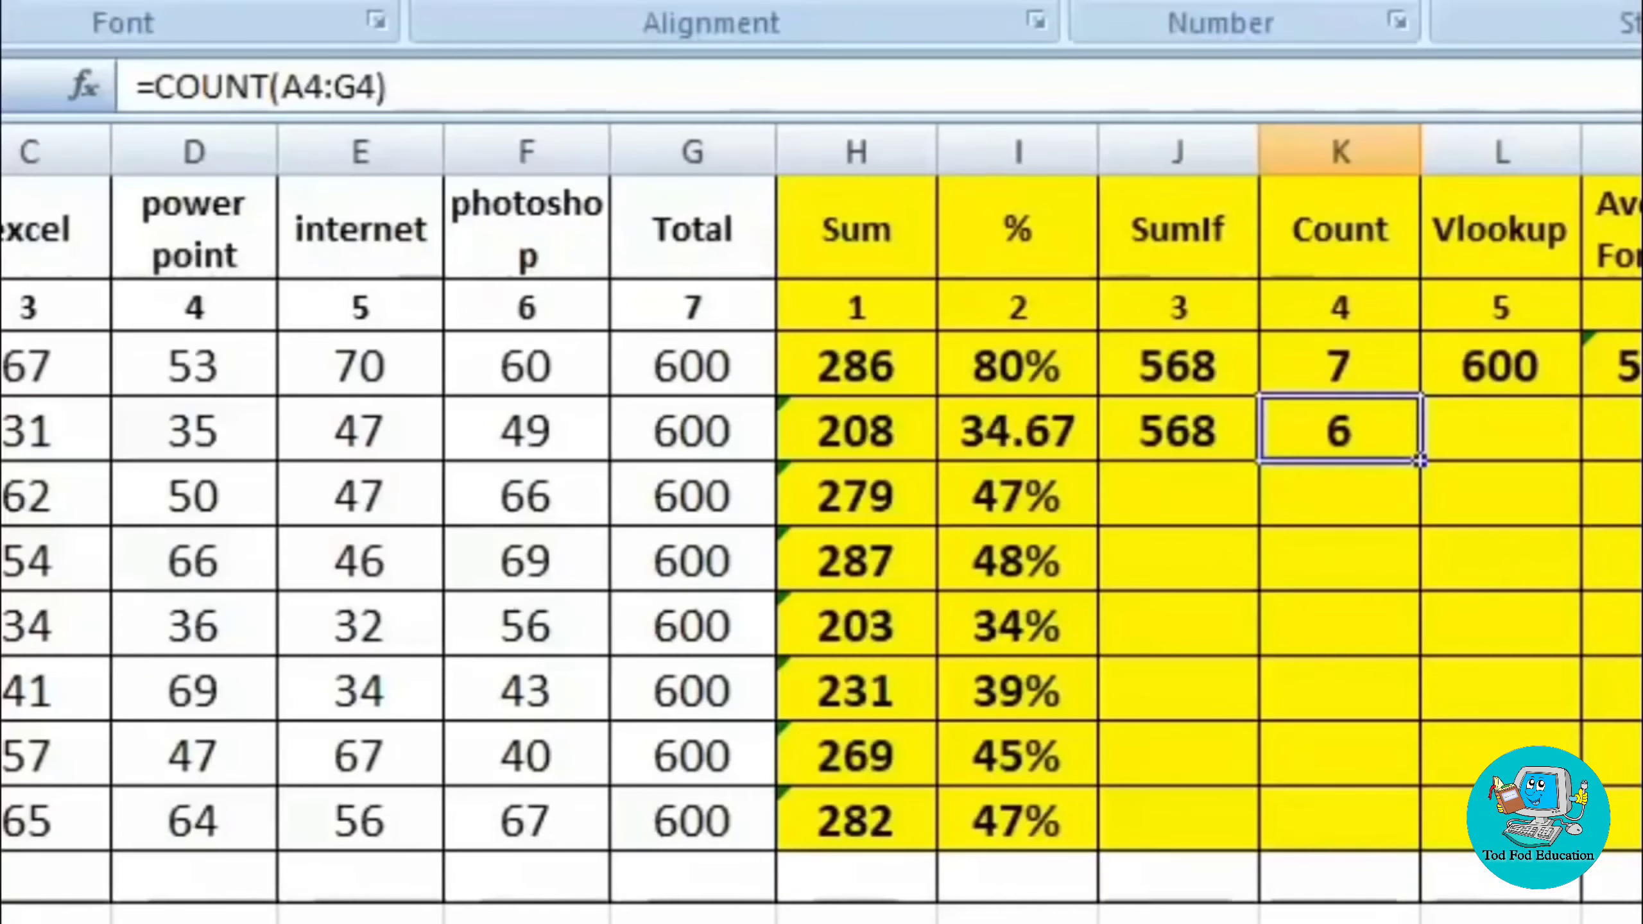
Step: Replace the power point mark 35 in D4 with 25, recalculating Sum to 198
key(Home)
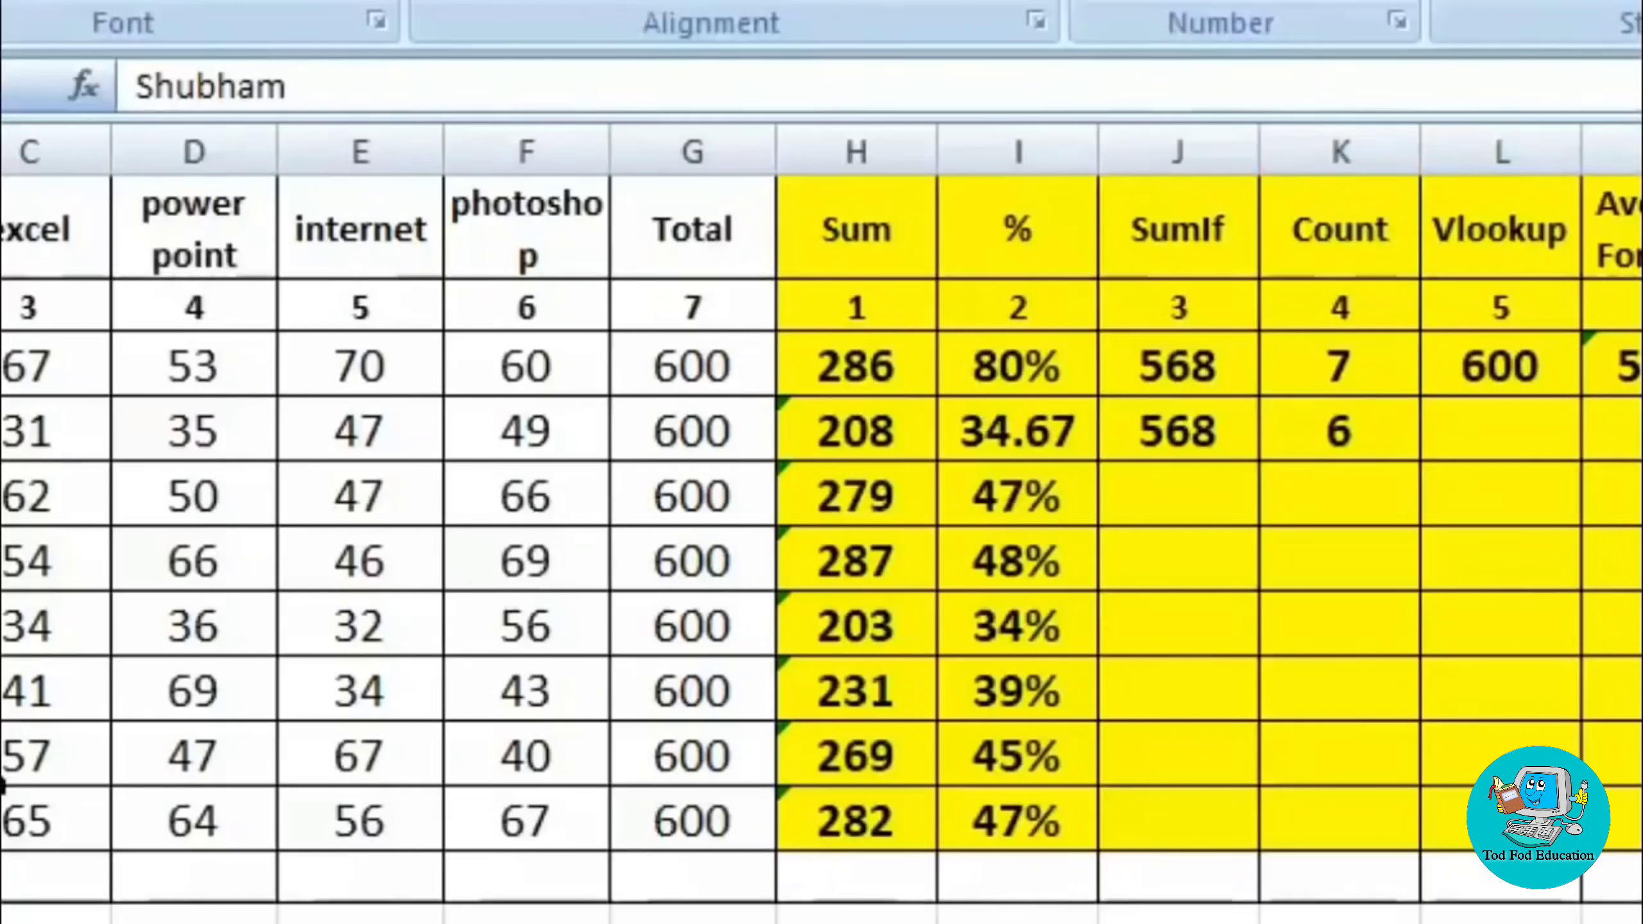
click(175, 430)
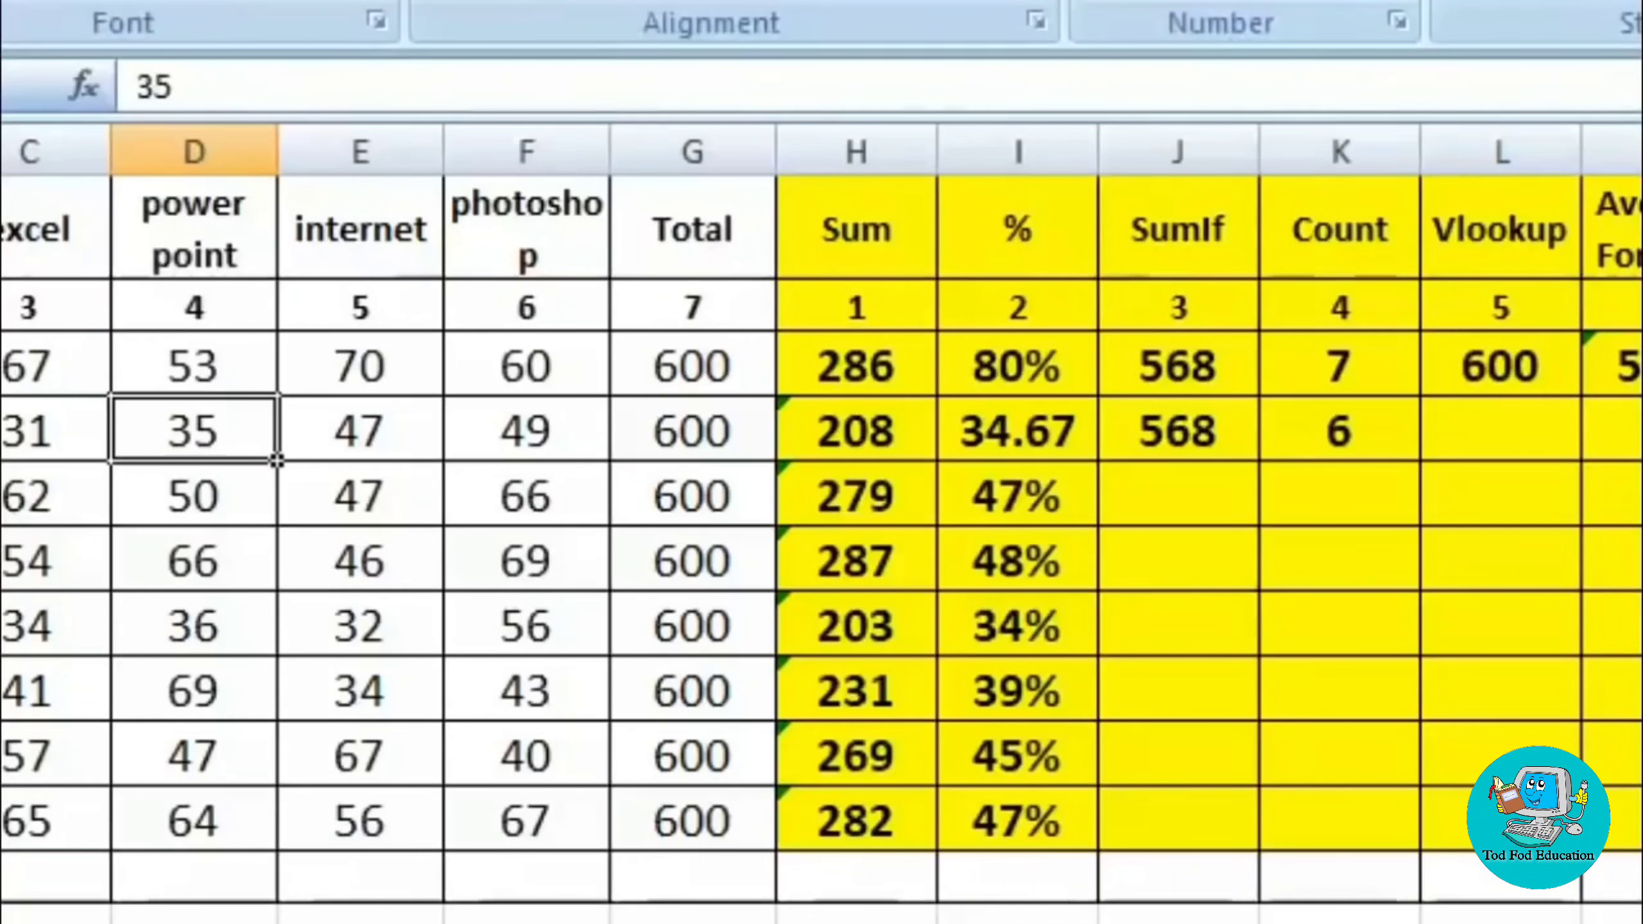
key(Delete)
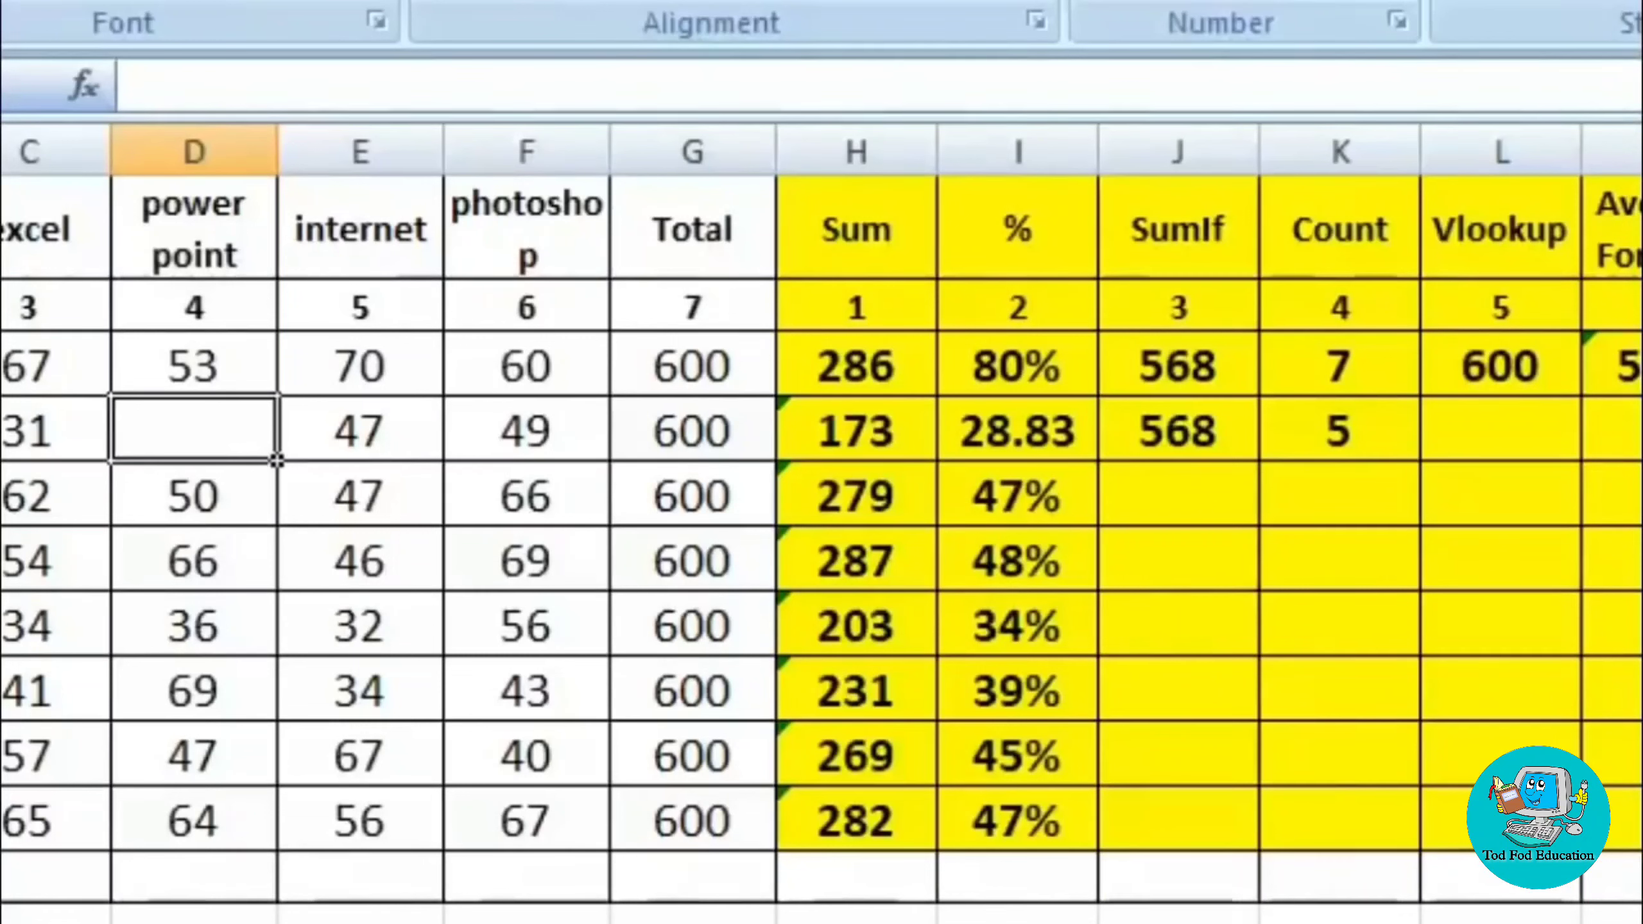
text(25)
key(Return)
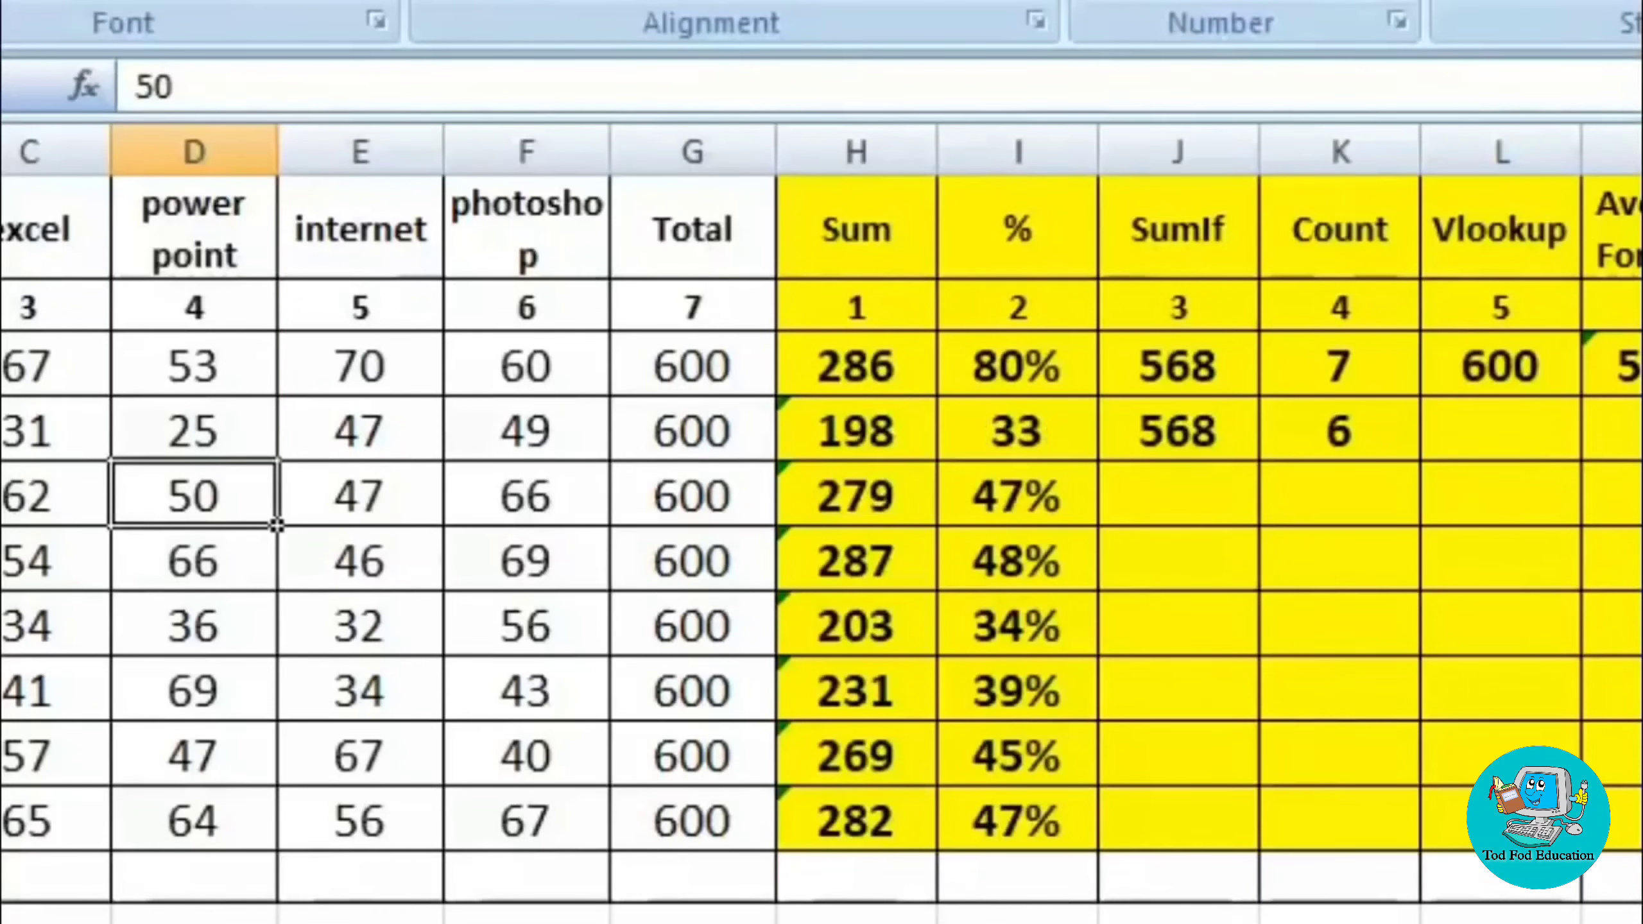
click(1522, 430)
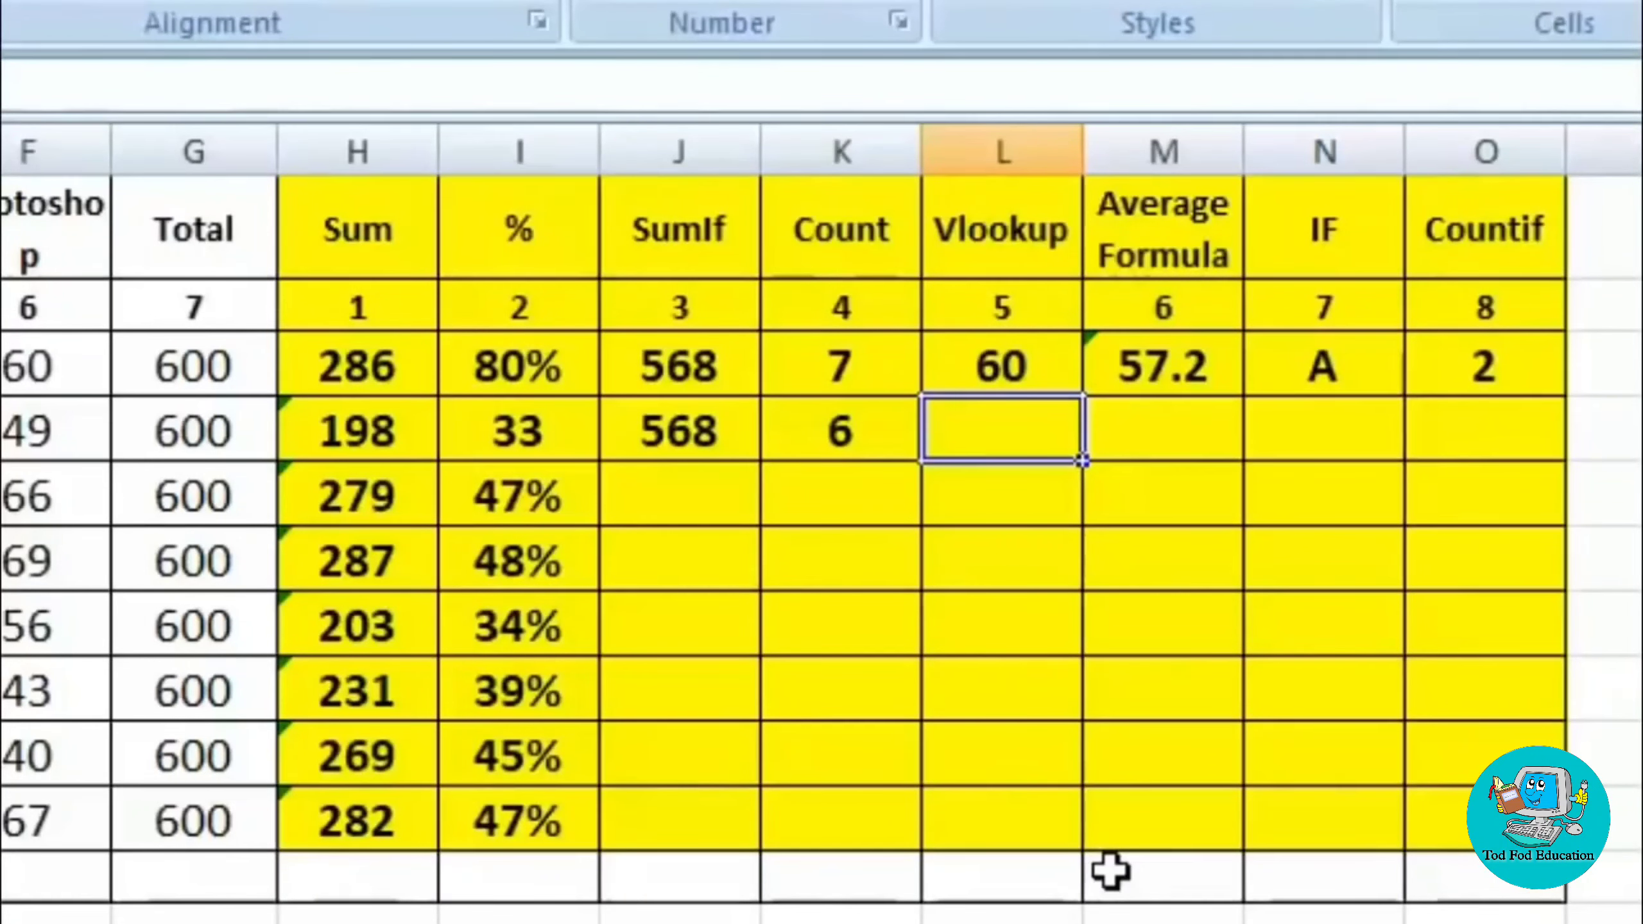
Step: Enter a VLOOKUP in L4 for the row-7 student over A1:G10, column 5, exact match, returning 32
text(=)
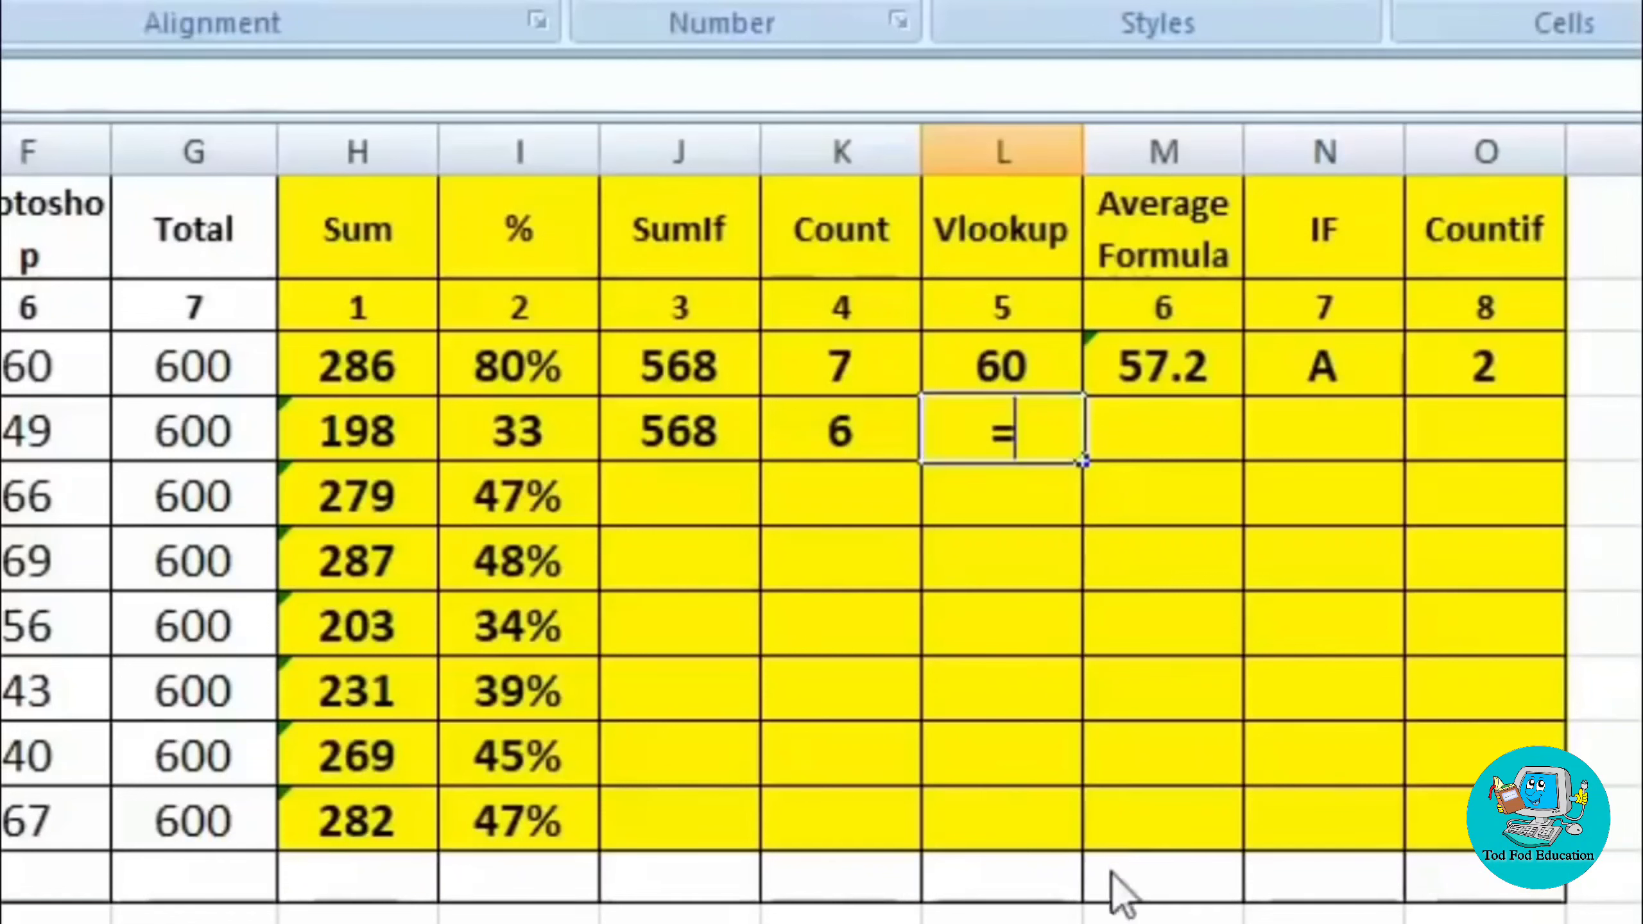
text(v)
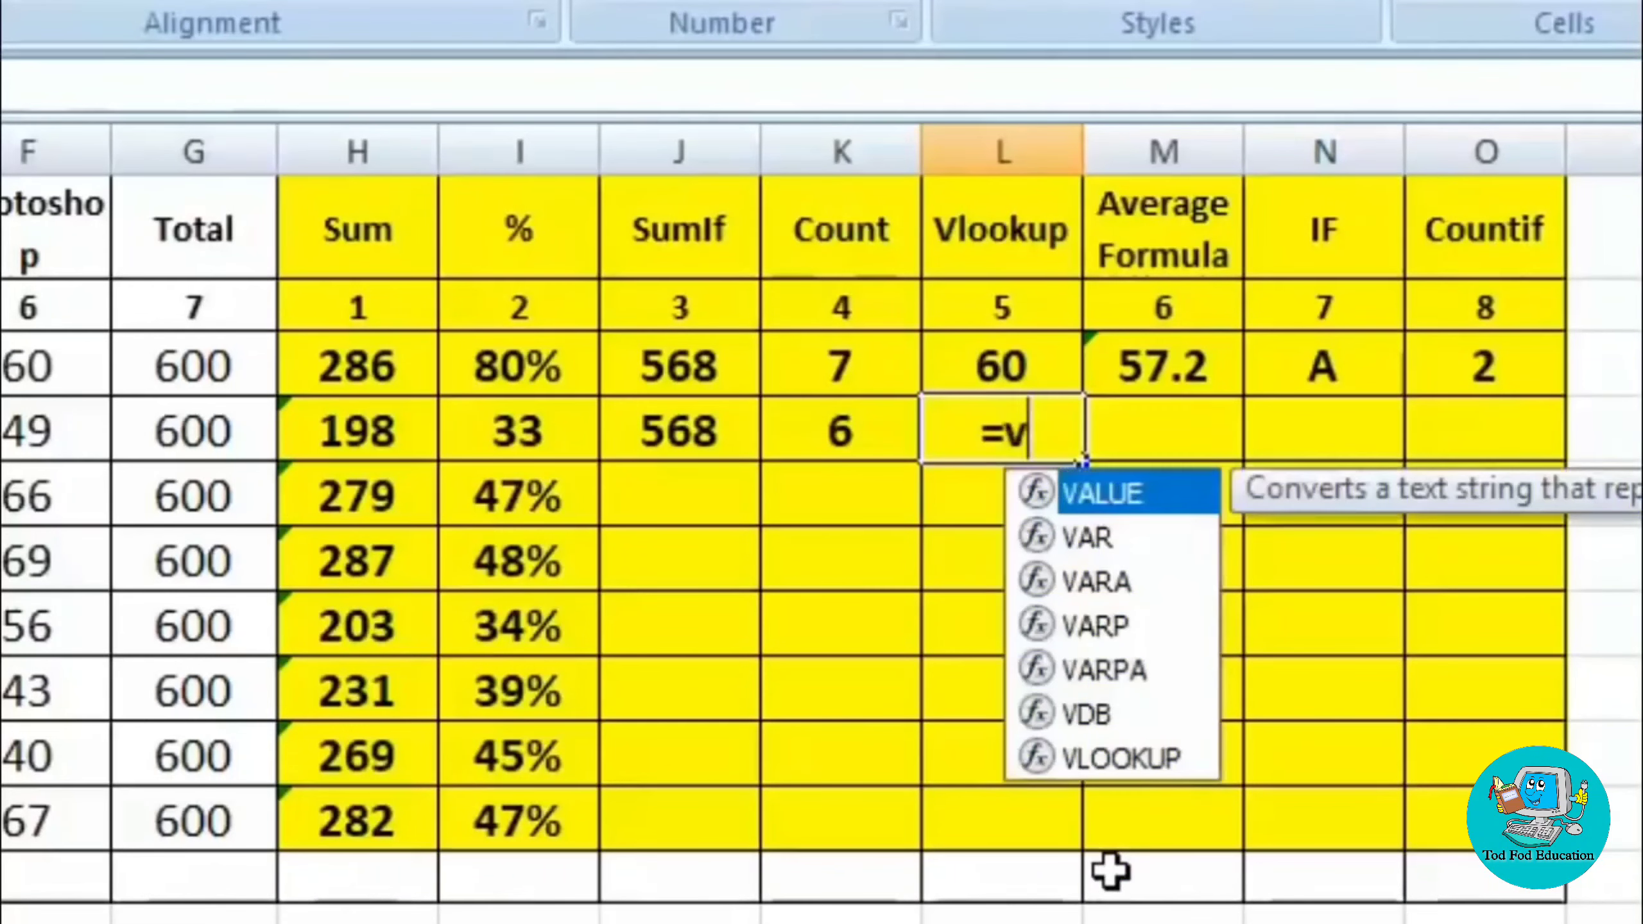
text(lo)
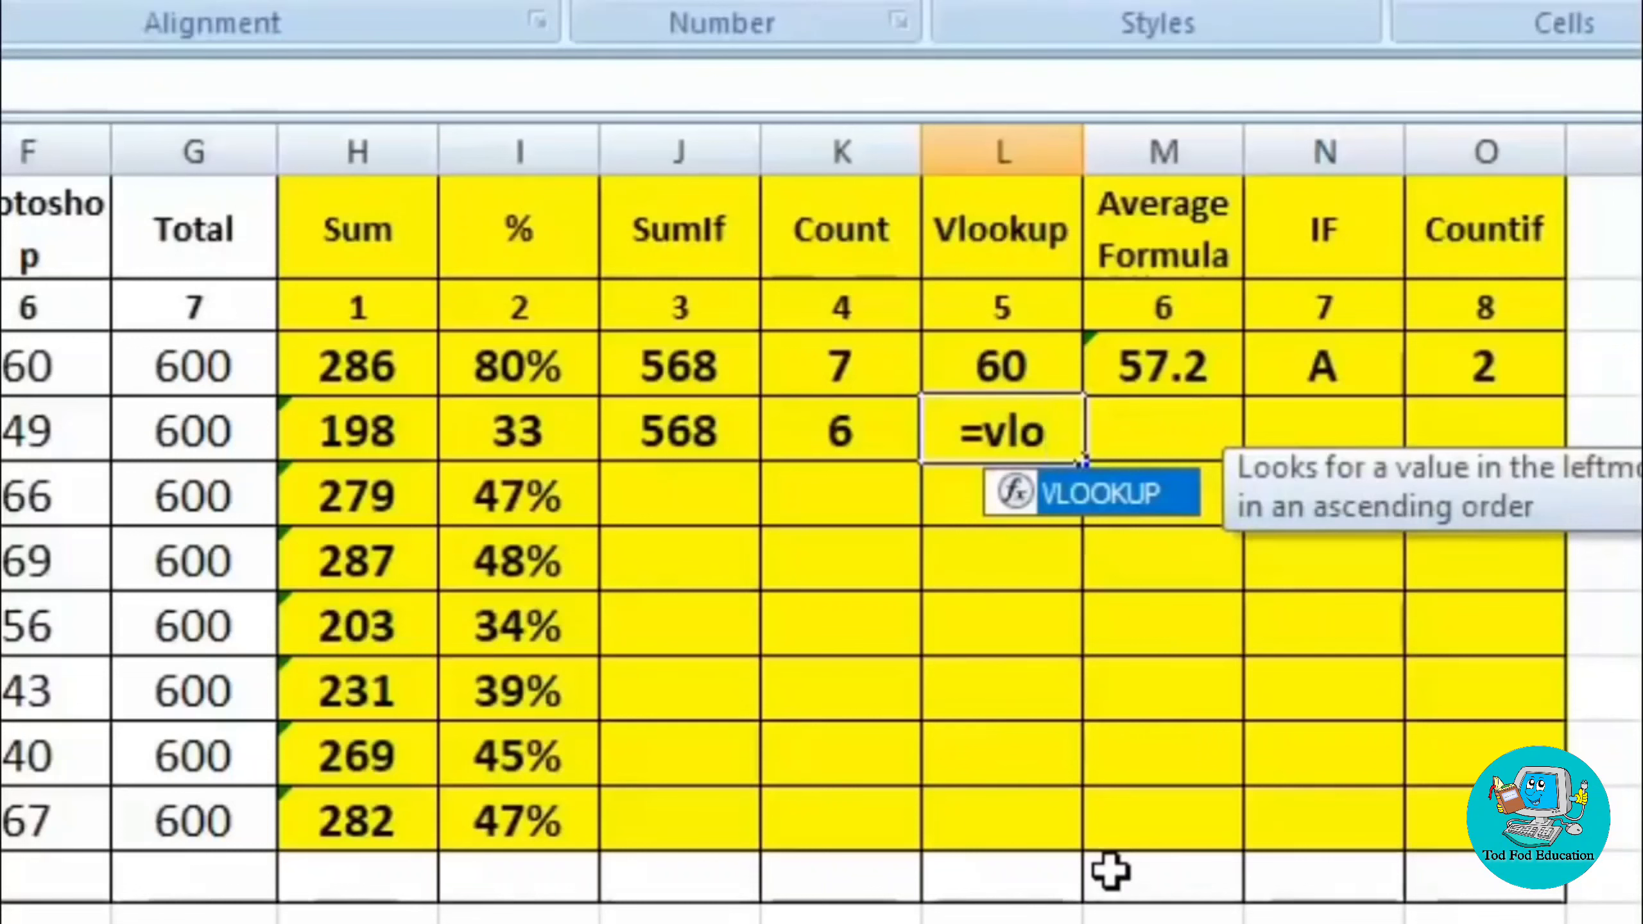
double_click(1116, 499)
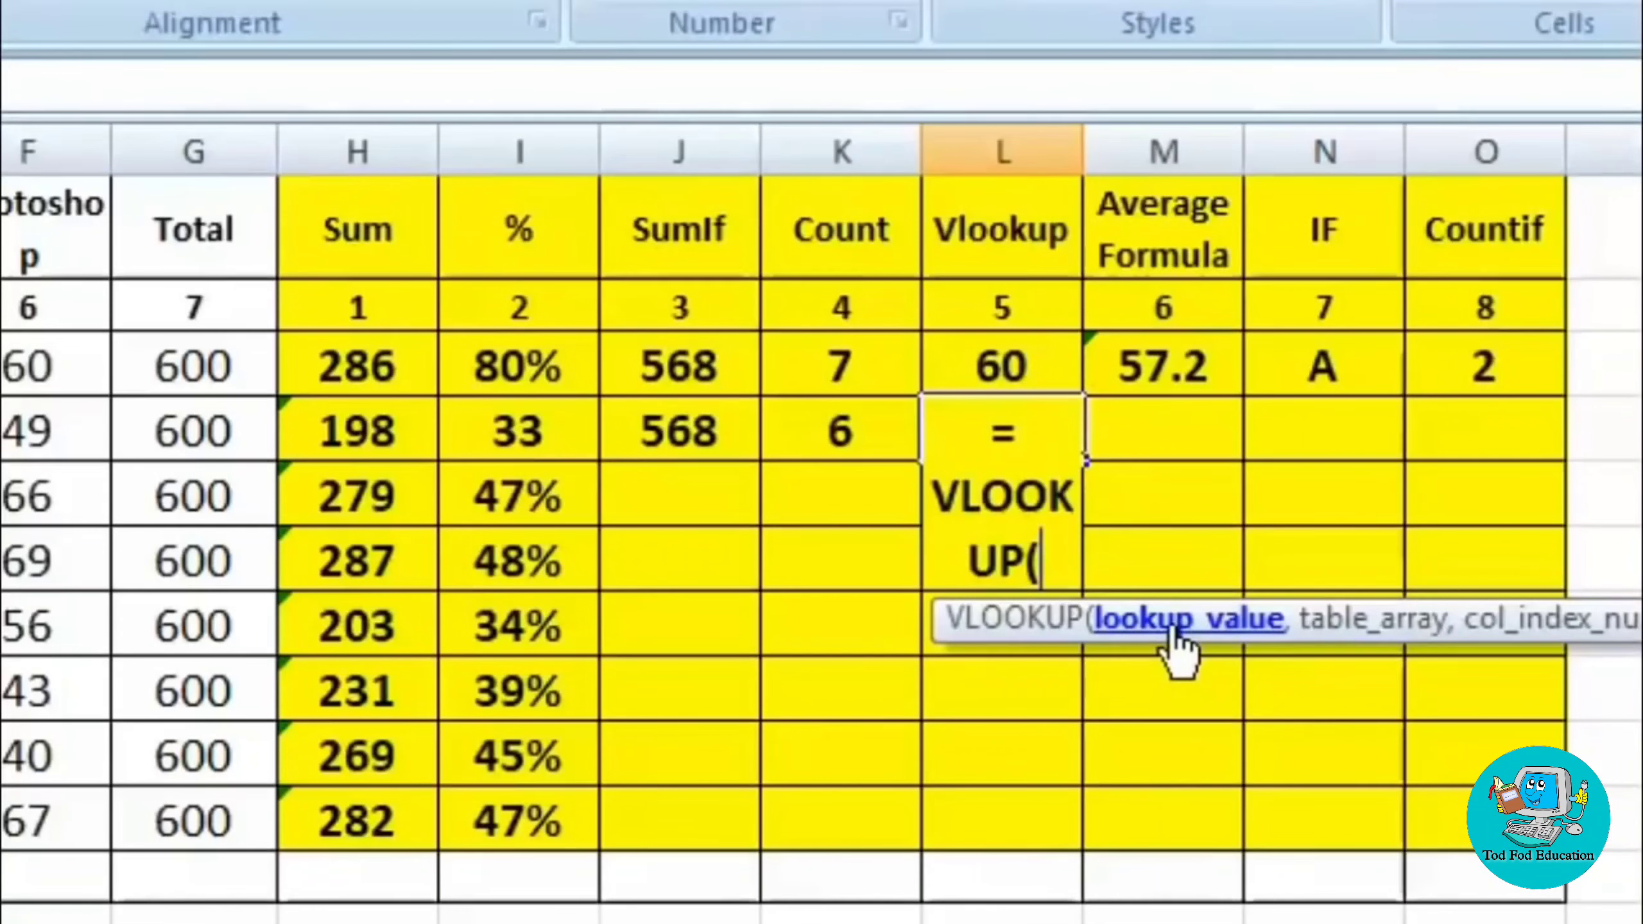
text(")
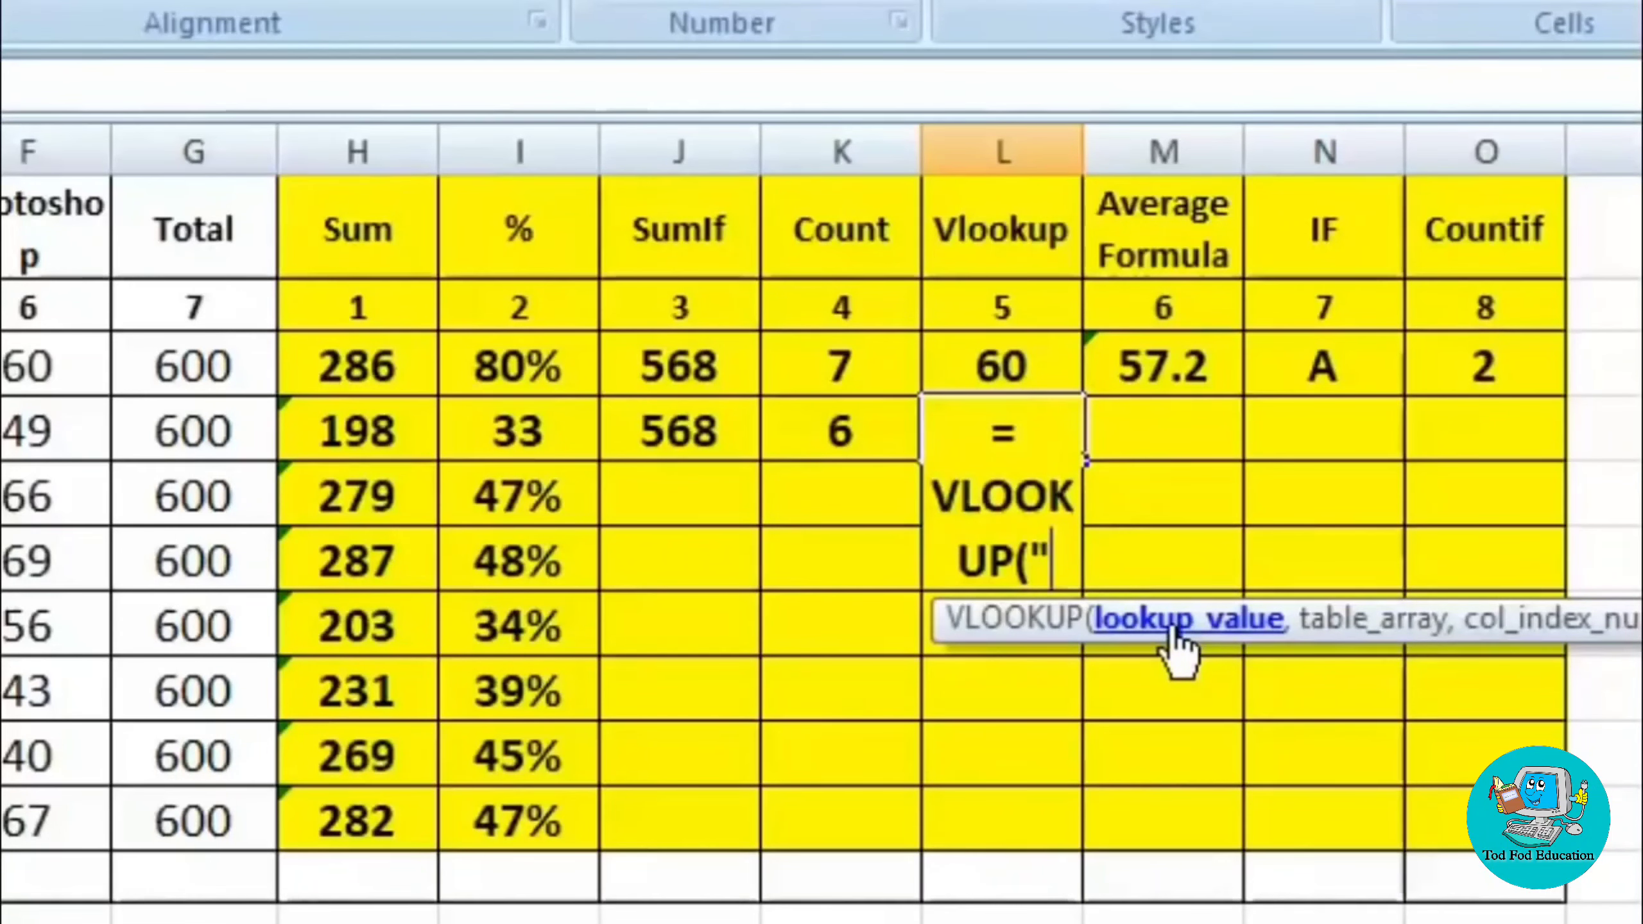
text(Ram)
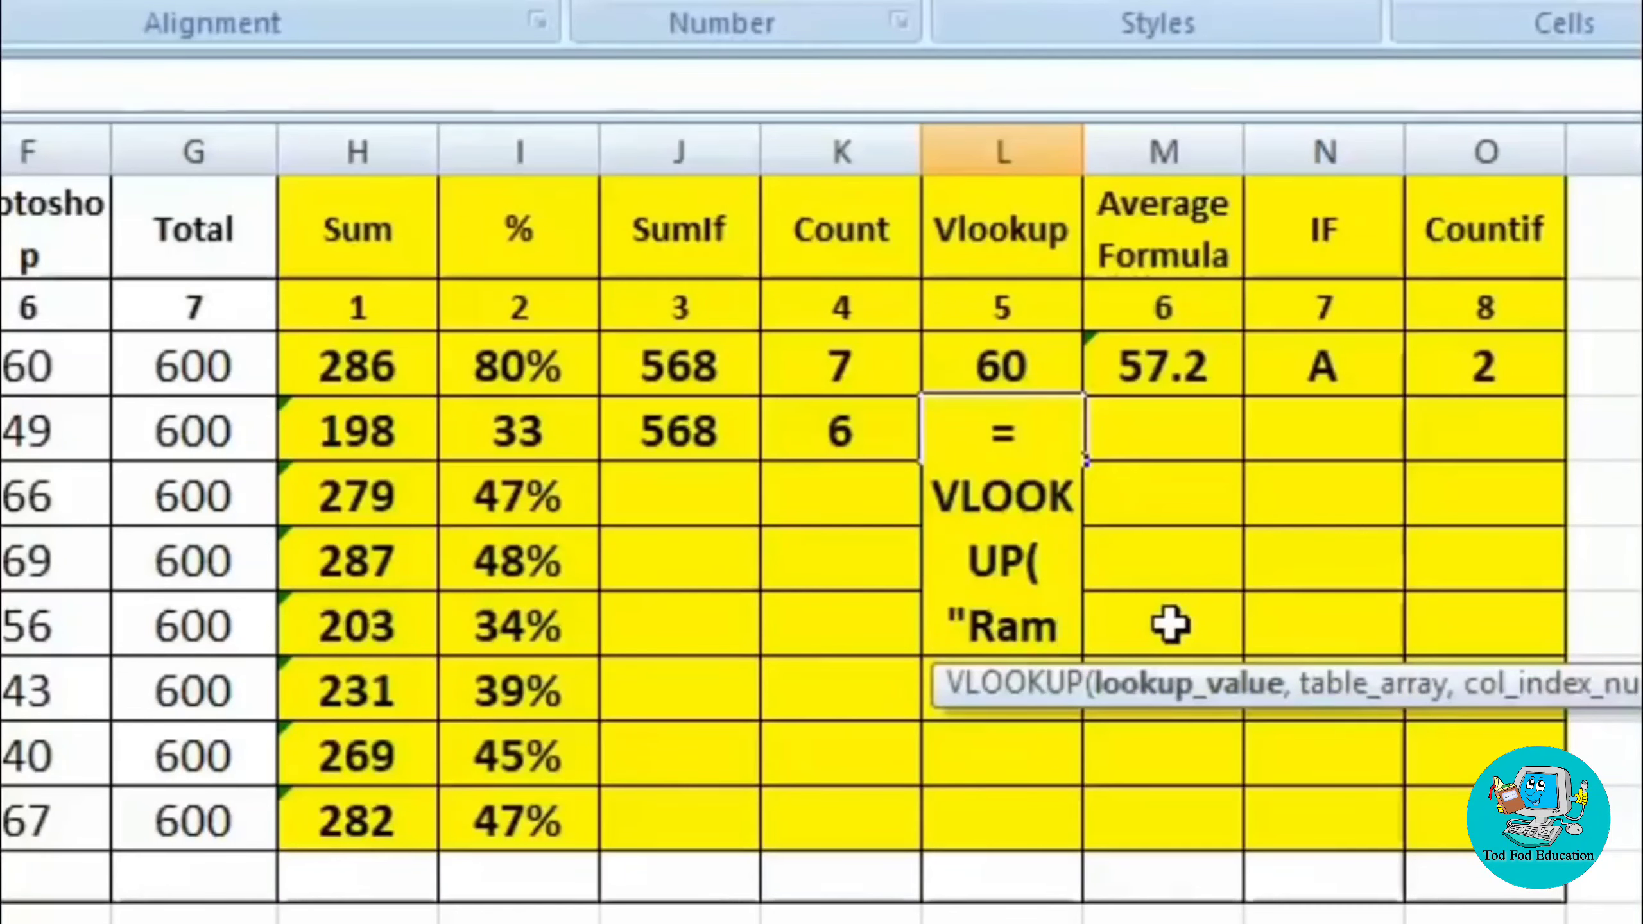
text(",)
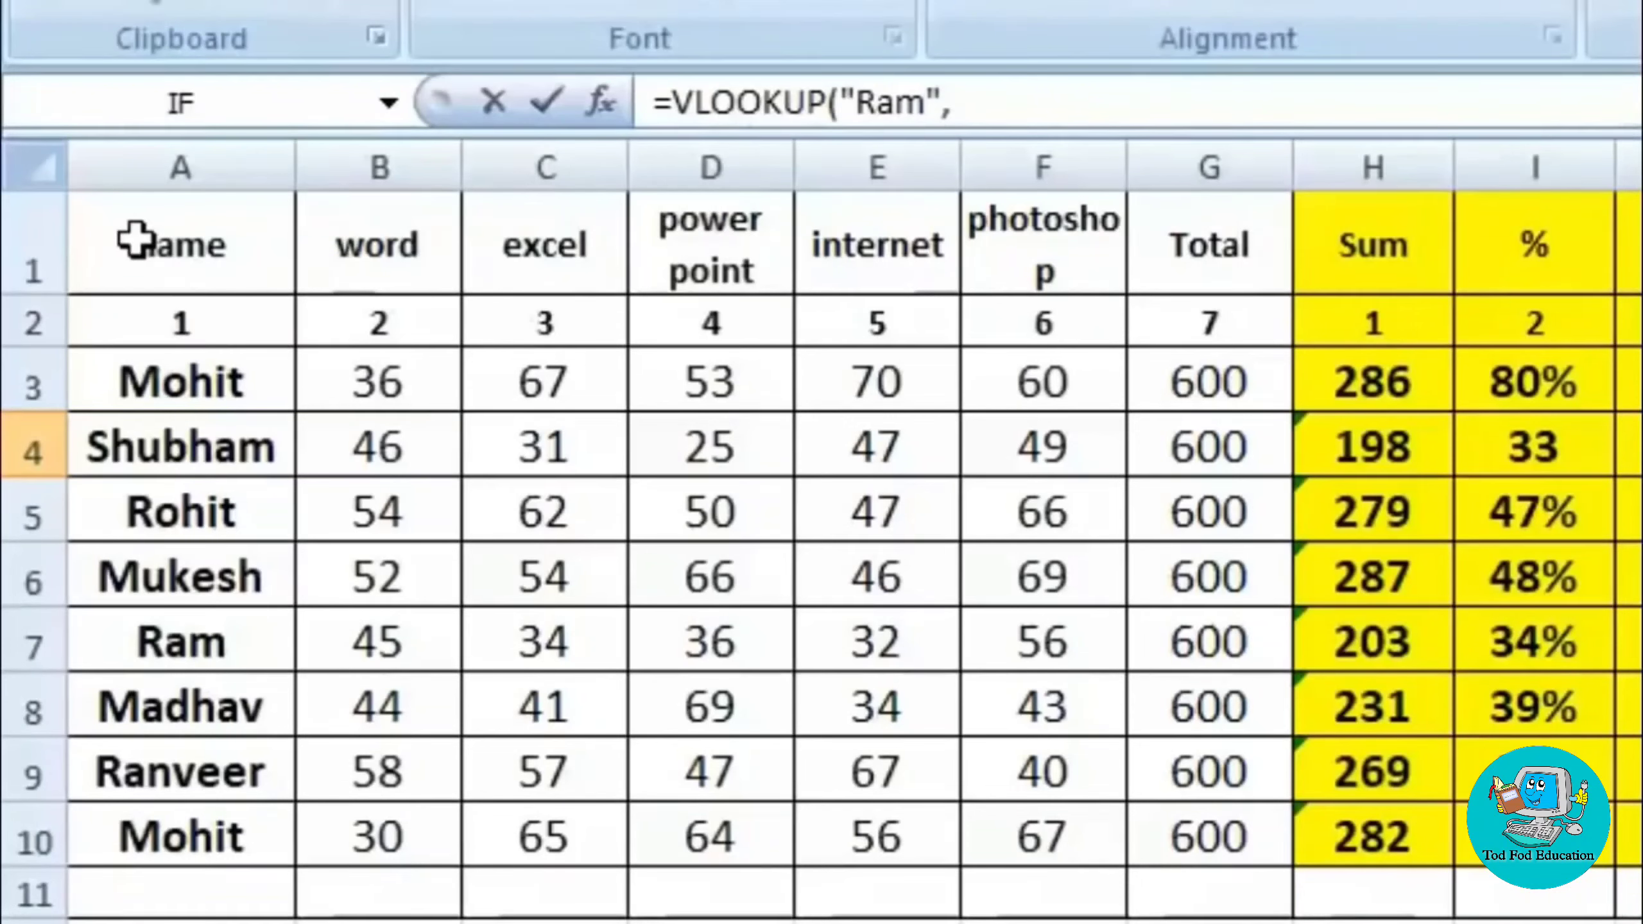
mouse_move(136, 238)
mouse_down()
mouse_move(753, 734)
mouse_move(1192, 837)
mouse_up()
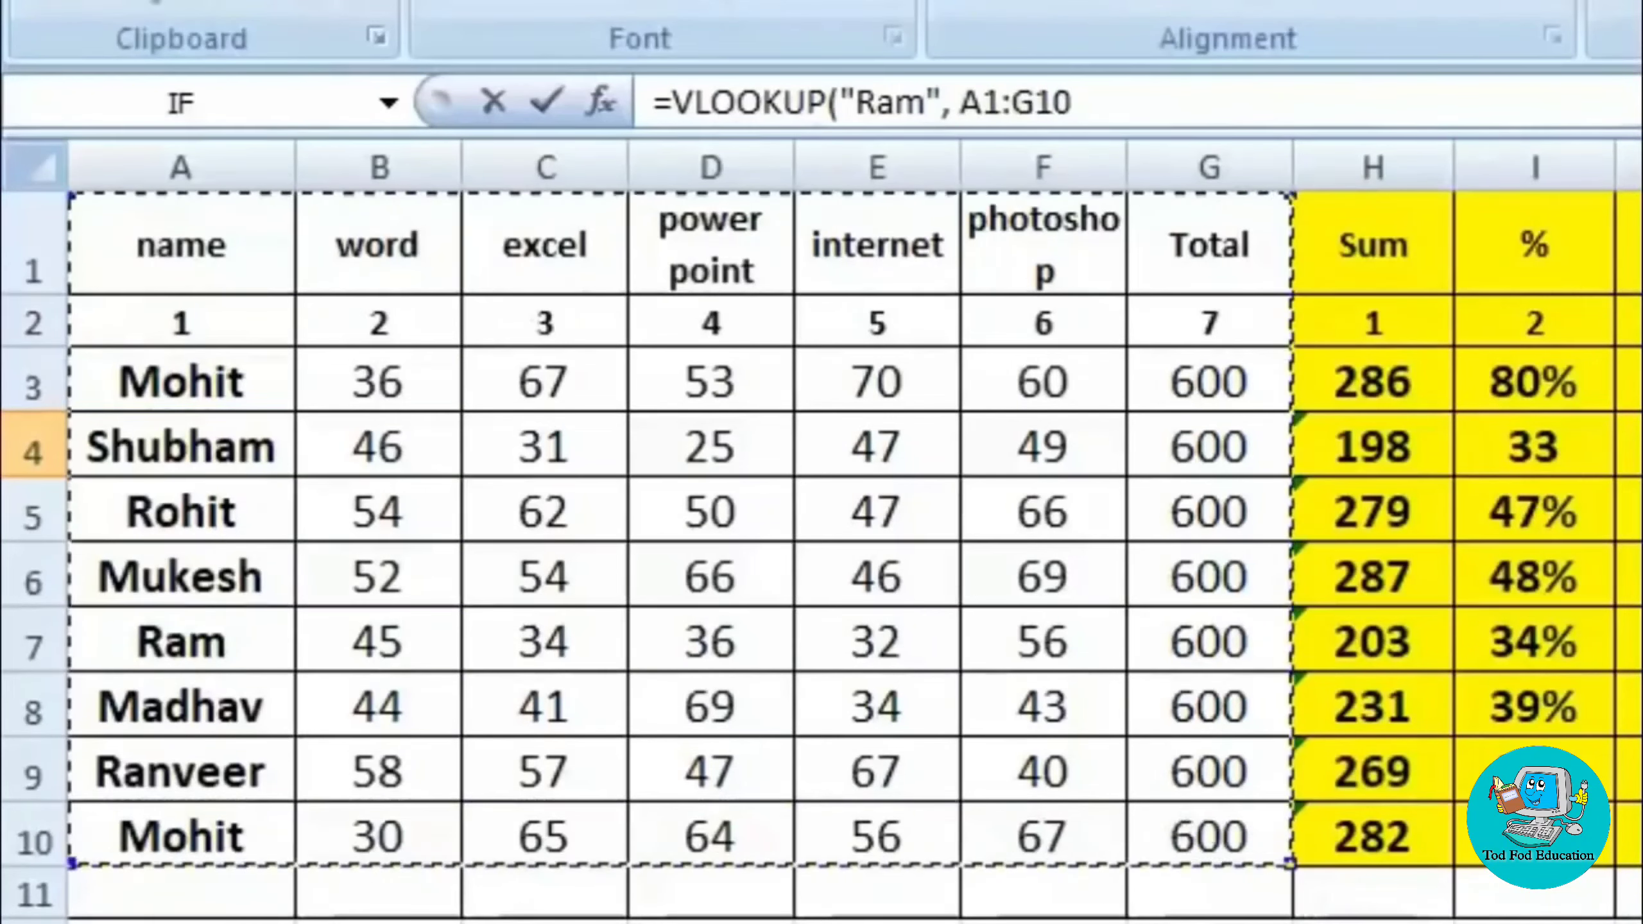
text(,)
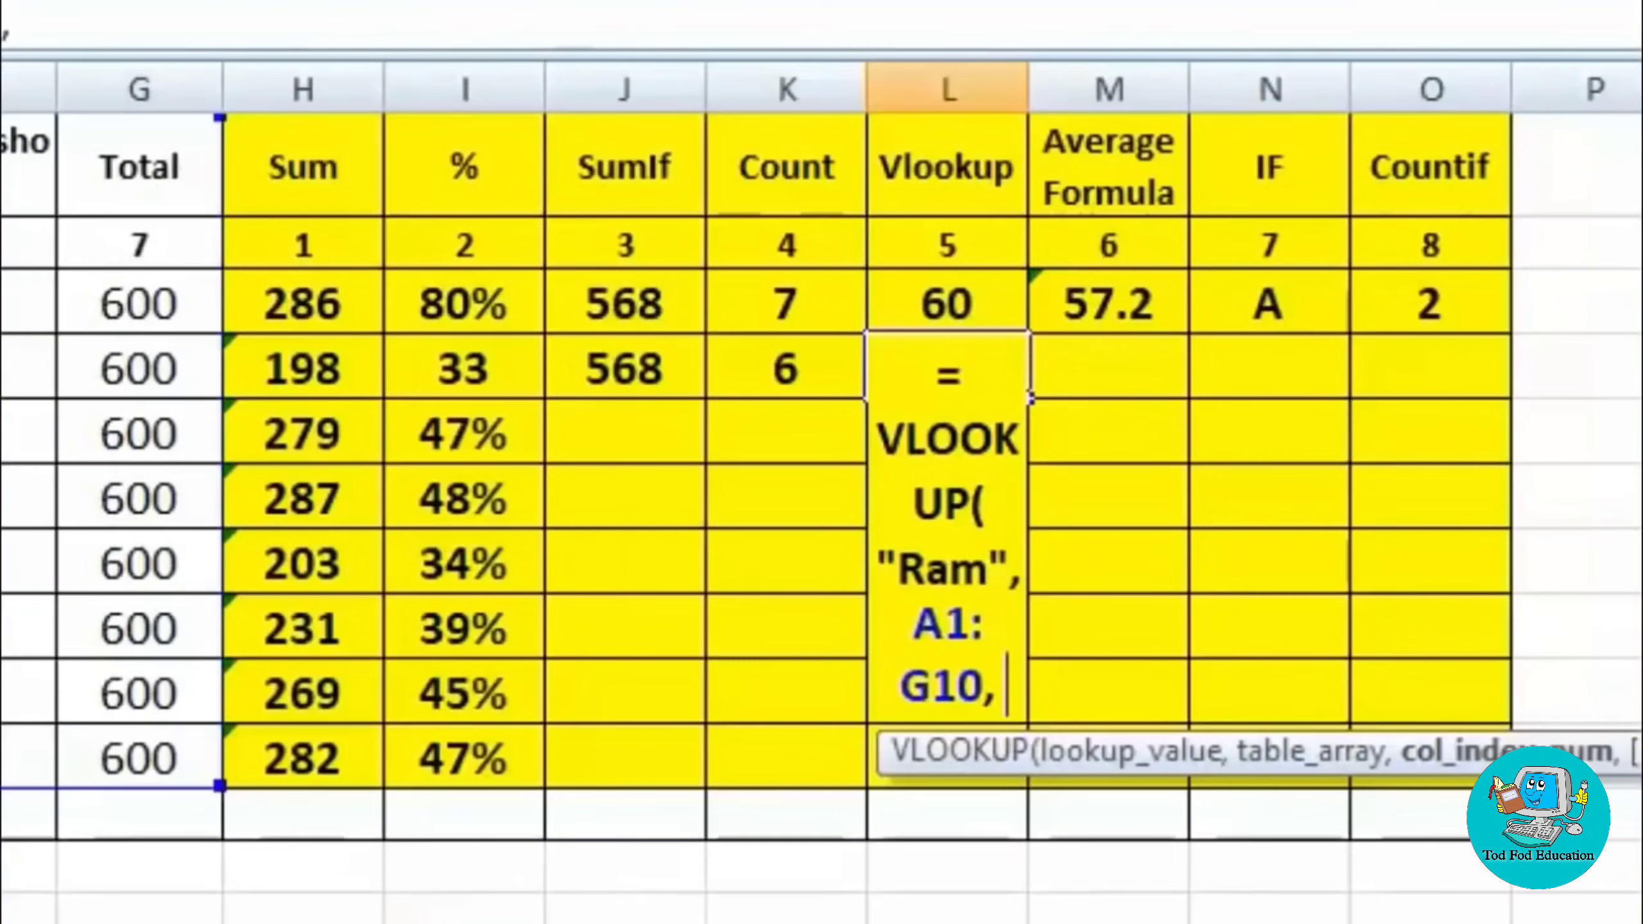
text(5,)
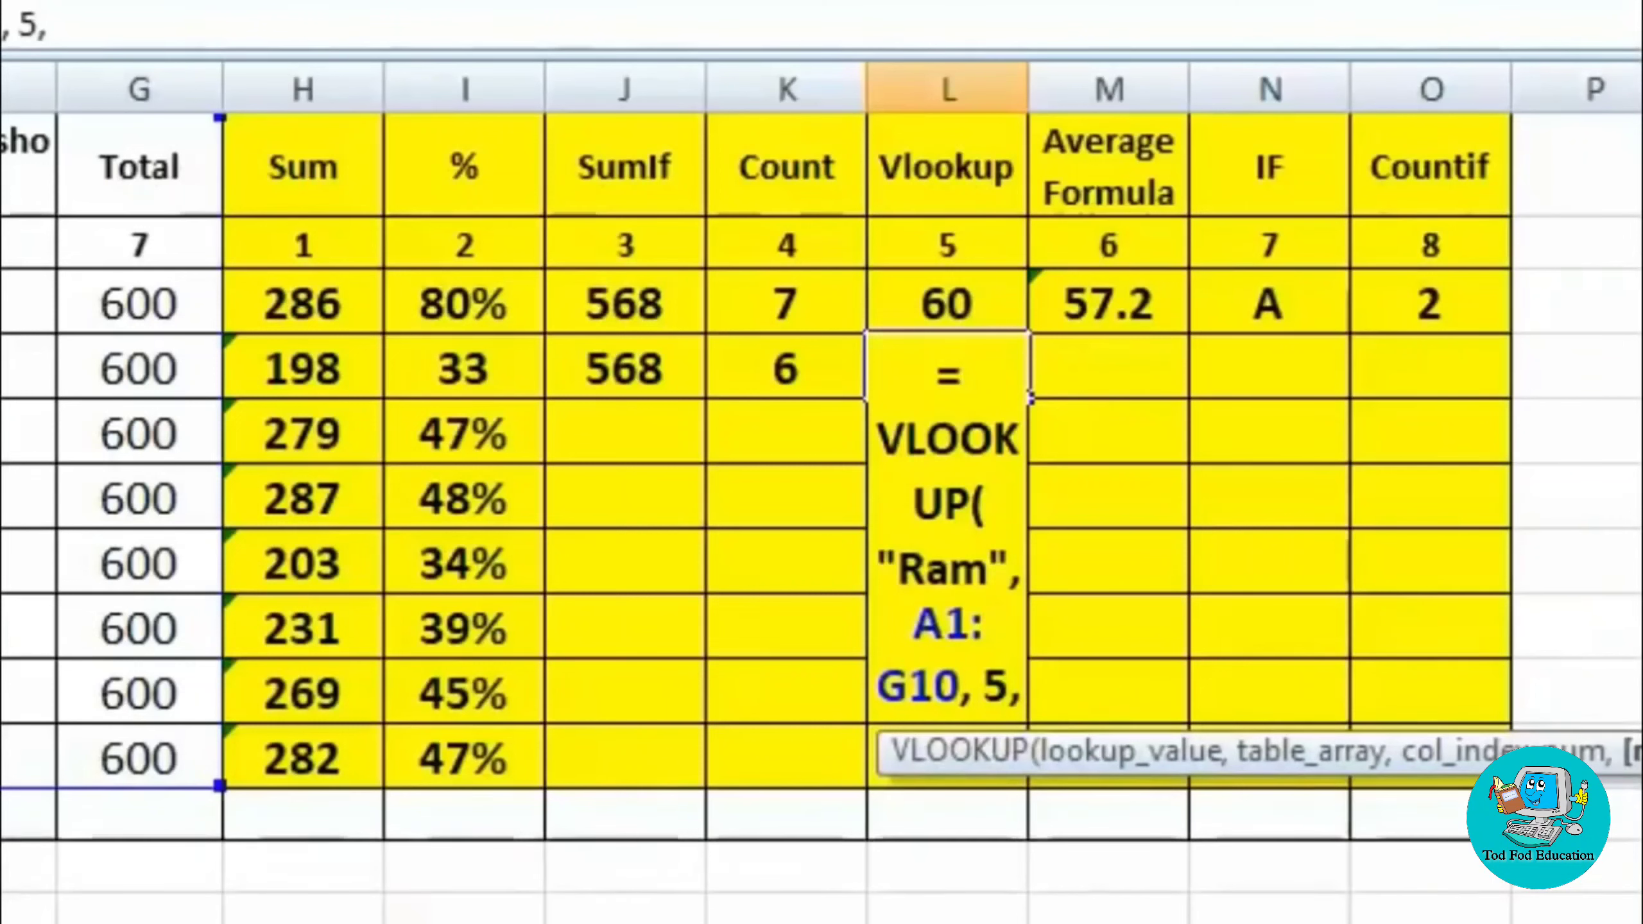
text( 0))
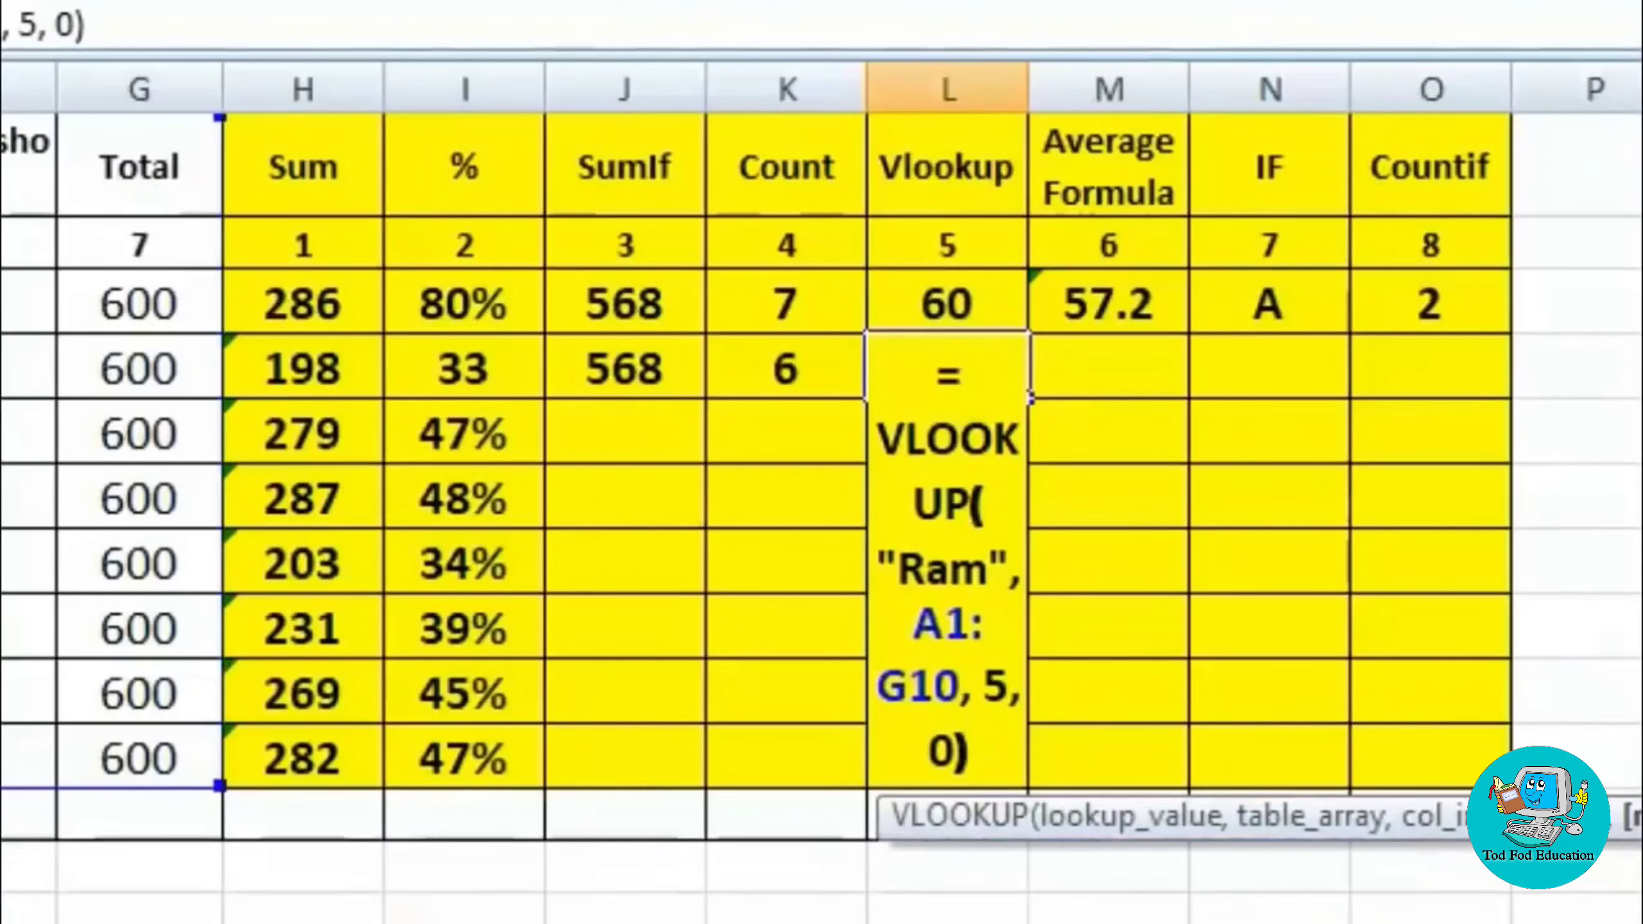
key(Return)
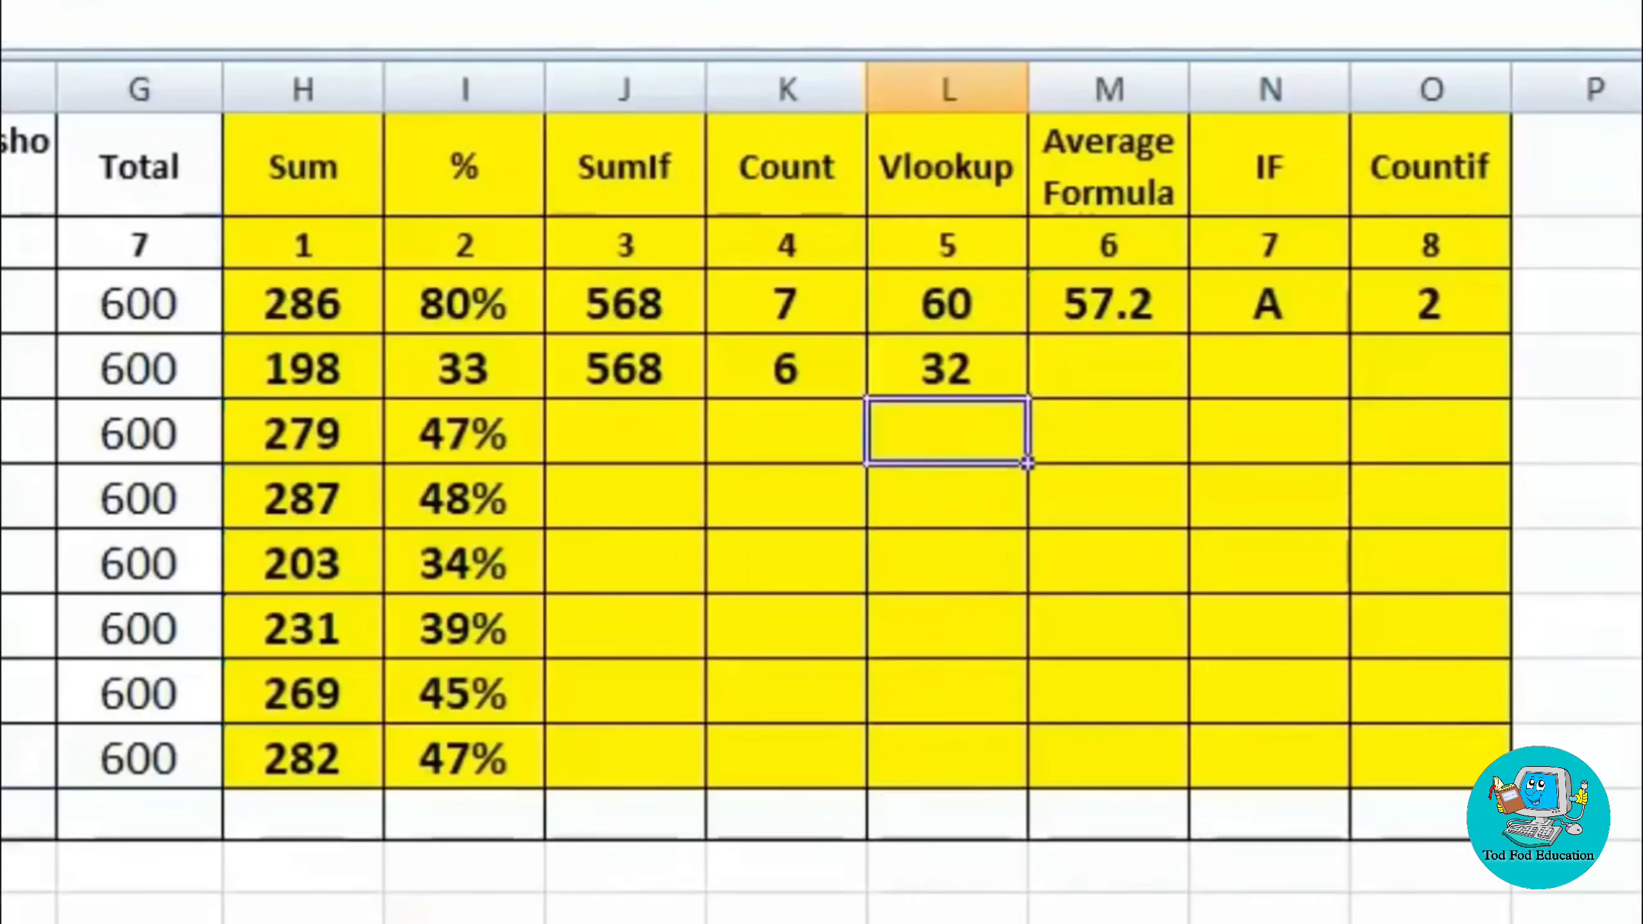
click(878, 562)
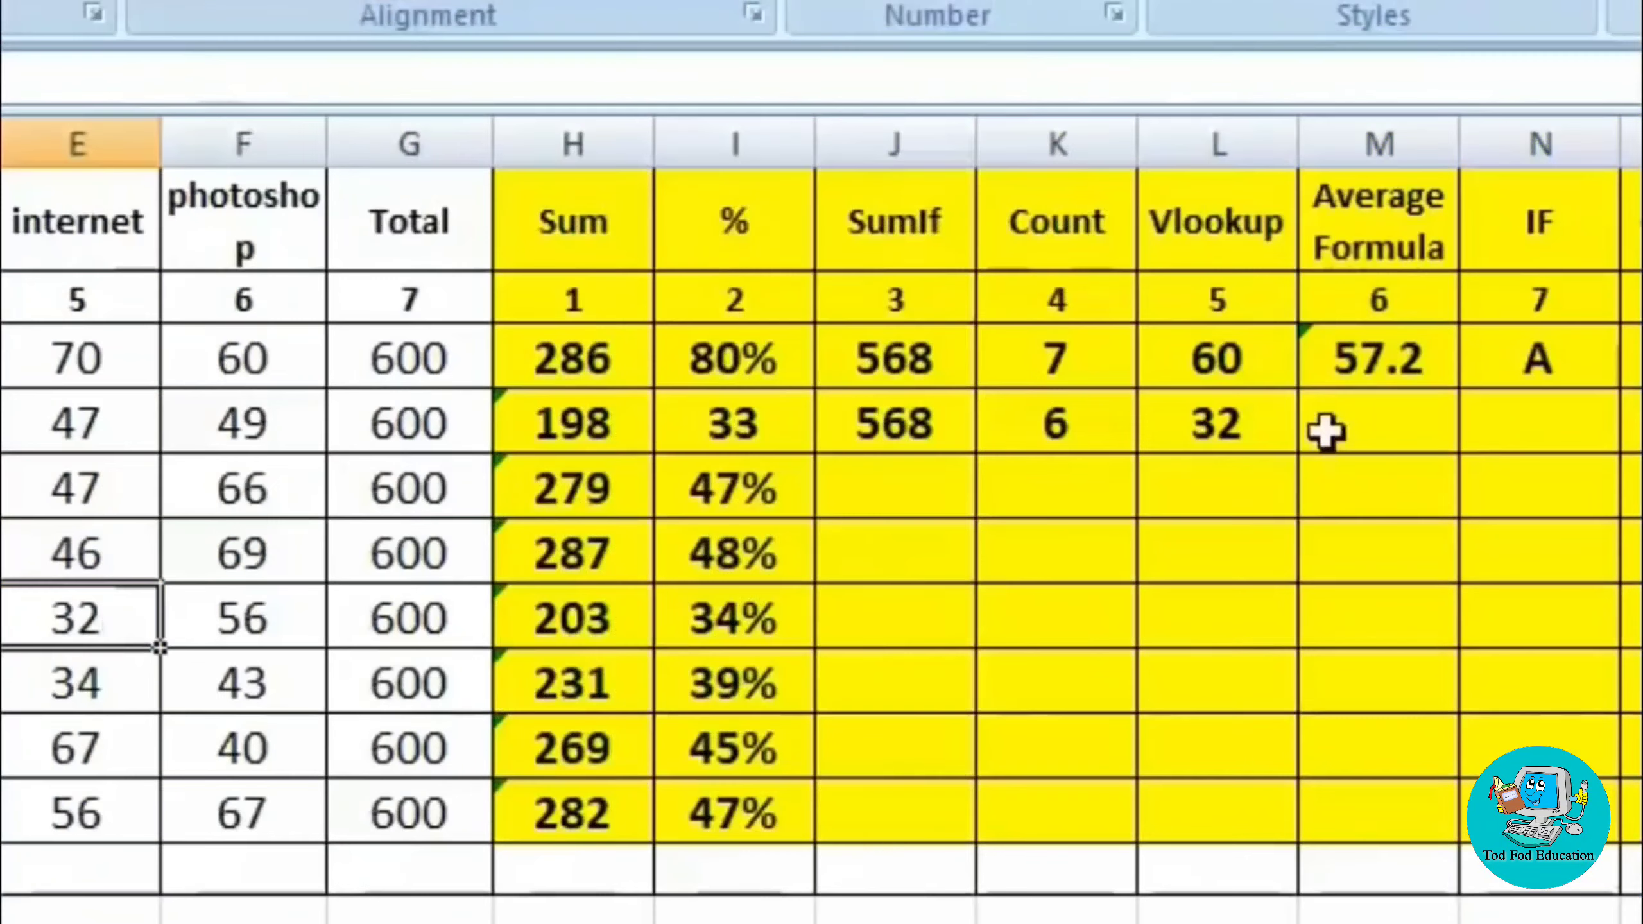
click(1256, 414)
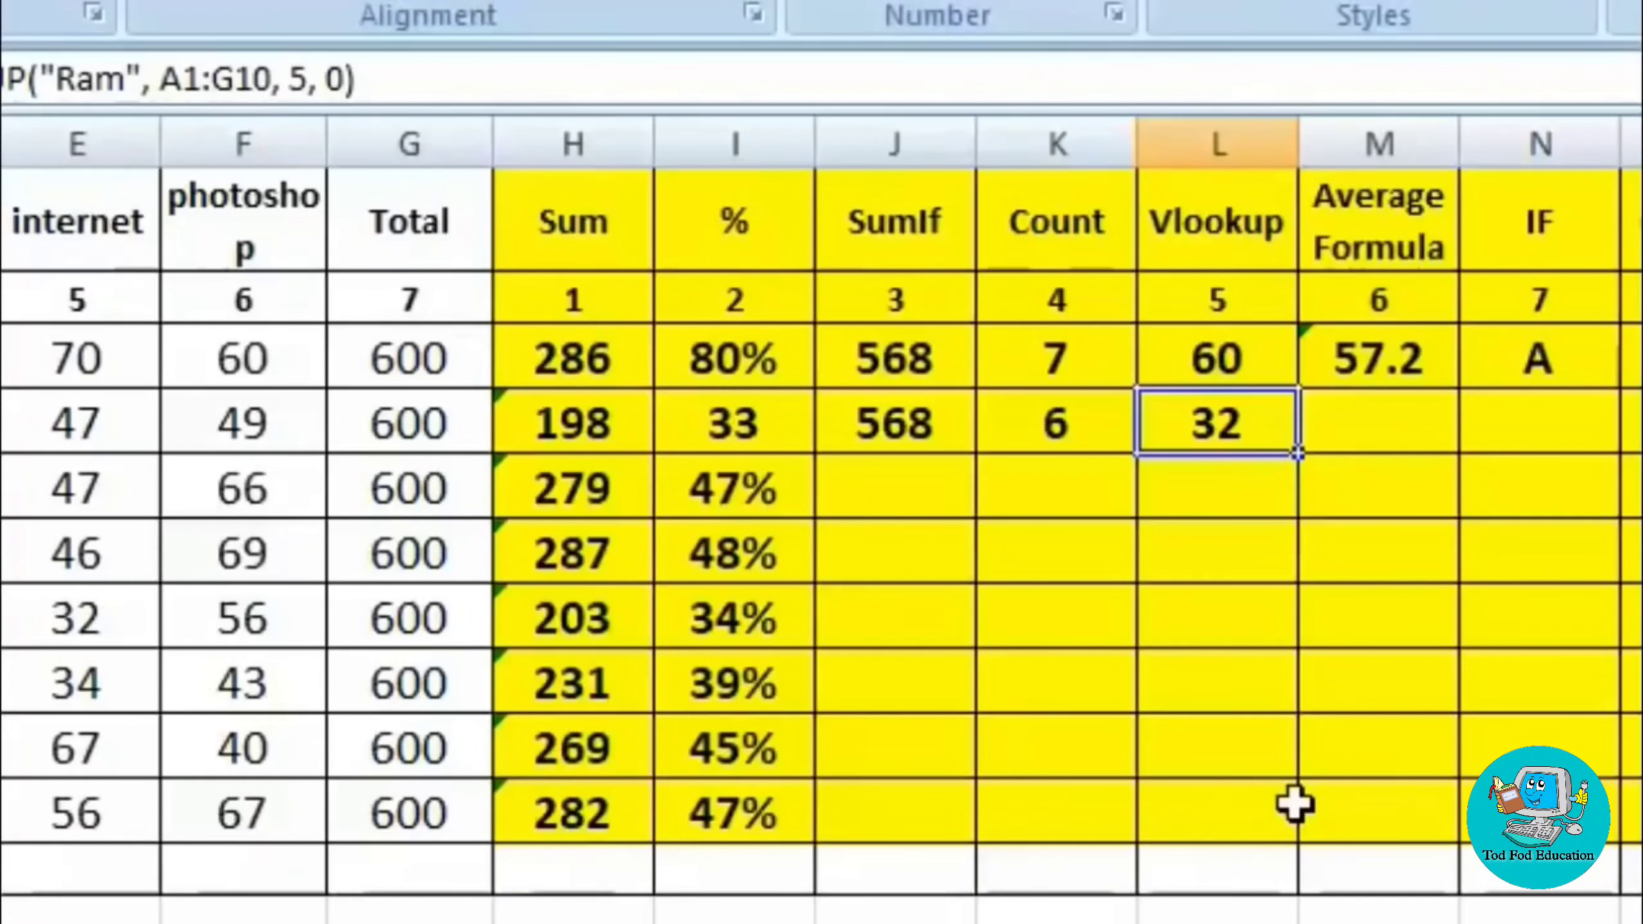
key(F2)
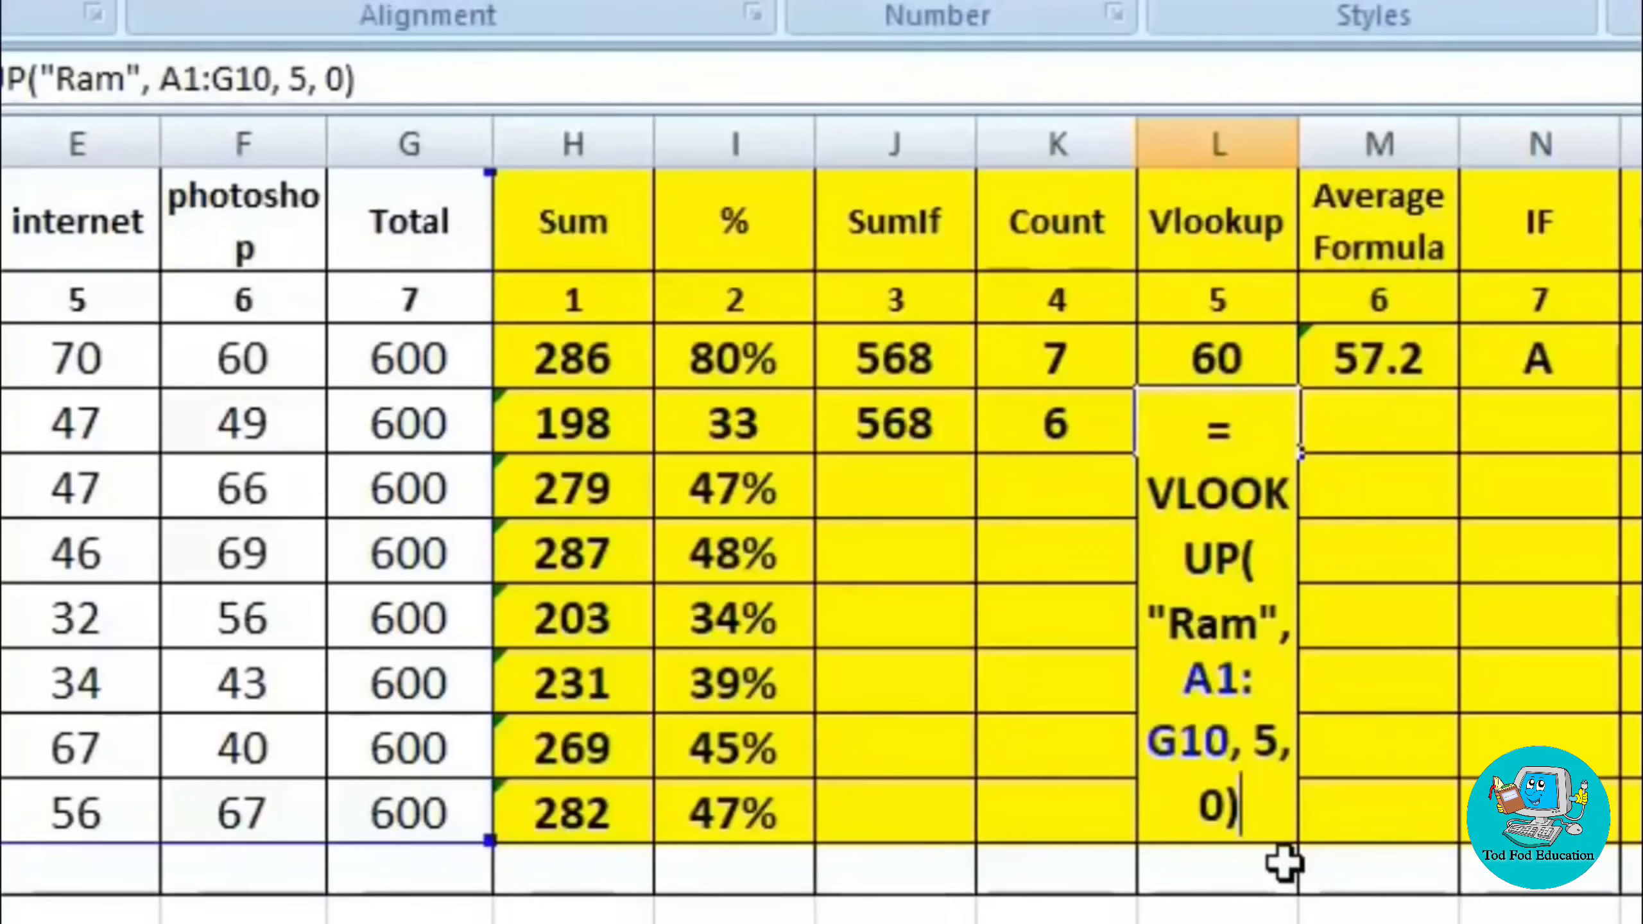
key(ctrl+Return)
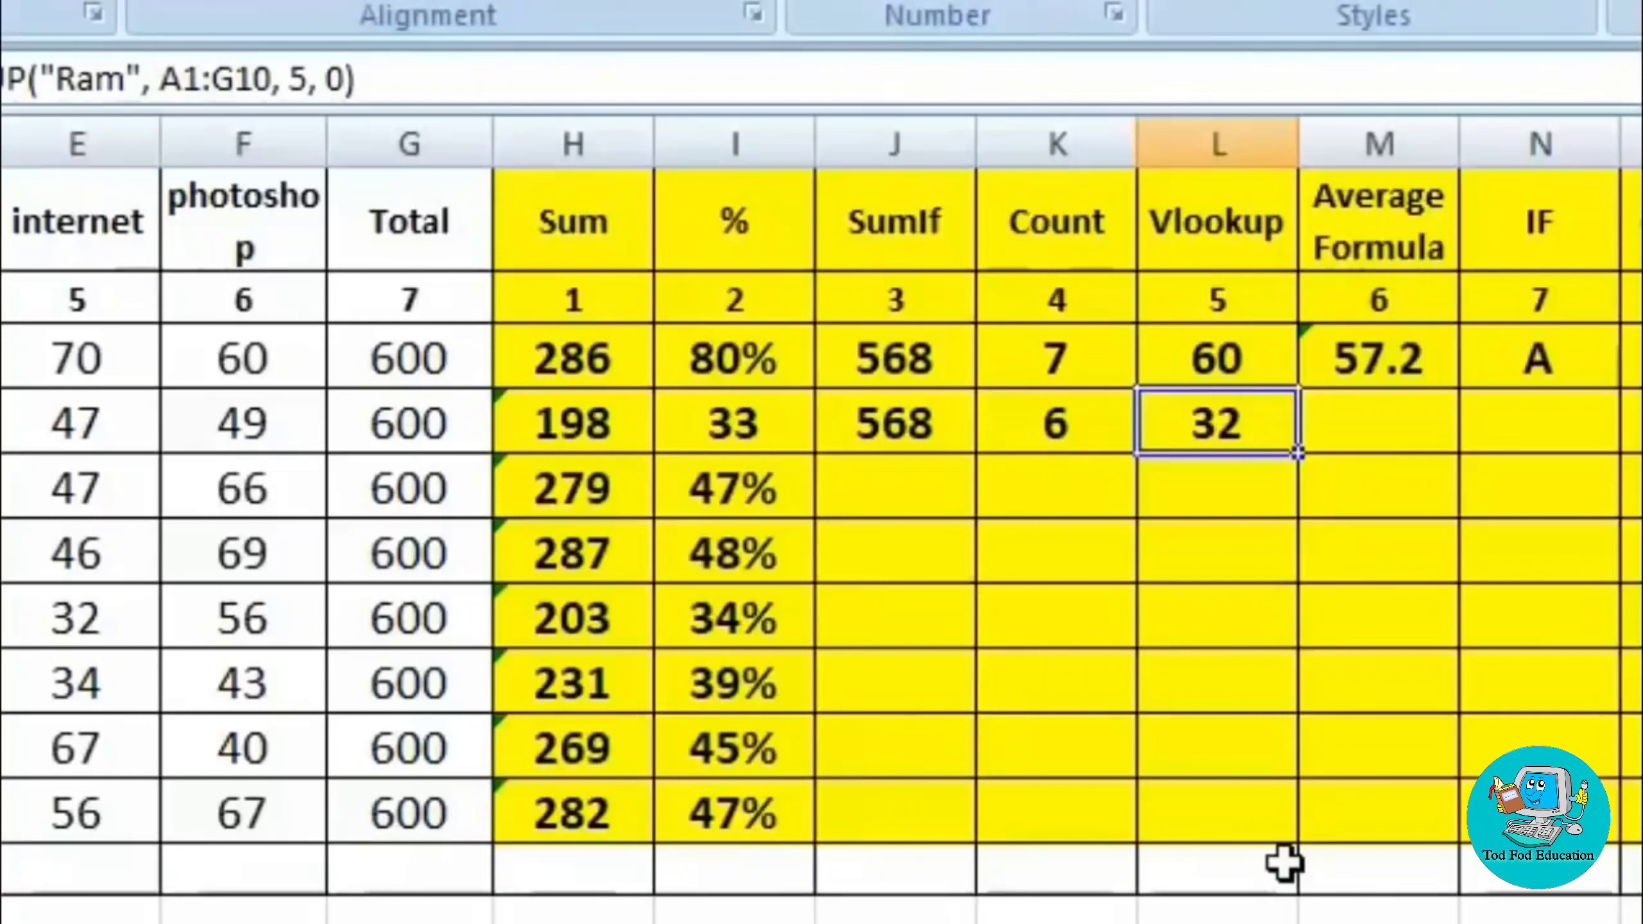
key(Right)
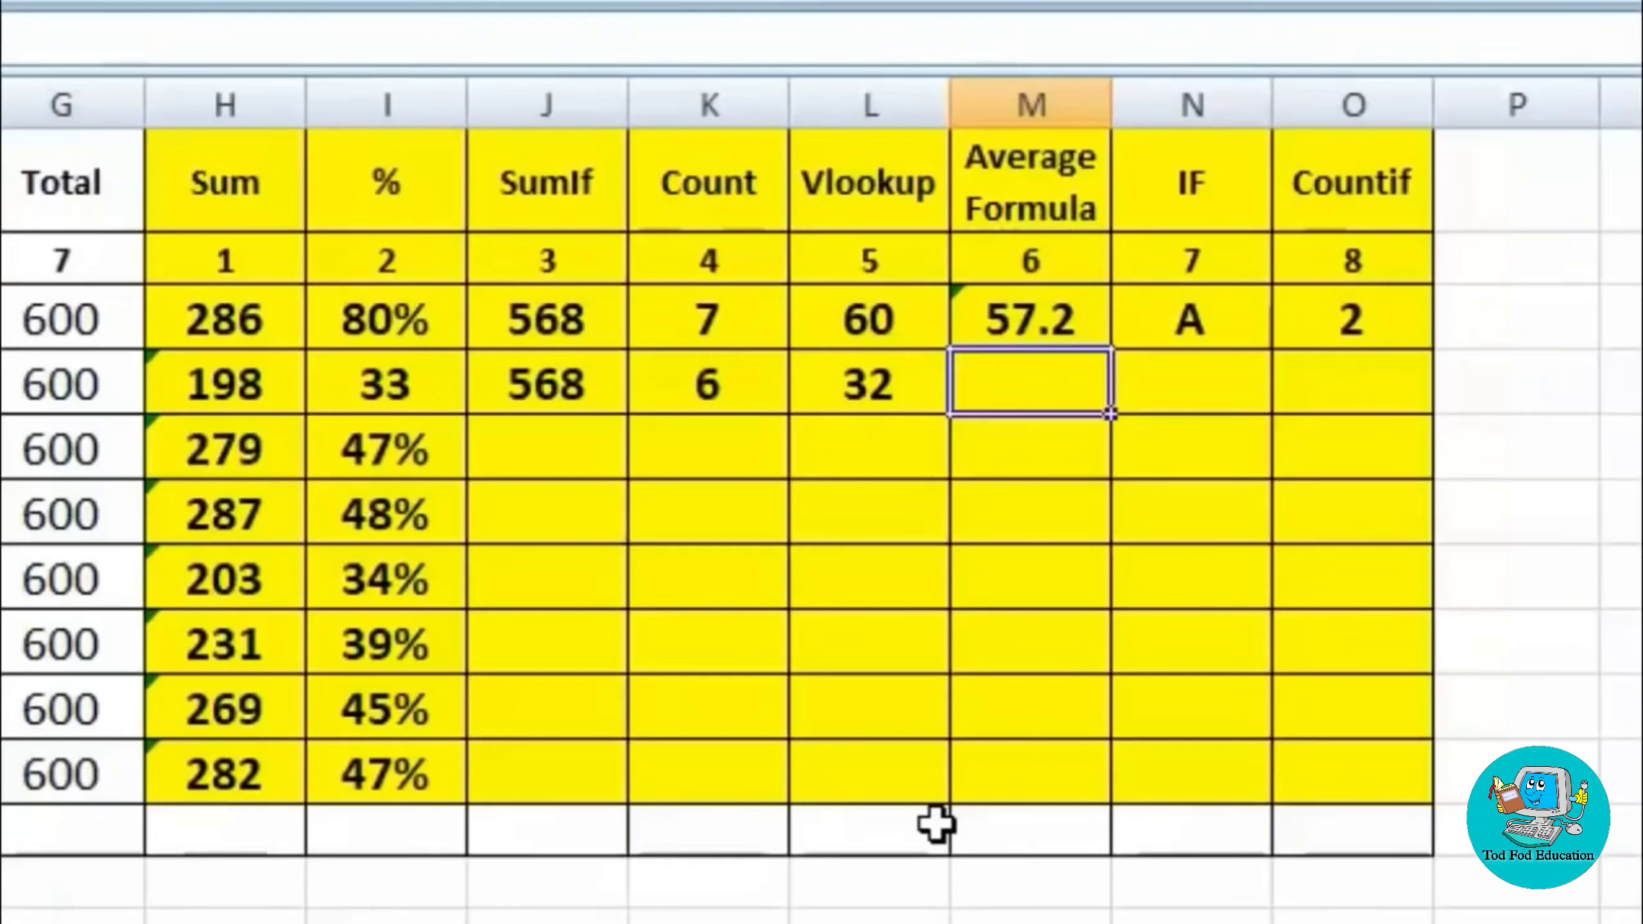
Step: Enter =AVERAGE(B4:F4) in M4, averaging the five subject marks to 39.6
text(=)
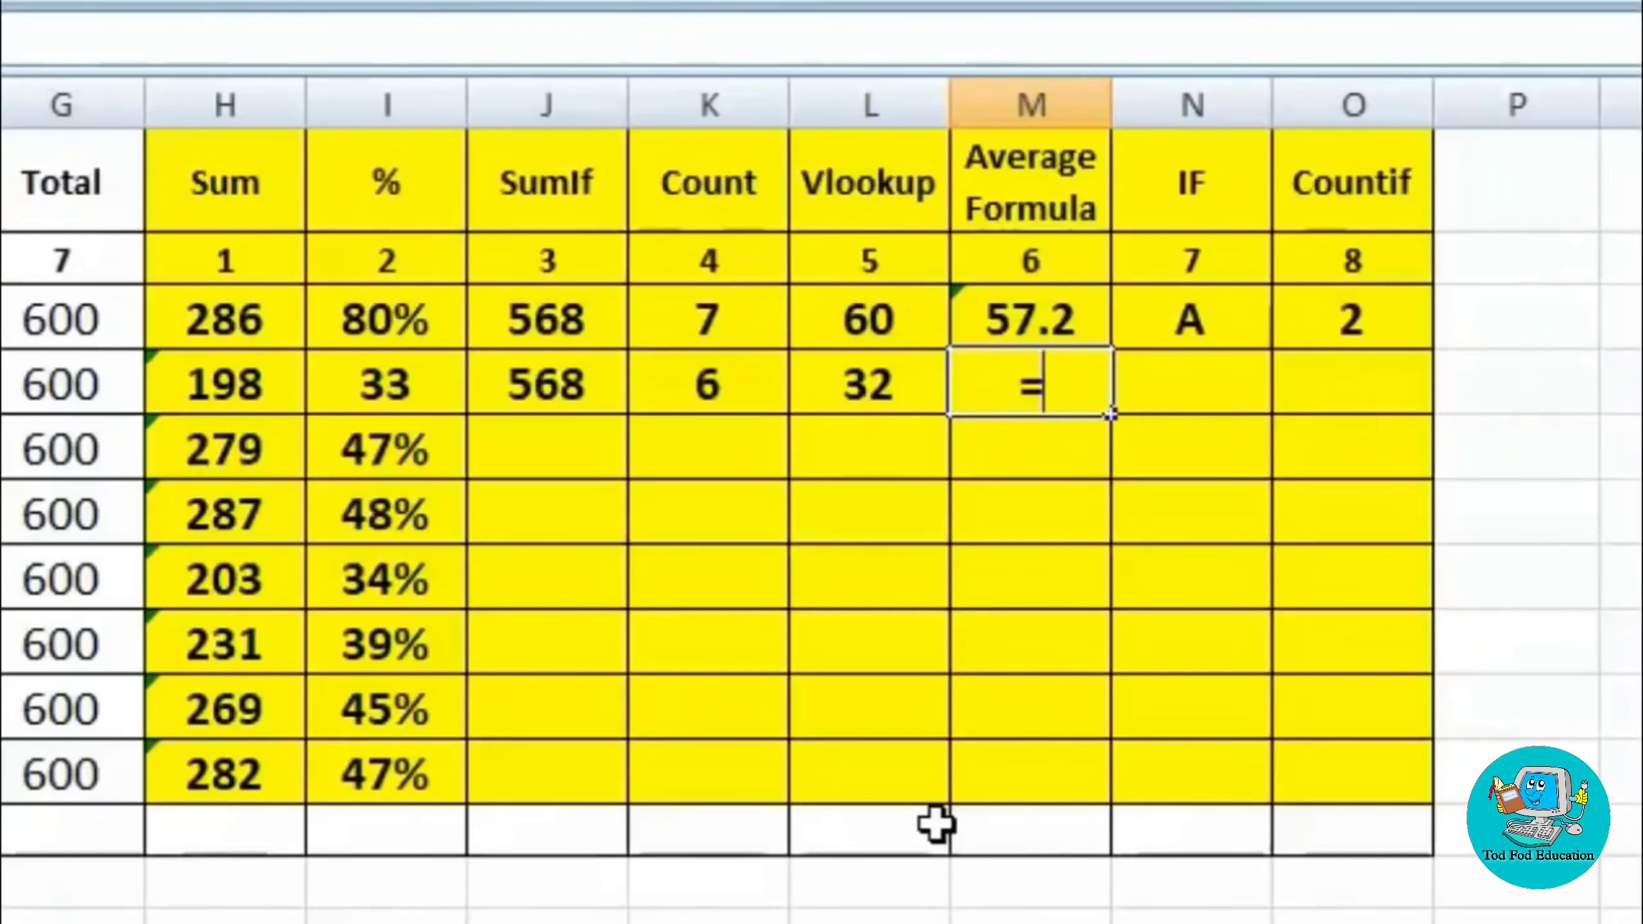
text(ave)
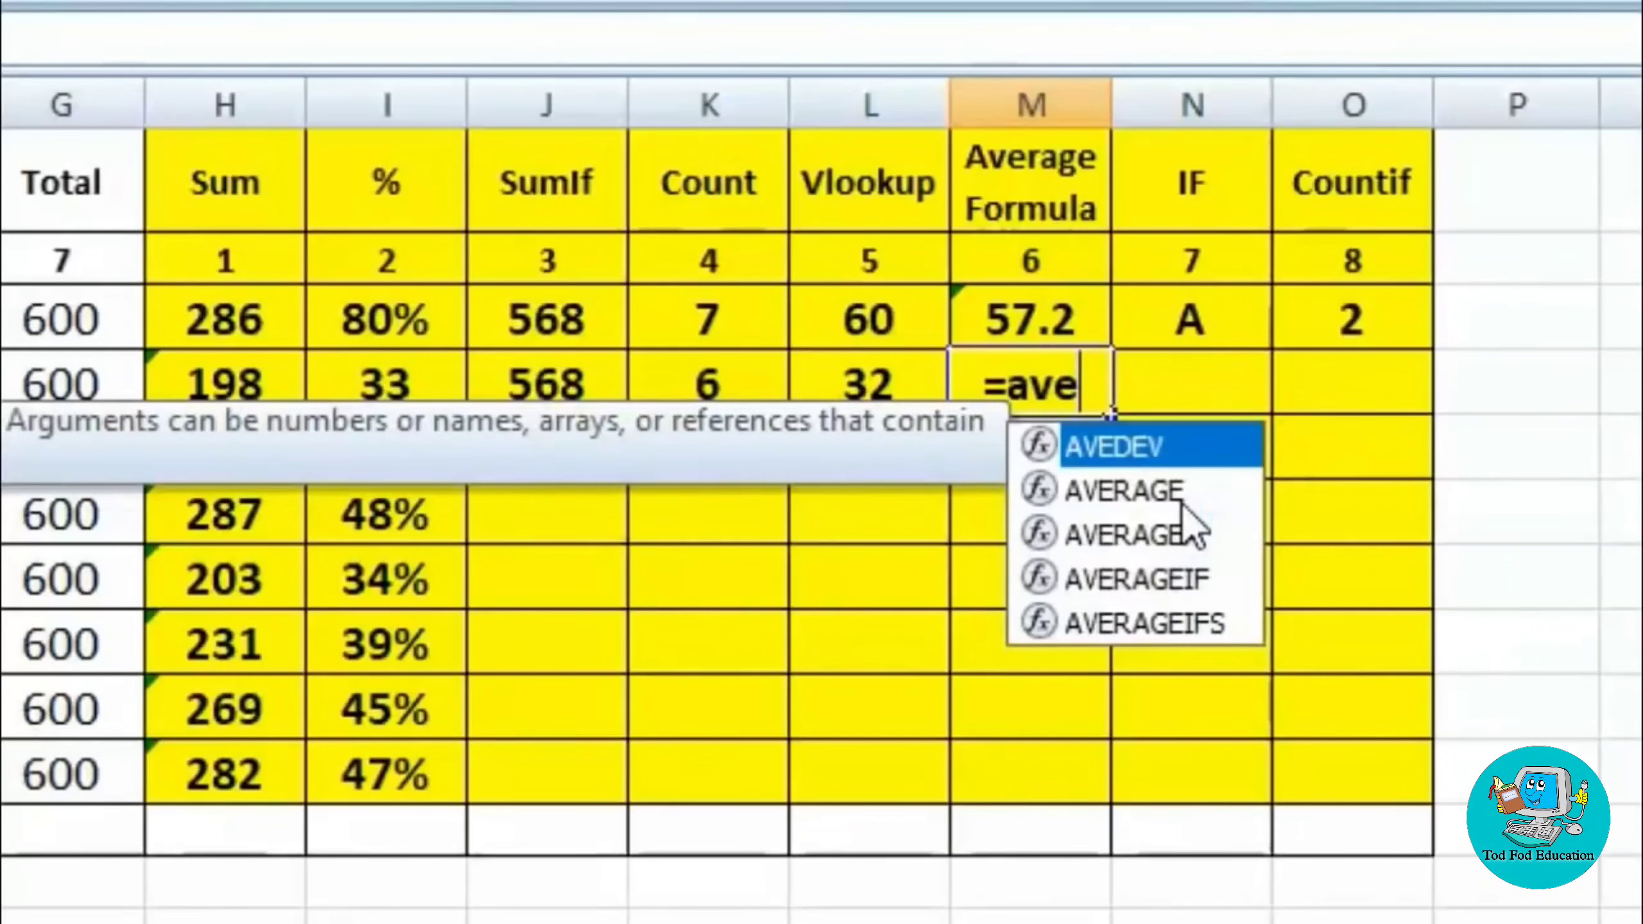
double_click(1158, 495)
drag(391, 363, 1064, 367)
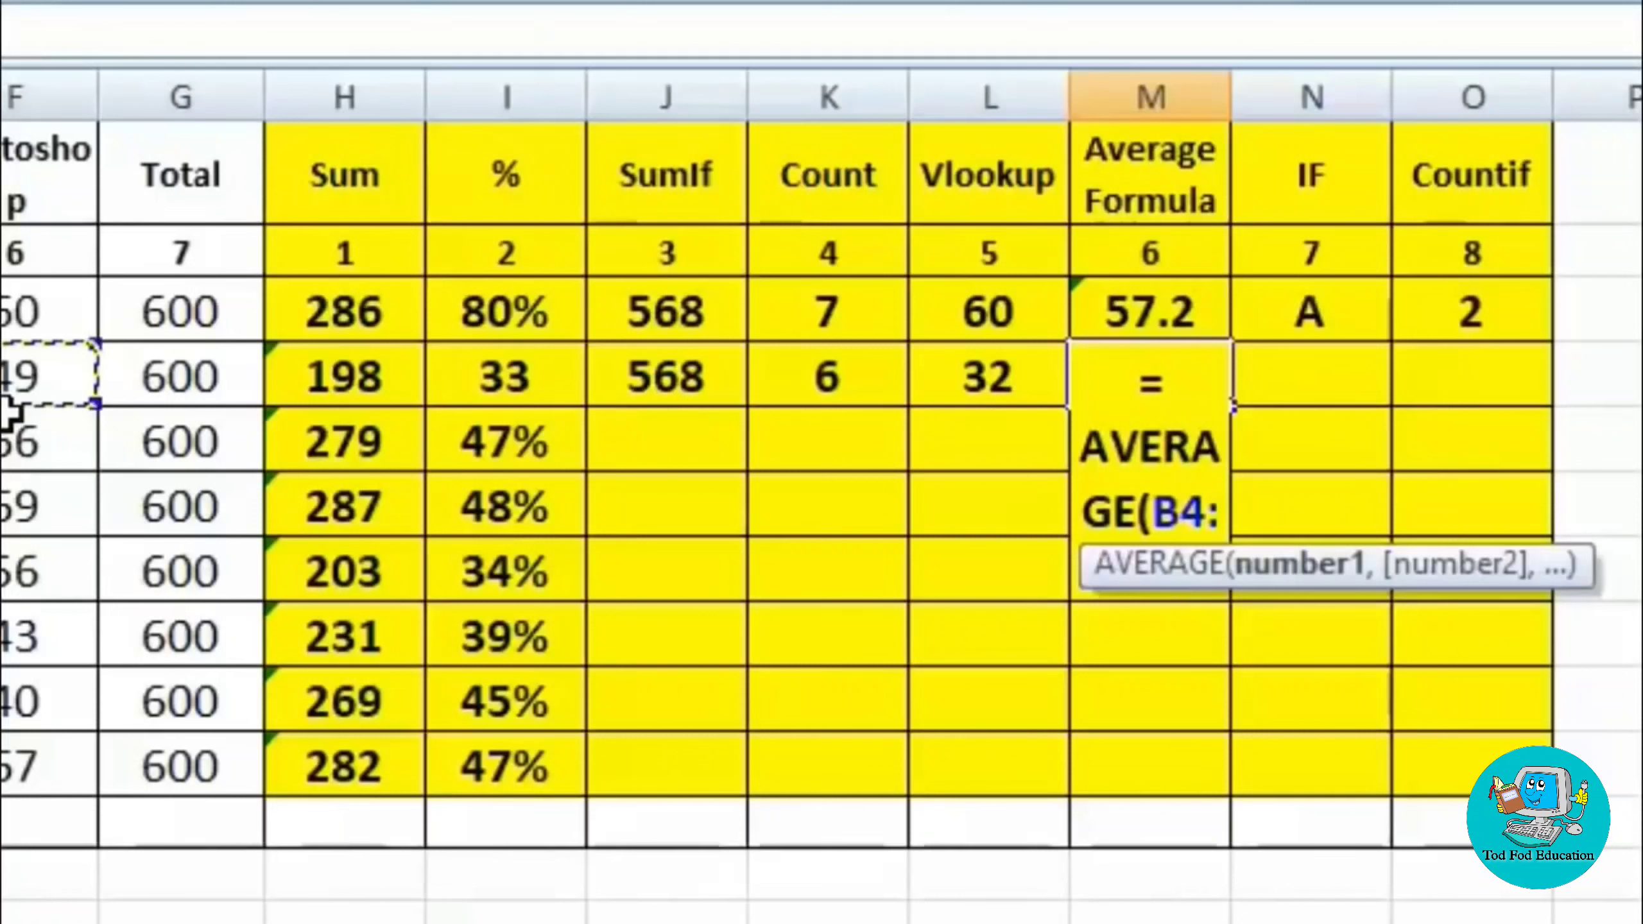
text())
key(Return)
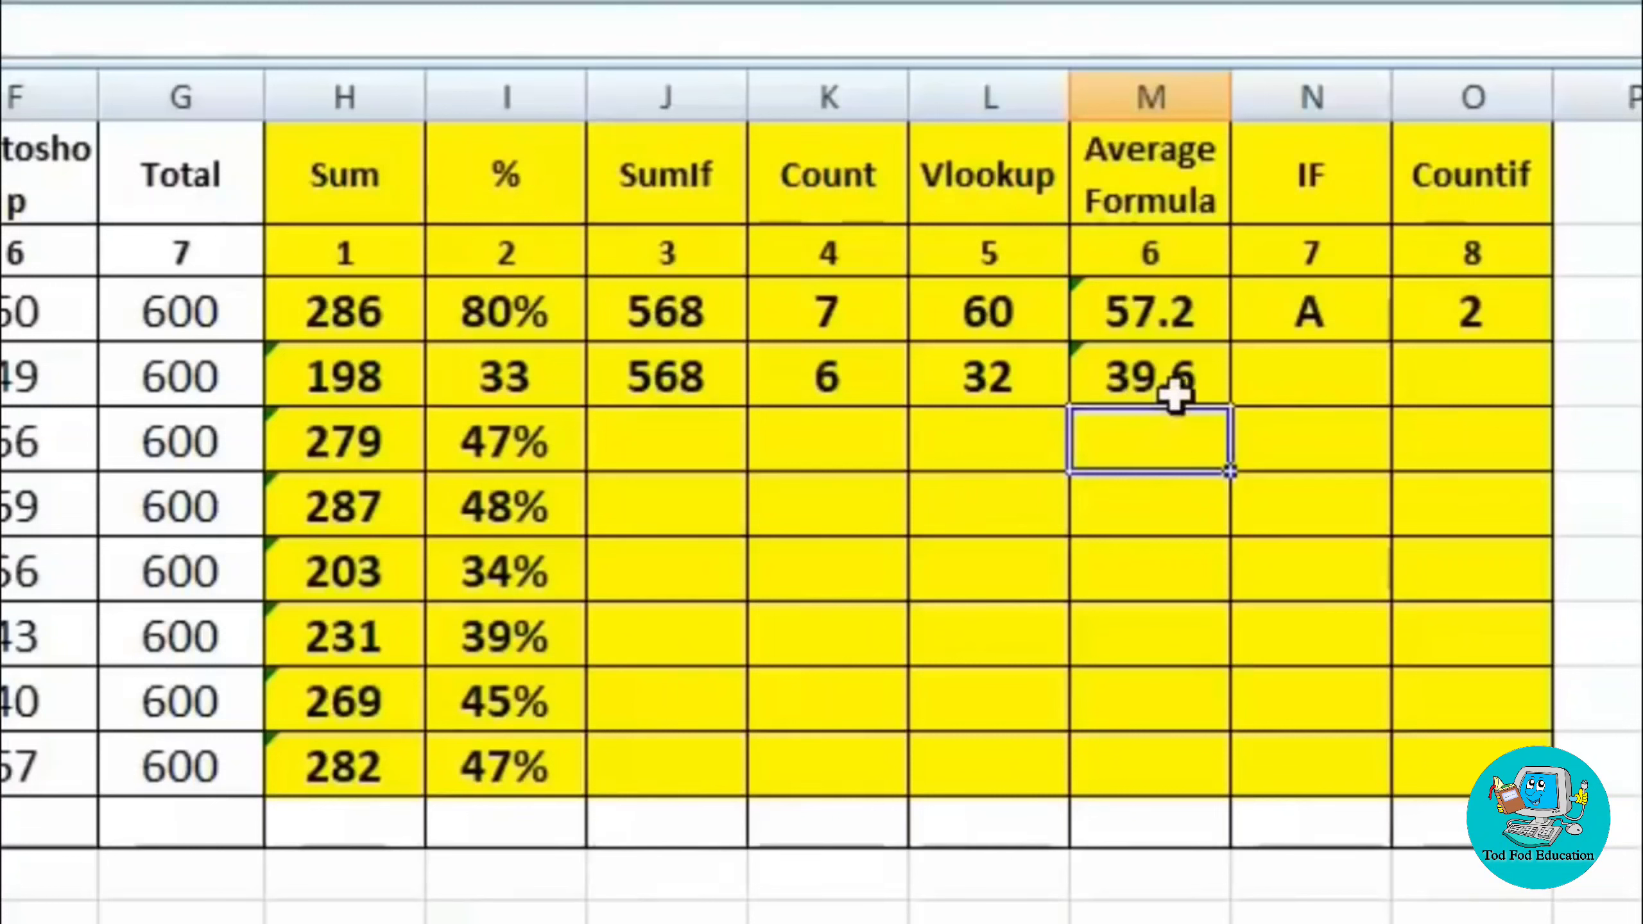
Step: Copy M4's average formula down through M11 so every remaining student gets an average
click(1140, 380)
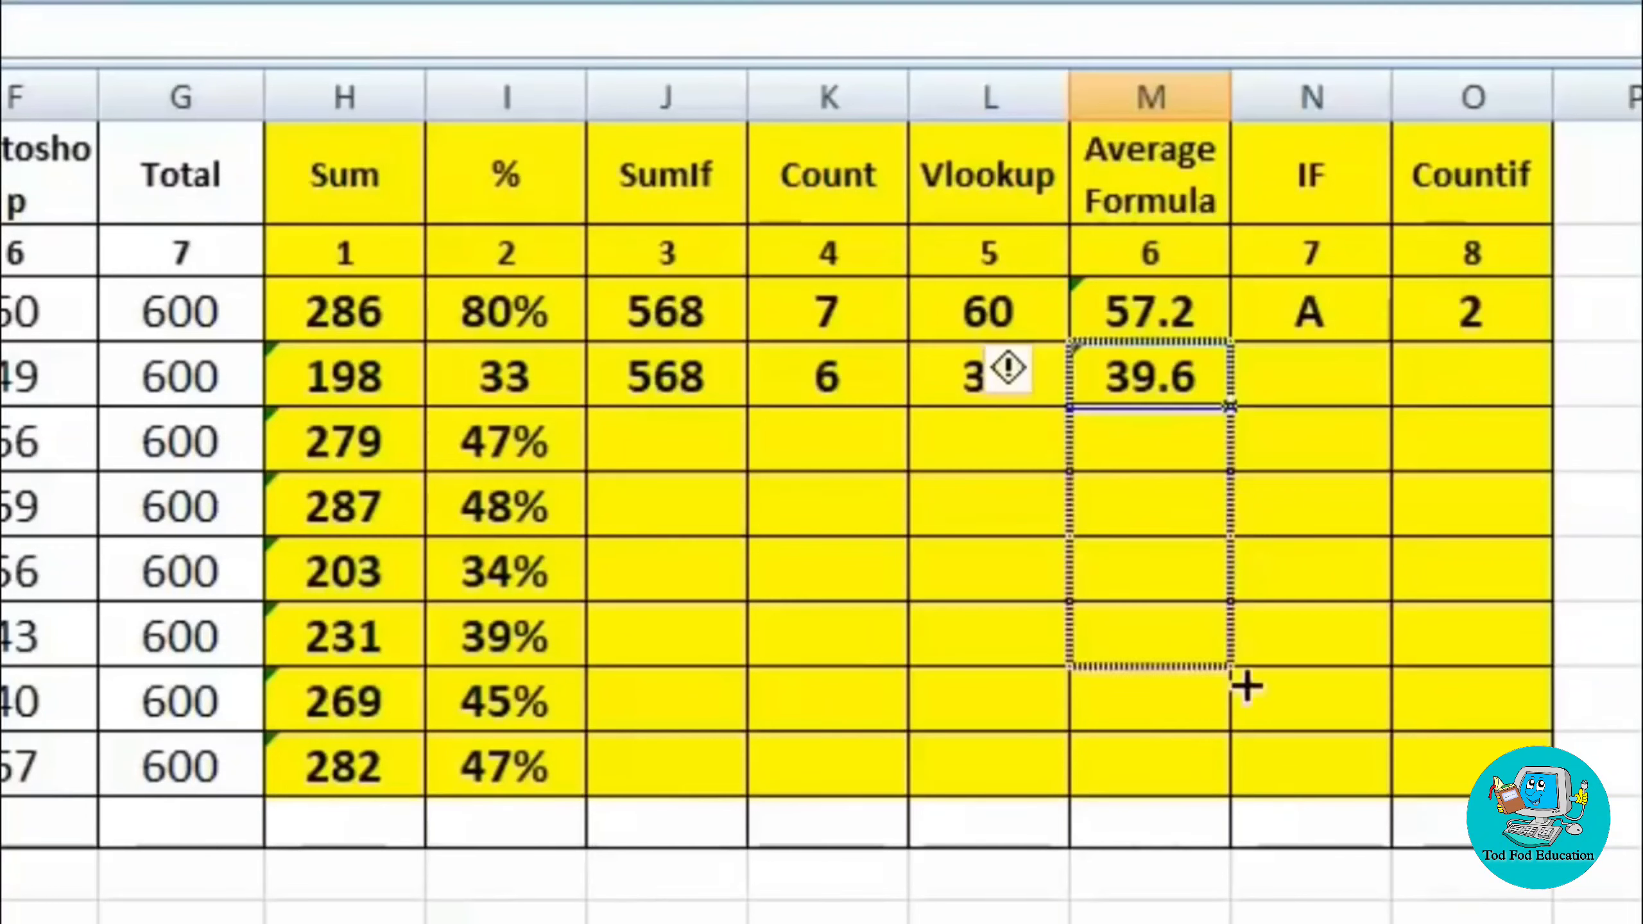
drag(1233, 409, 1254, 794)
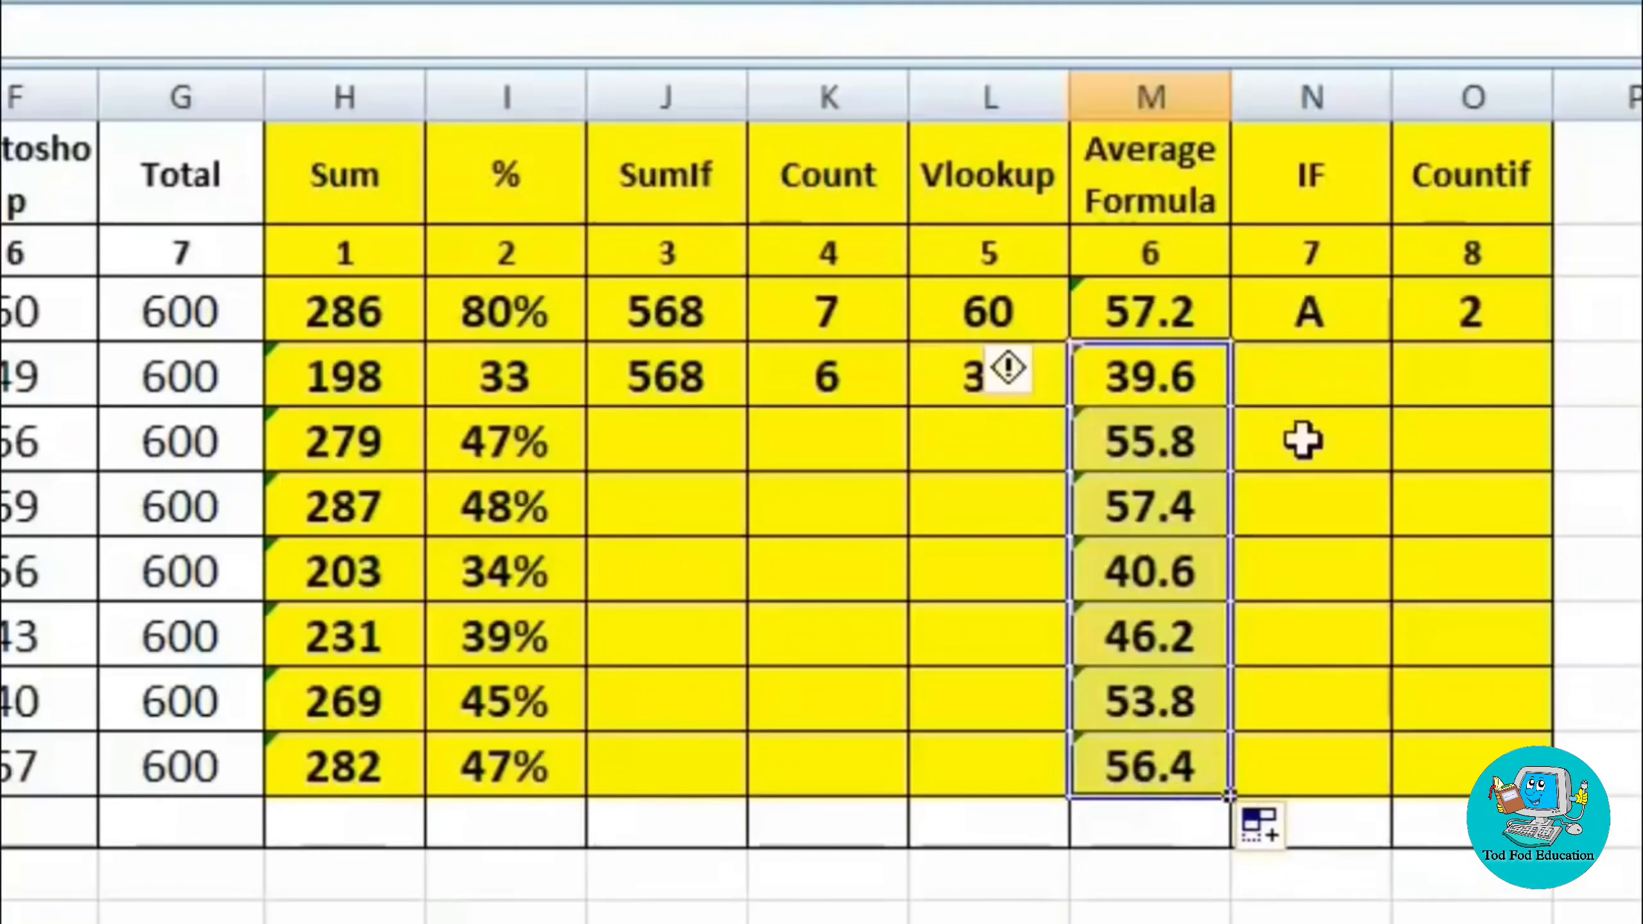
click(1307, 379)
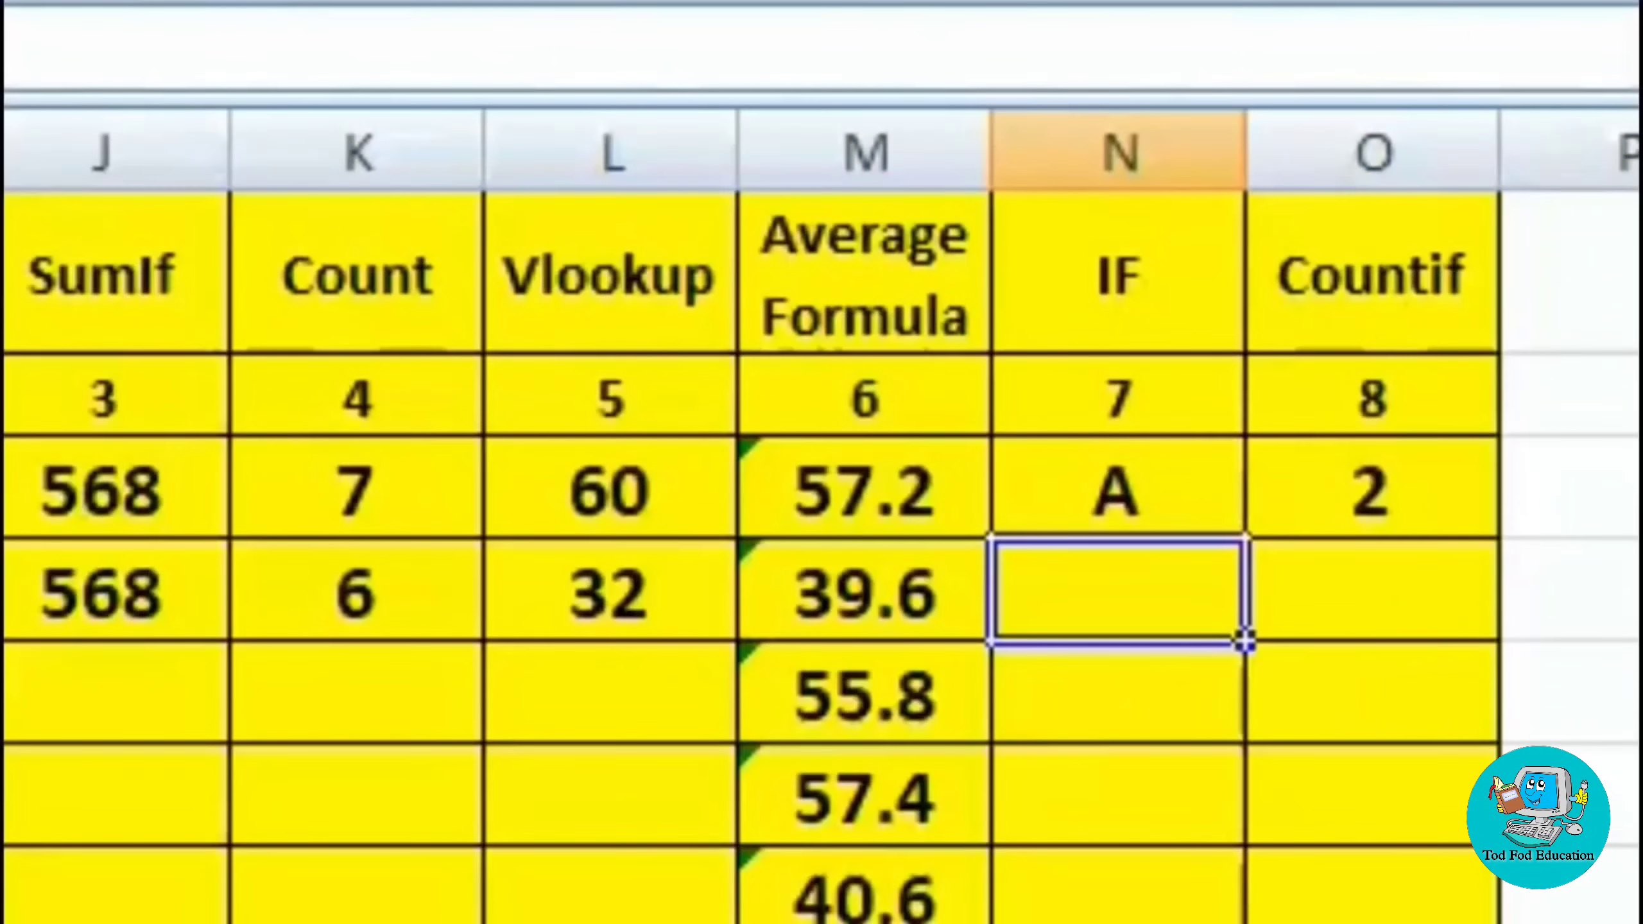
Step: Begin the grade formula =IF(I4>=75%, "A", IF( awarding A for 75% or more
text(=)
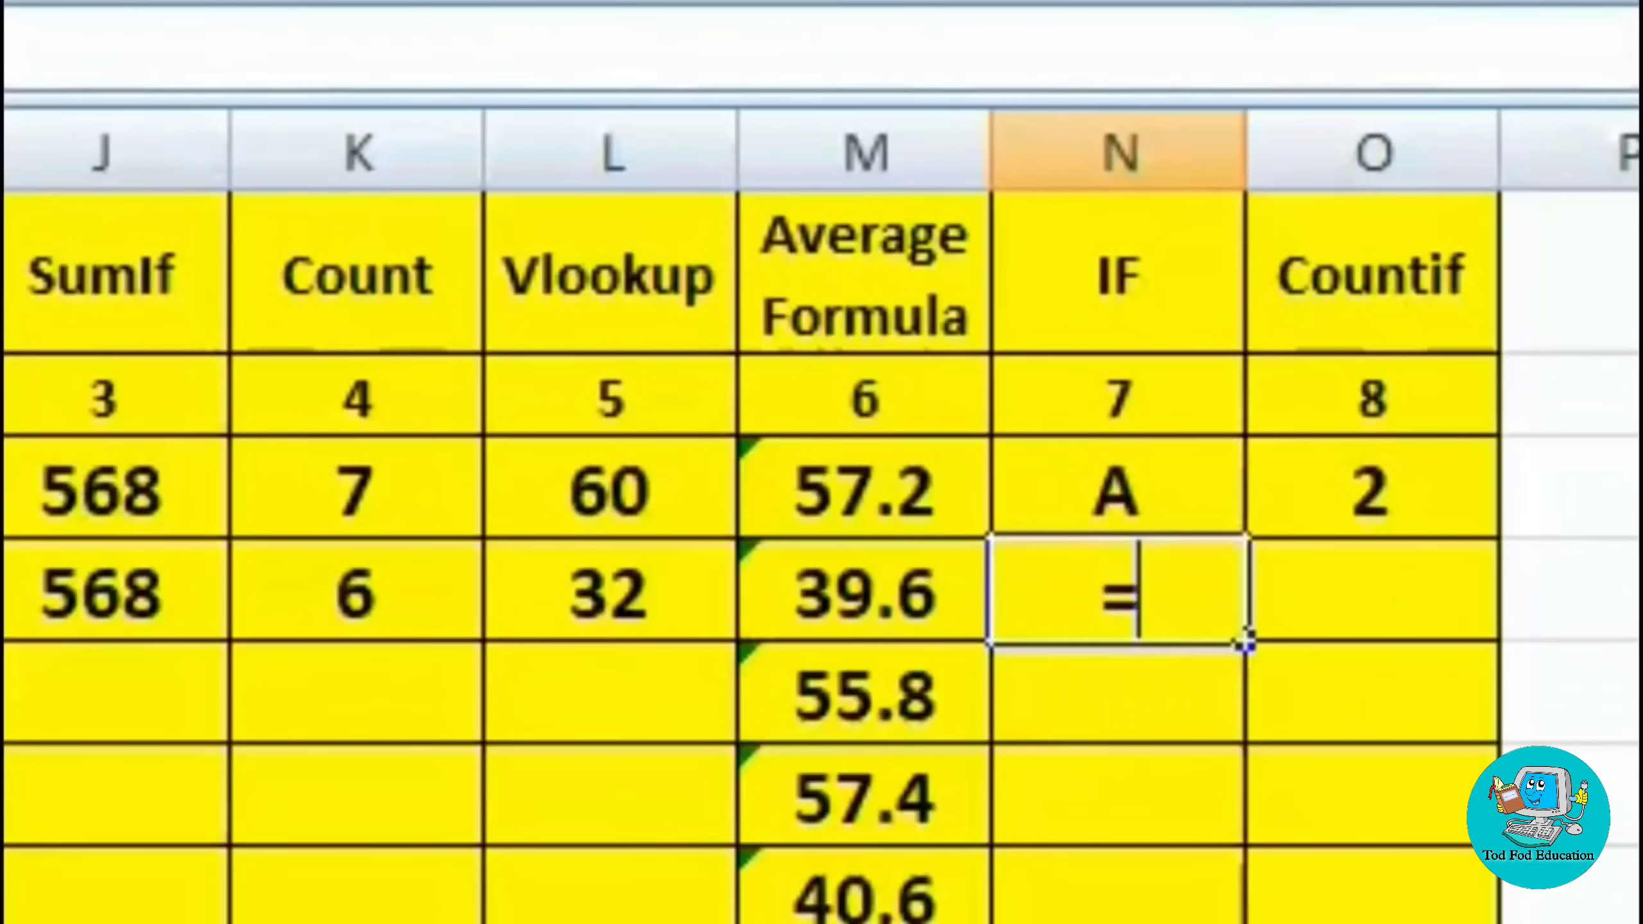
text(if)
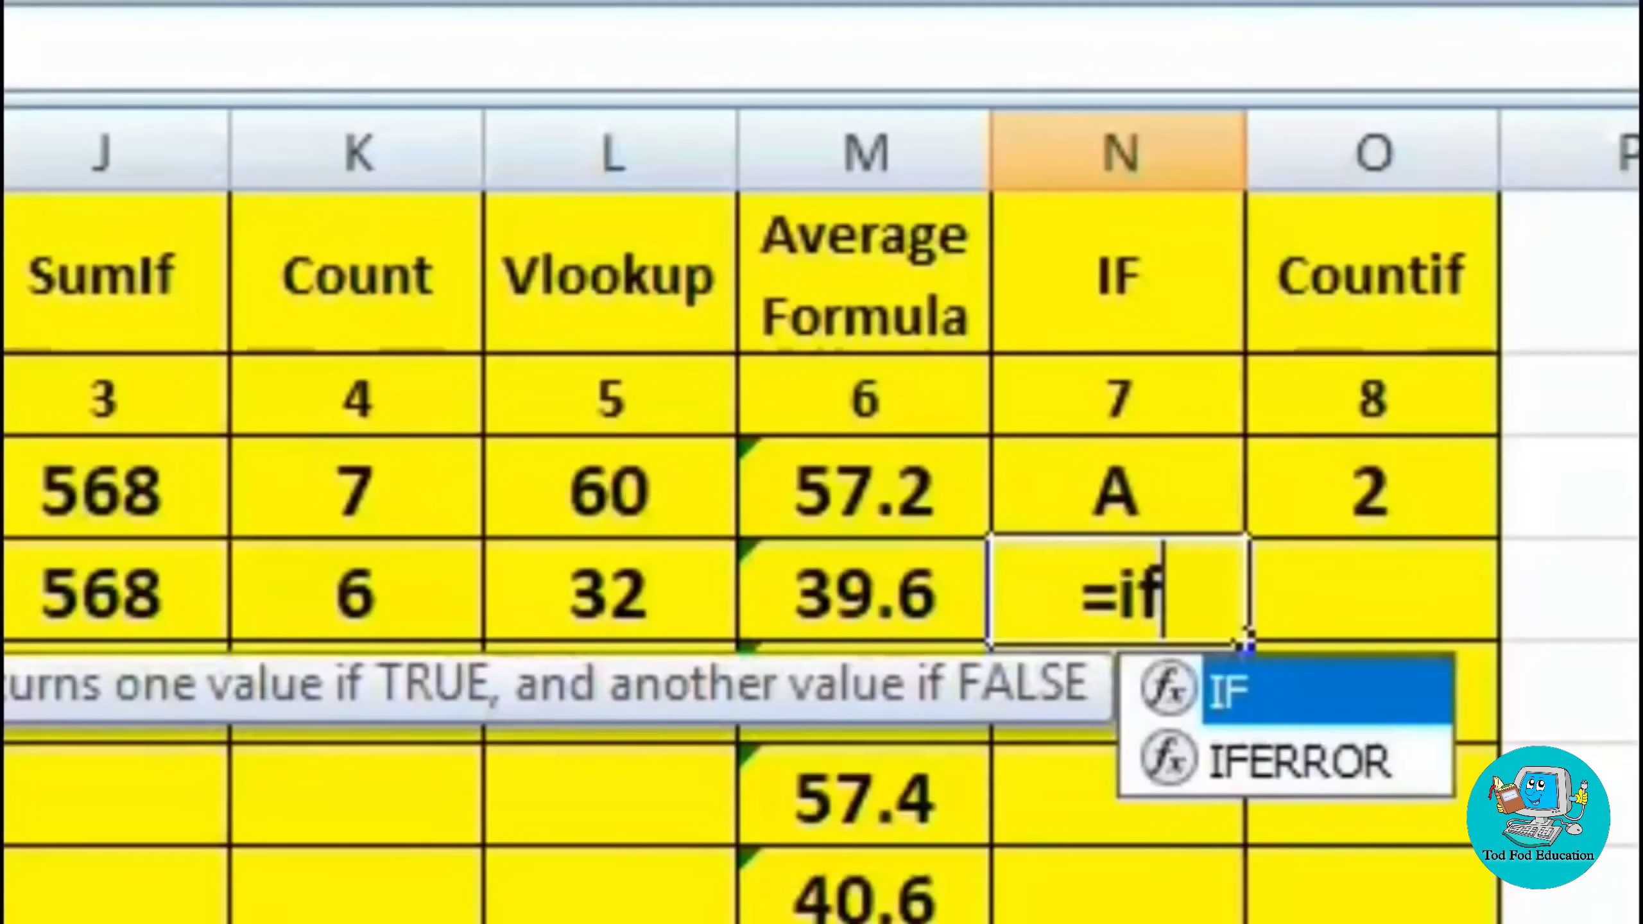
text(()
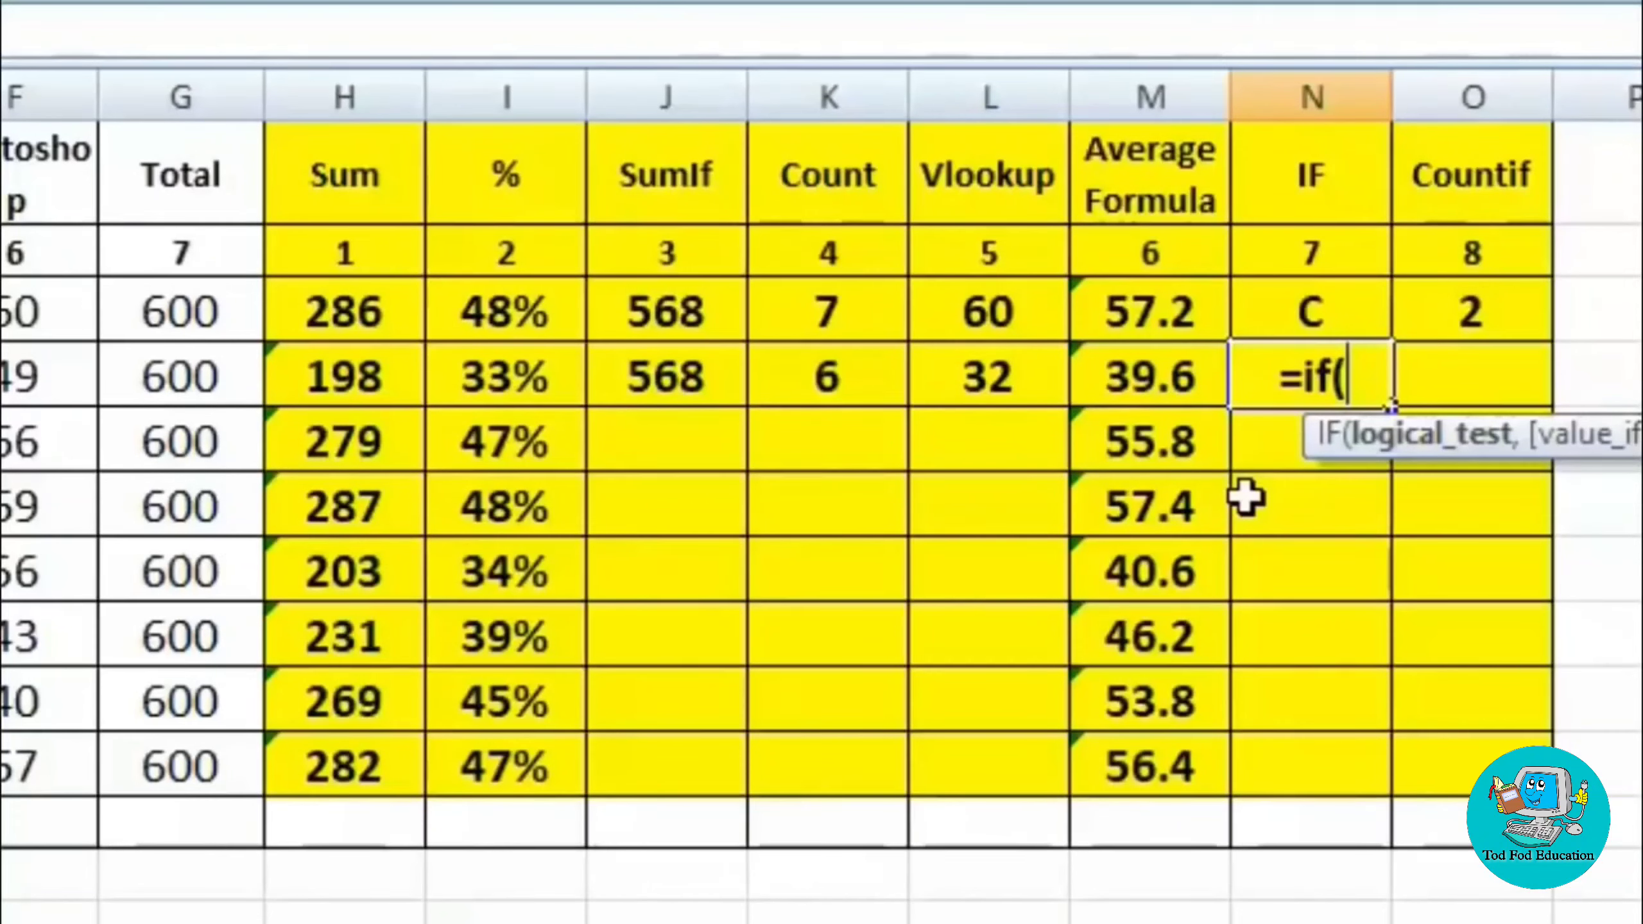
click(479, 386)
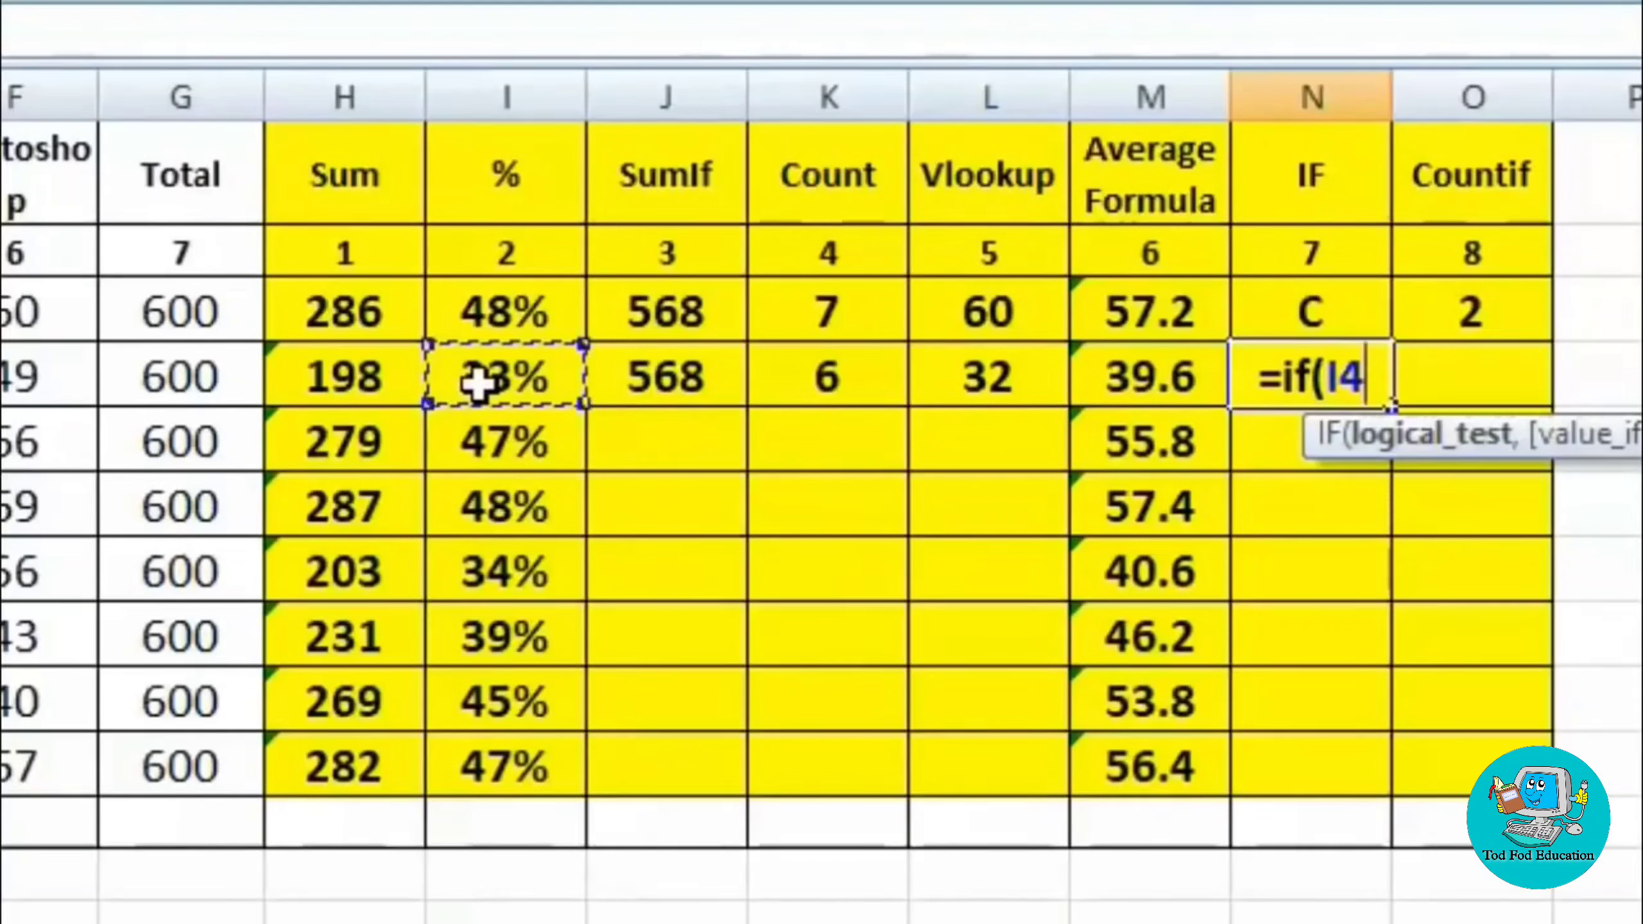
text(>)
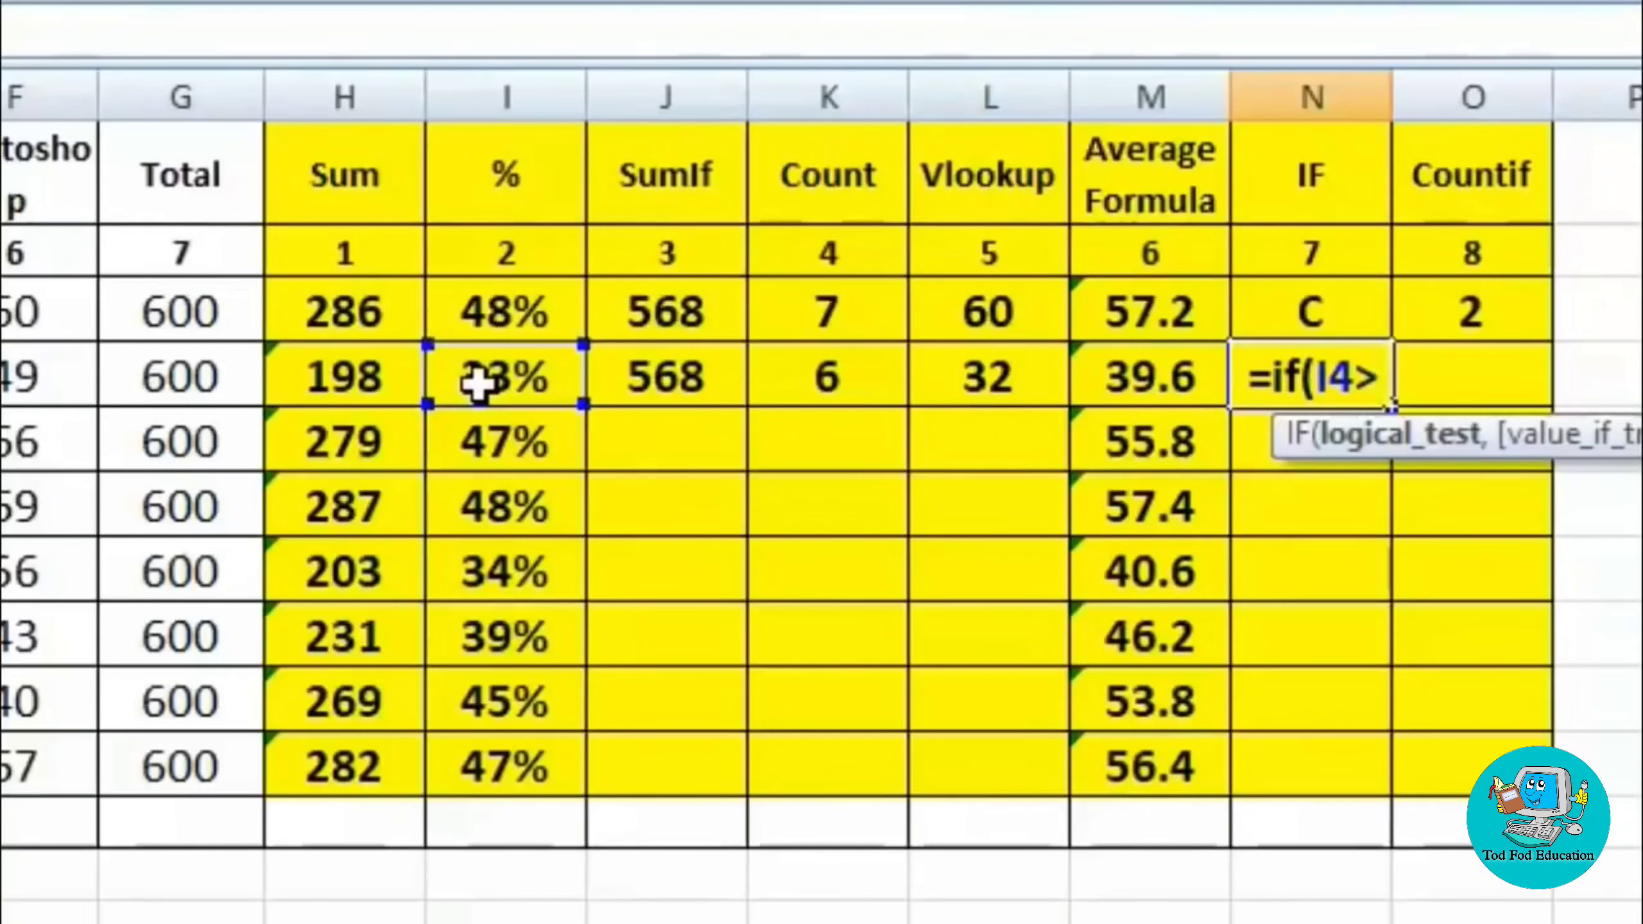
text(=)
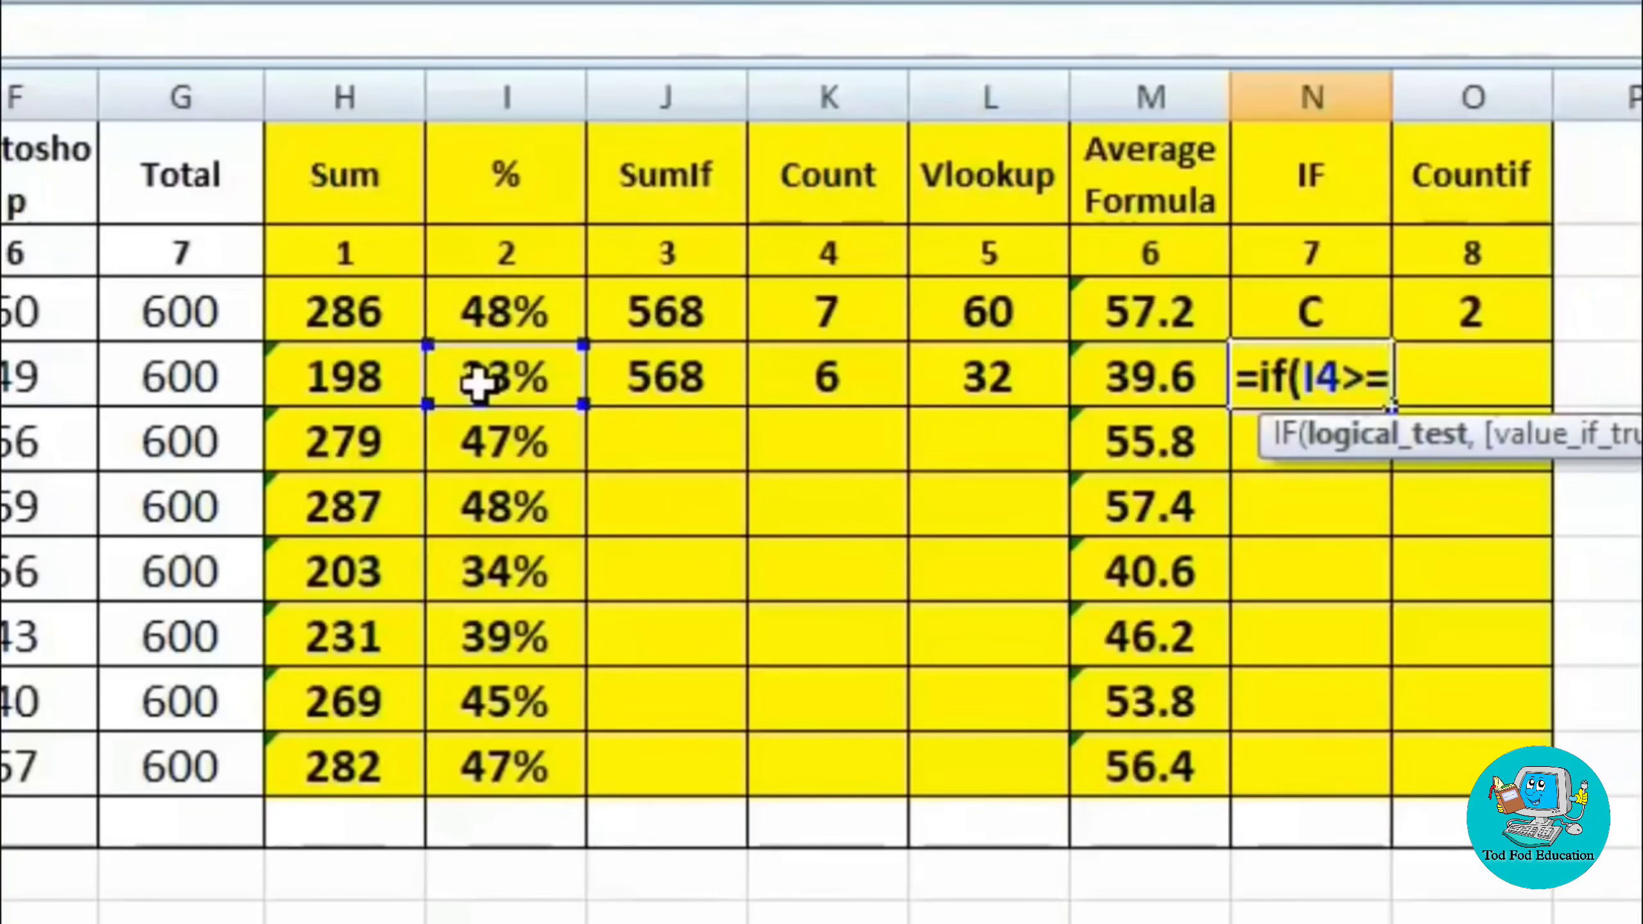
text(75)
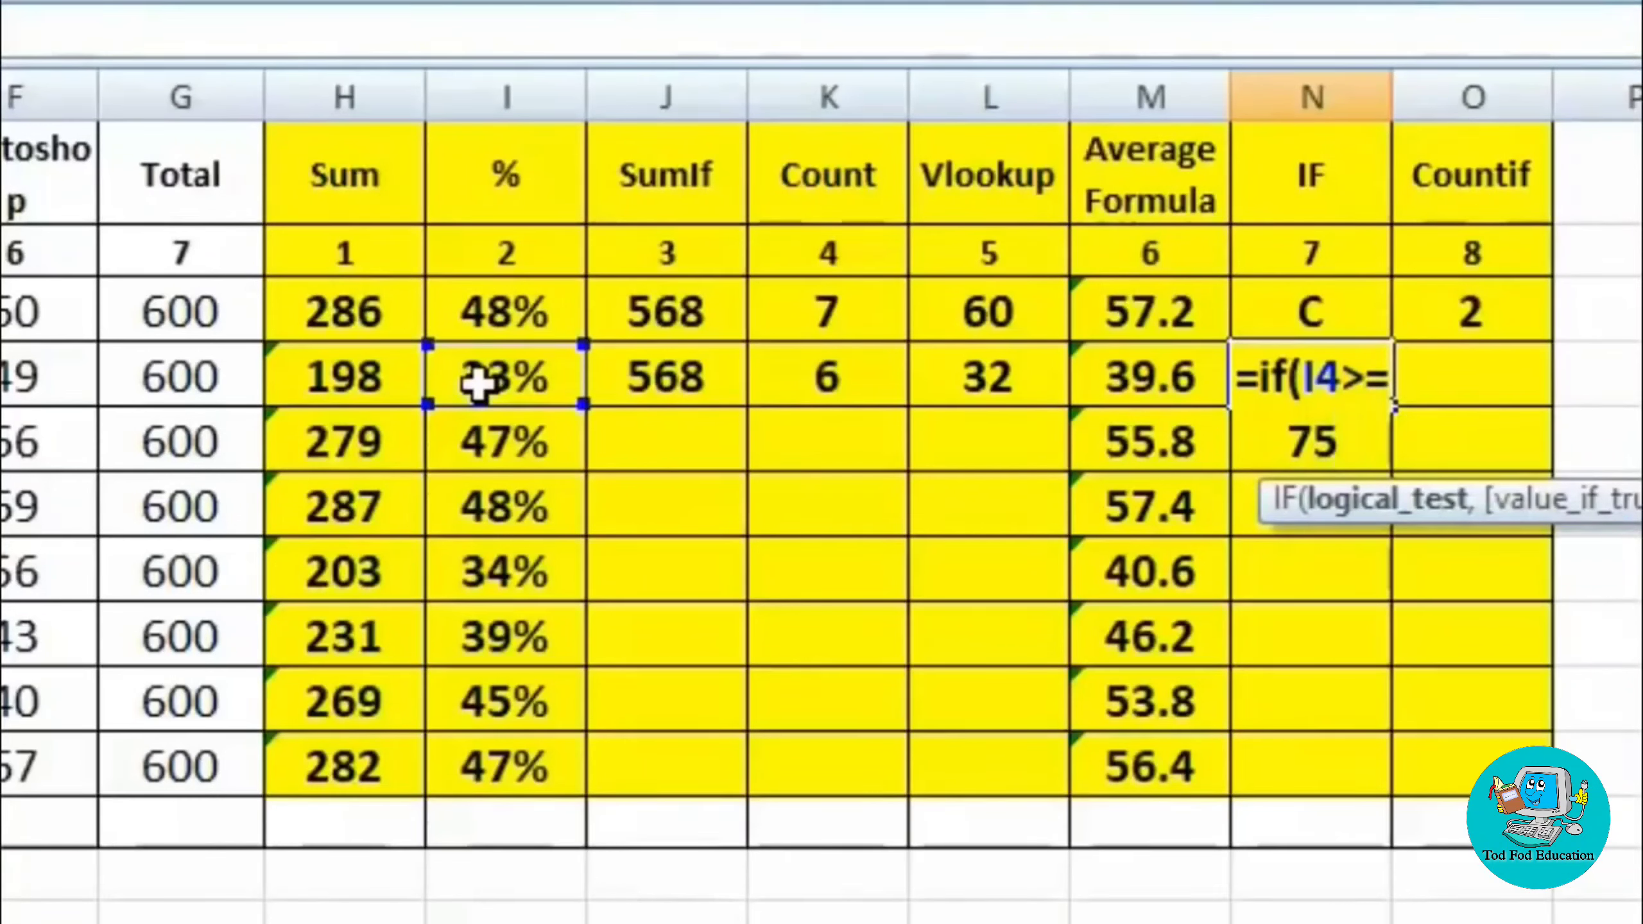
text(%)
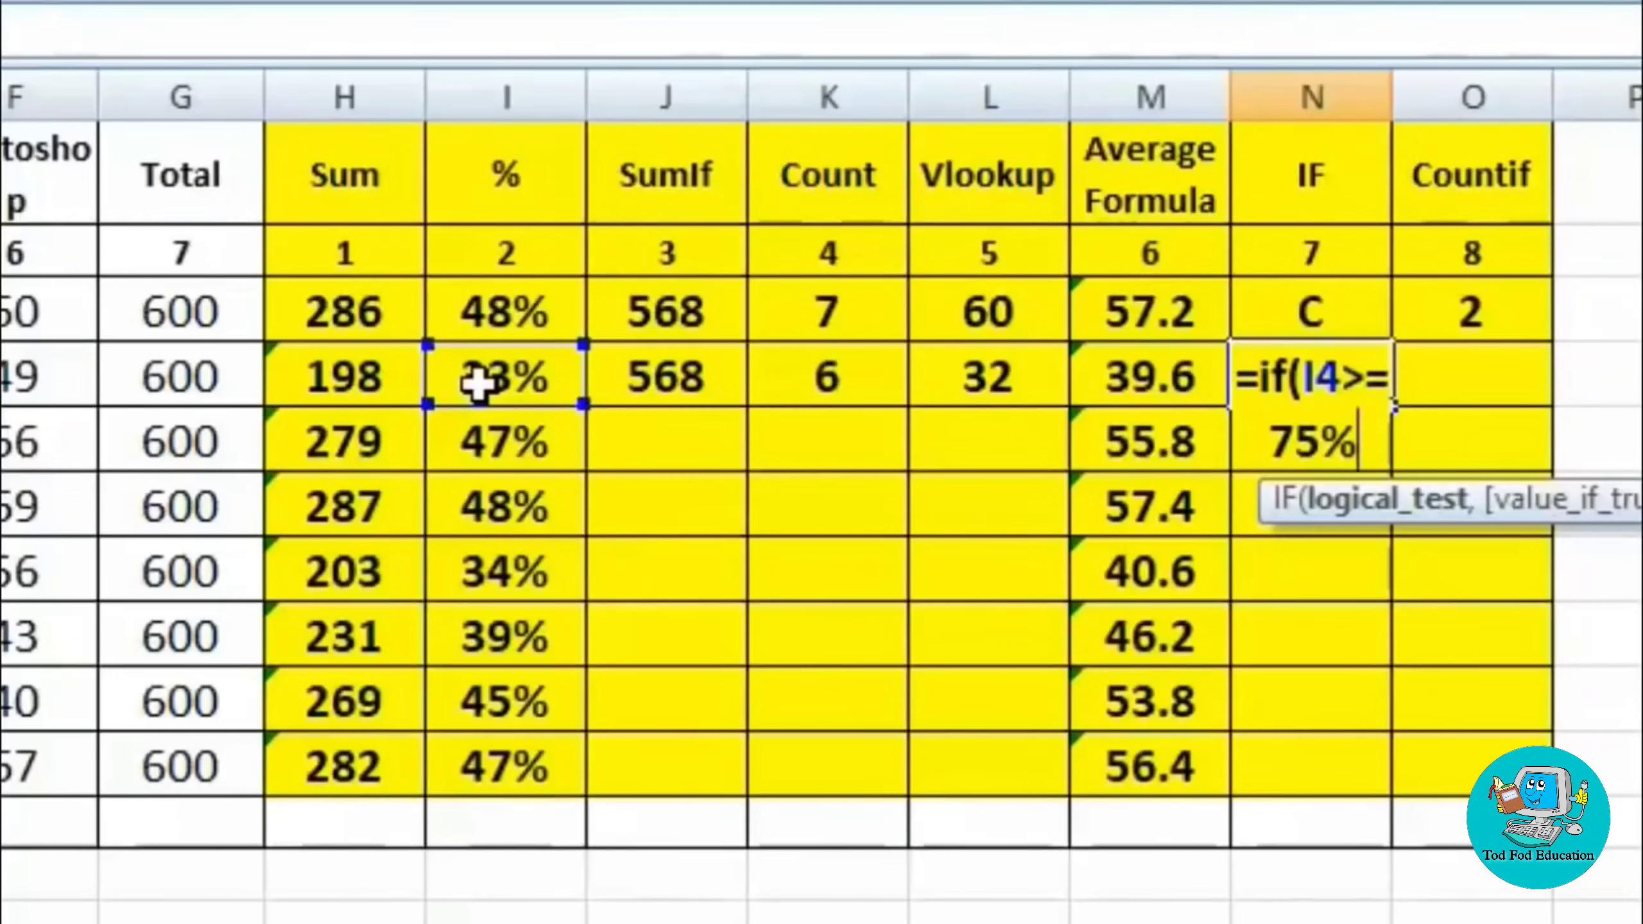
text(, ")
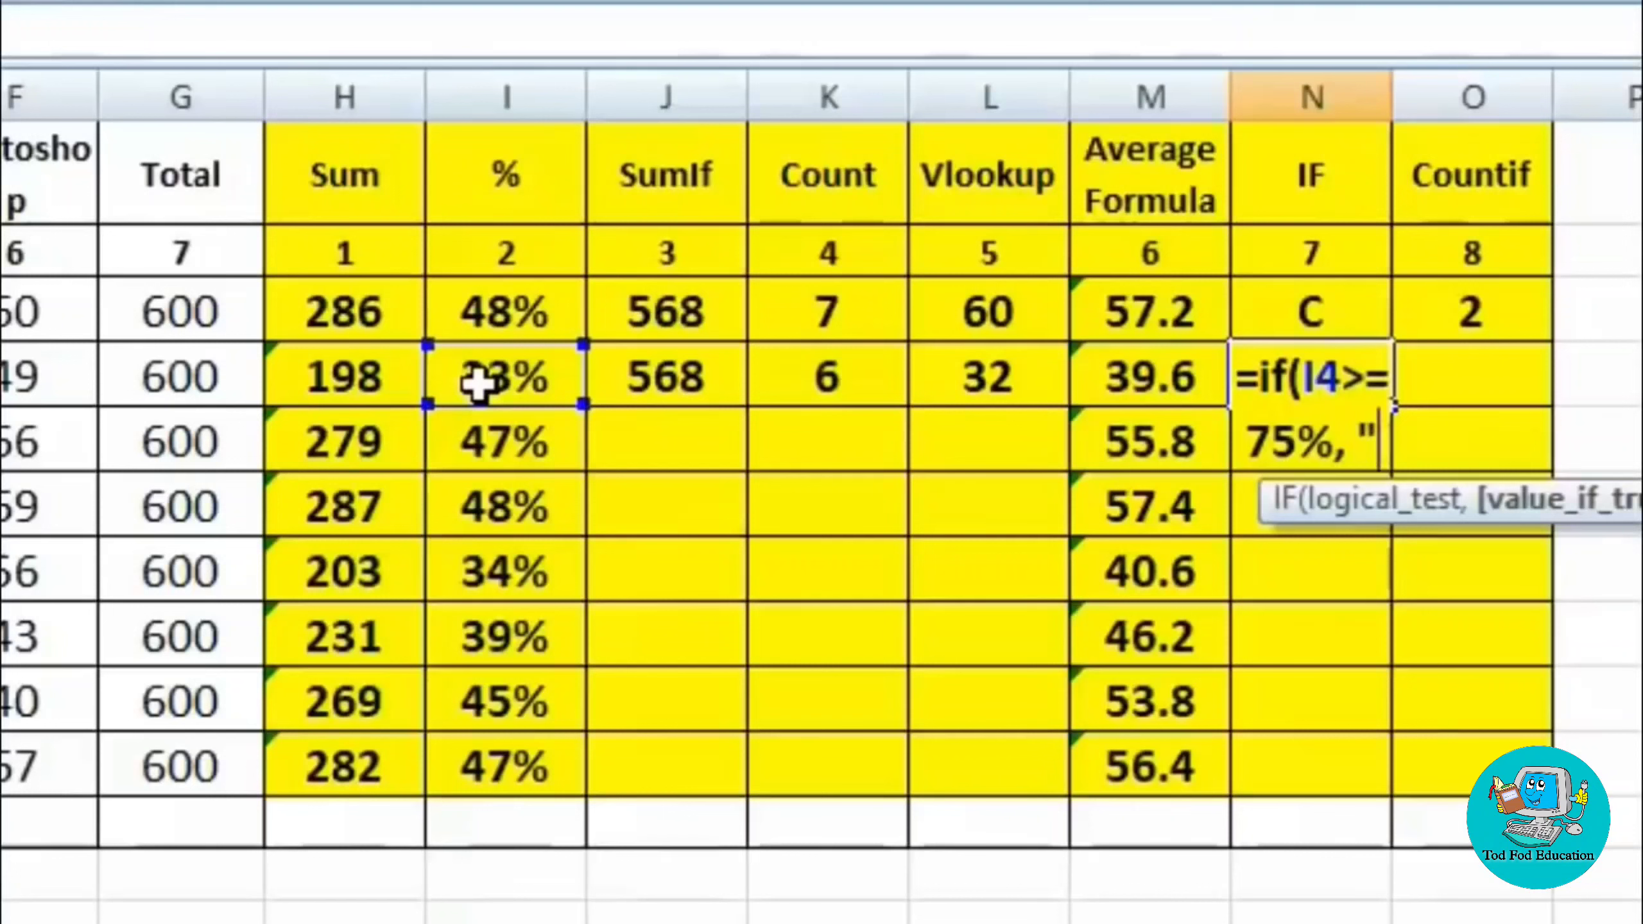
text(A")
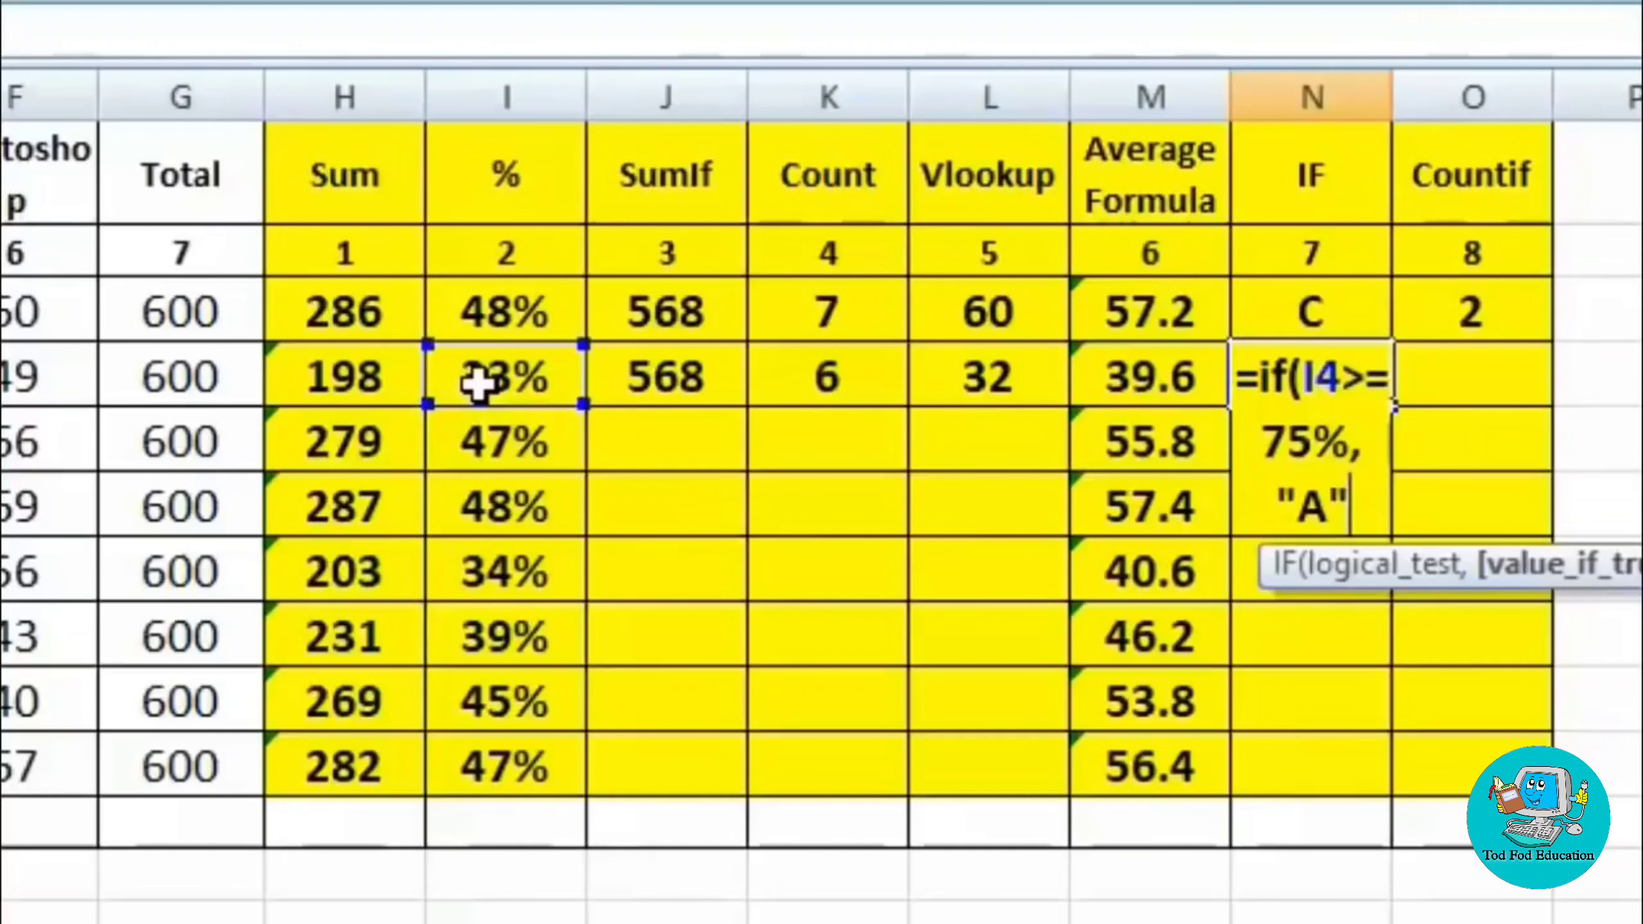
text(,)
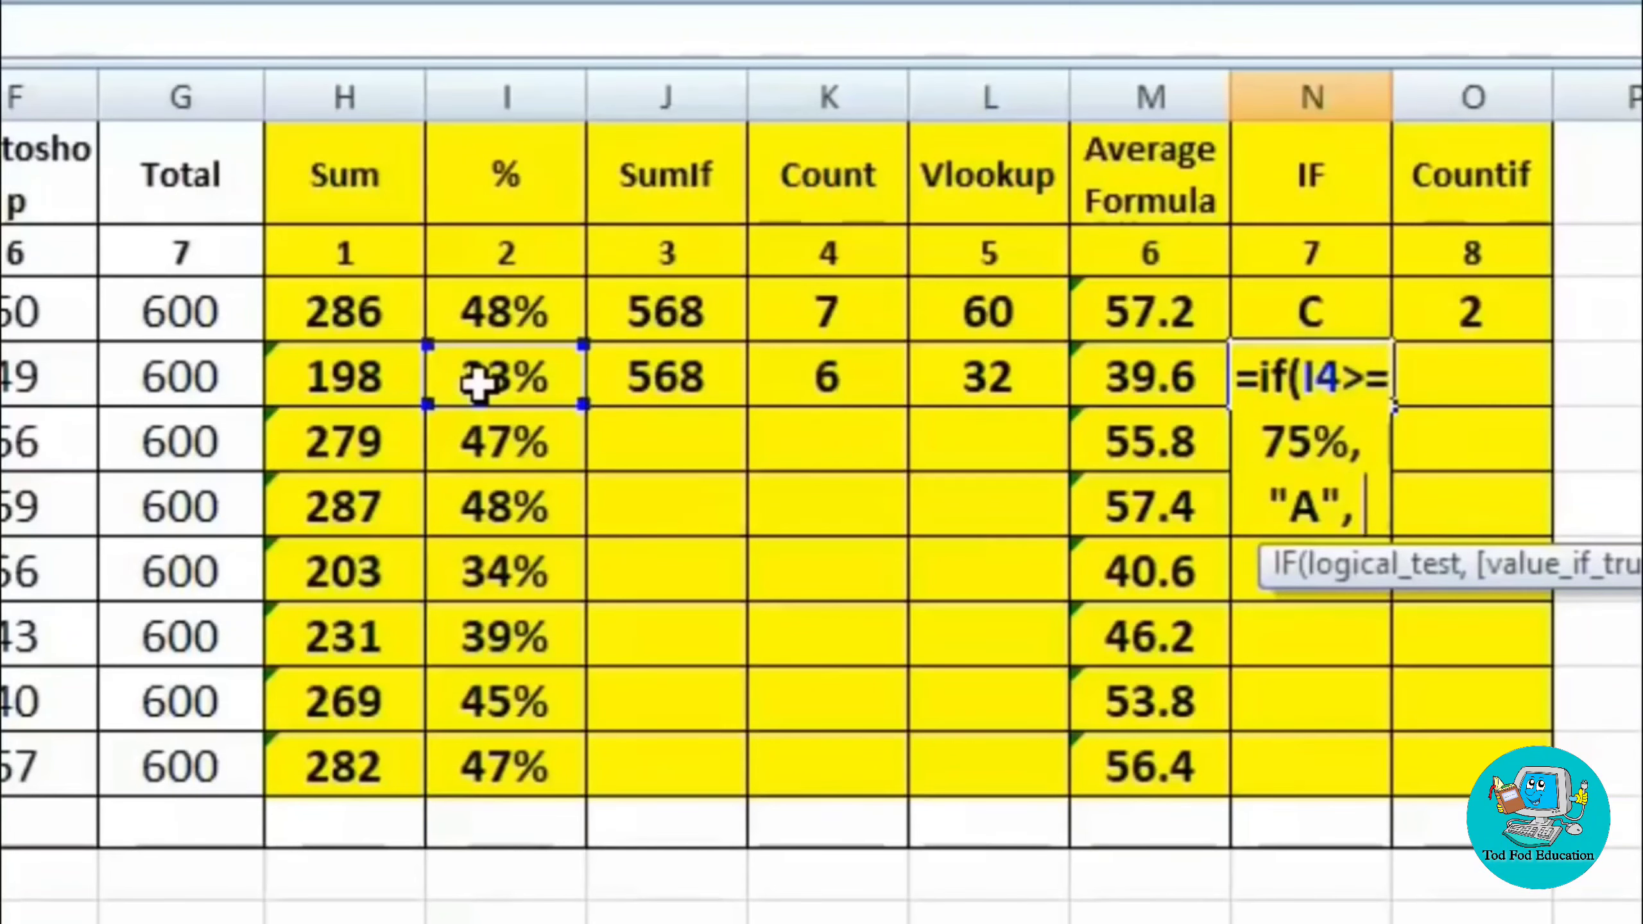
text( if()
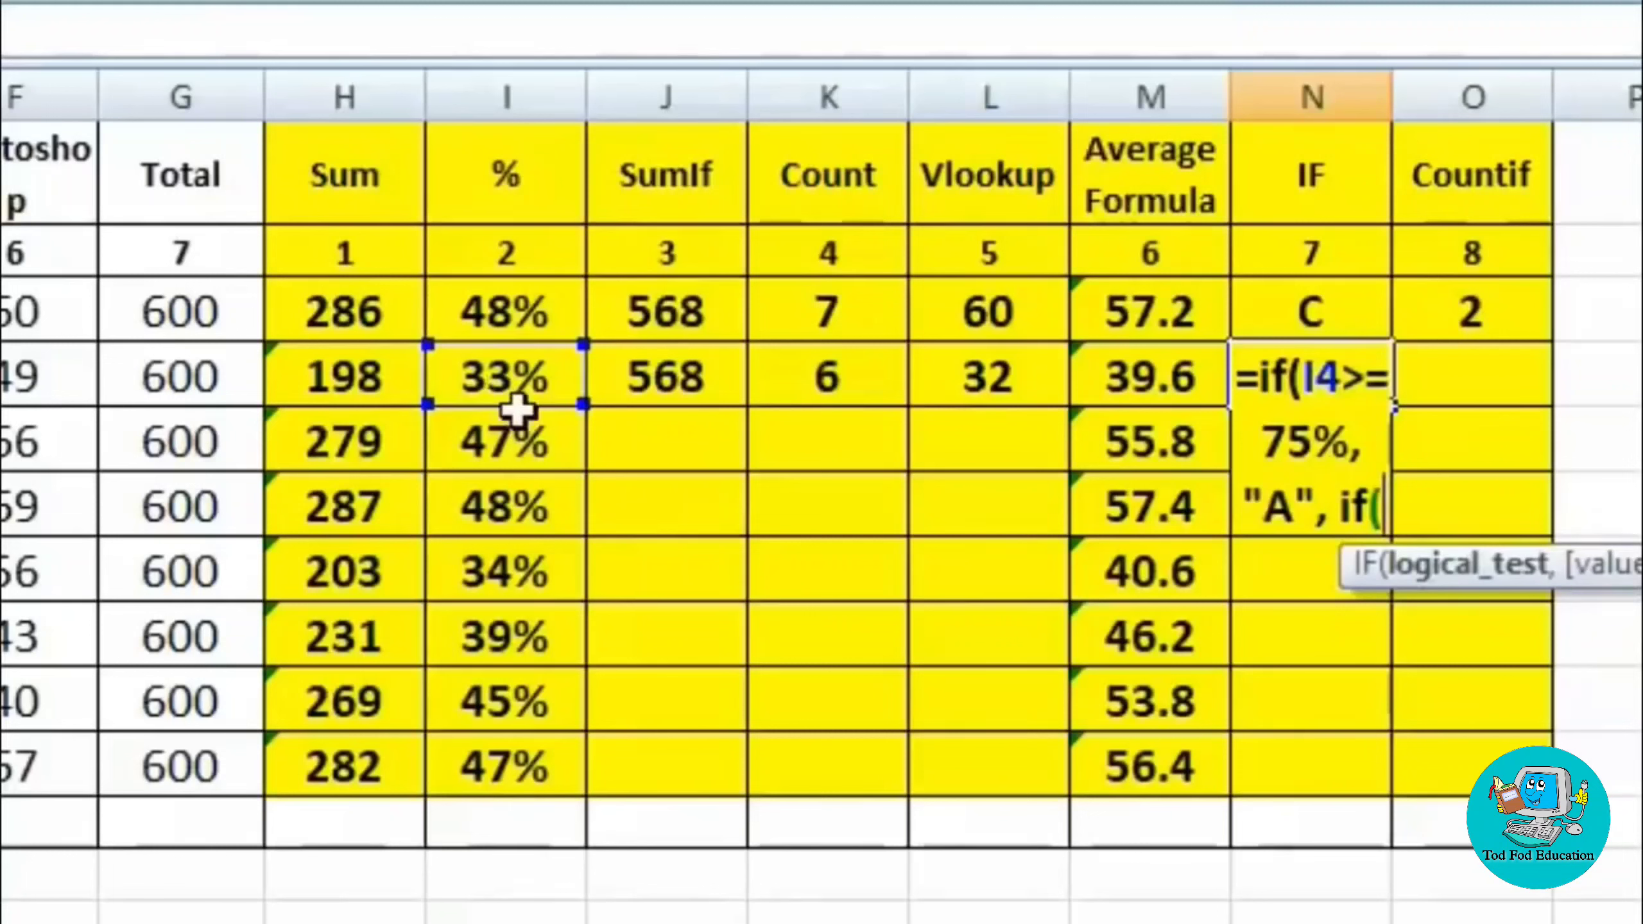
Step: Complete the nested IF with I4>=60% giving "B", I4>=45% giving "C", else "D", and enter it
click(527, 379)
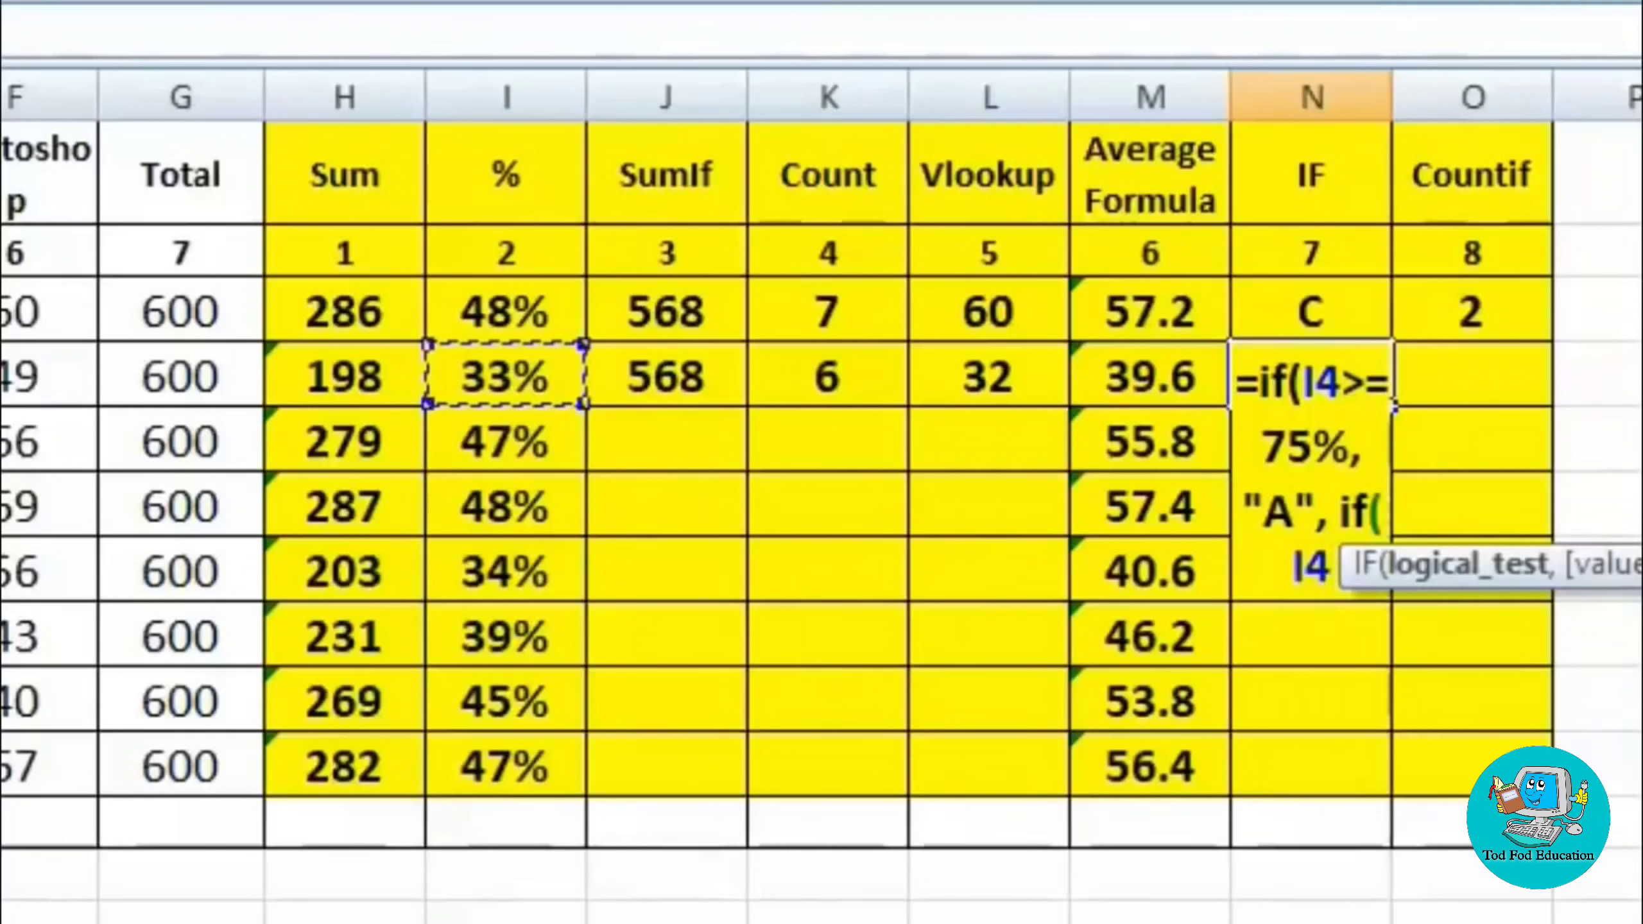
text(>)
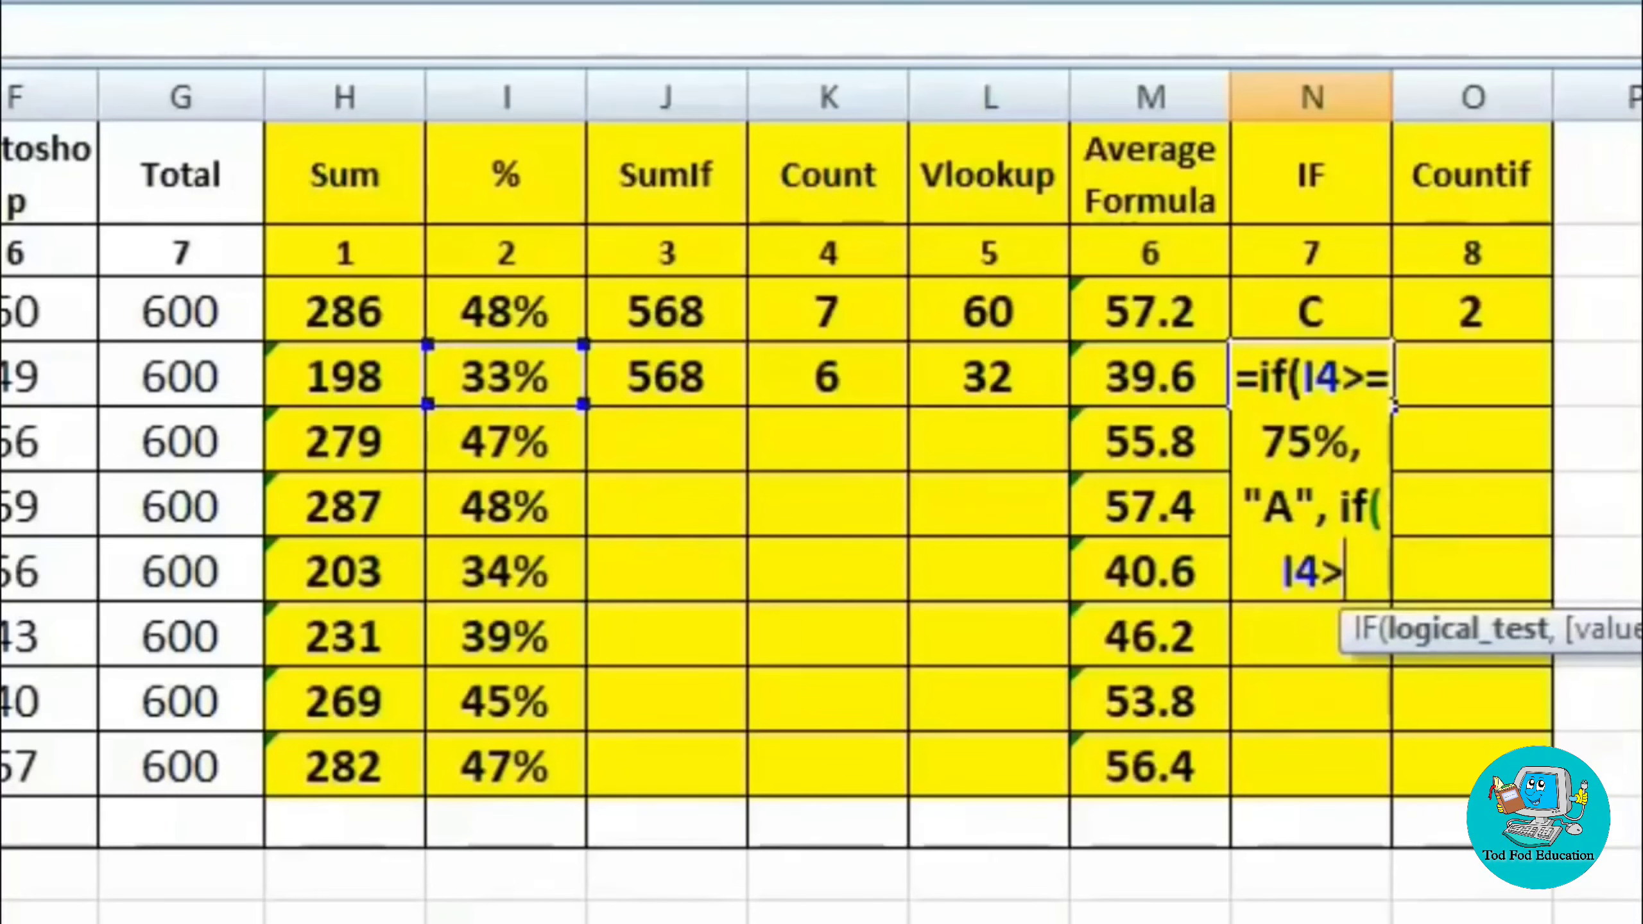
text(+)
key(BackSpace)
text(=)
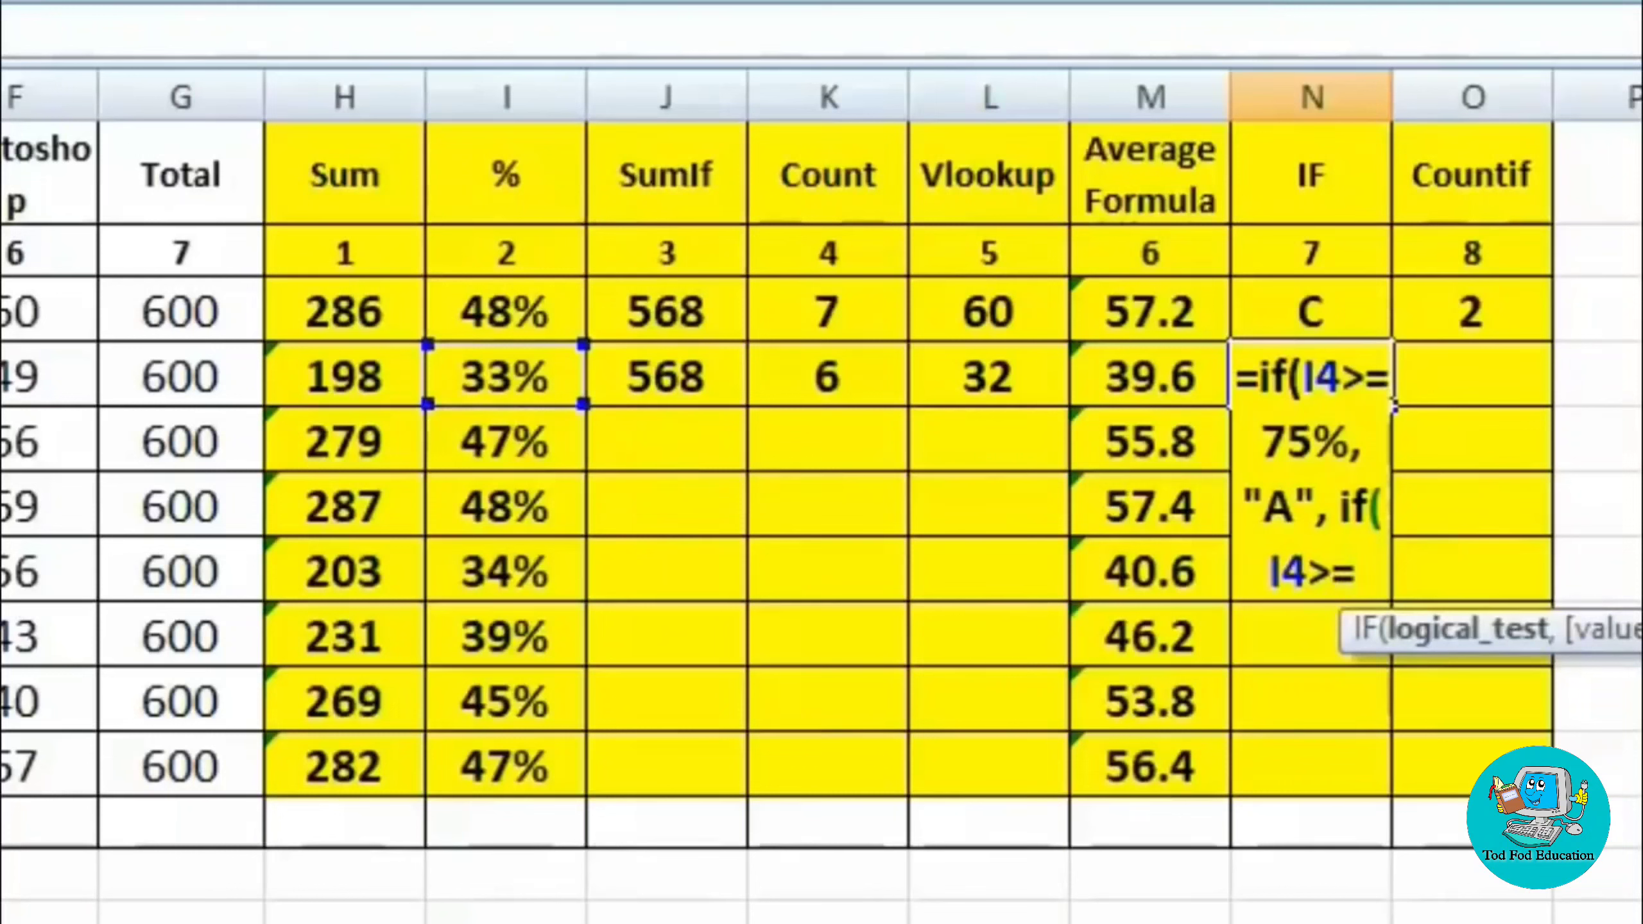
text(60)
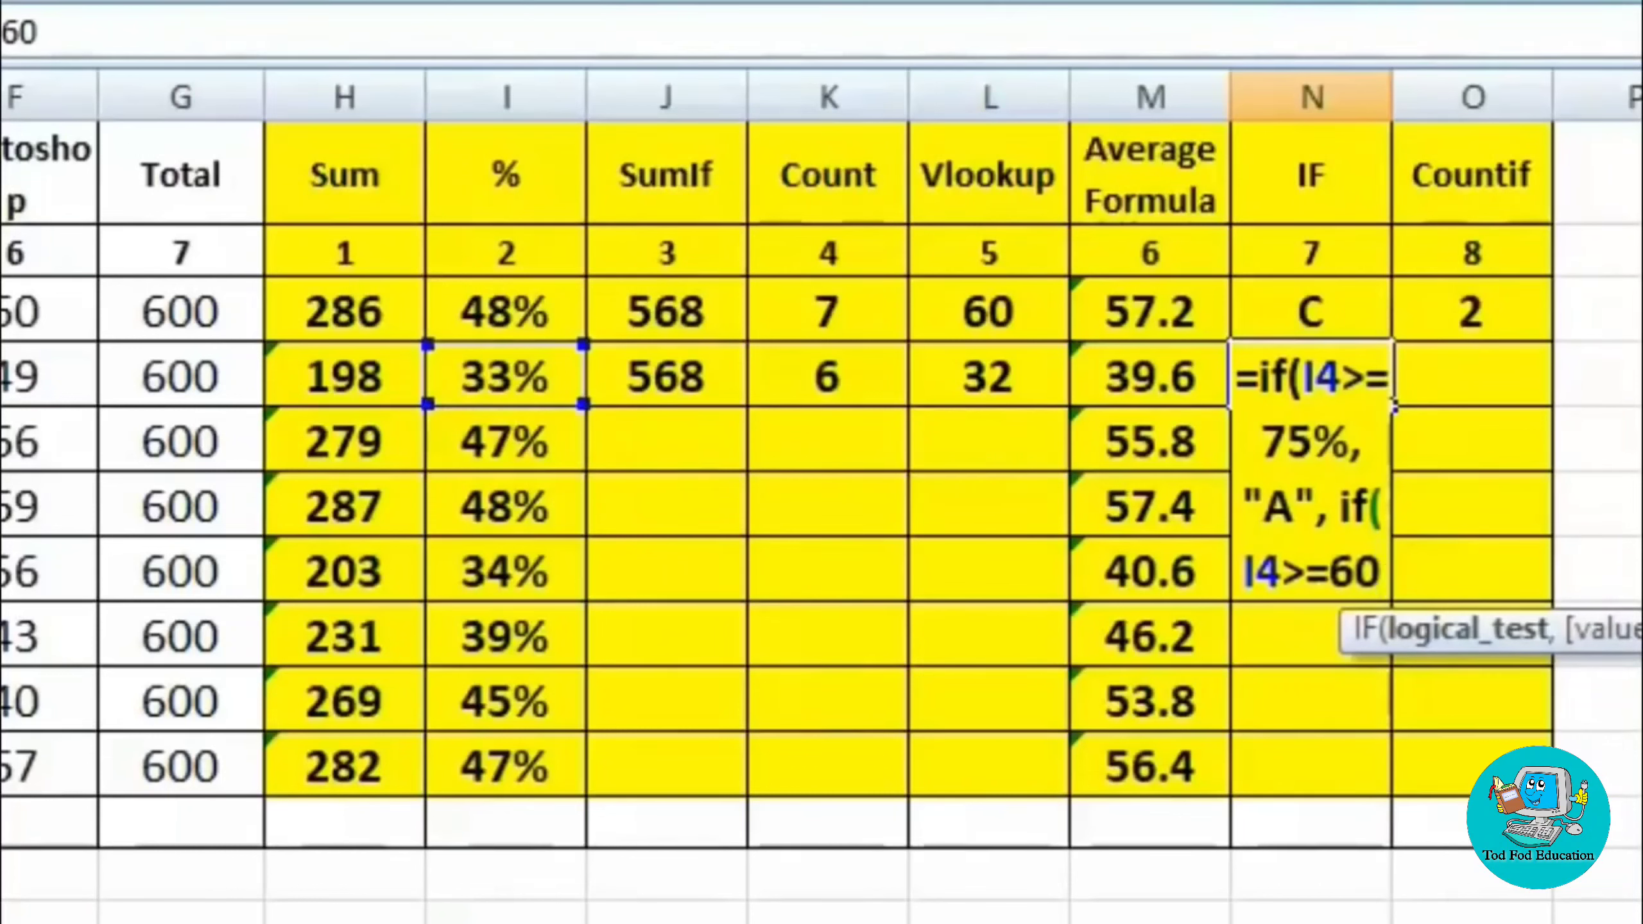
text(%)
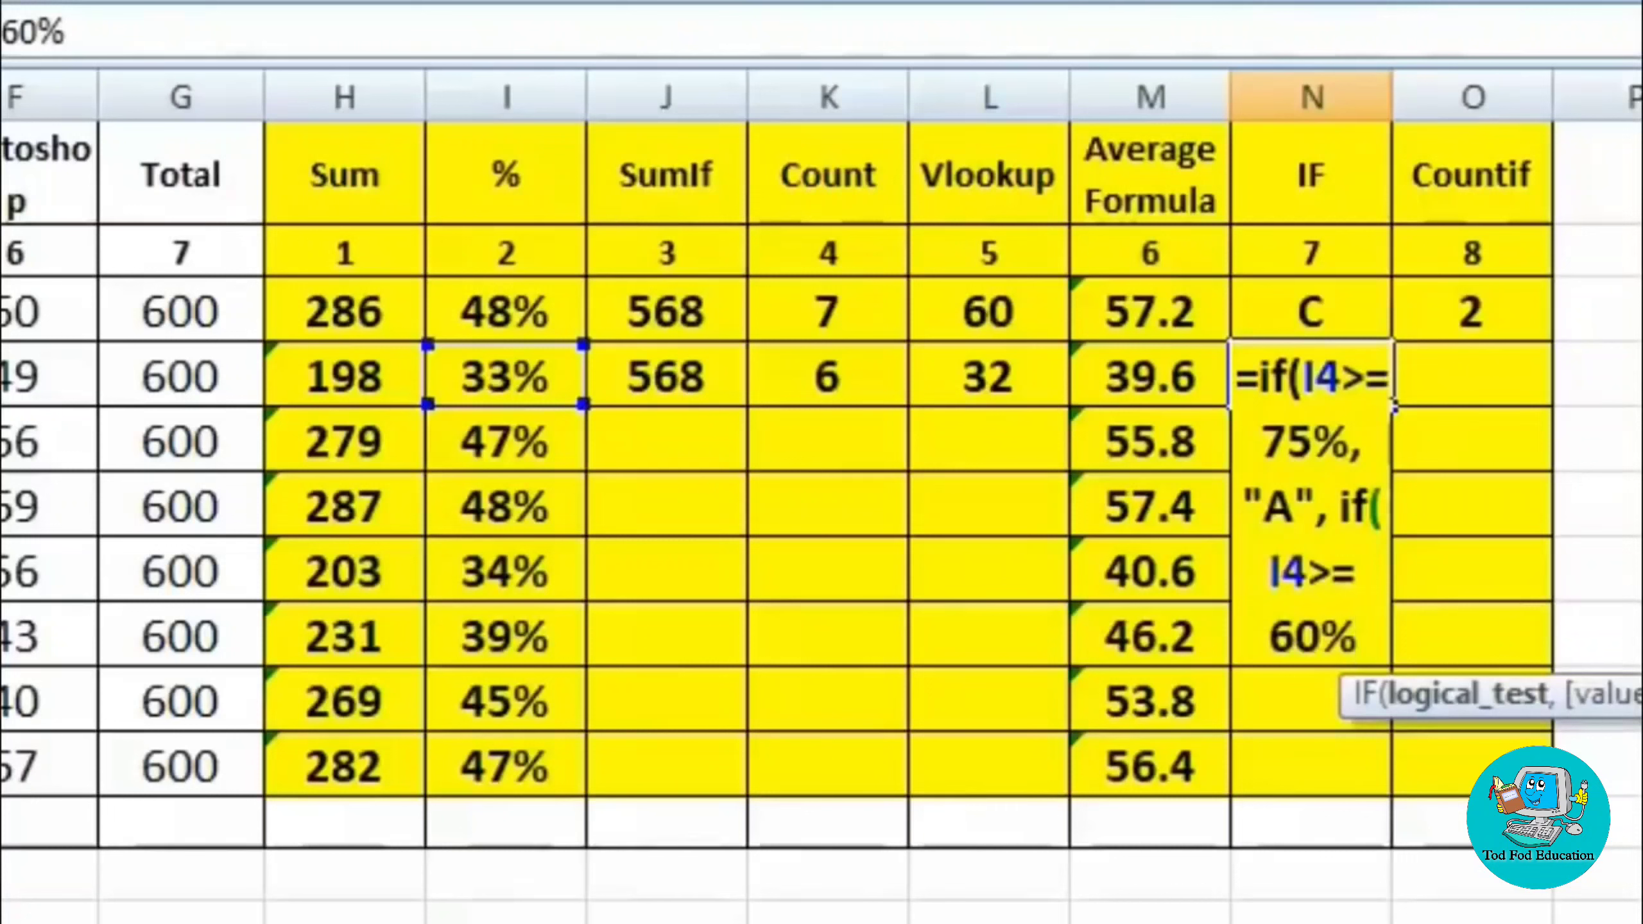
text(, ")
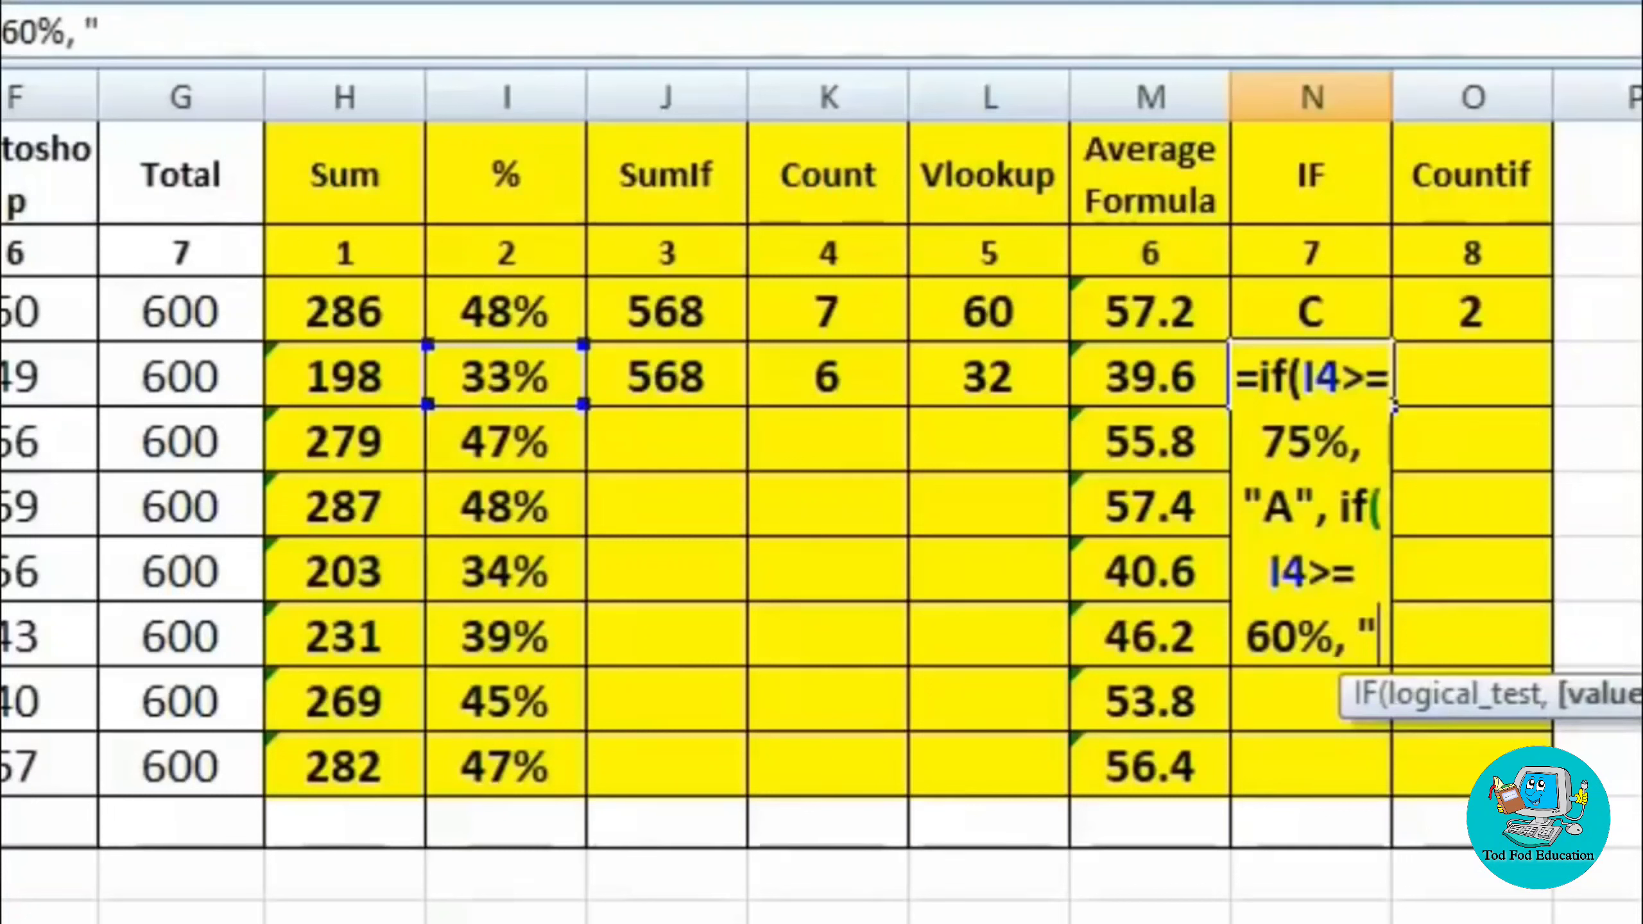
text(B)
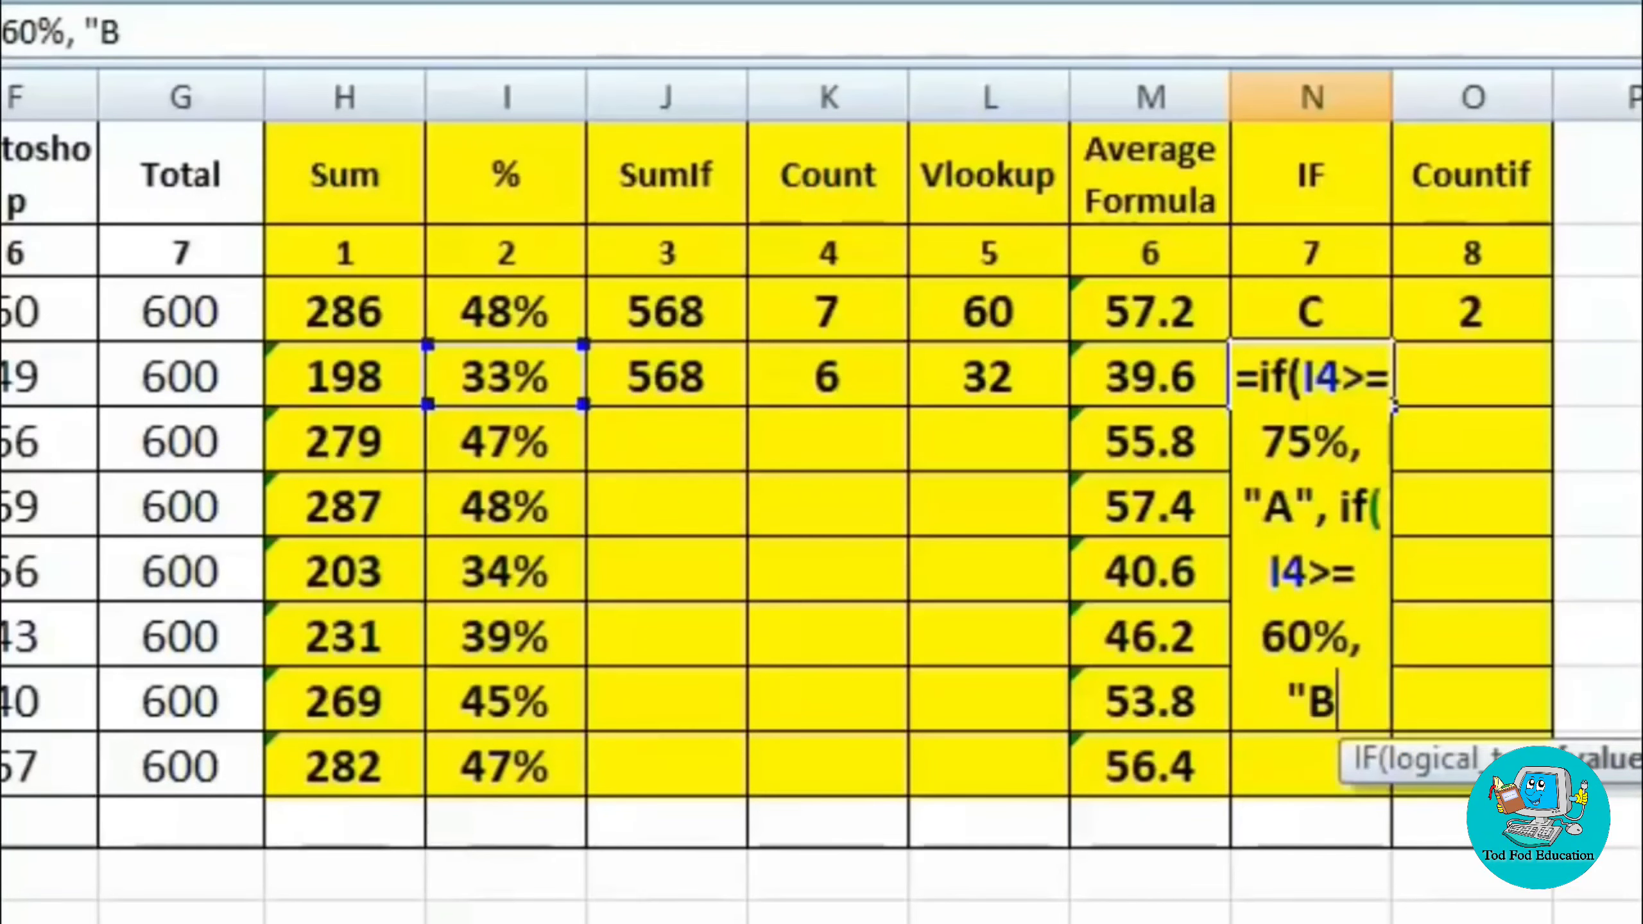
text(",)
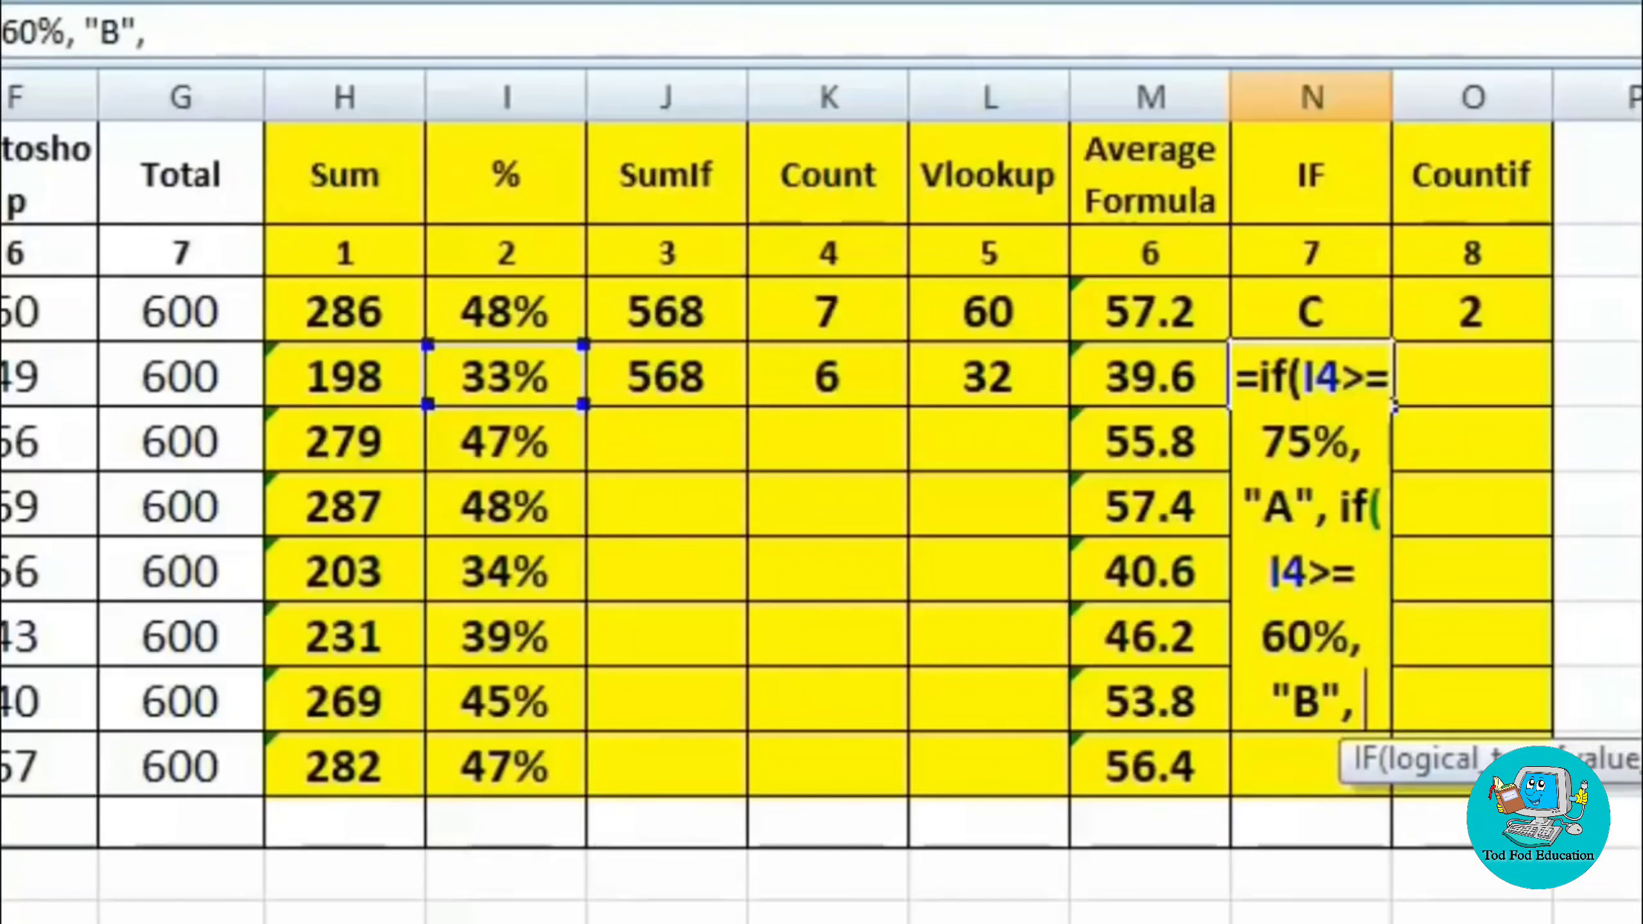
text( if()
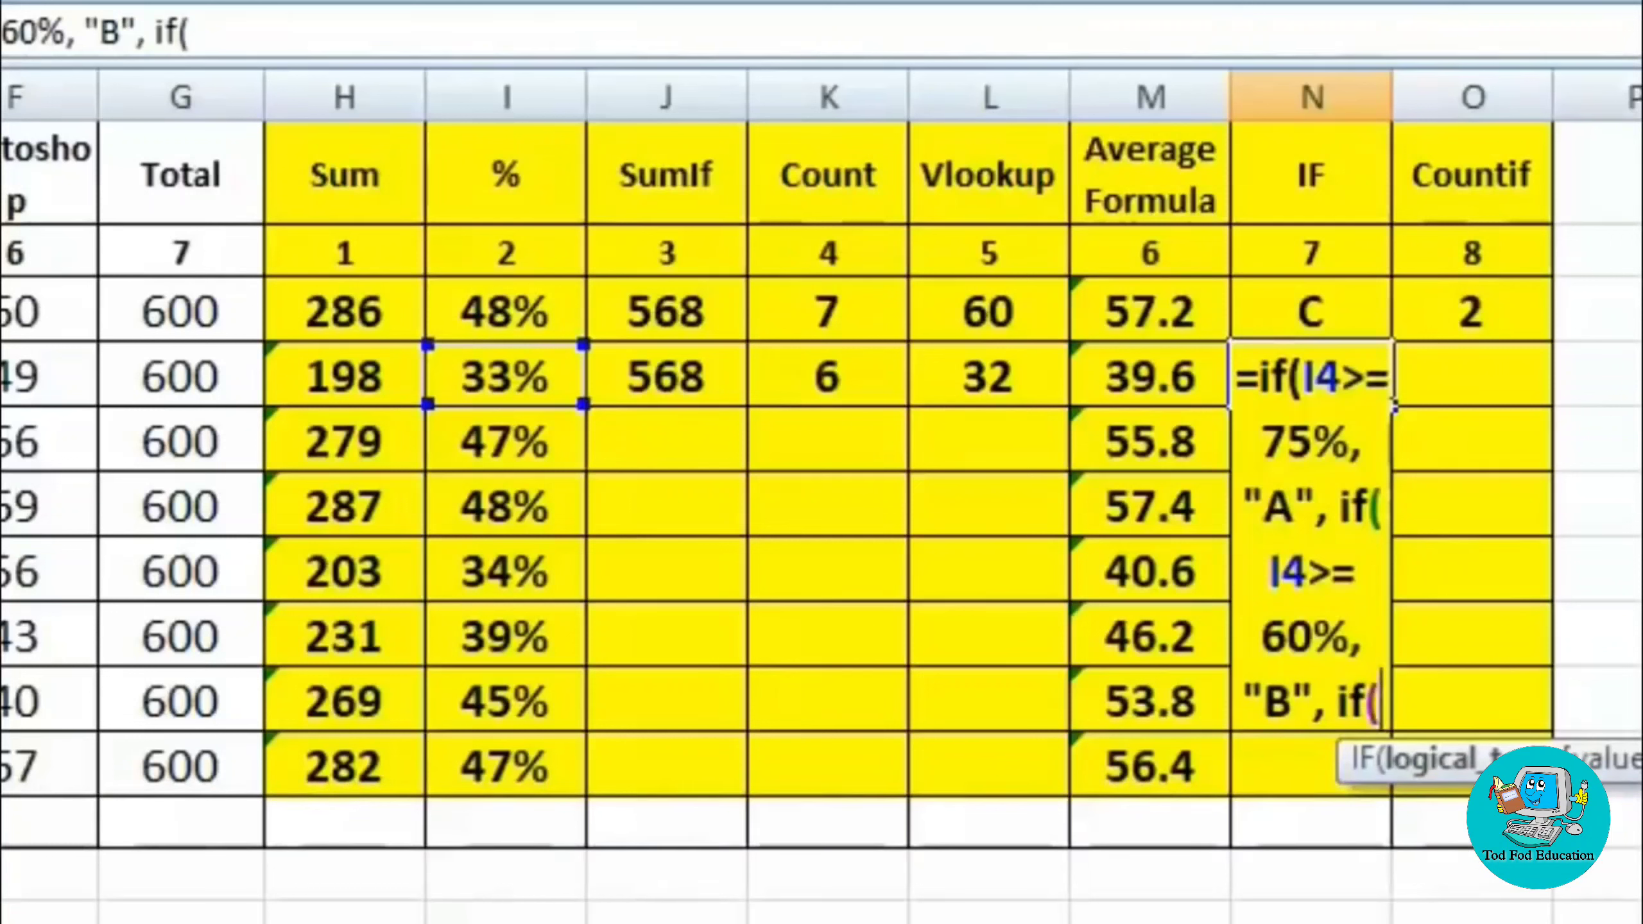
click(514, 375)
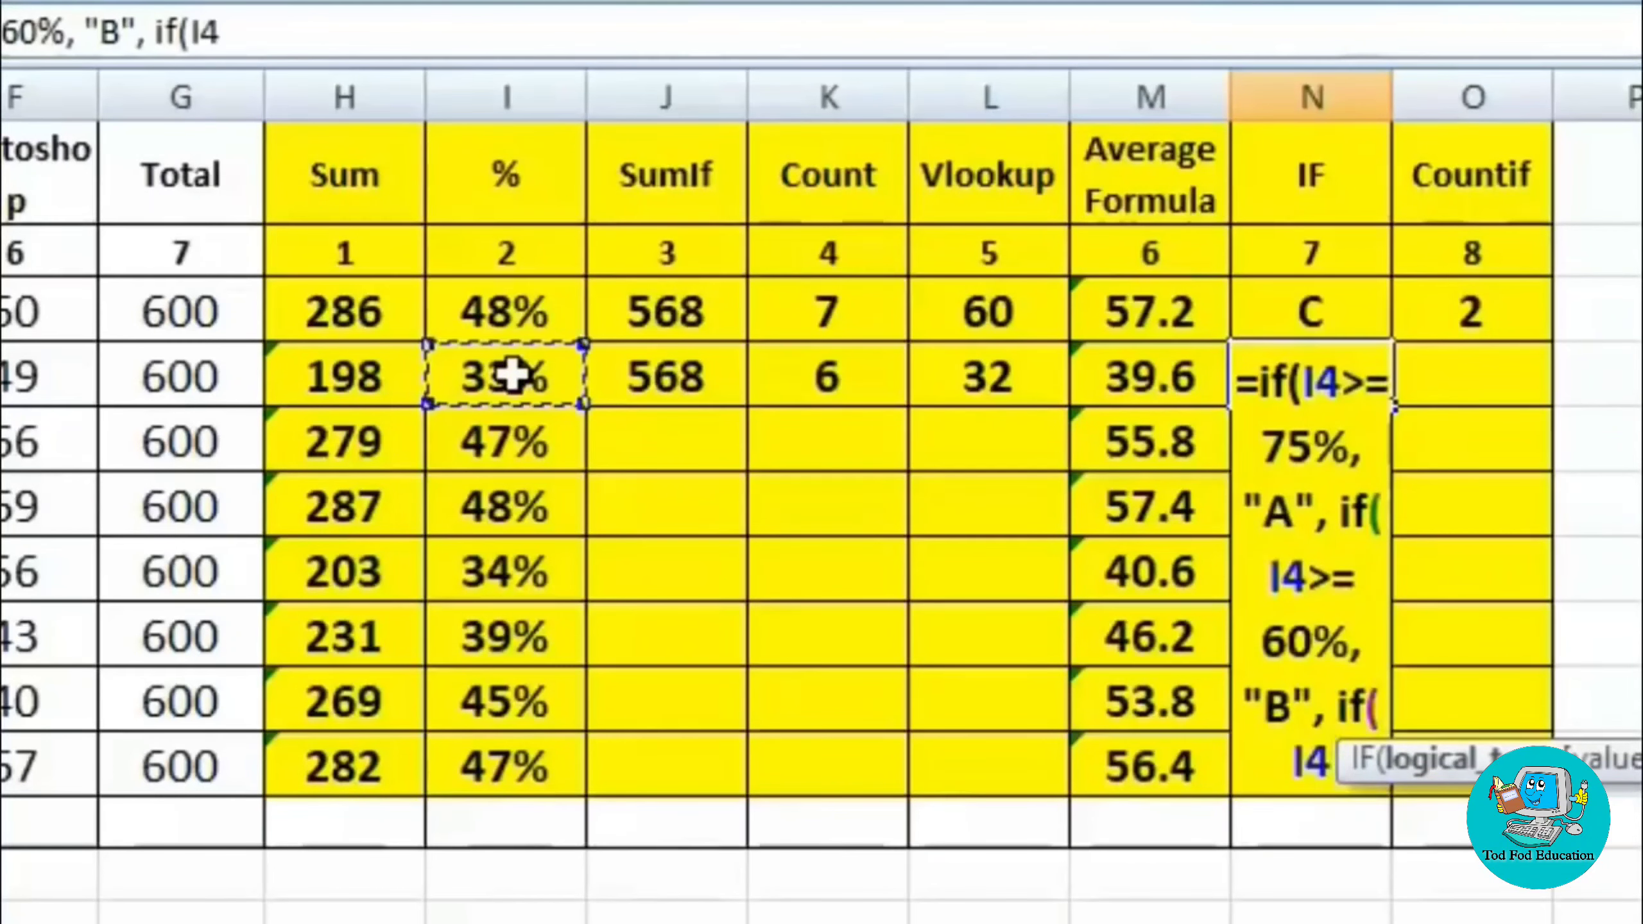
text(>)
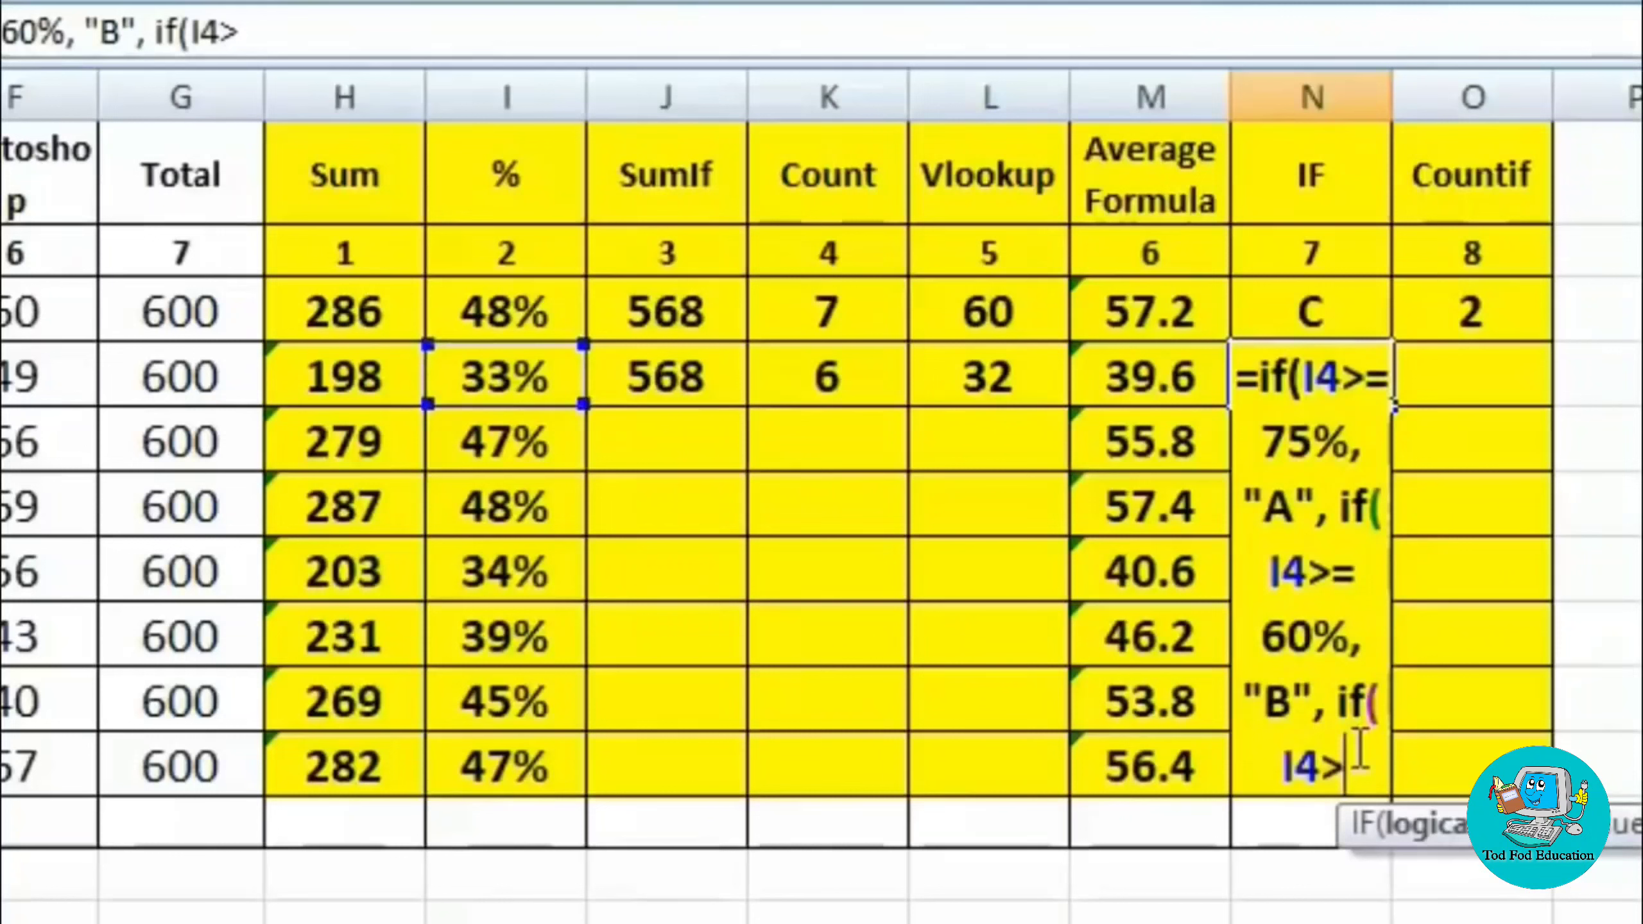
text(=)
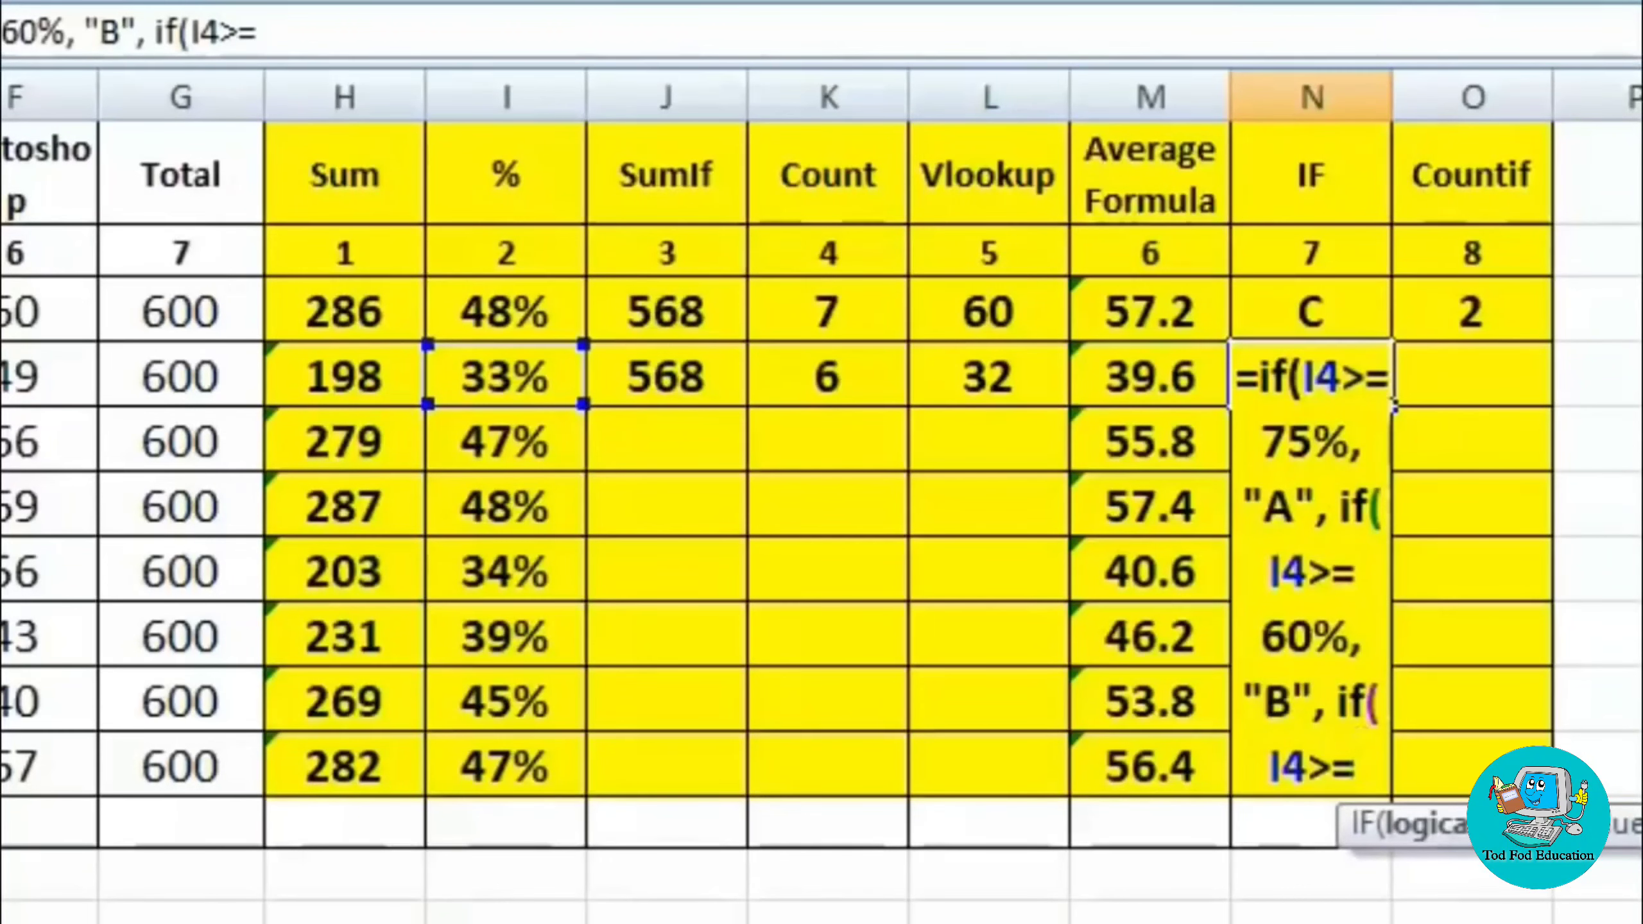
text(45)
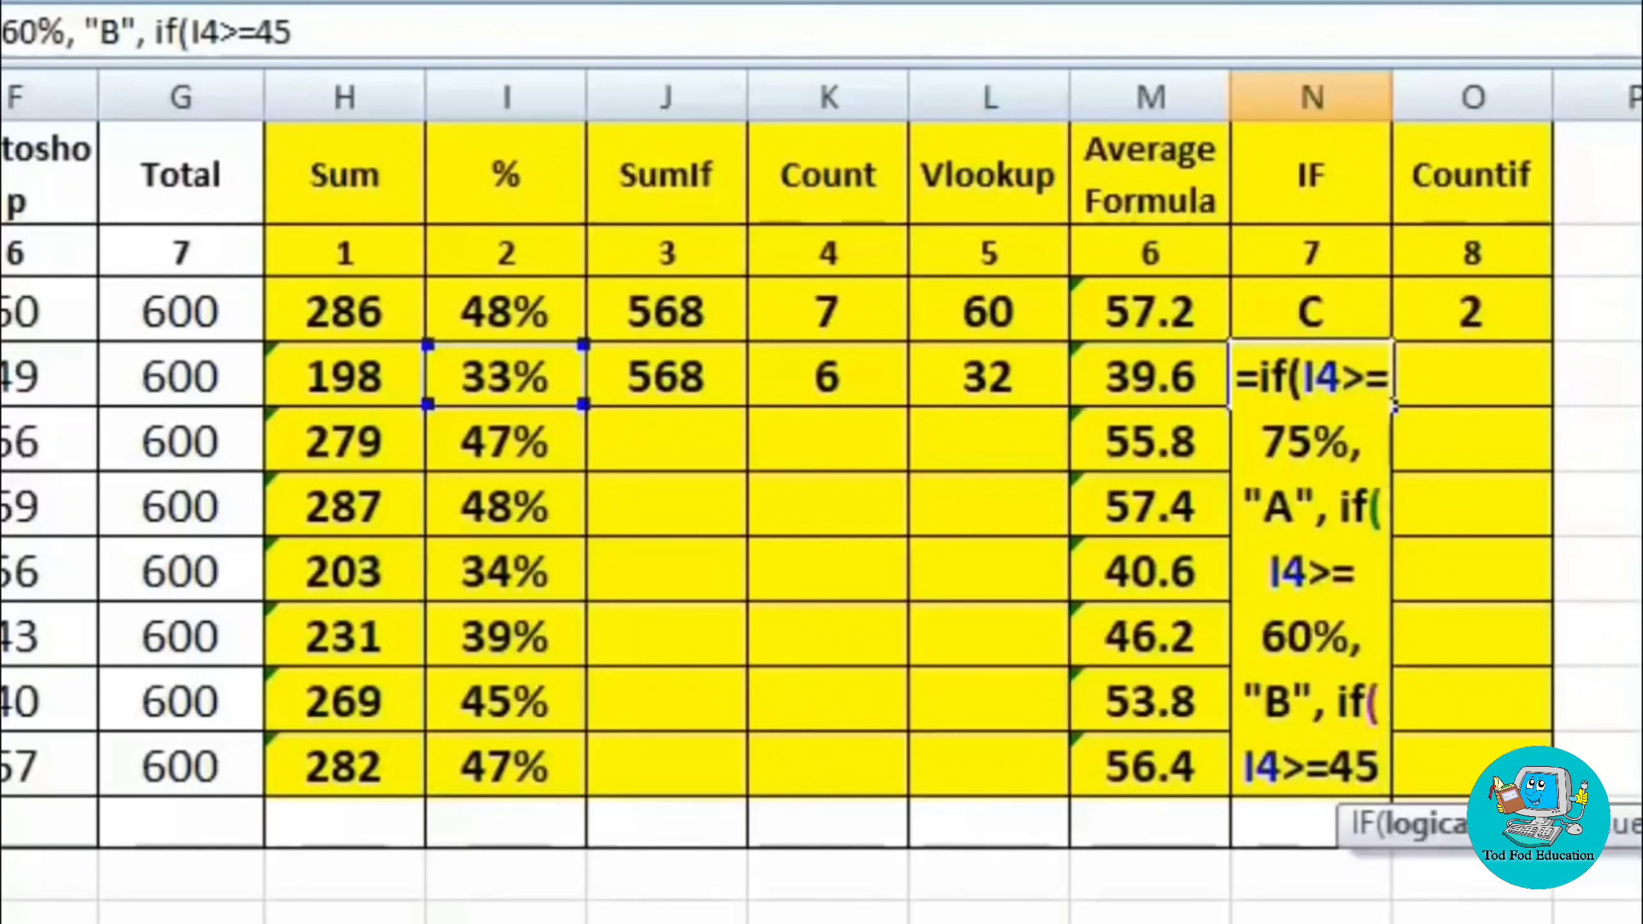
text(%)
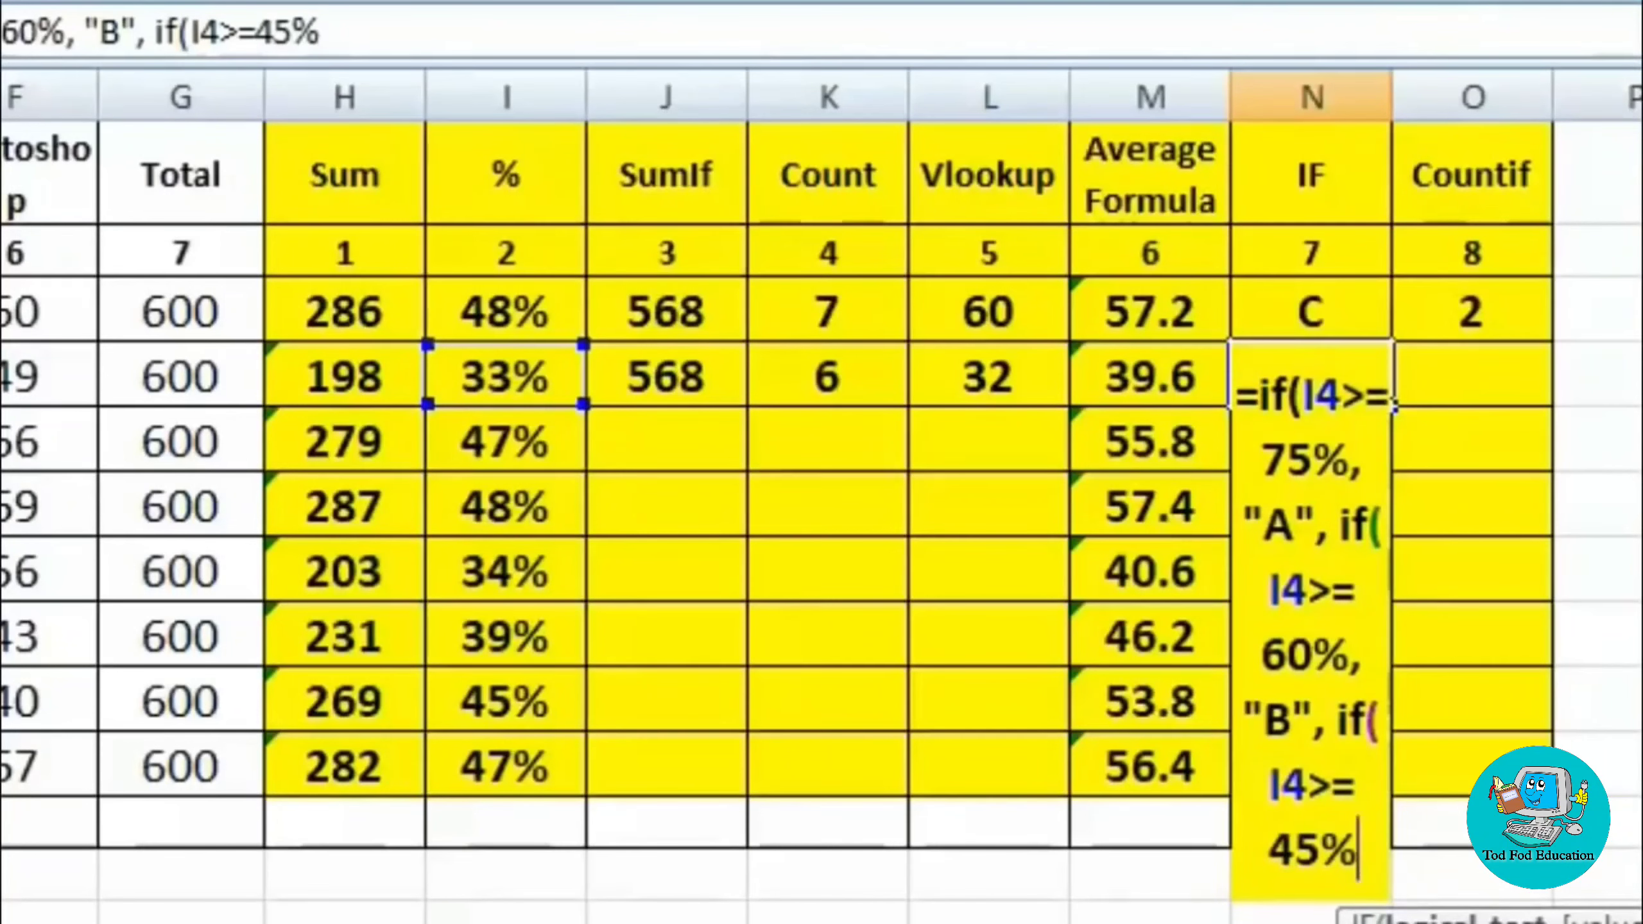
text(,)
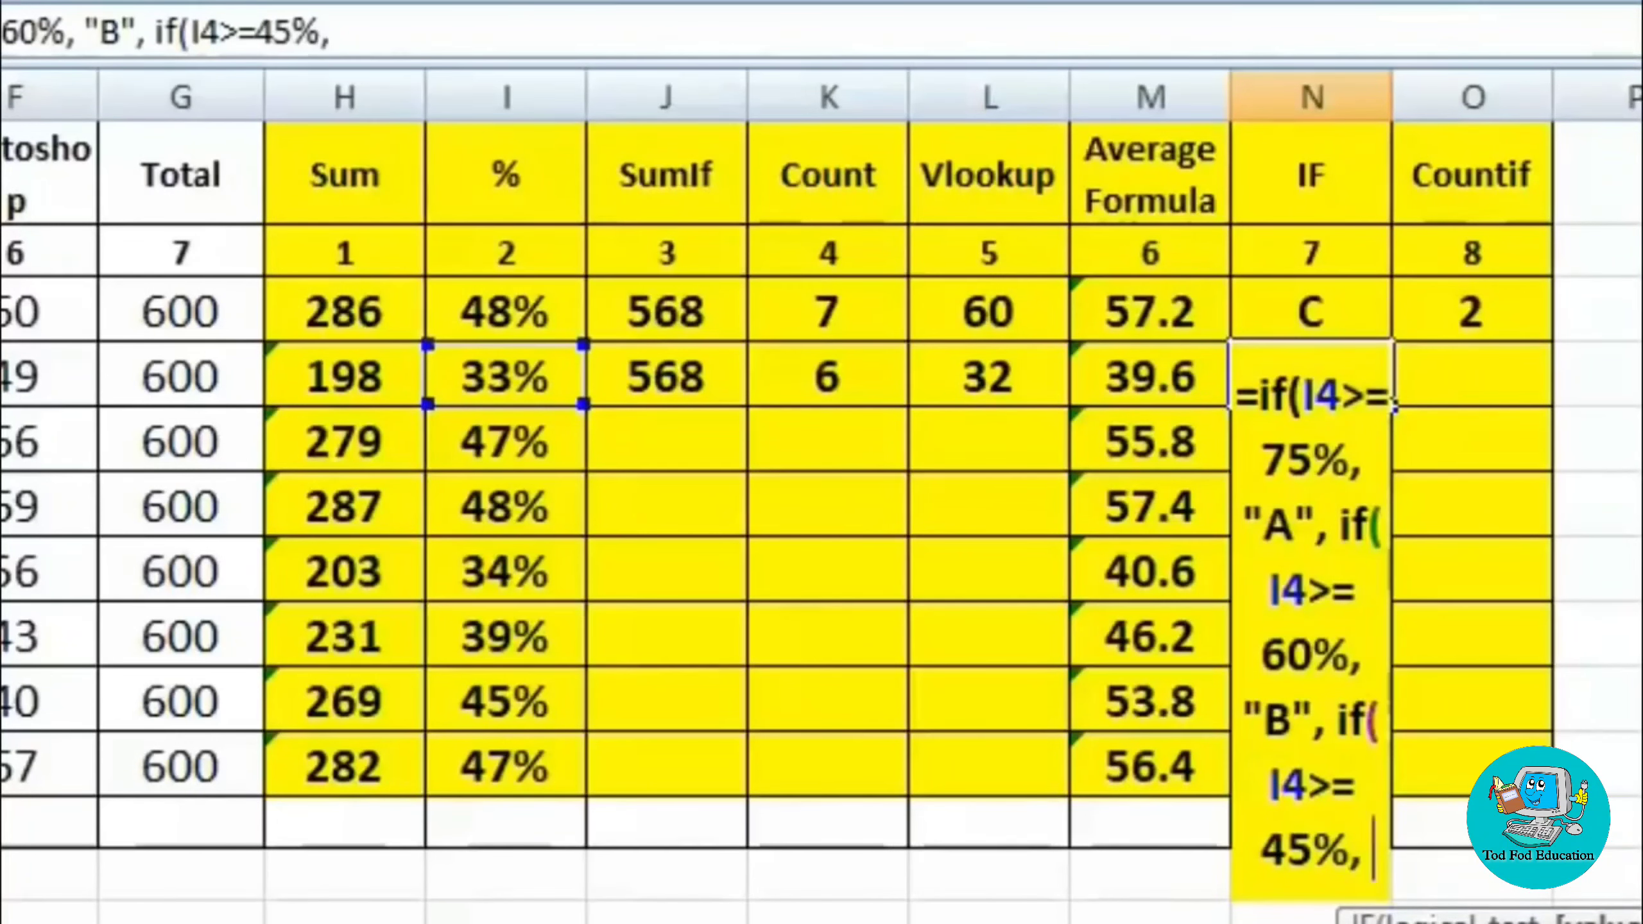
text( ")
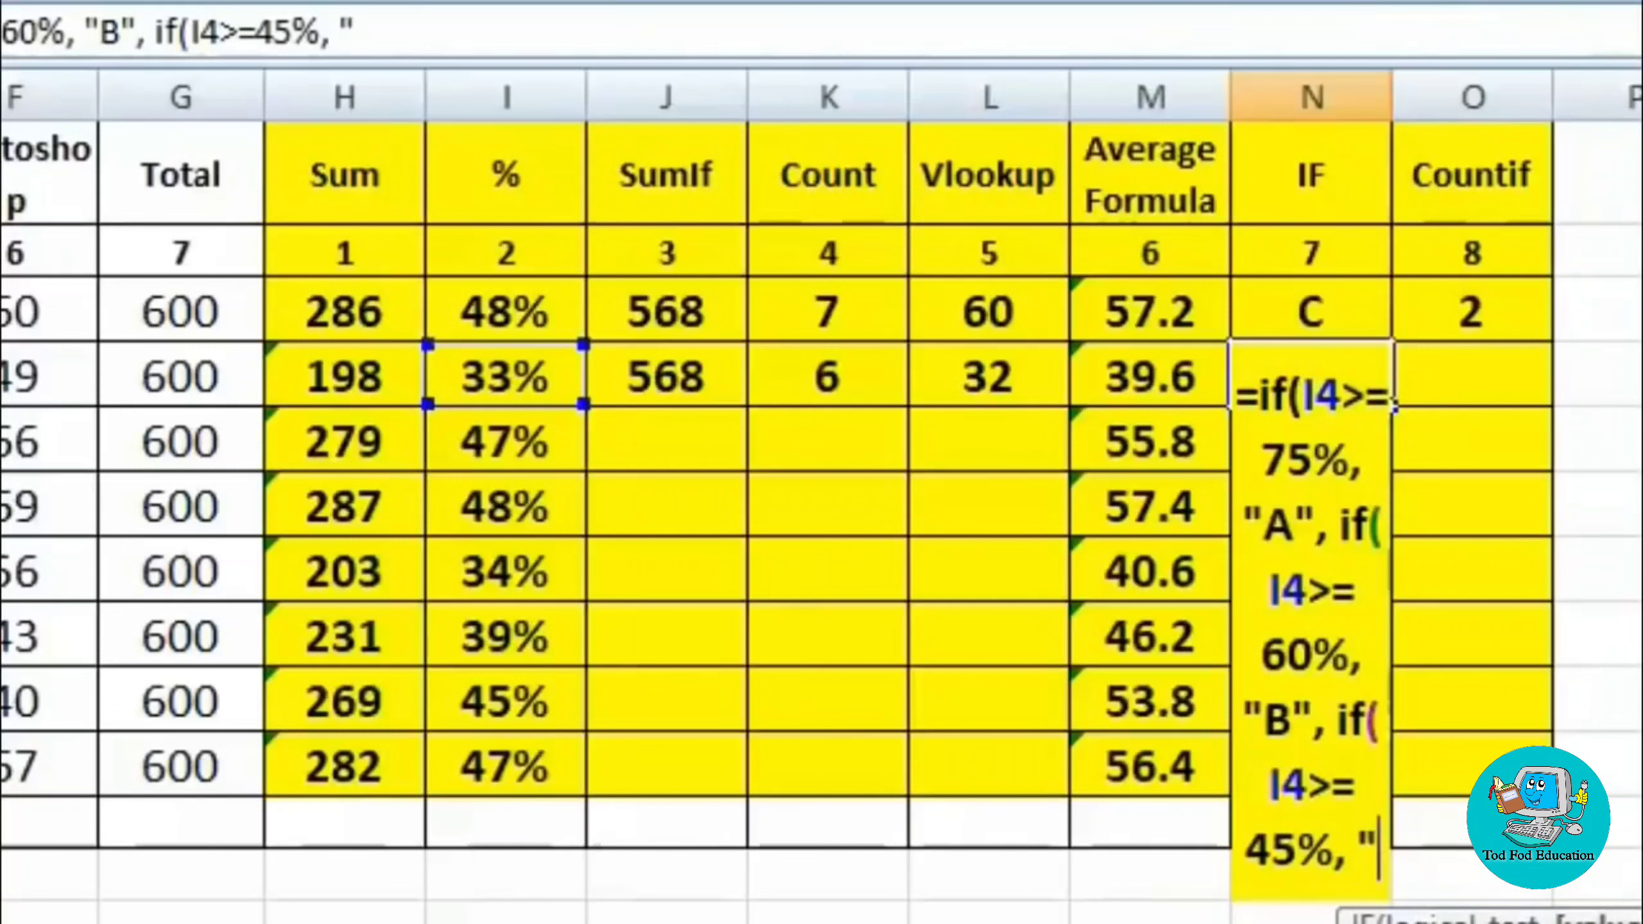
text(C")
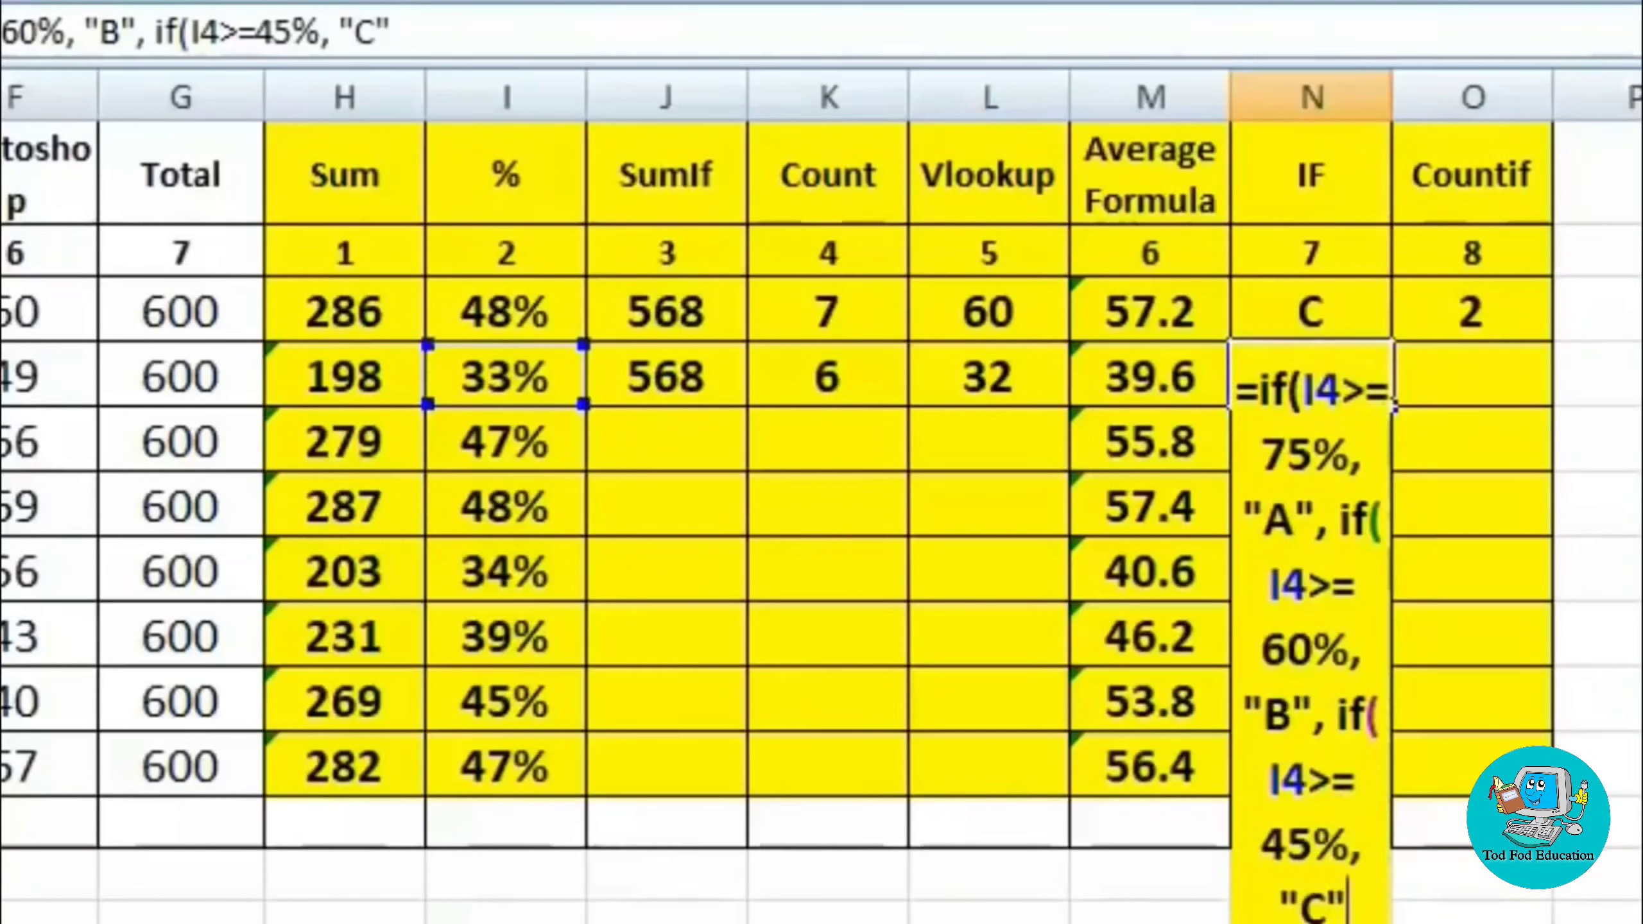
text(,)
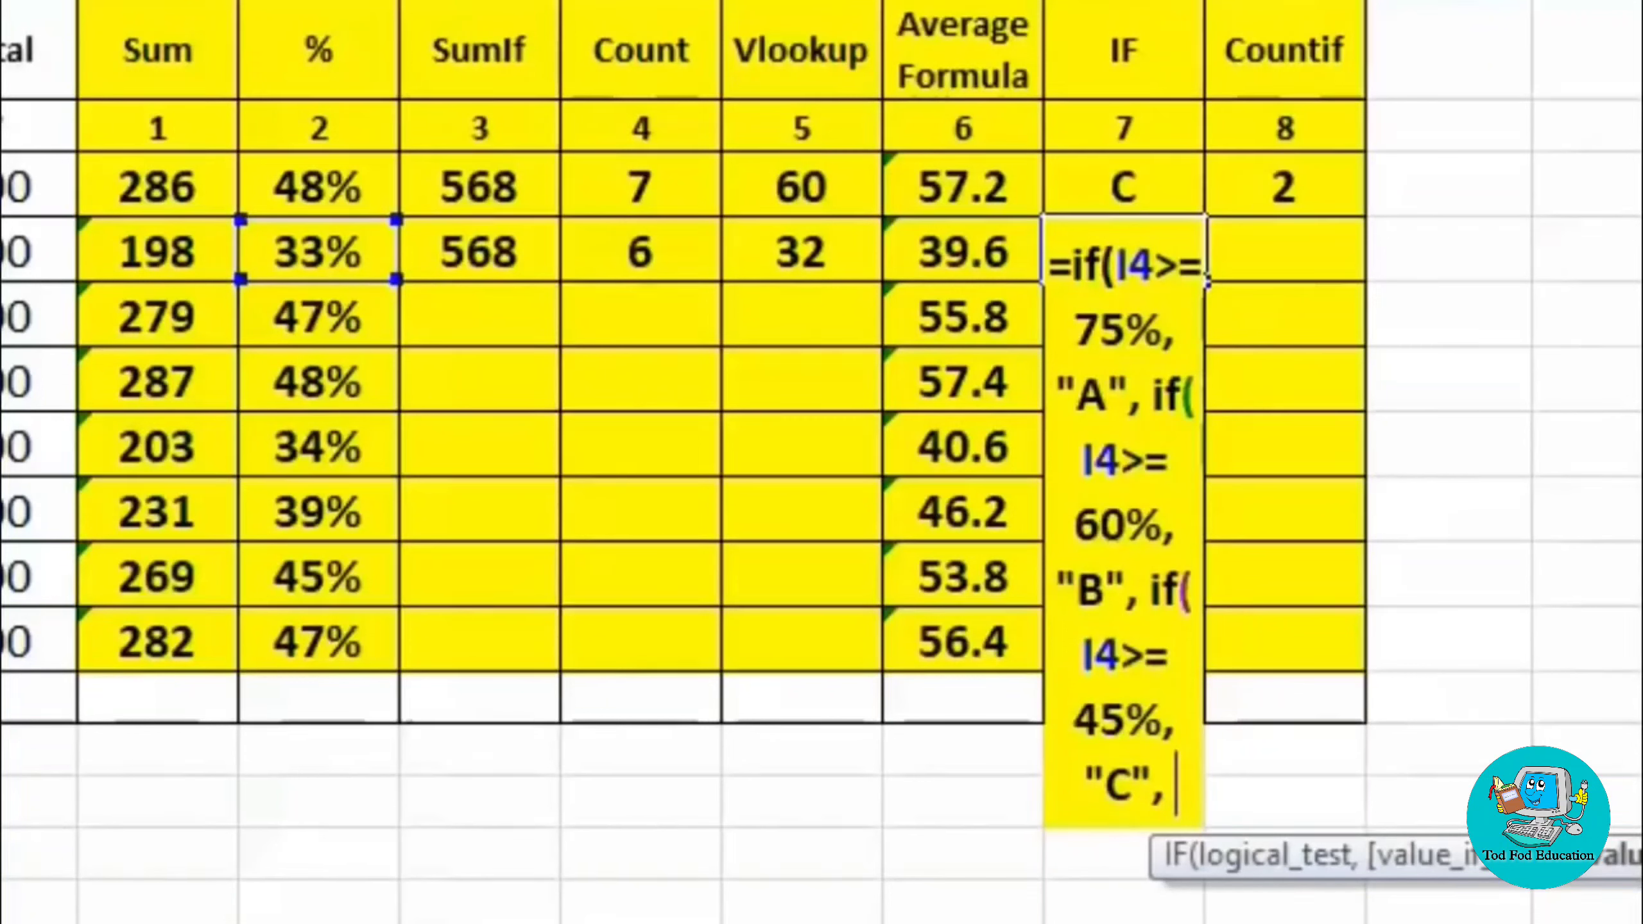
text("D")
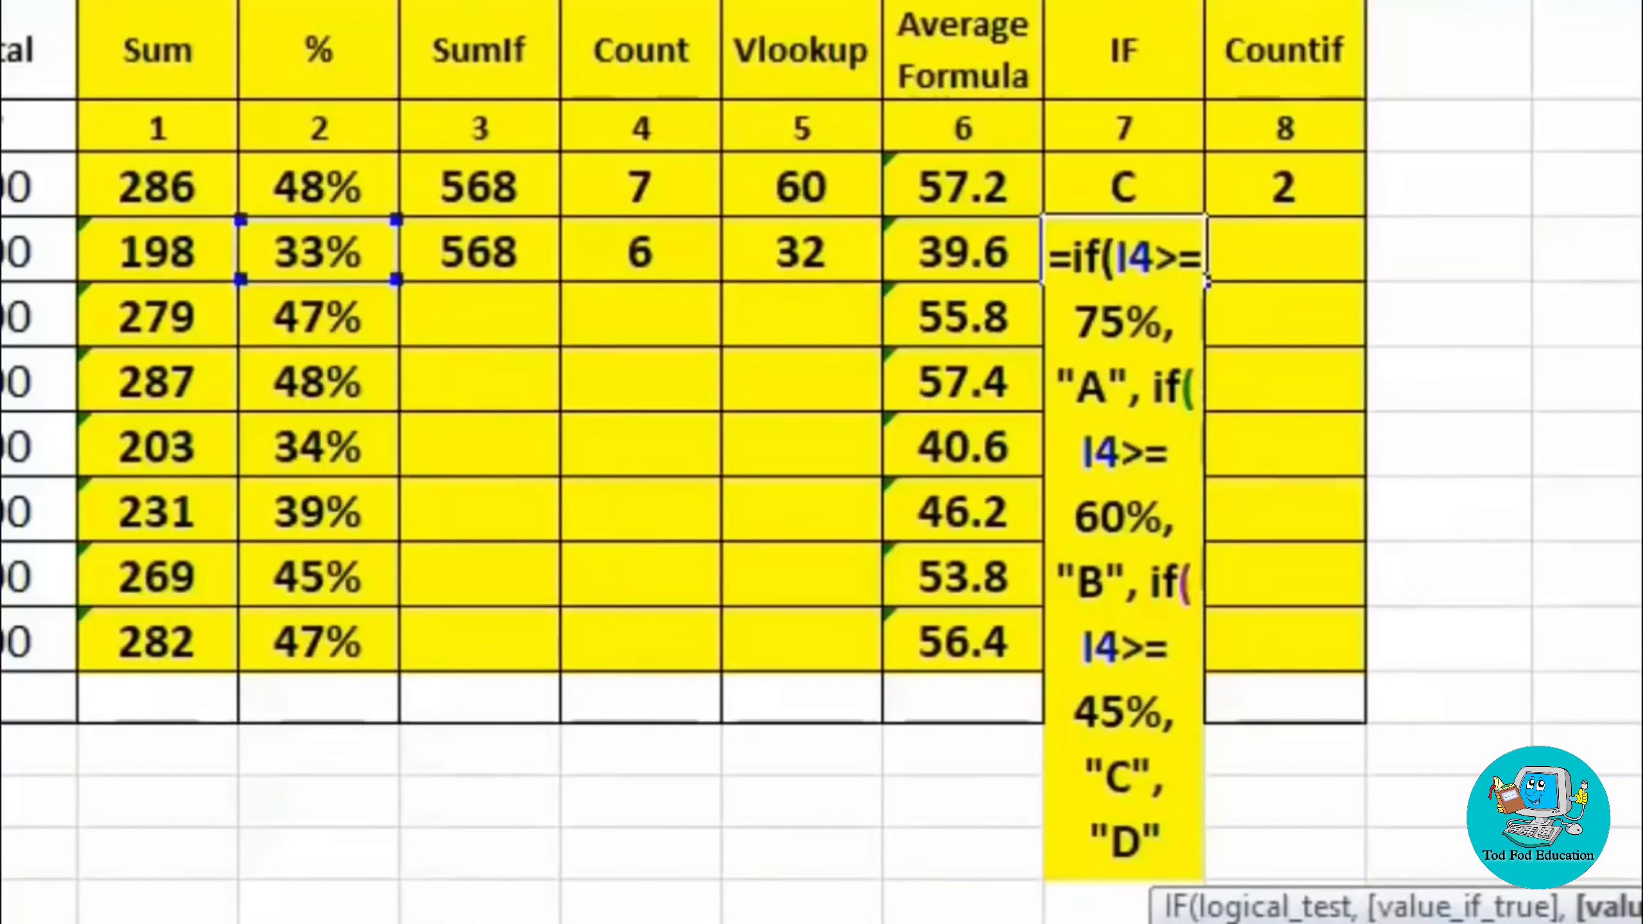
text()))
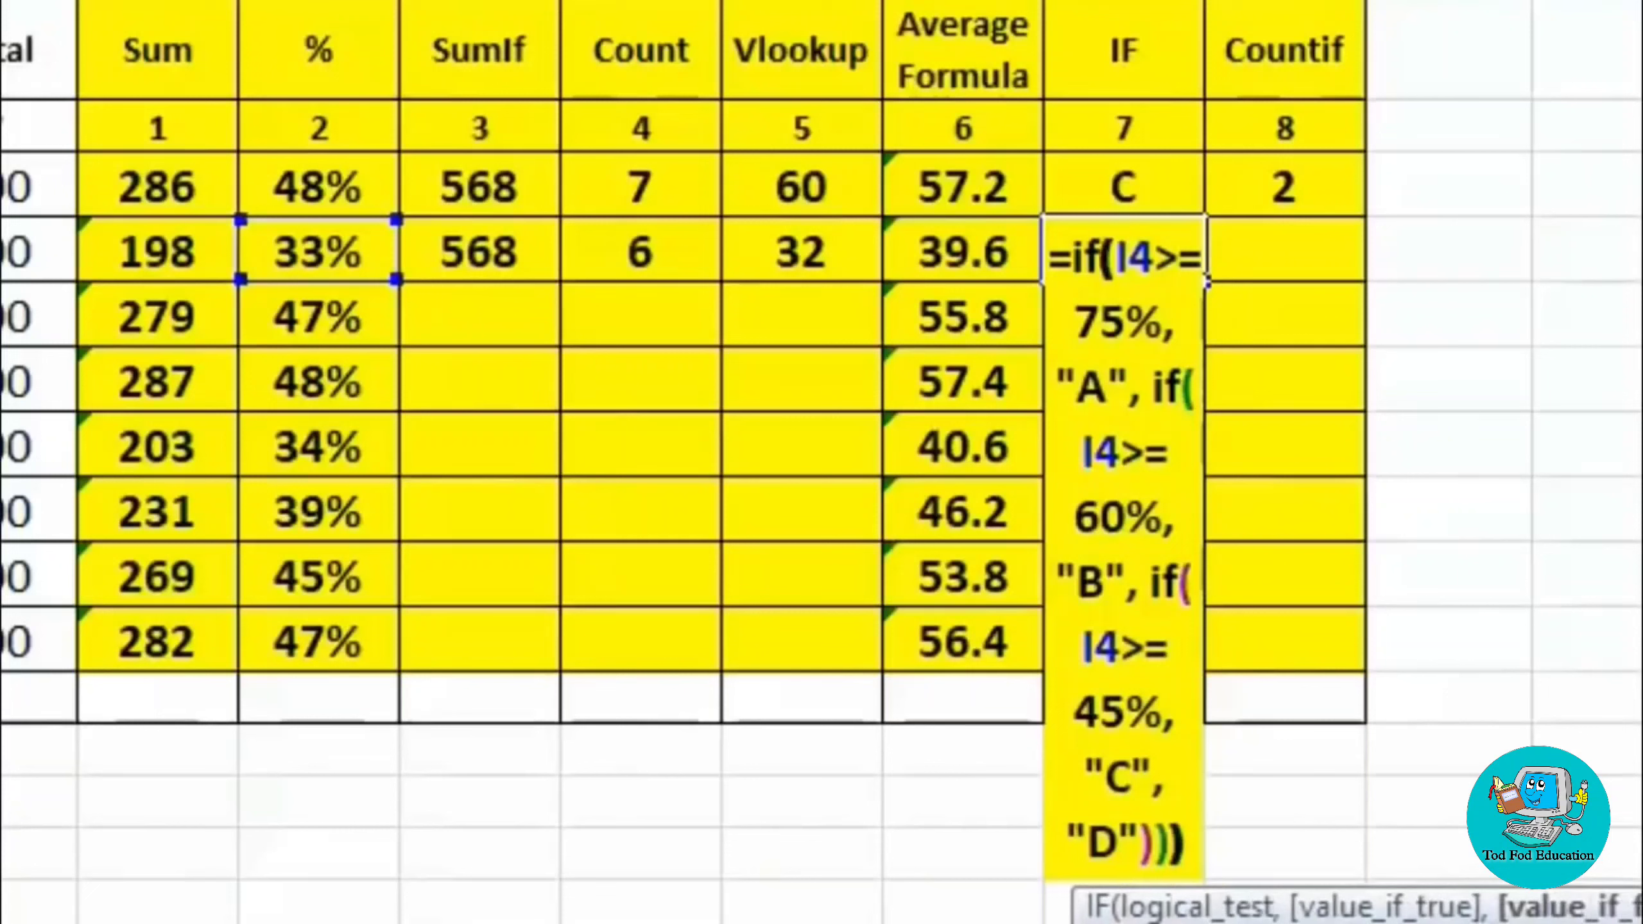
text())
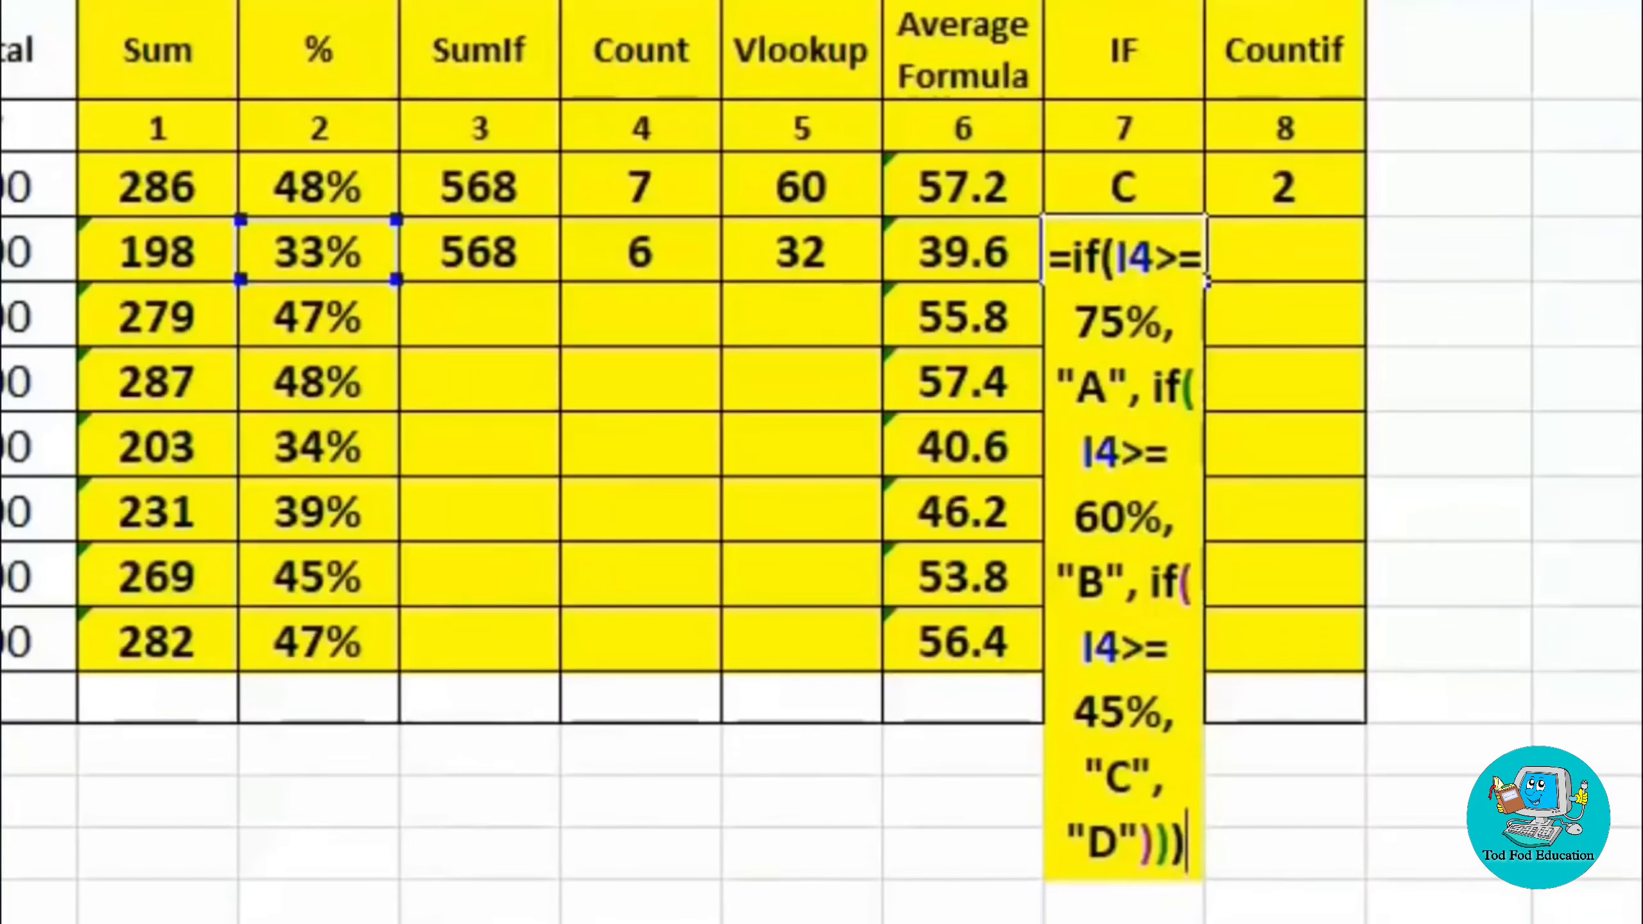
key(Return)
Step: Fill the nested IF grade formula down column N to the last student
click(1141, 274)
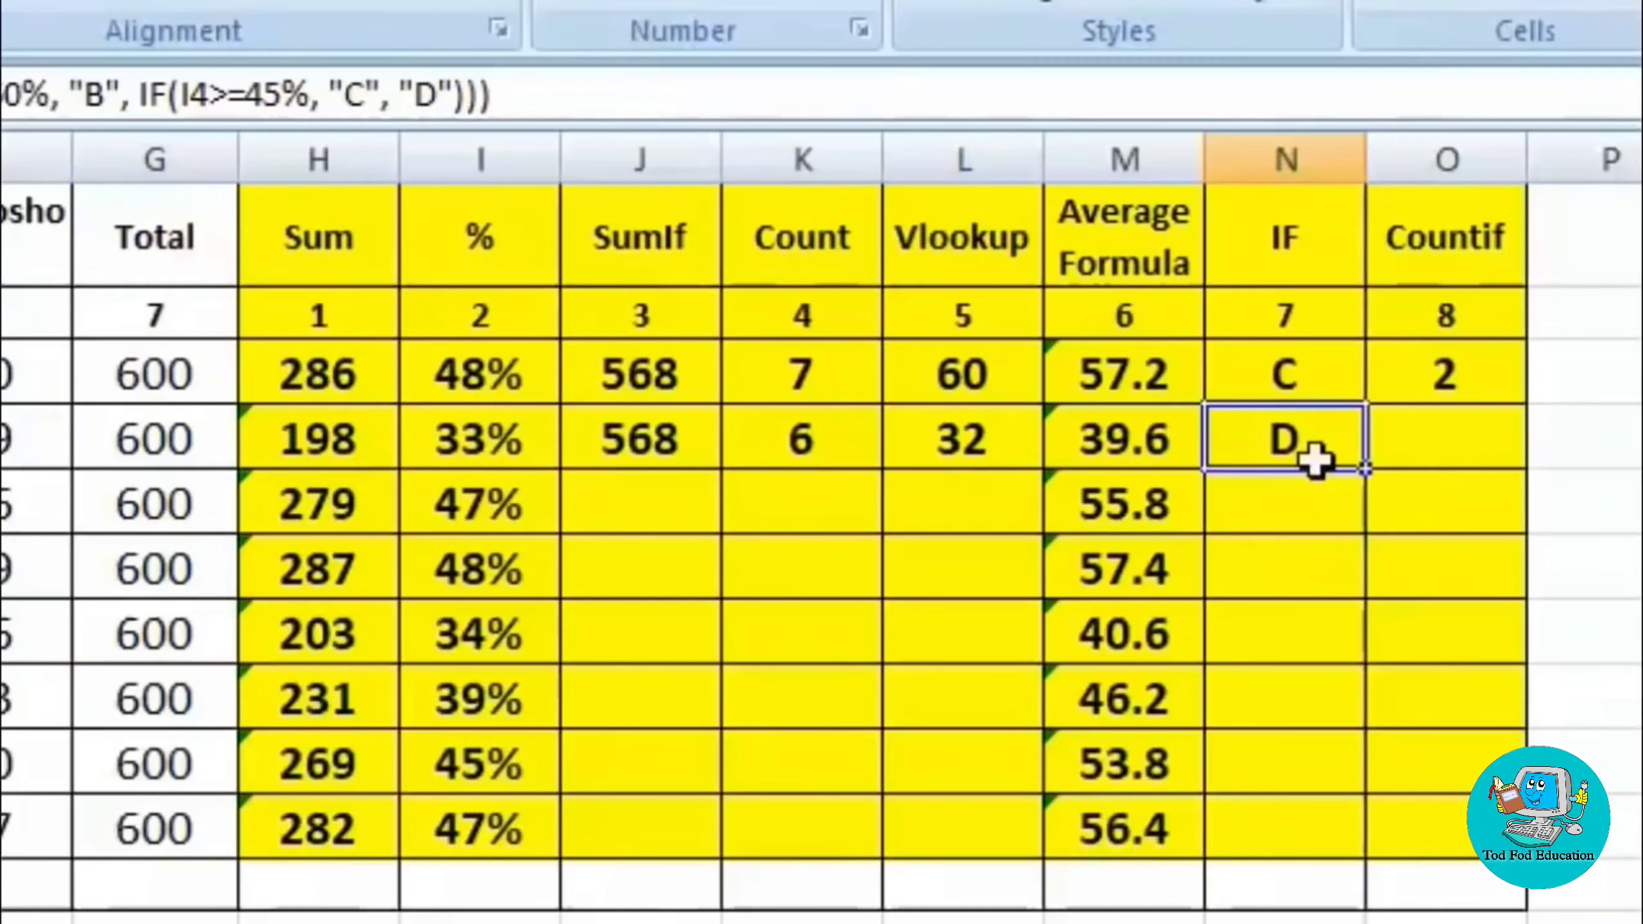
click(534, 455)
click(1333, 453)
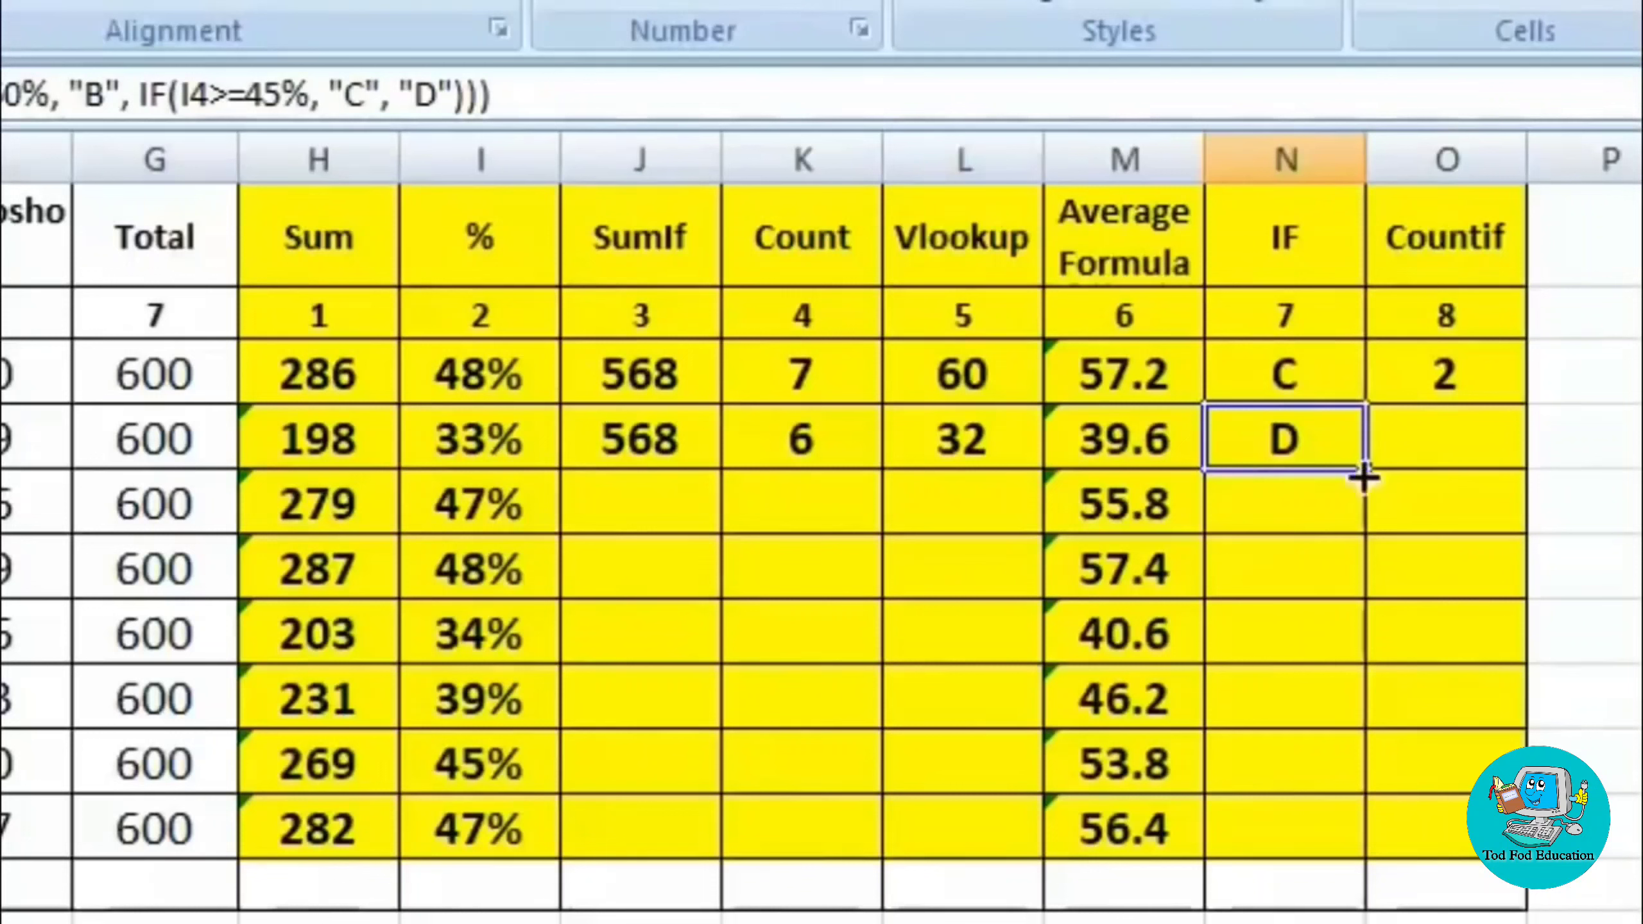
drag(1373, 478, 1362, 853)
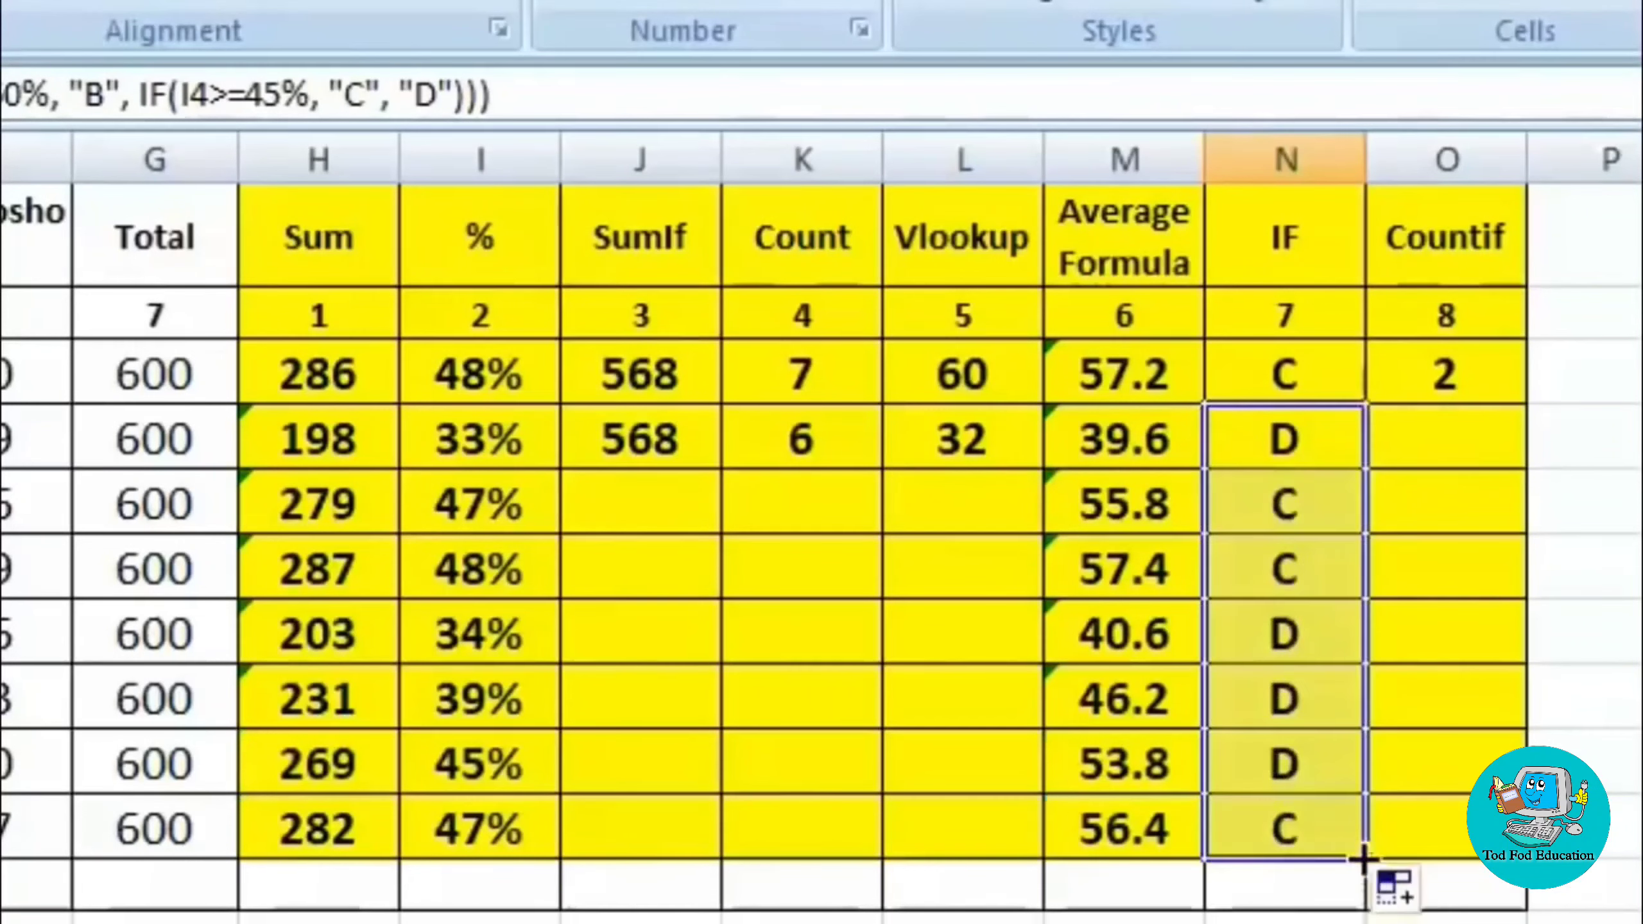
Step: Check the copied grade formulas against percentages, such as 34% giving D and 71% giving B
click(1310, 497)
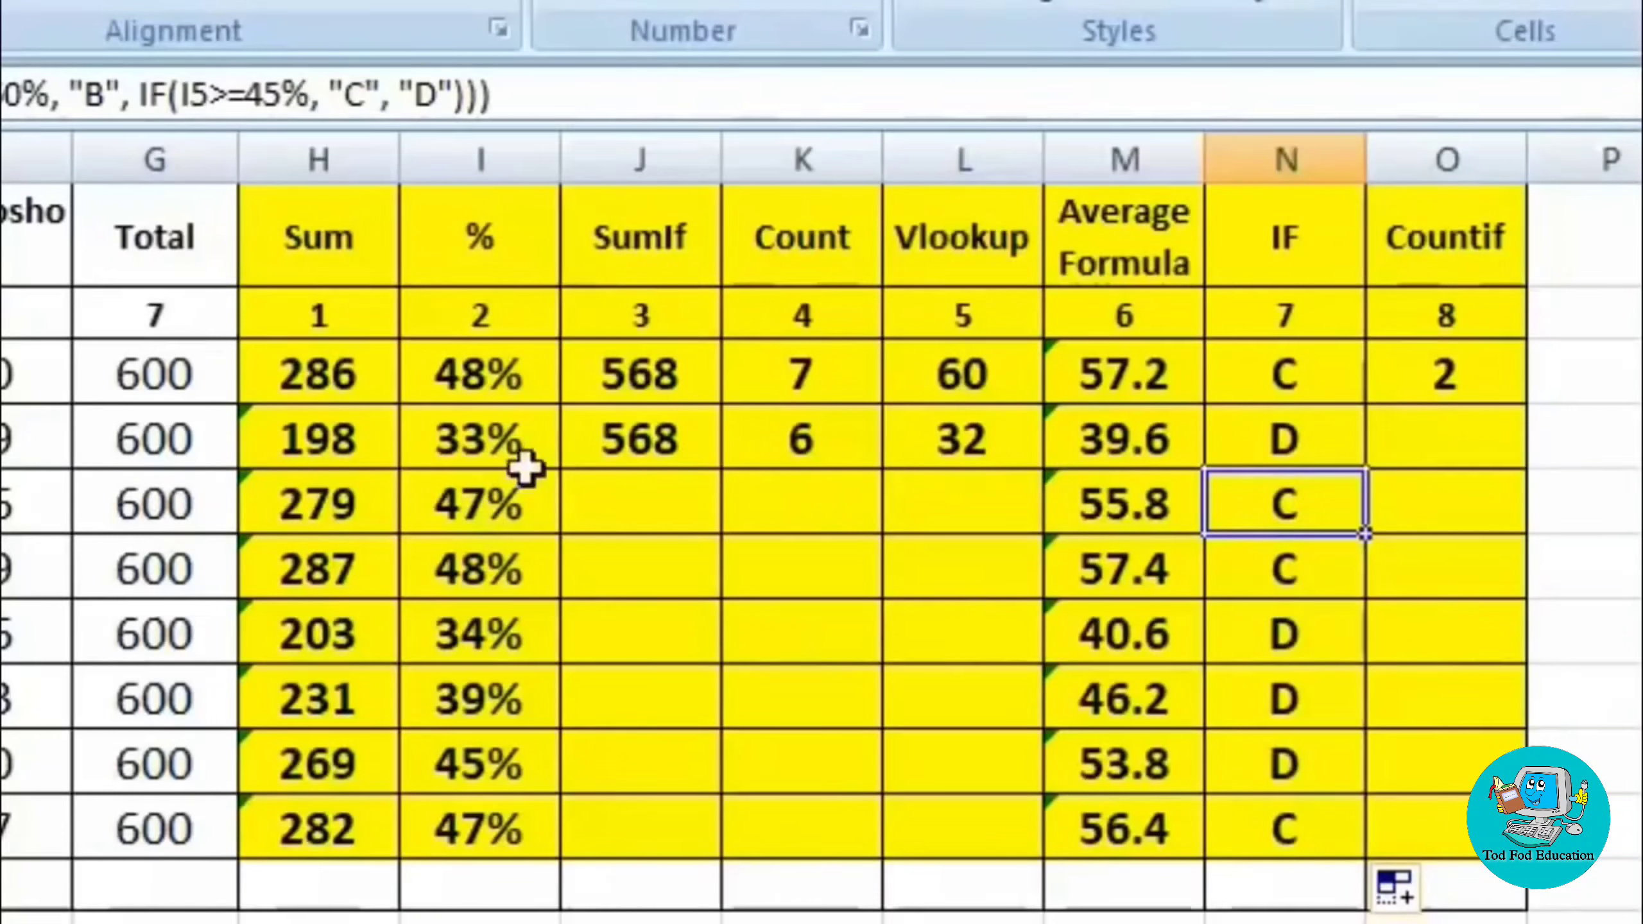
click(1300, 569)
click(519, 626)
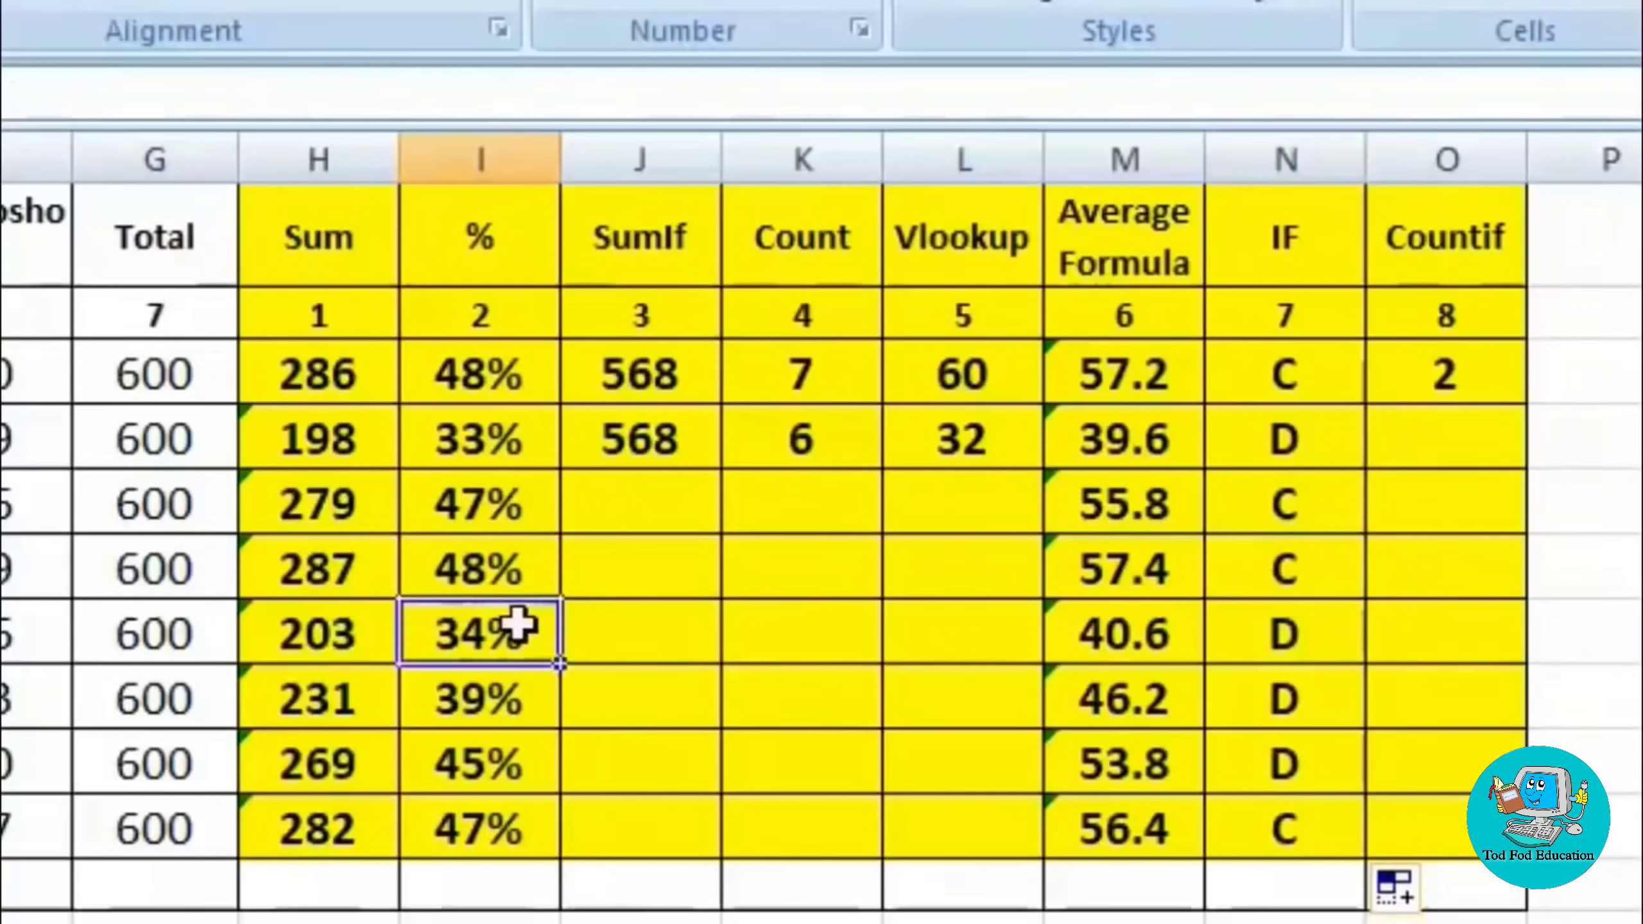
click(1261, 640)
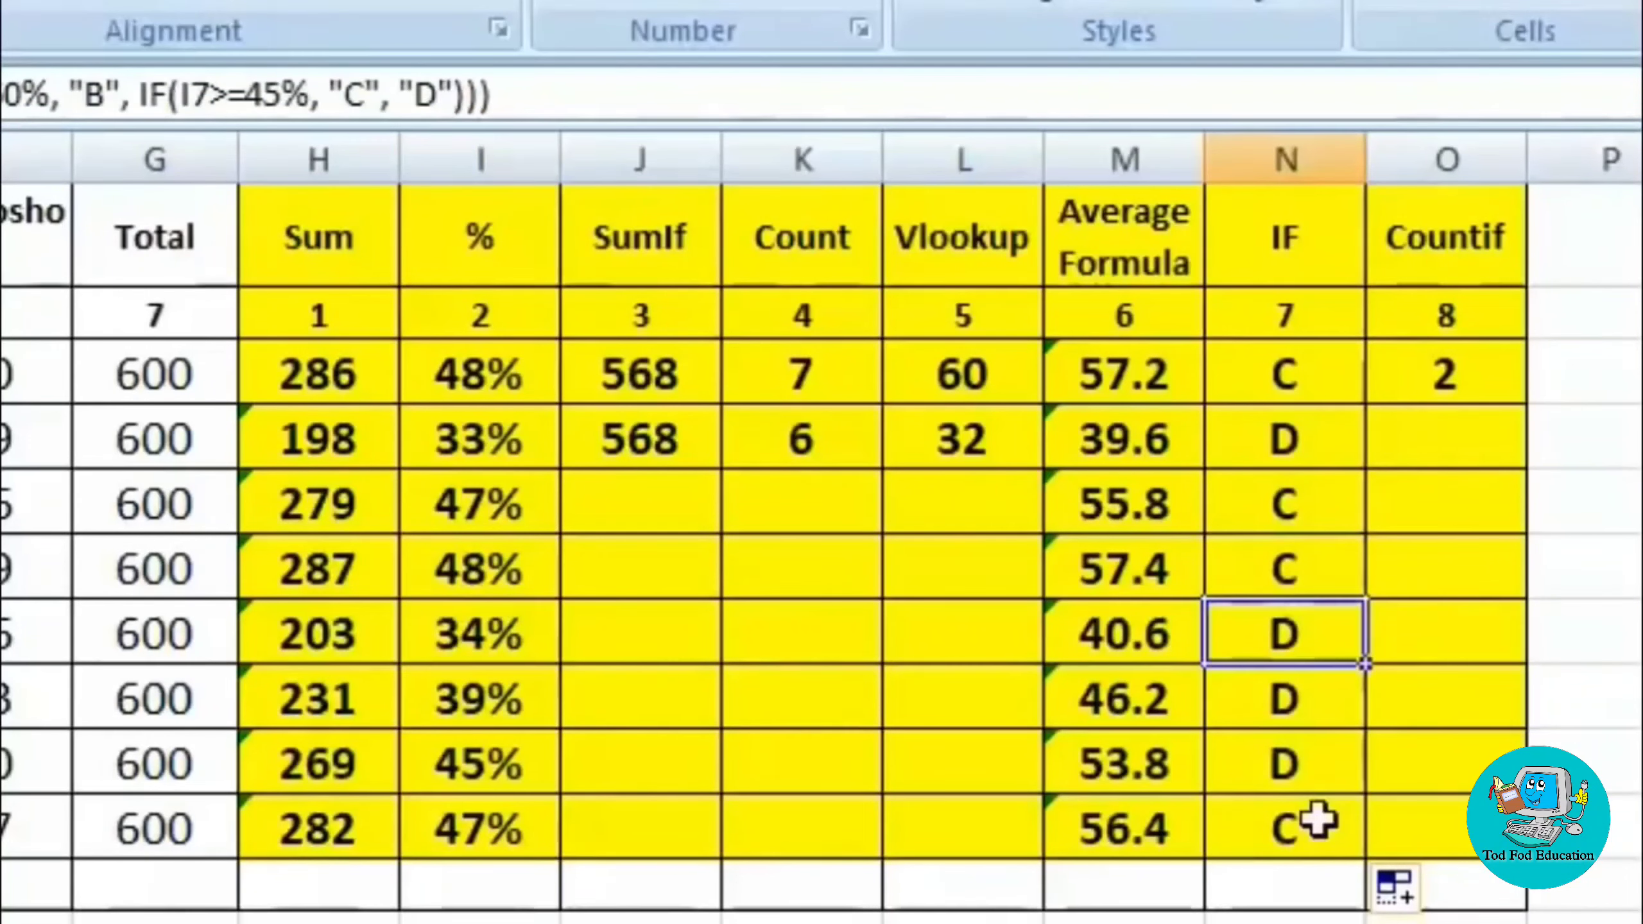
click(277, 914)
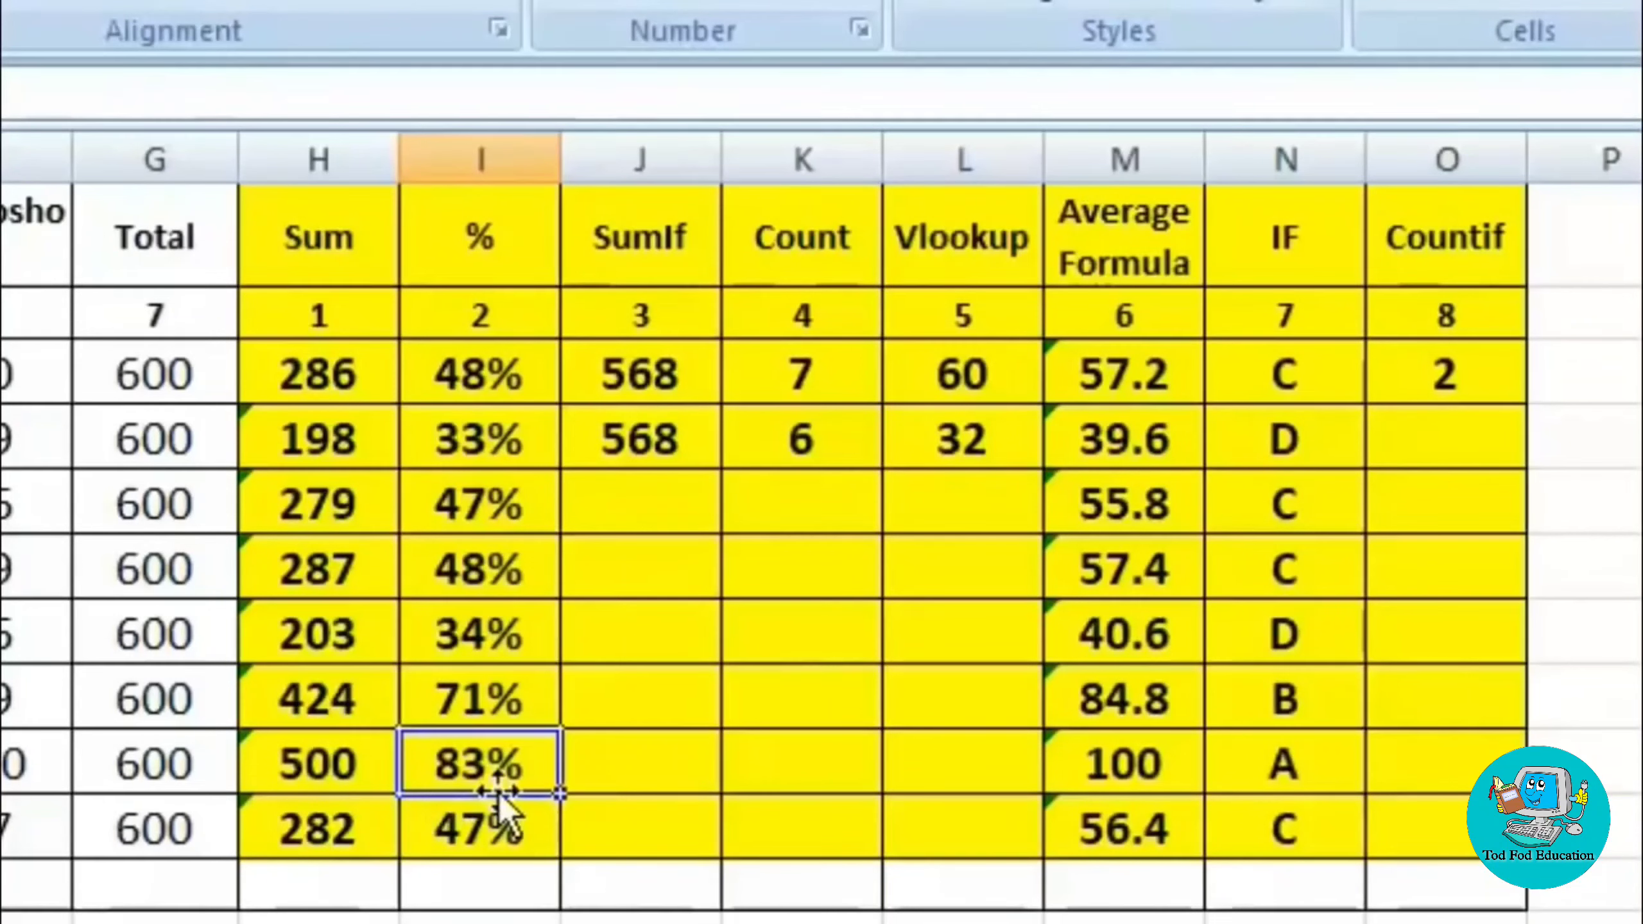
click(1343, 772)
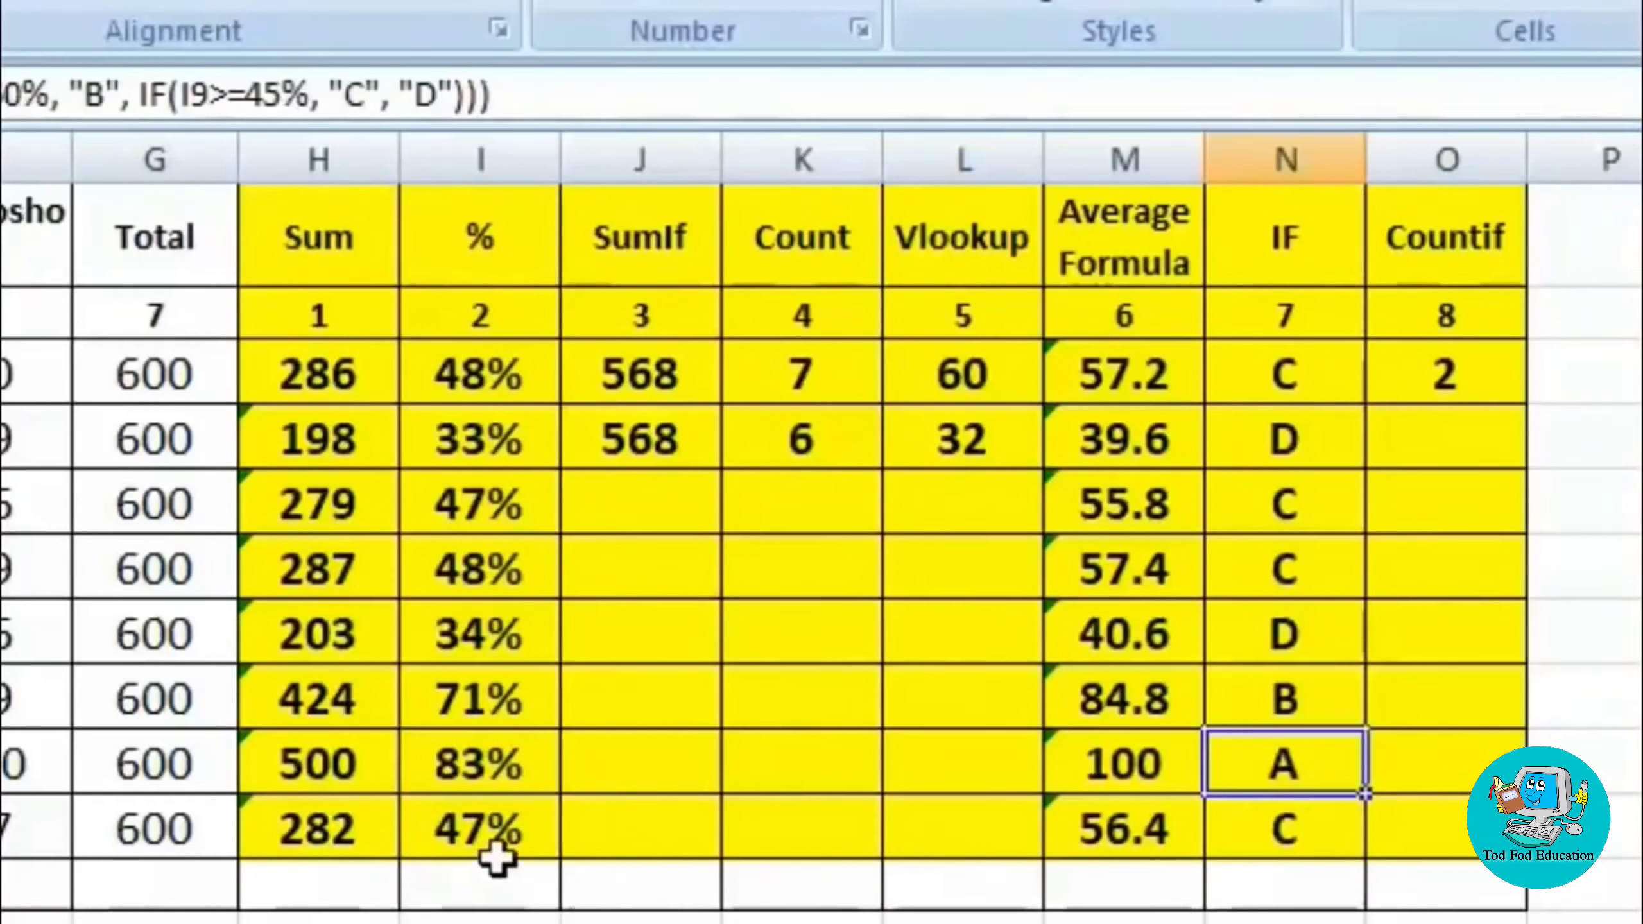
click(485, 702)
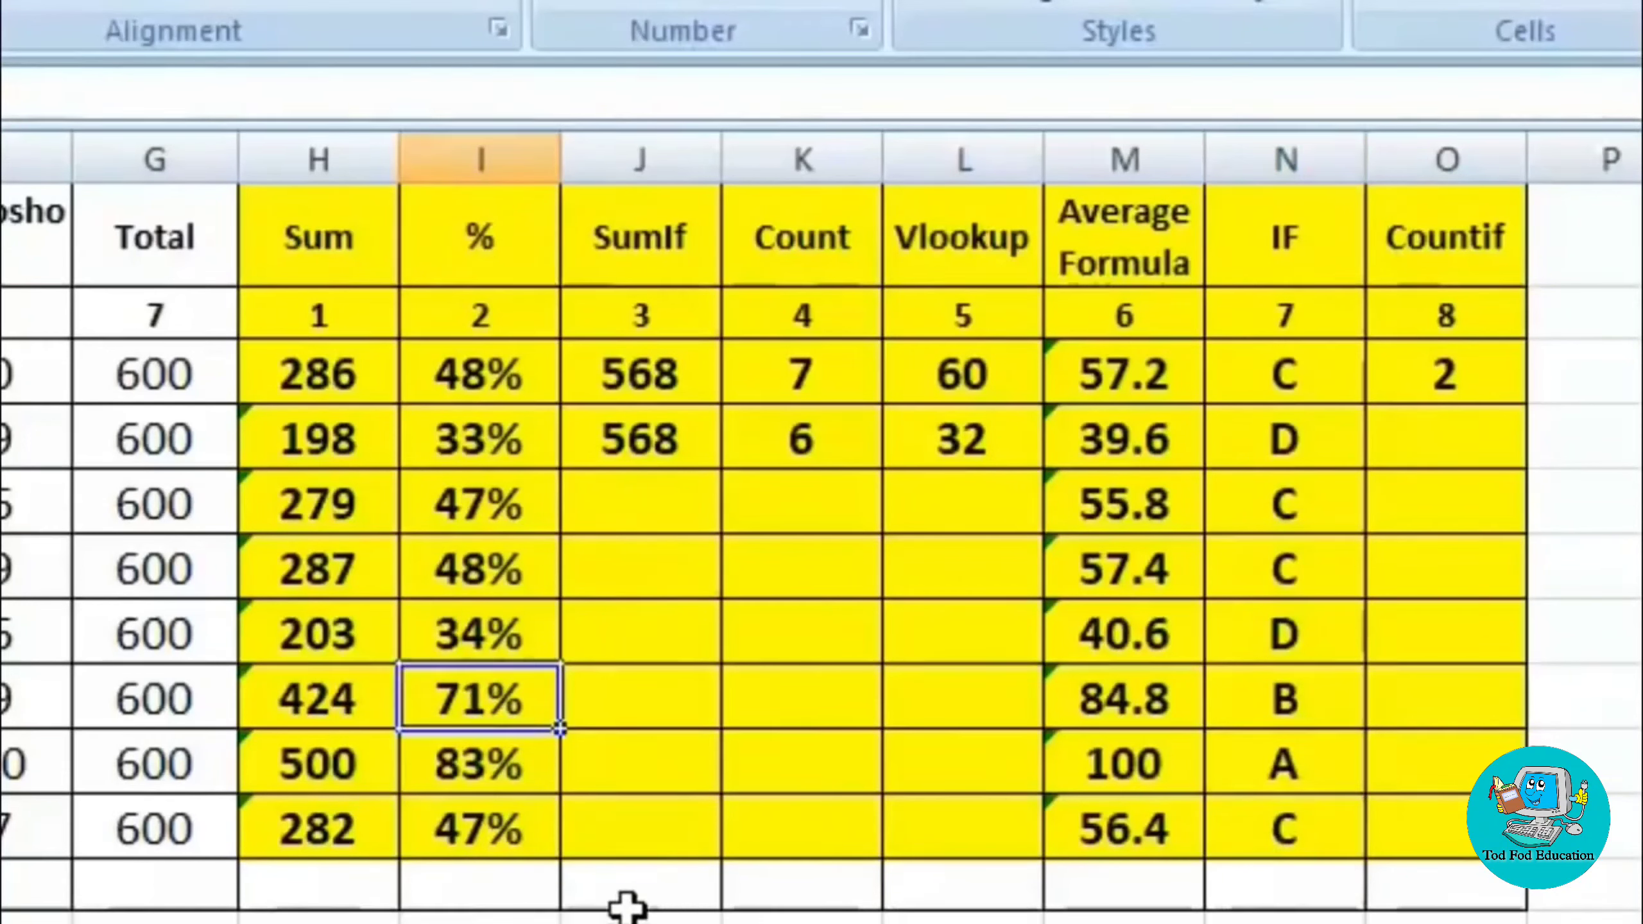
click(1243, 699)
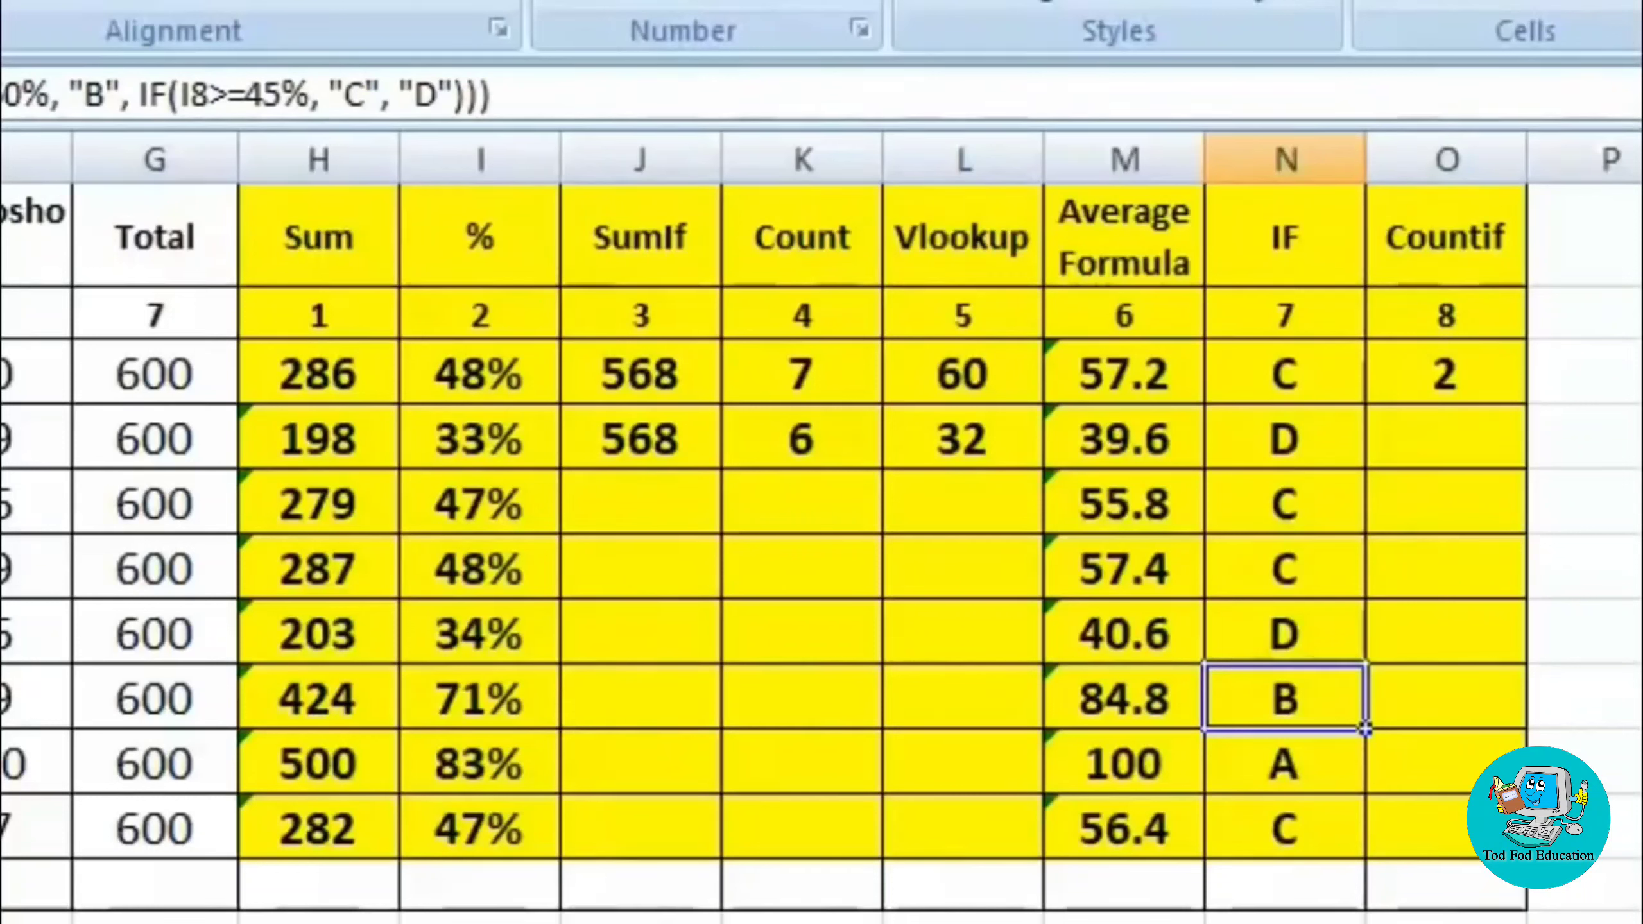
click(1446, 438)
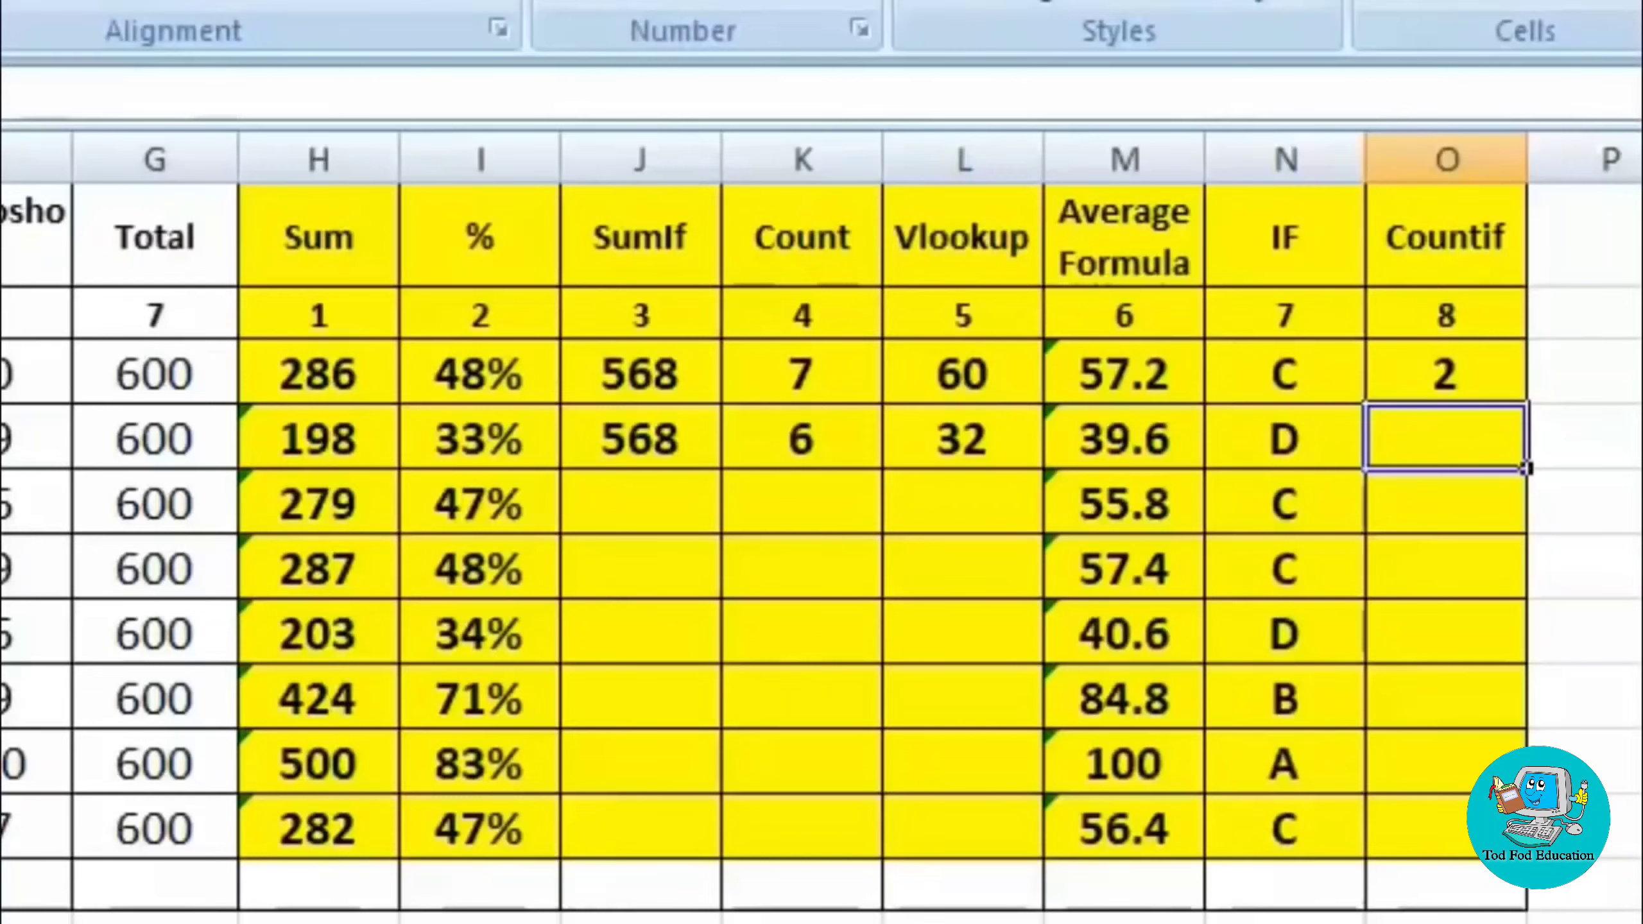
Step: Enter =COUNTIF(B3:G10,"70") in O4 to count marks of 70, returning 4
text(=)
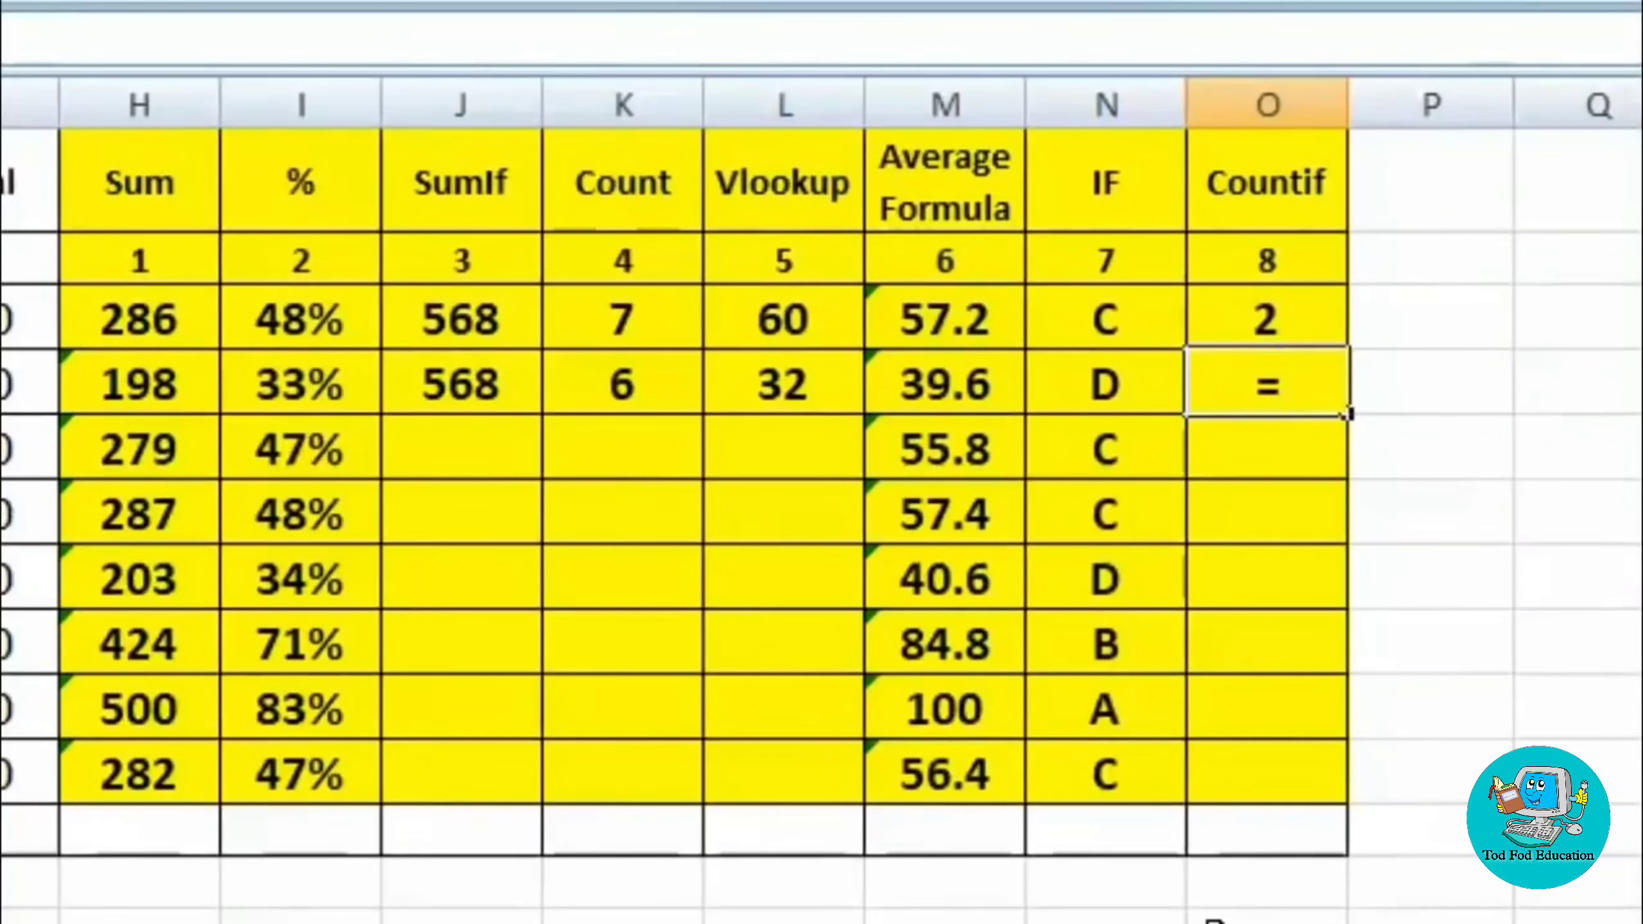
text(count)
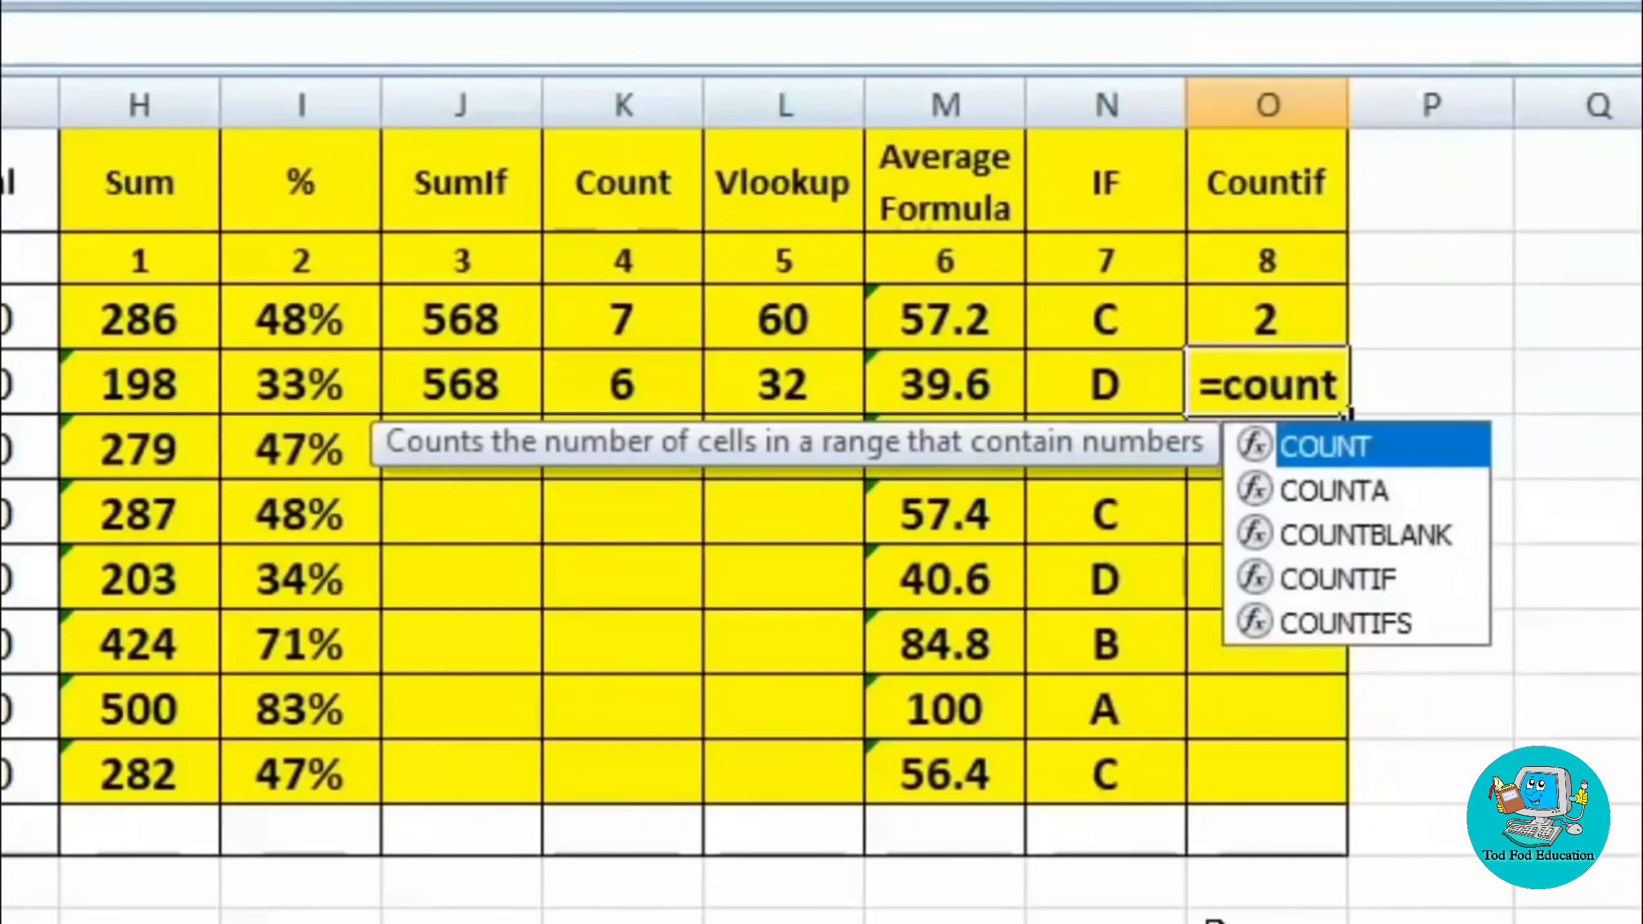
text(if()
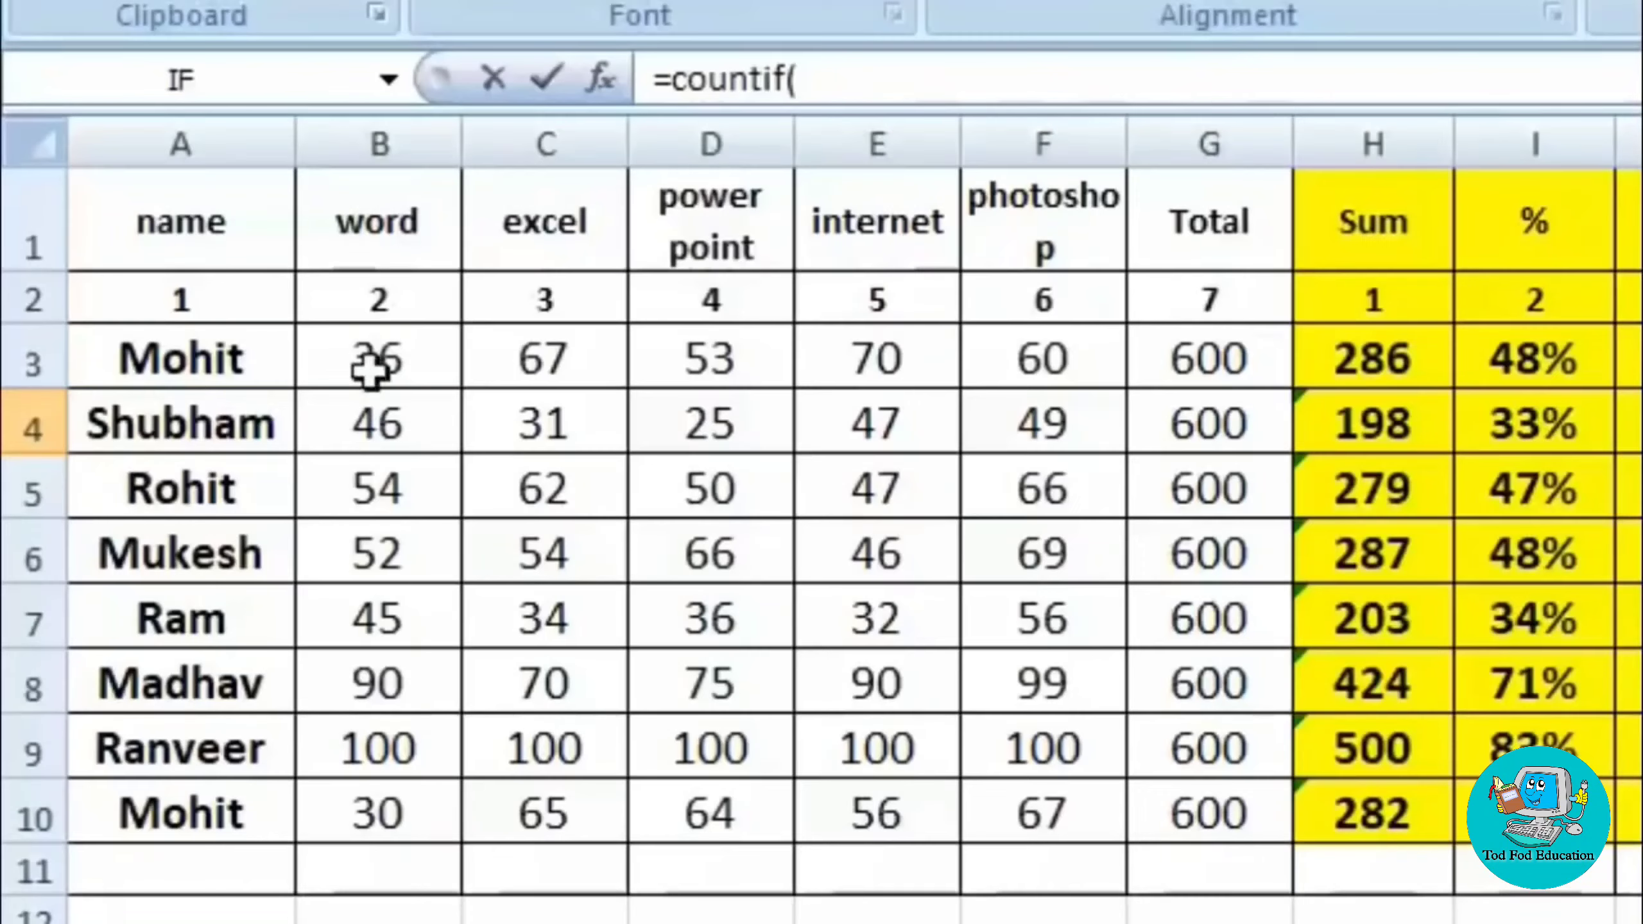
mouse_move(371, 362)
mouse_down()
mouse_move(947, 690)
mouse_move(1173, 796)
mouse_up()
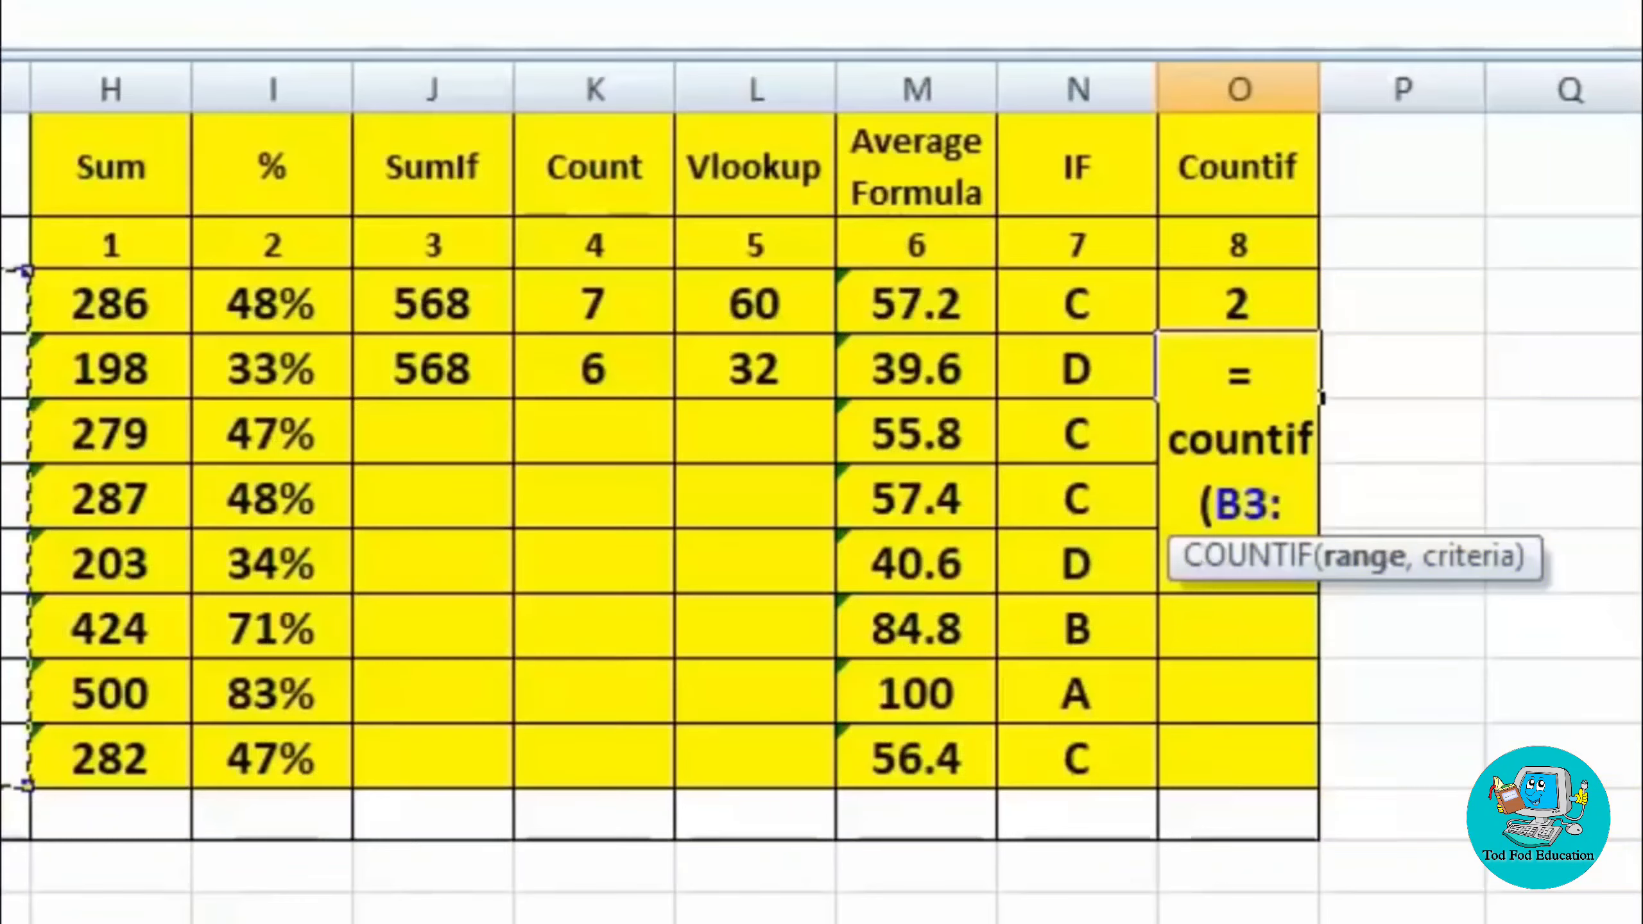
text(,)
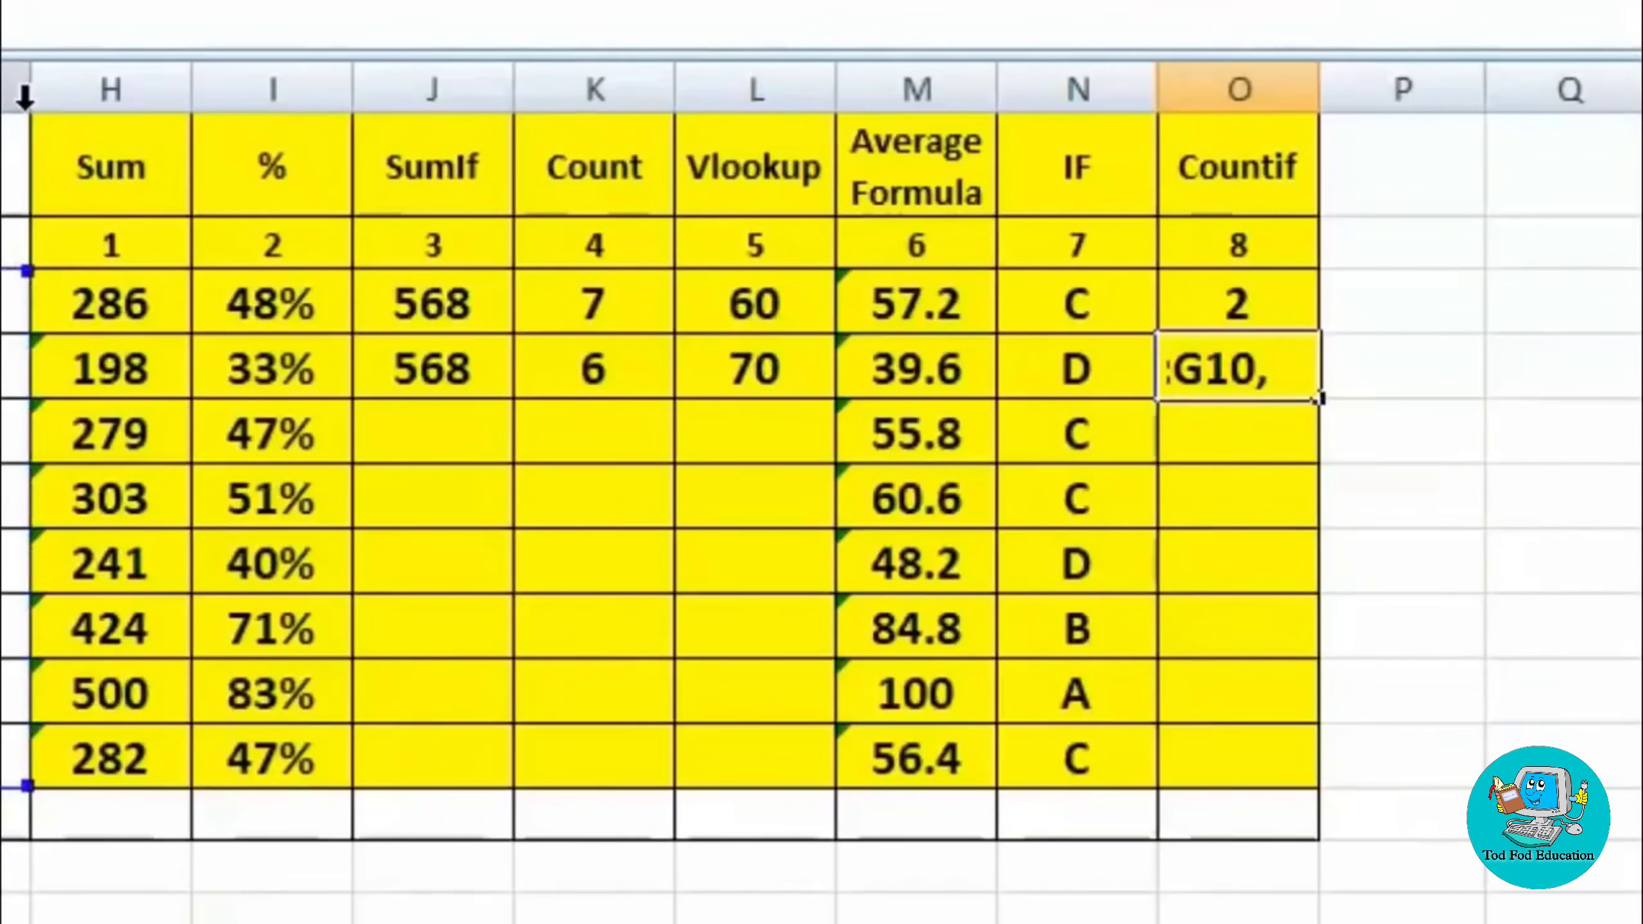
text(70)
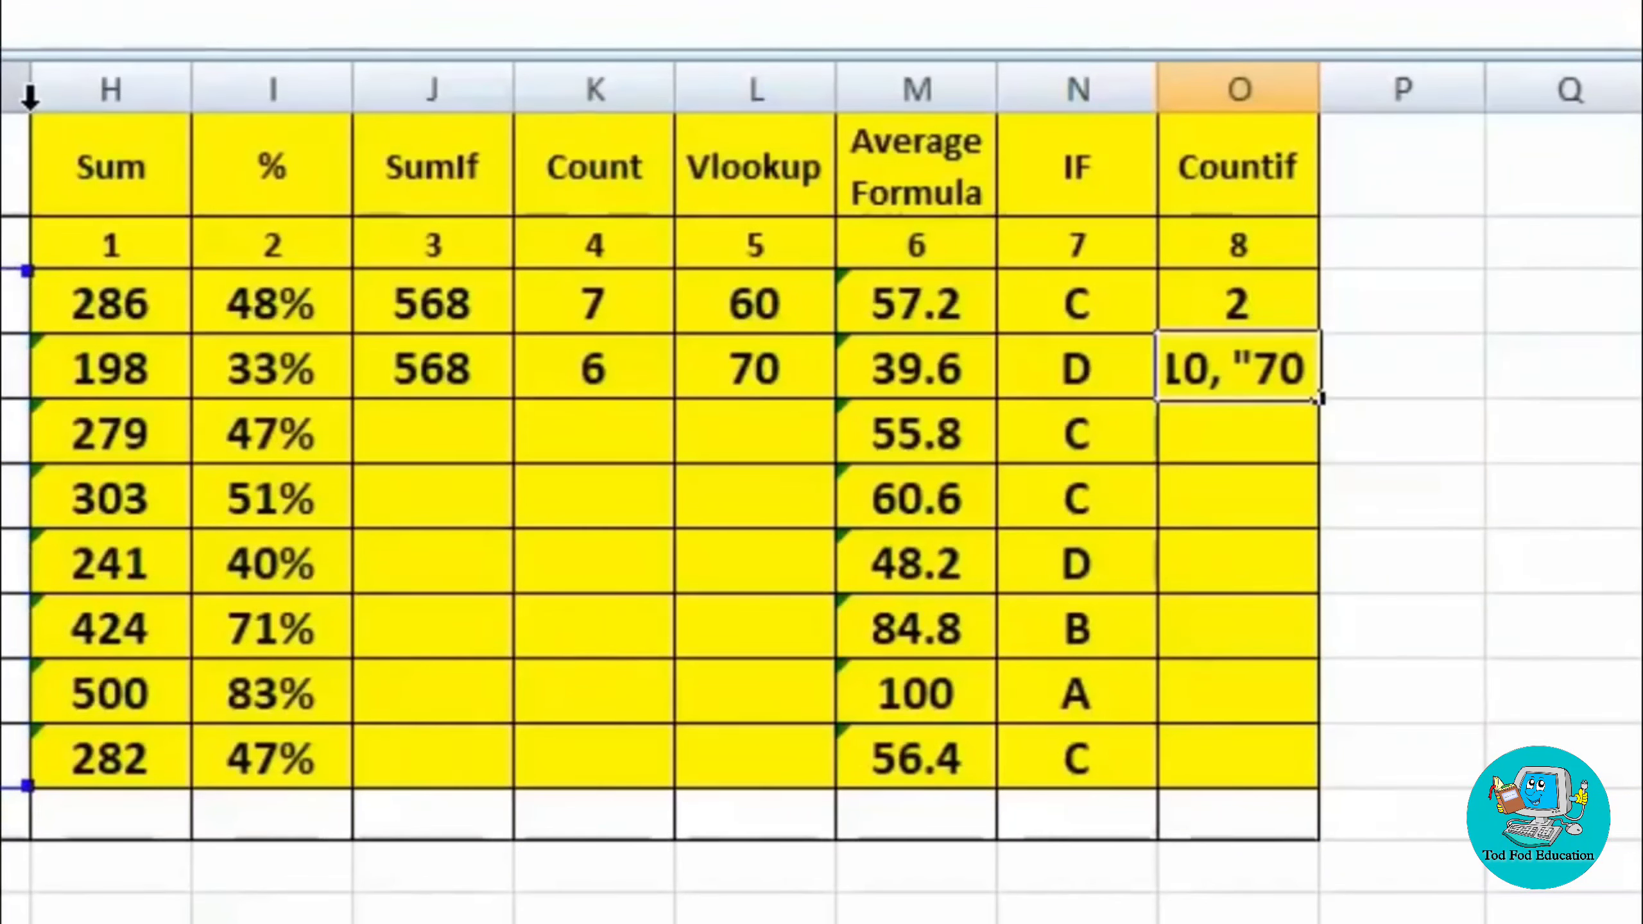
text(")
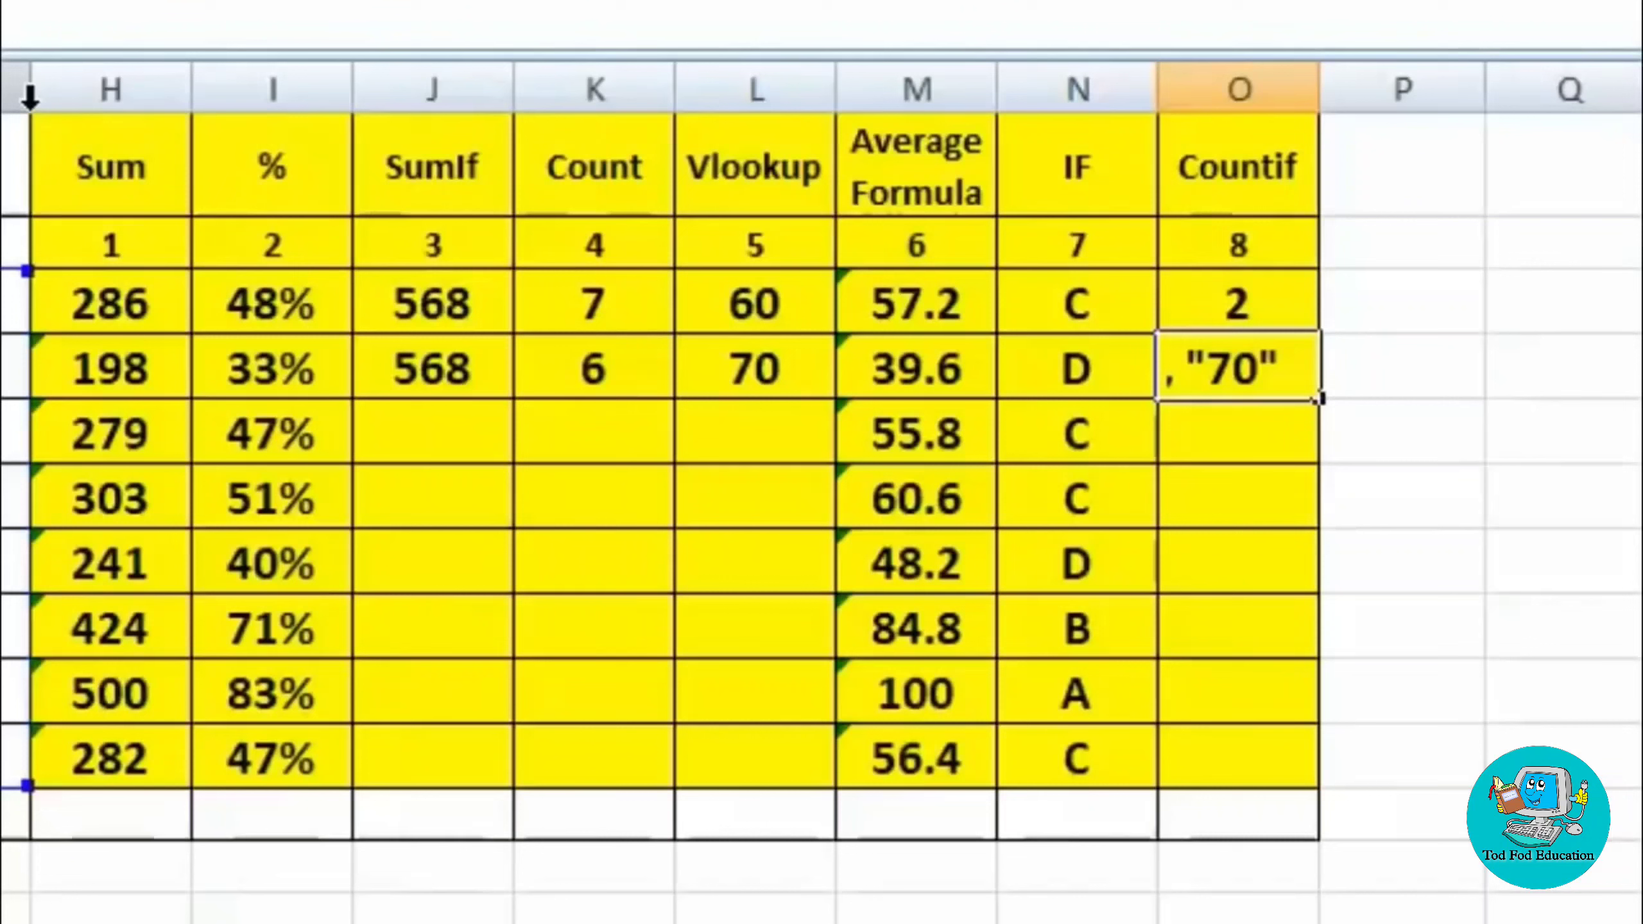
text())
key(Return)
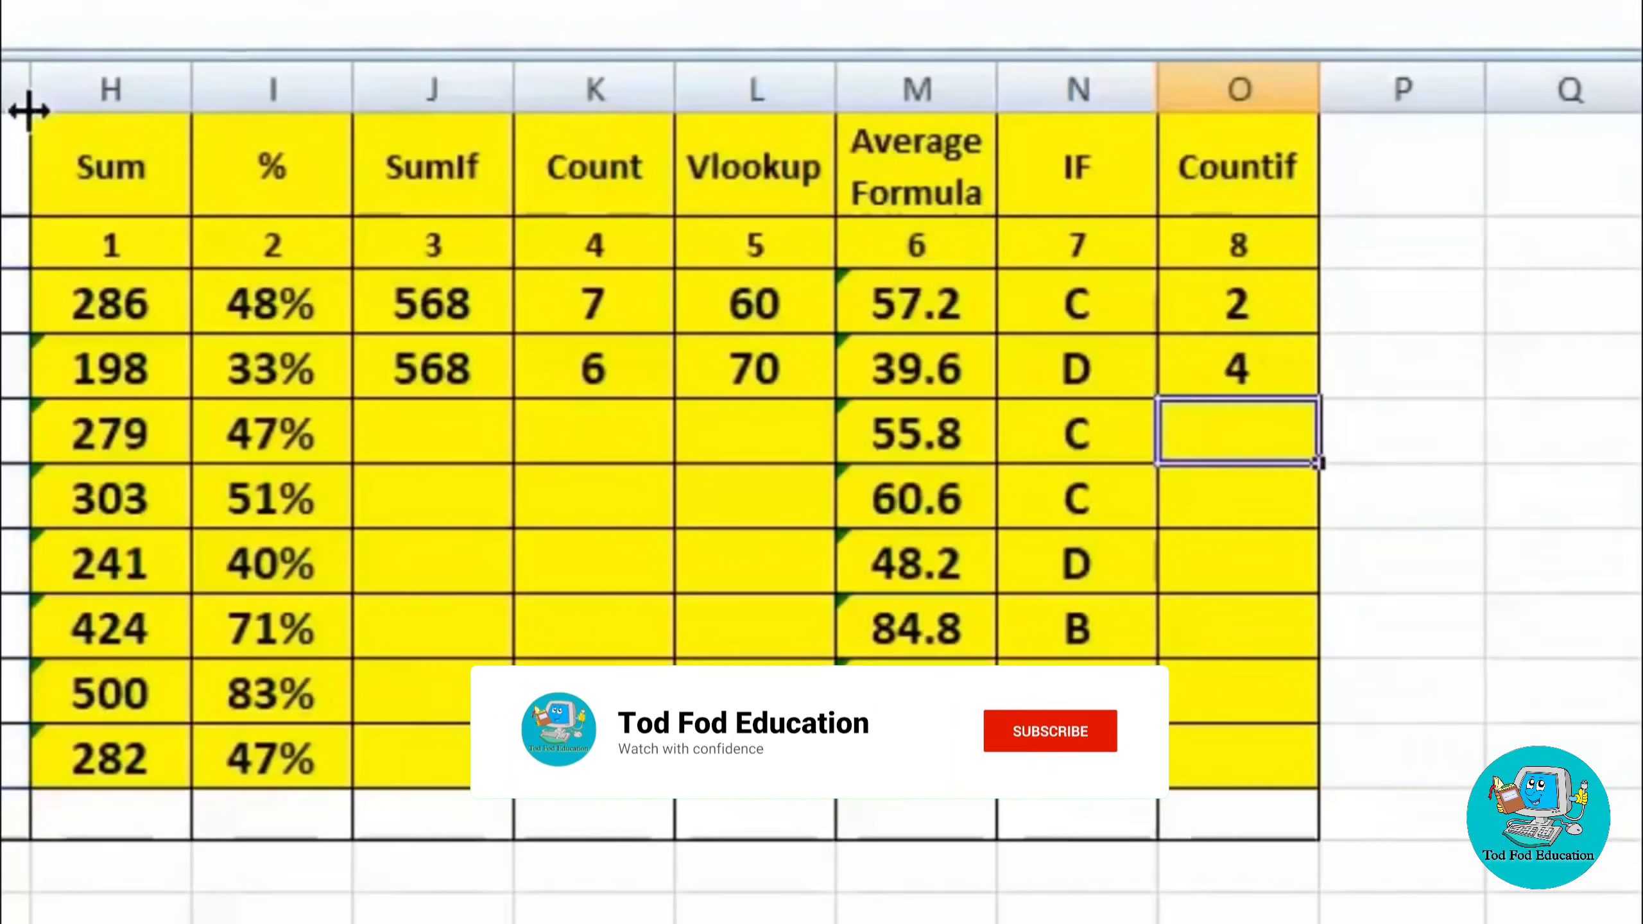
key(Up)
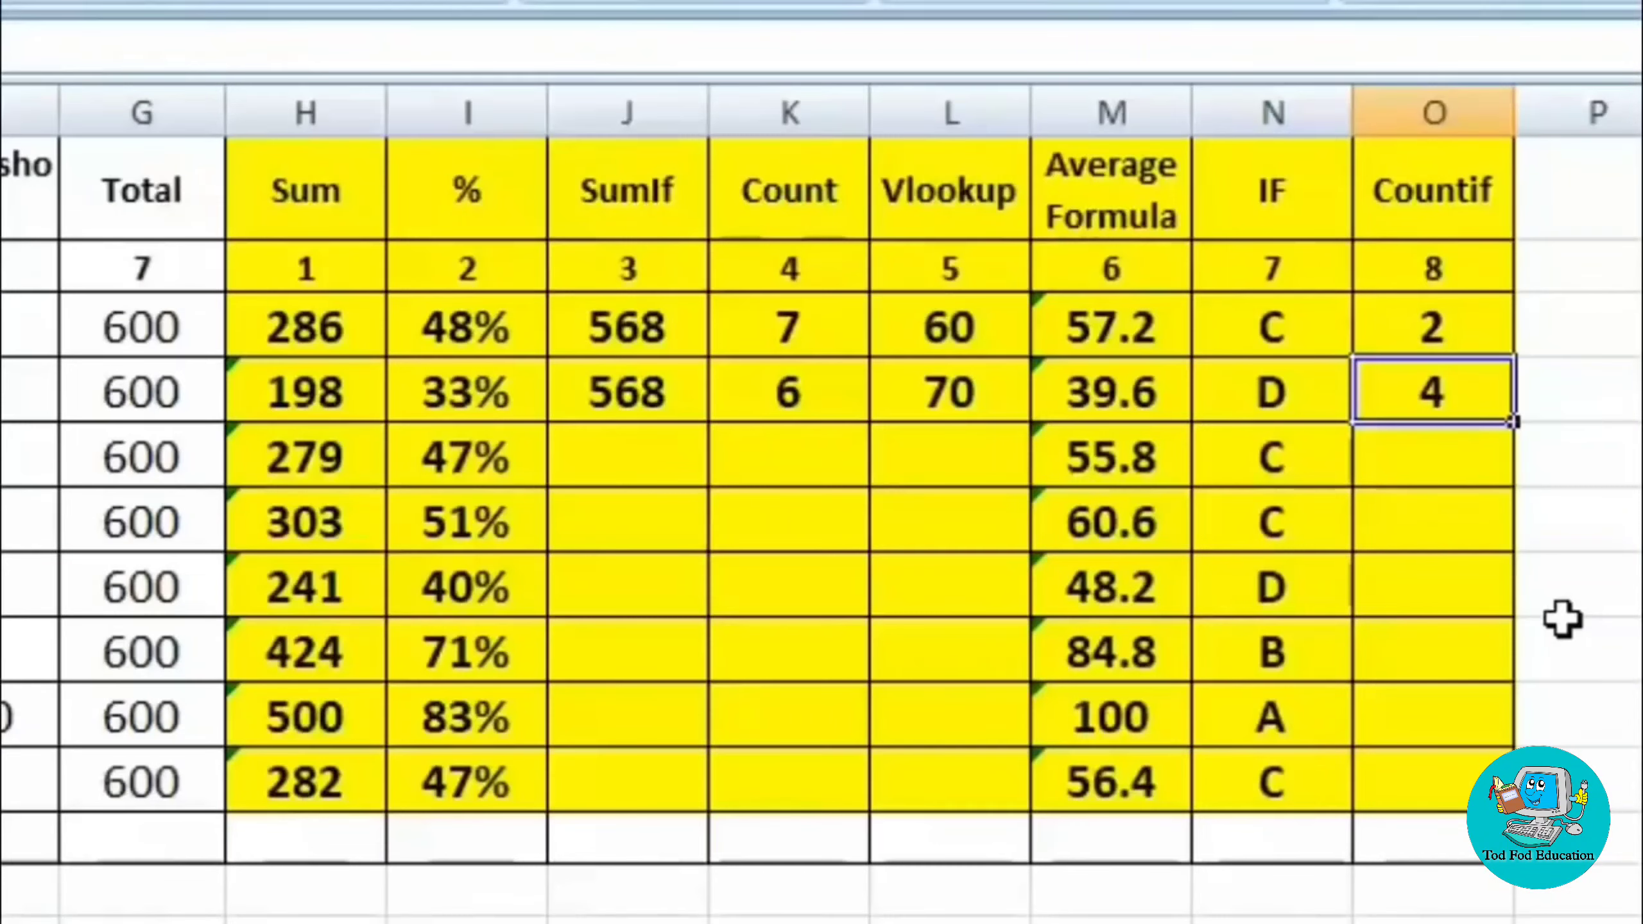
Step: Edit the O4 COUNTIF criterion from 70 to 100 so it returns 5
key(F2)
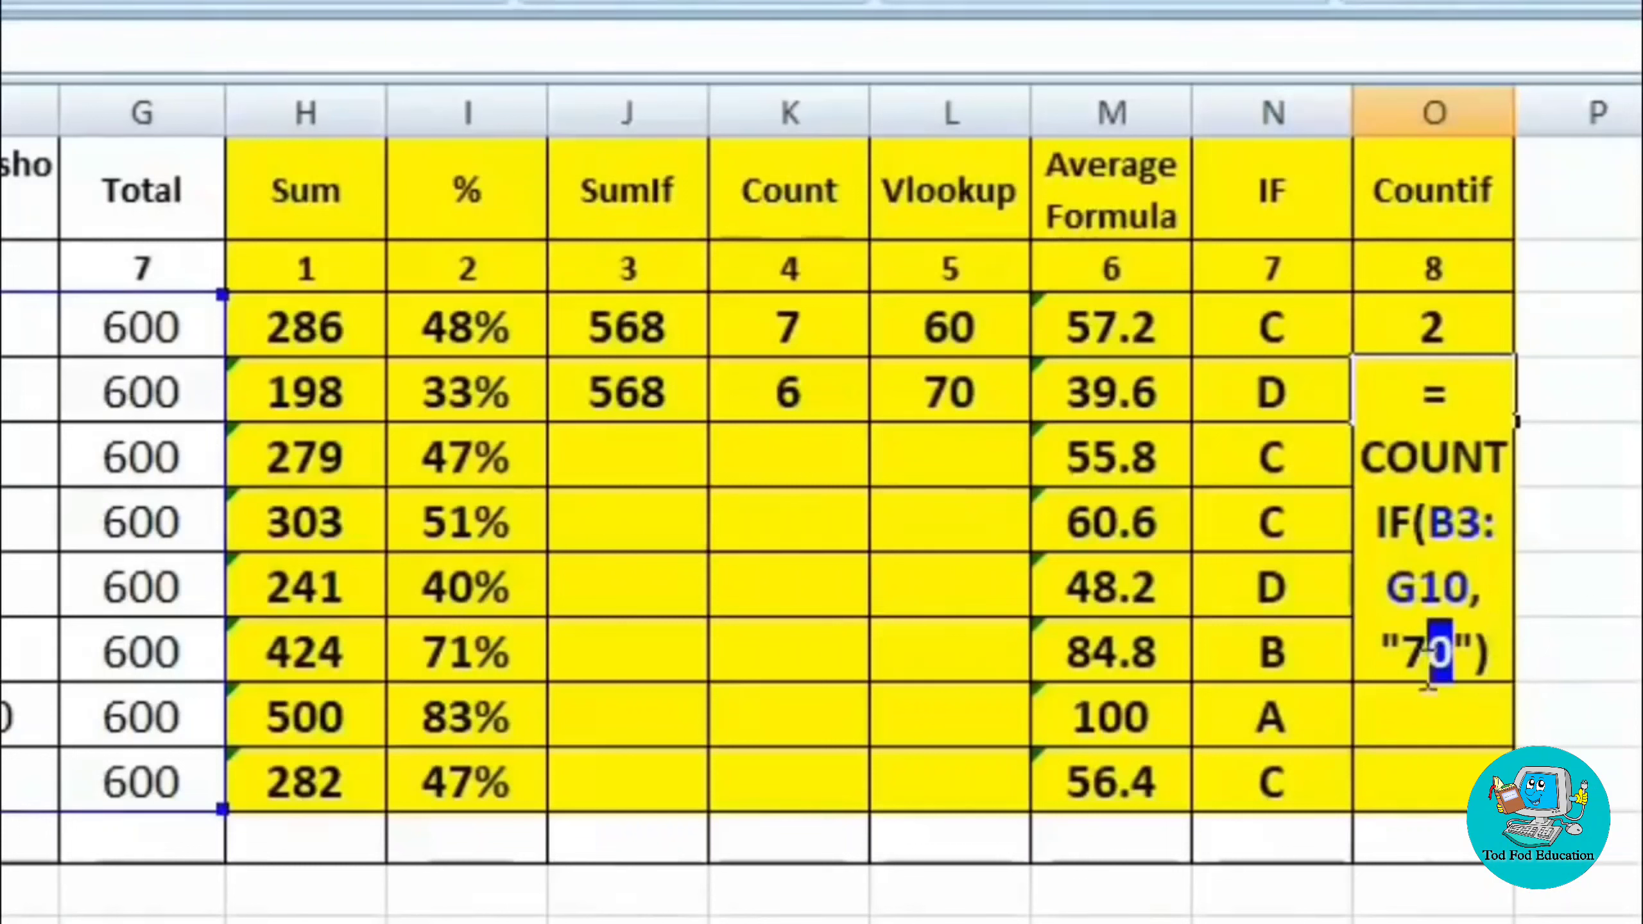
drag(1455, 652, 1413, 652)
text(100)
key(Return)
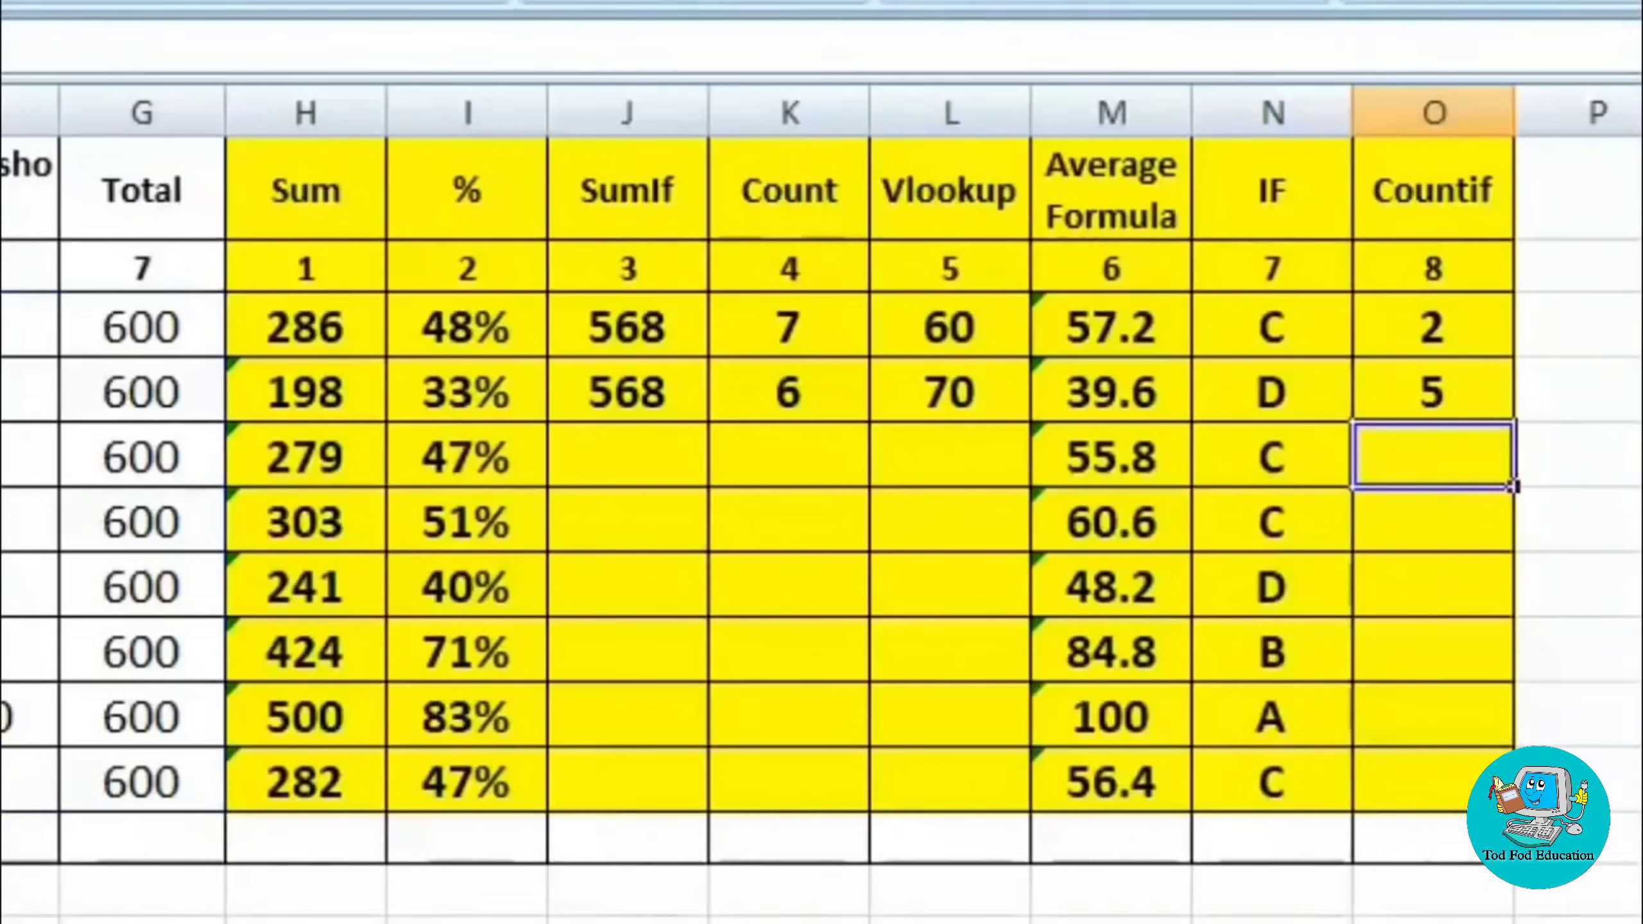
click(1469, 417)
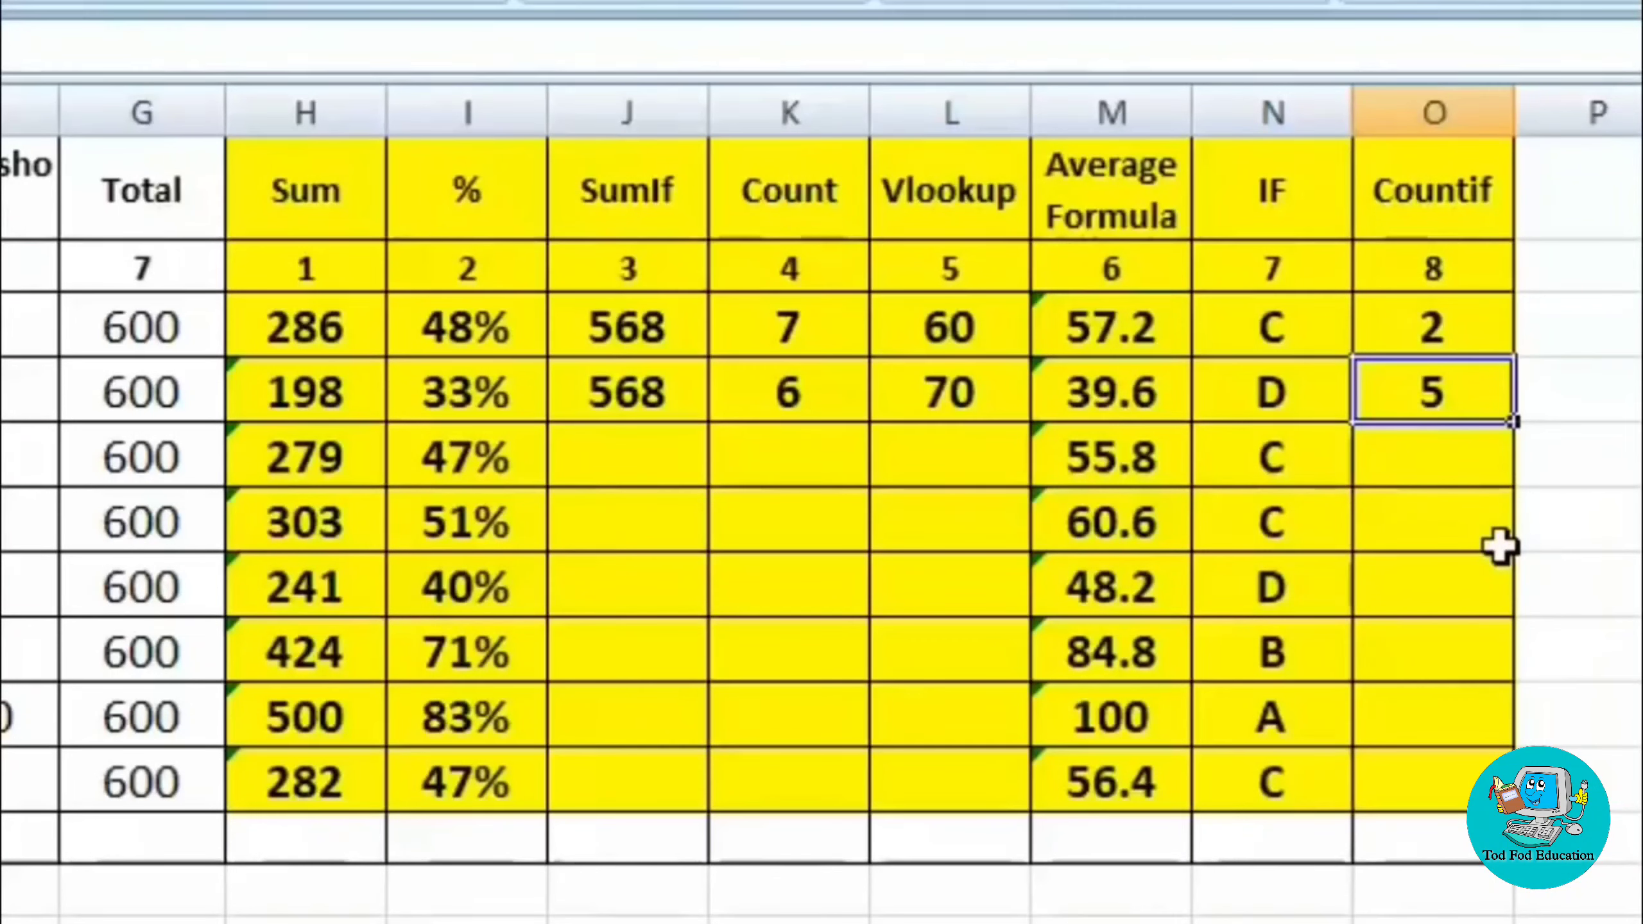
click(1452, 456)
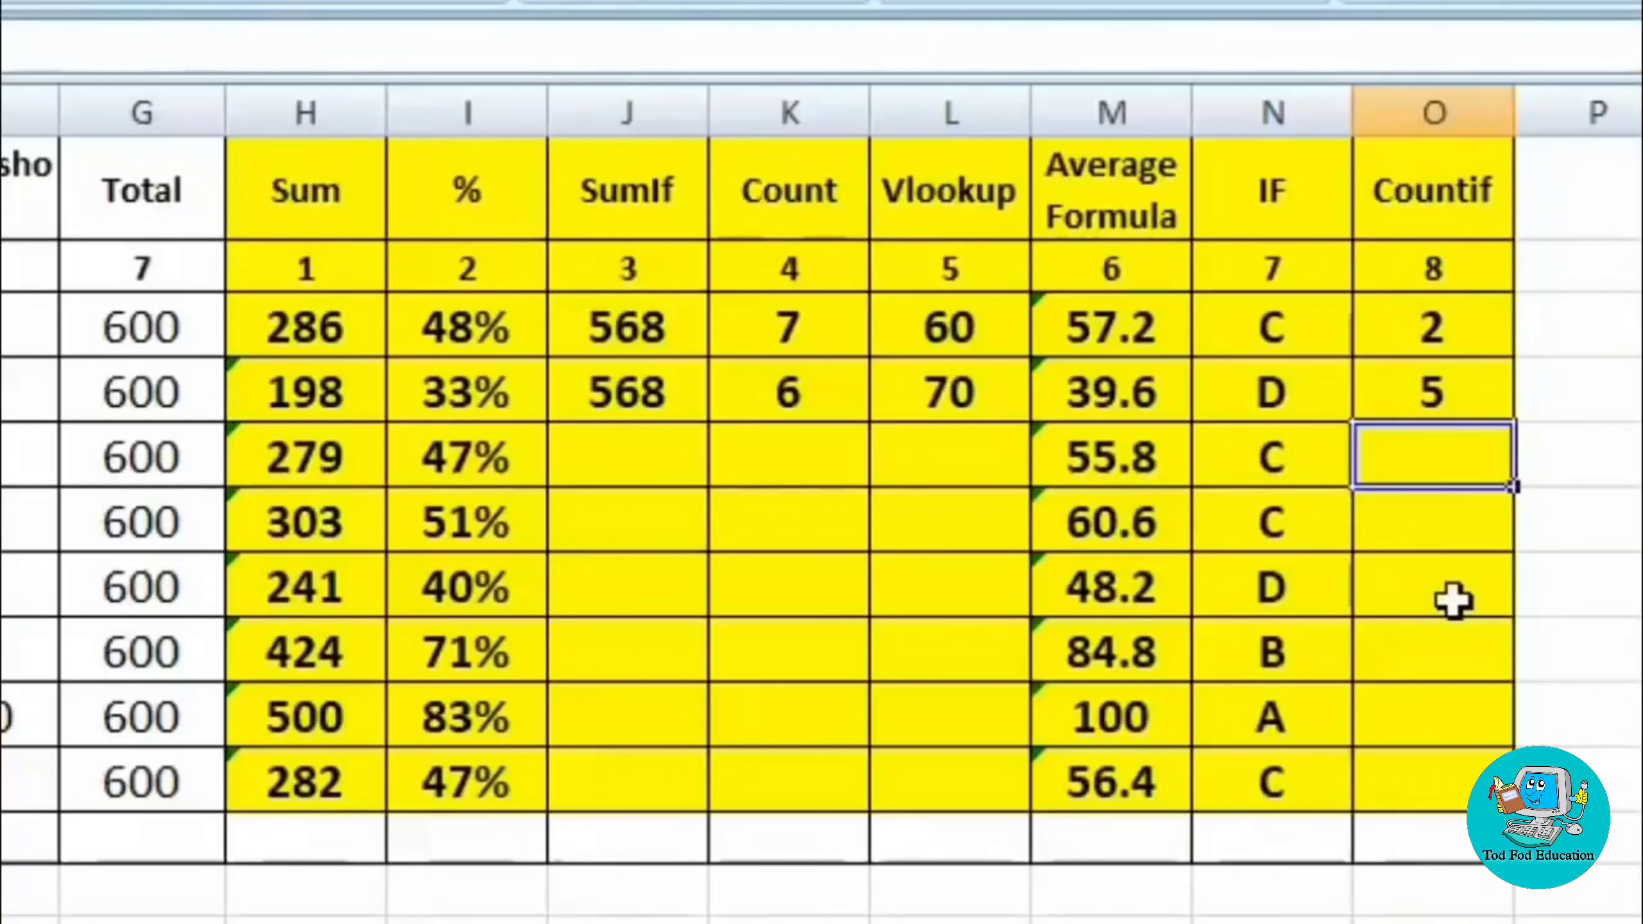
Step: Start a COUNTIF over A1:G10 with a student's name as the criterion
text(=)
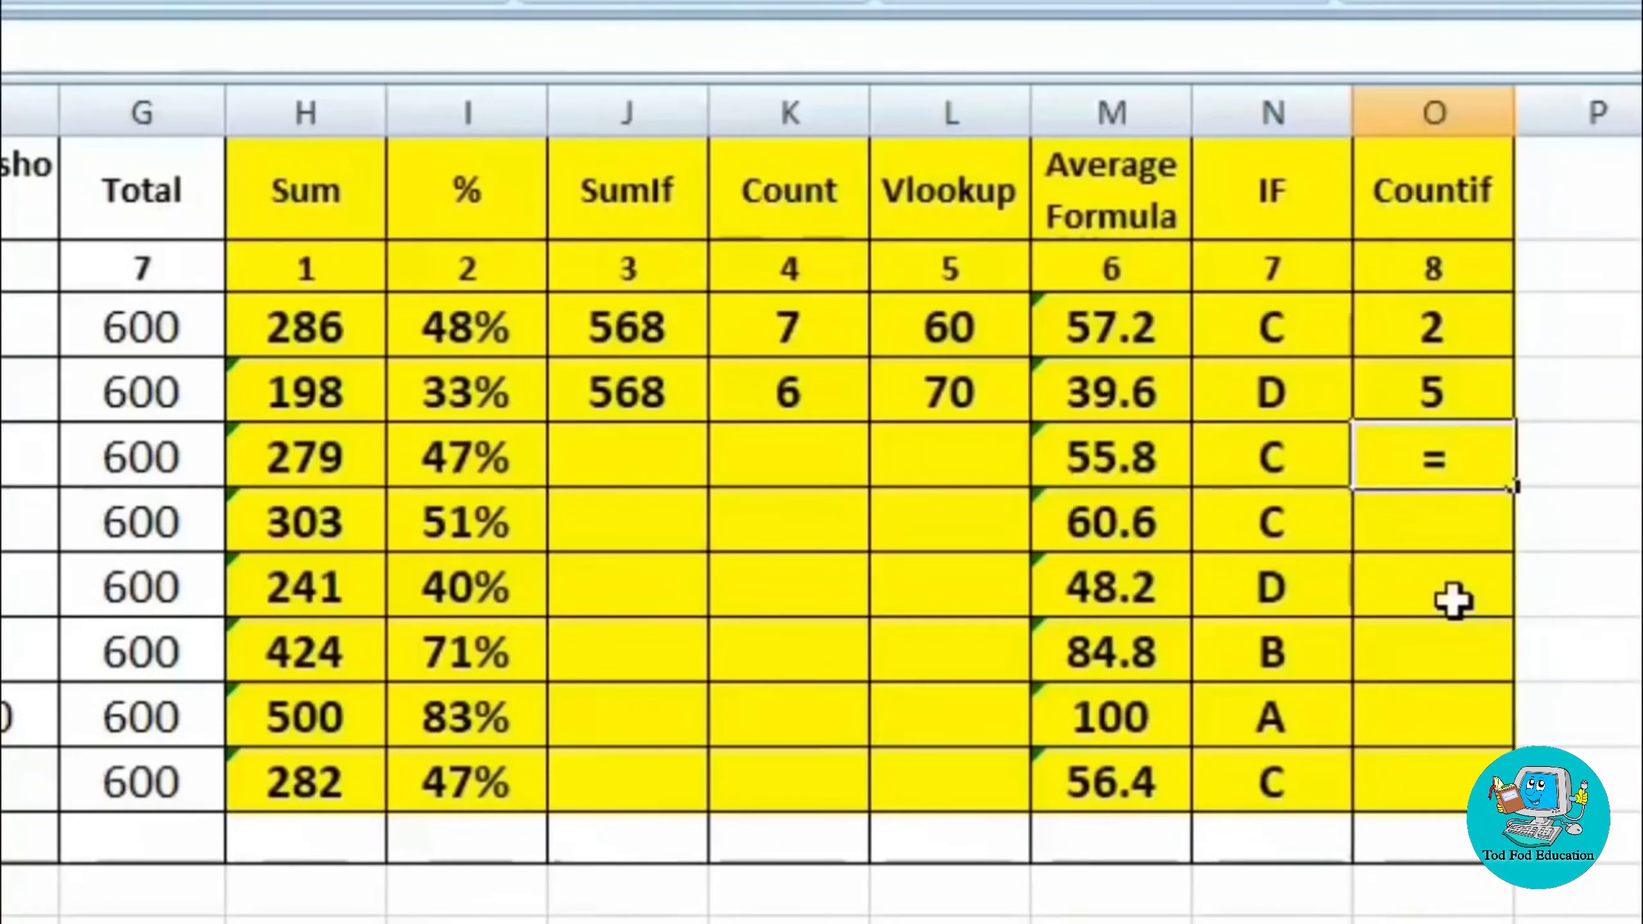
text(coun)
double_click(1565, 647)
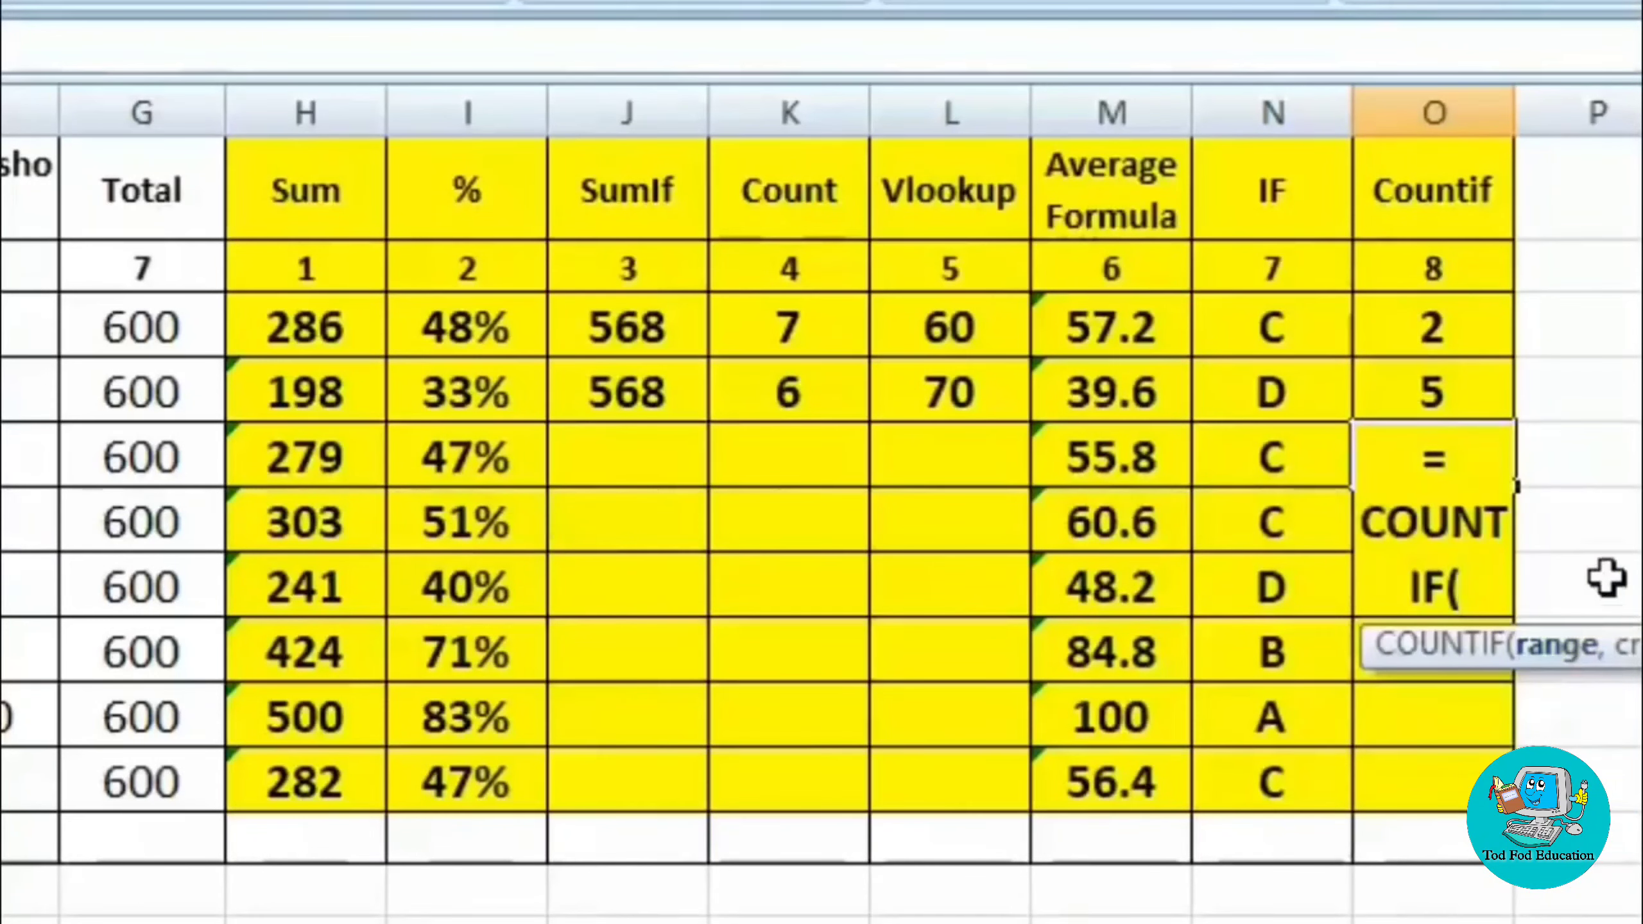
drag(181, 226, 1238, 819)
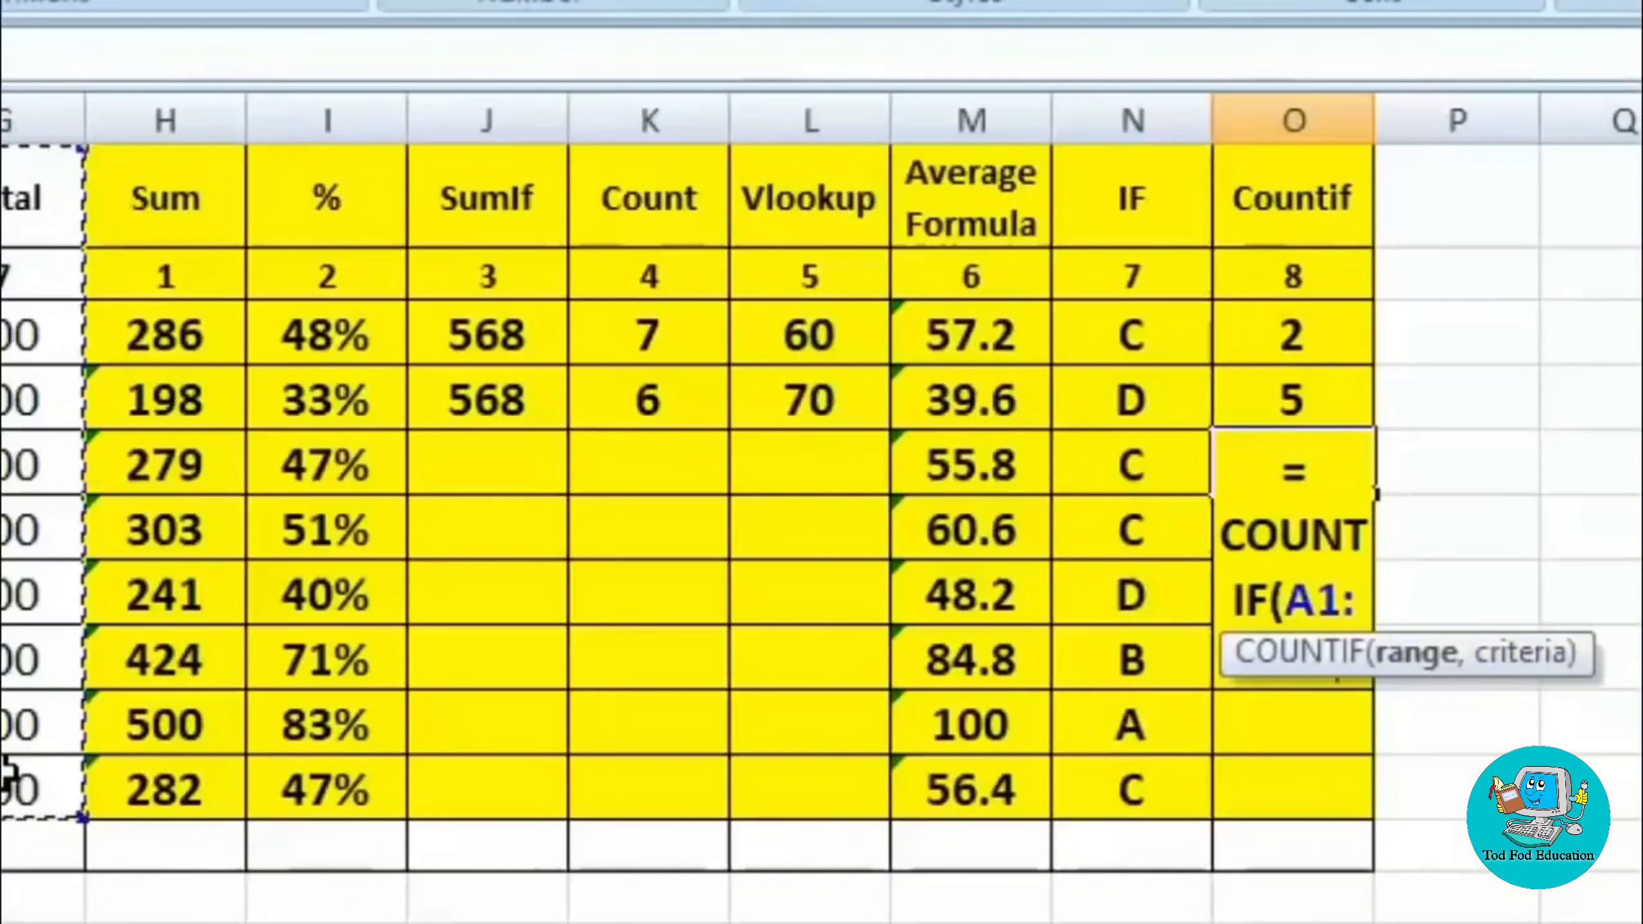
text(, ")
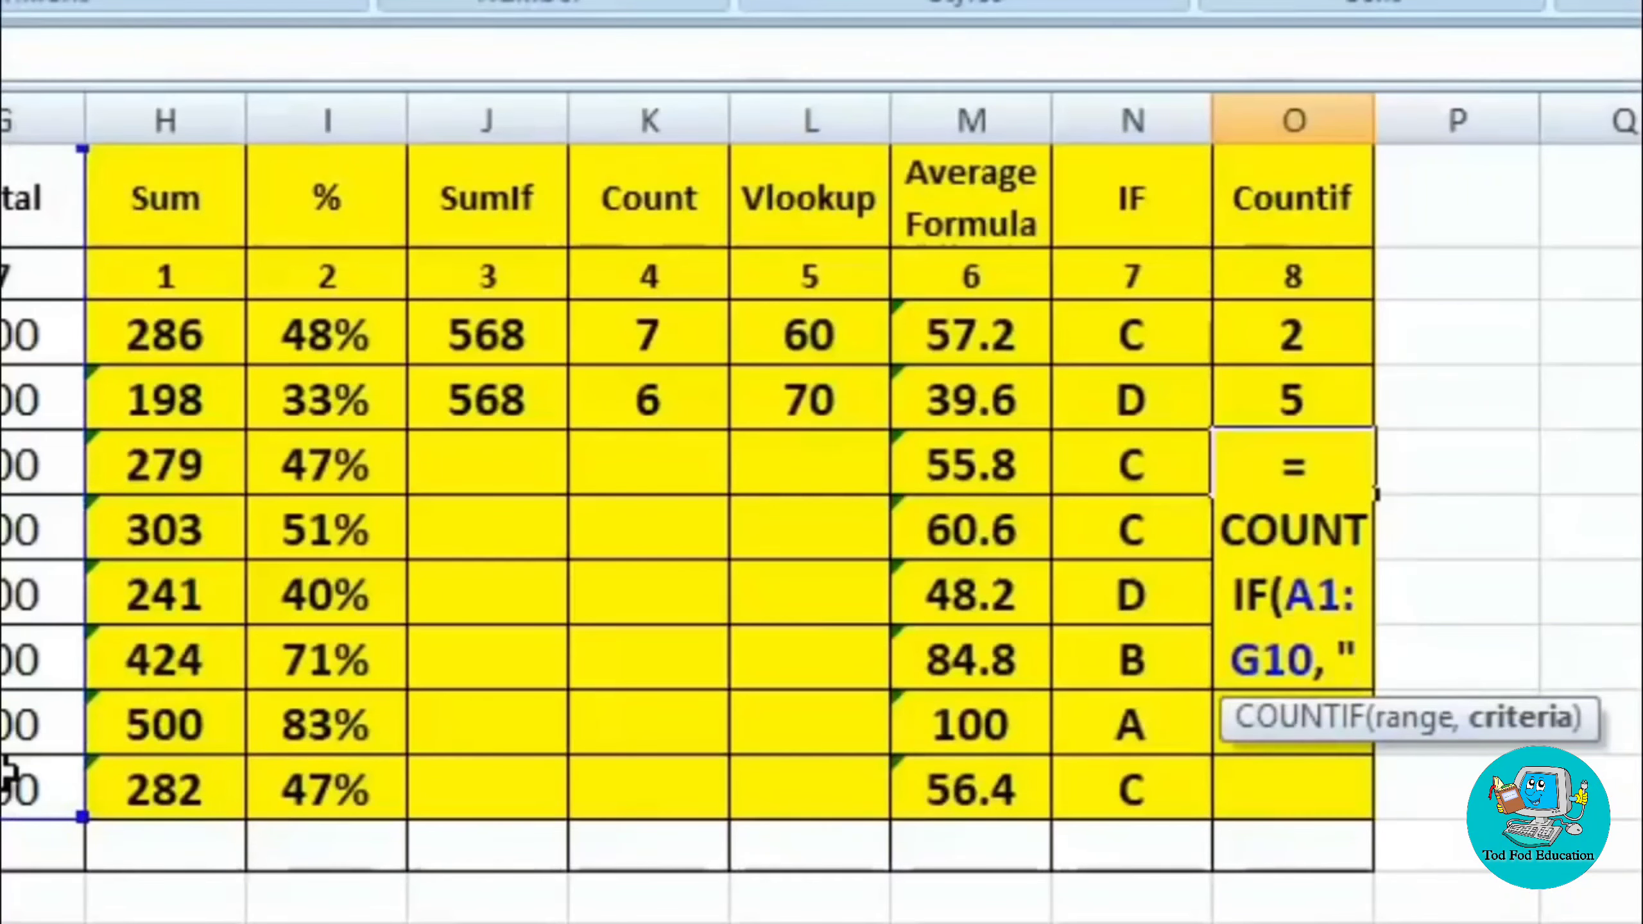
text(Mohit)
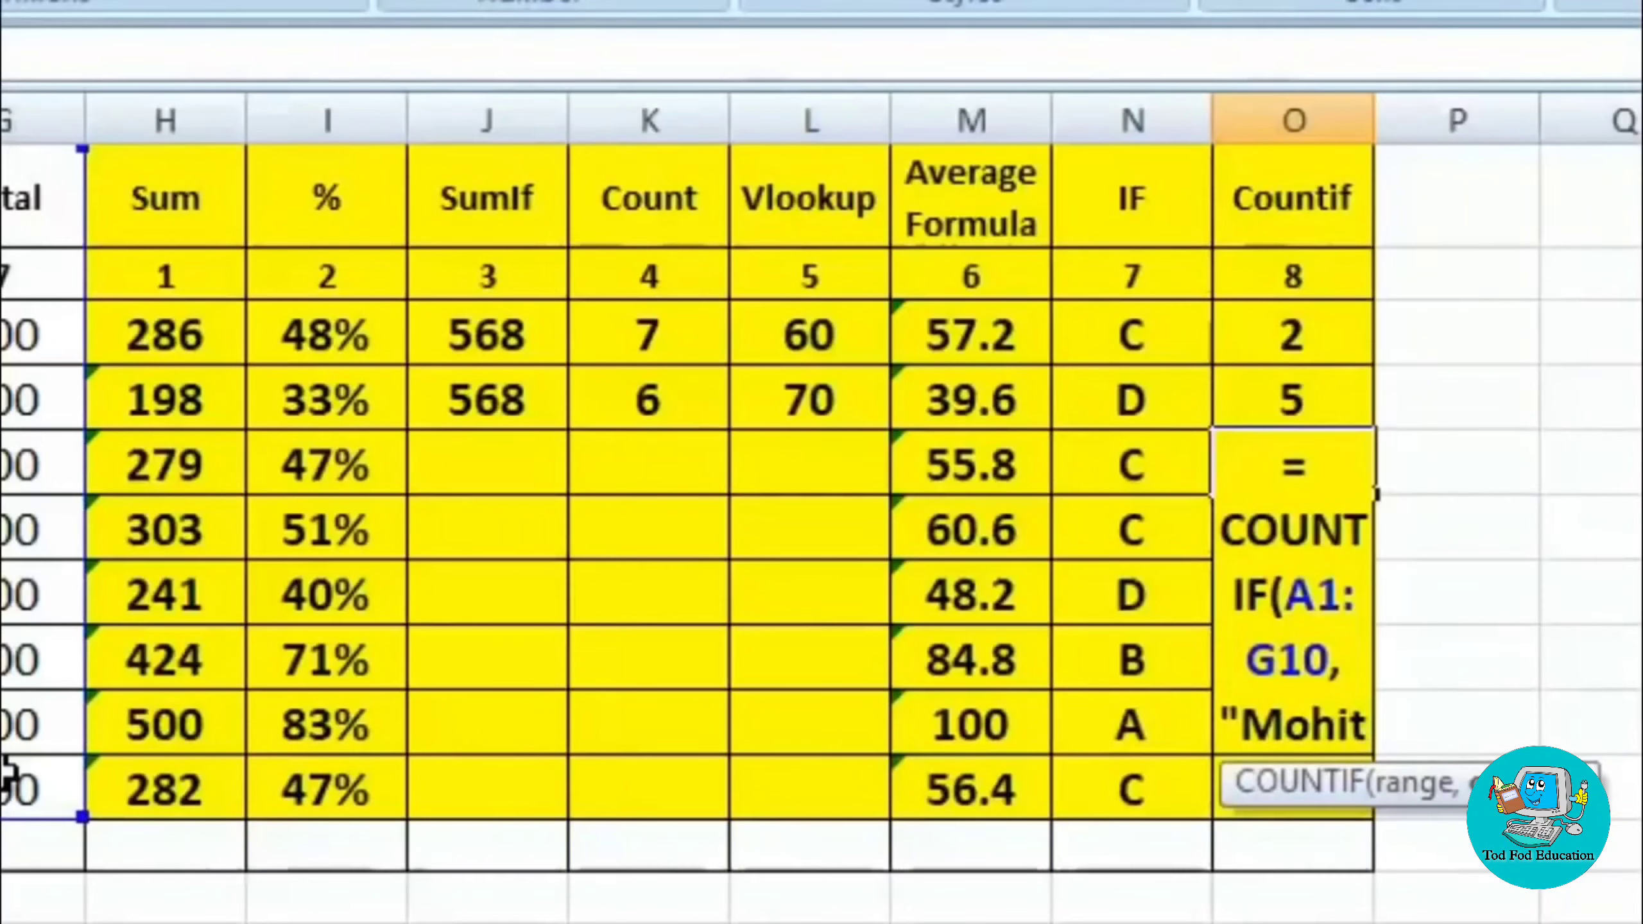
text(")
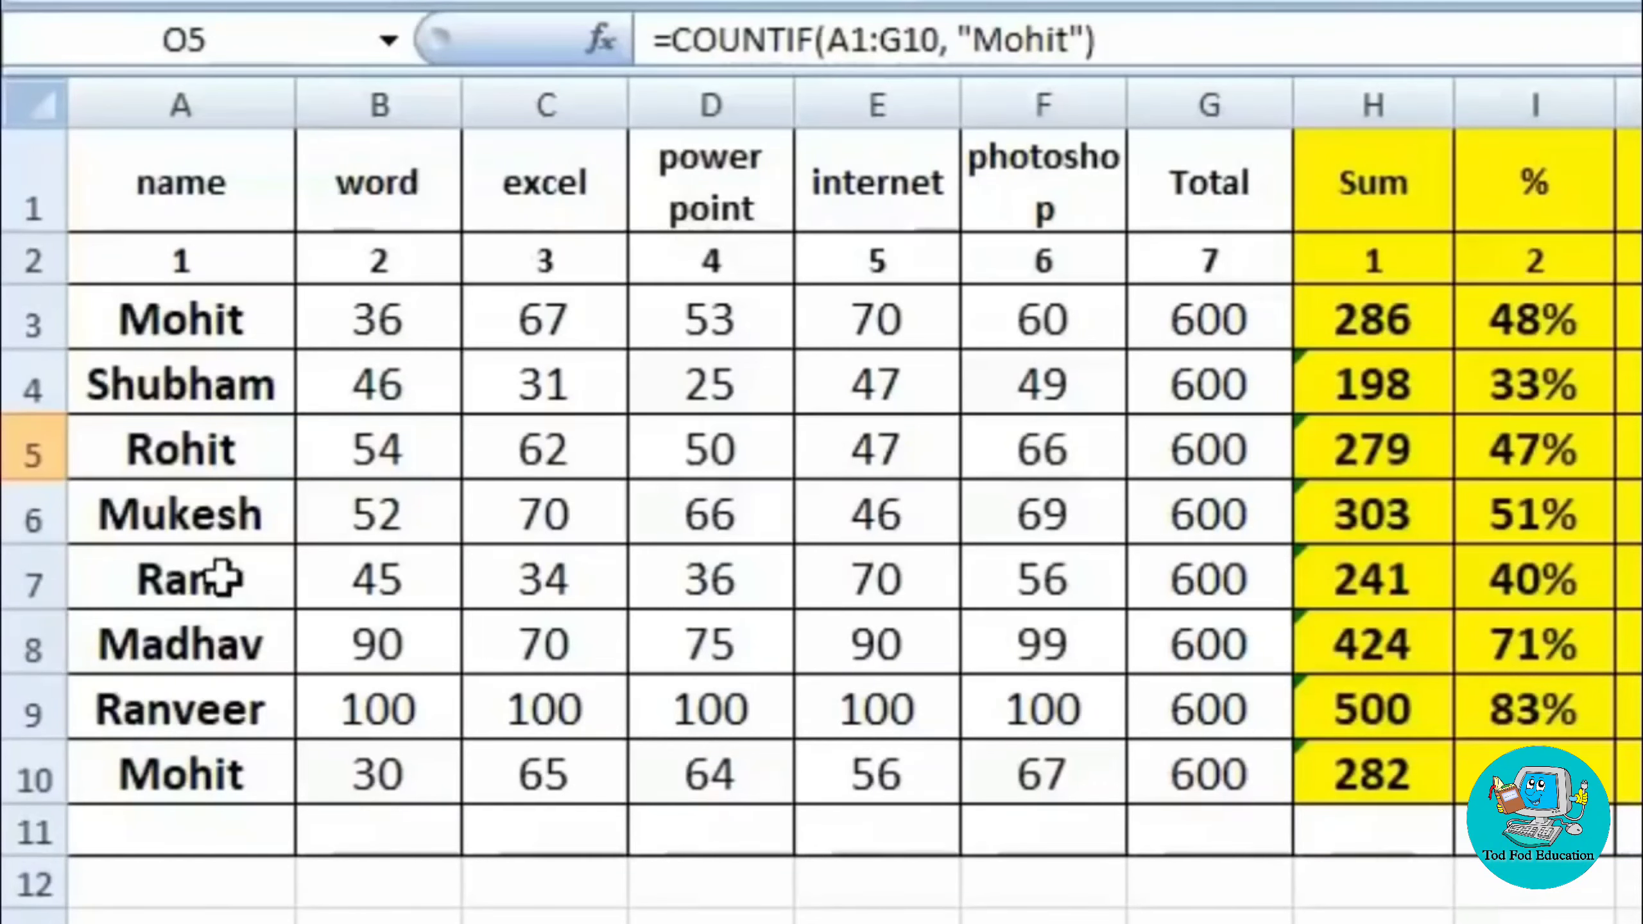
Step: Replace the name in A7 with the counted student's name, making the count 3
click(129, 576)
text(MOhit)
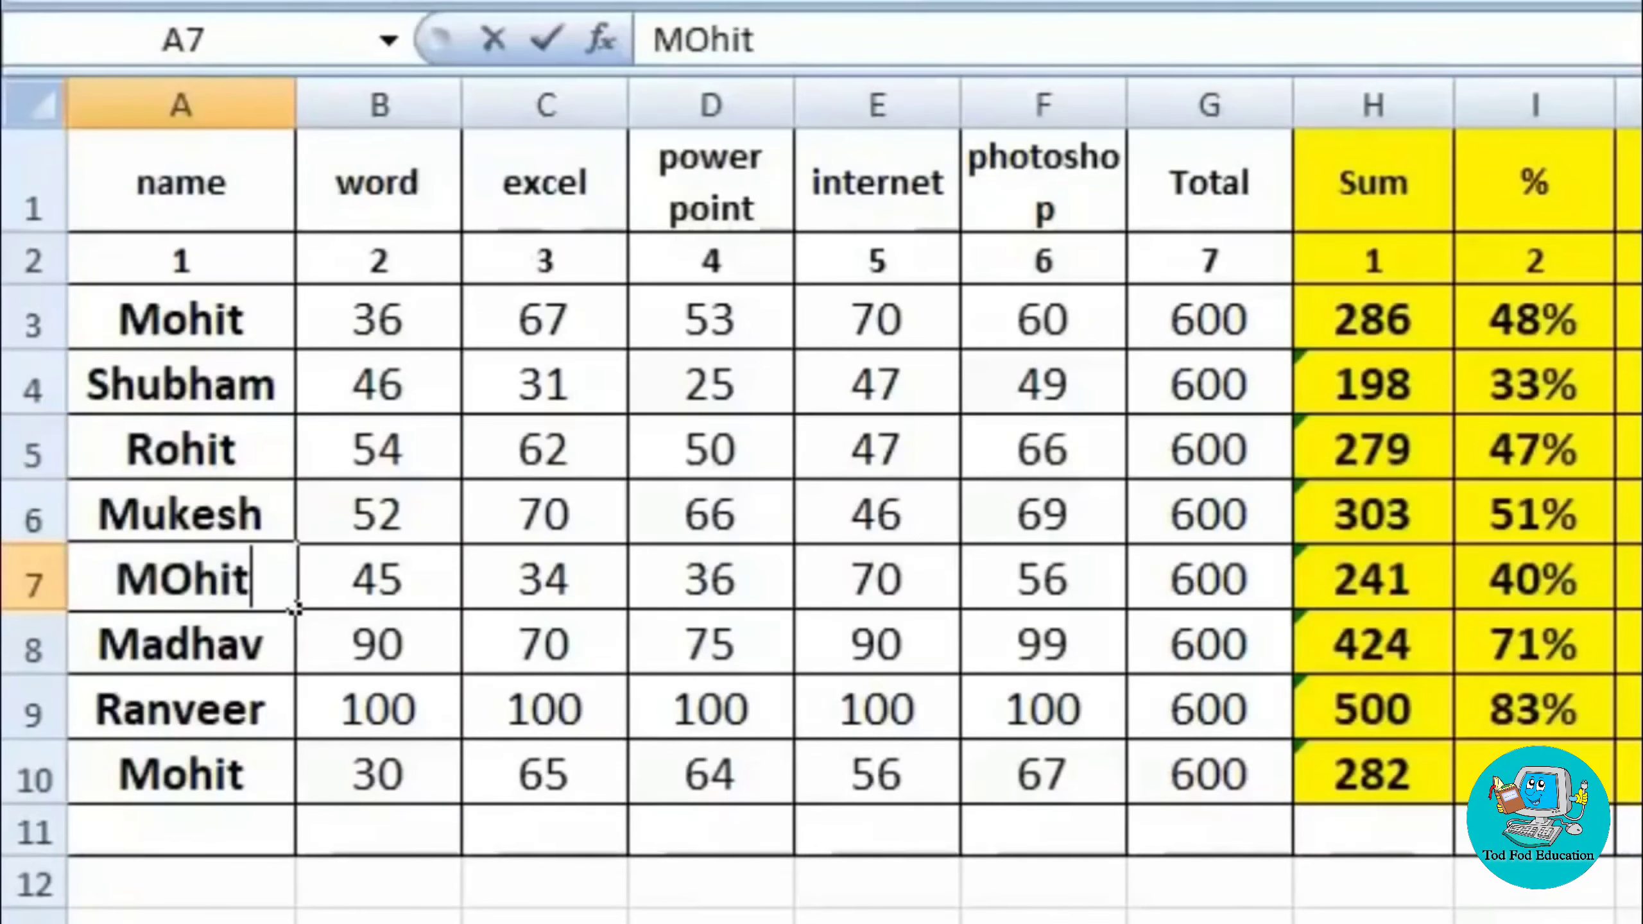
key(Return)
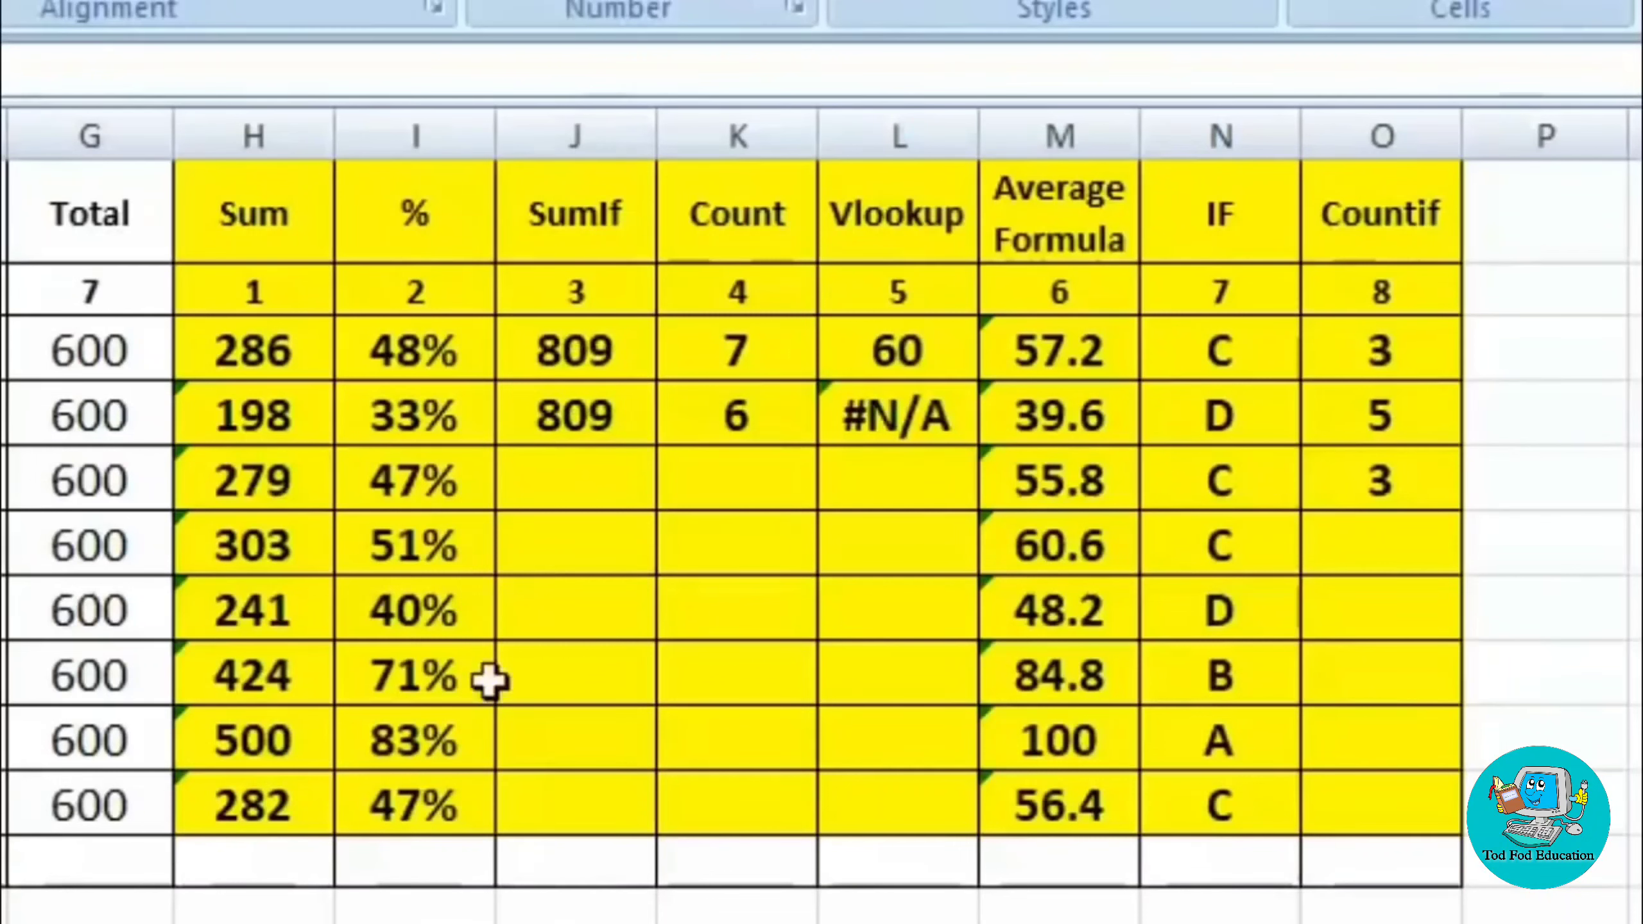